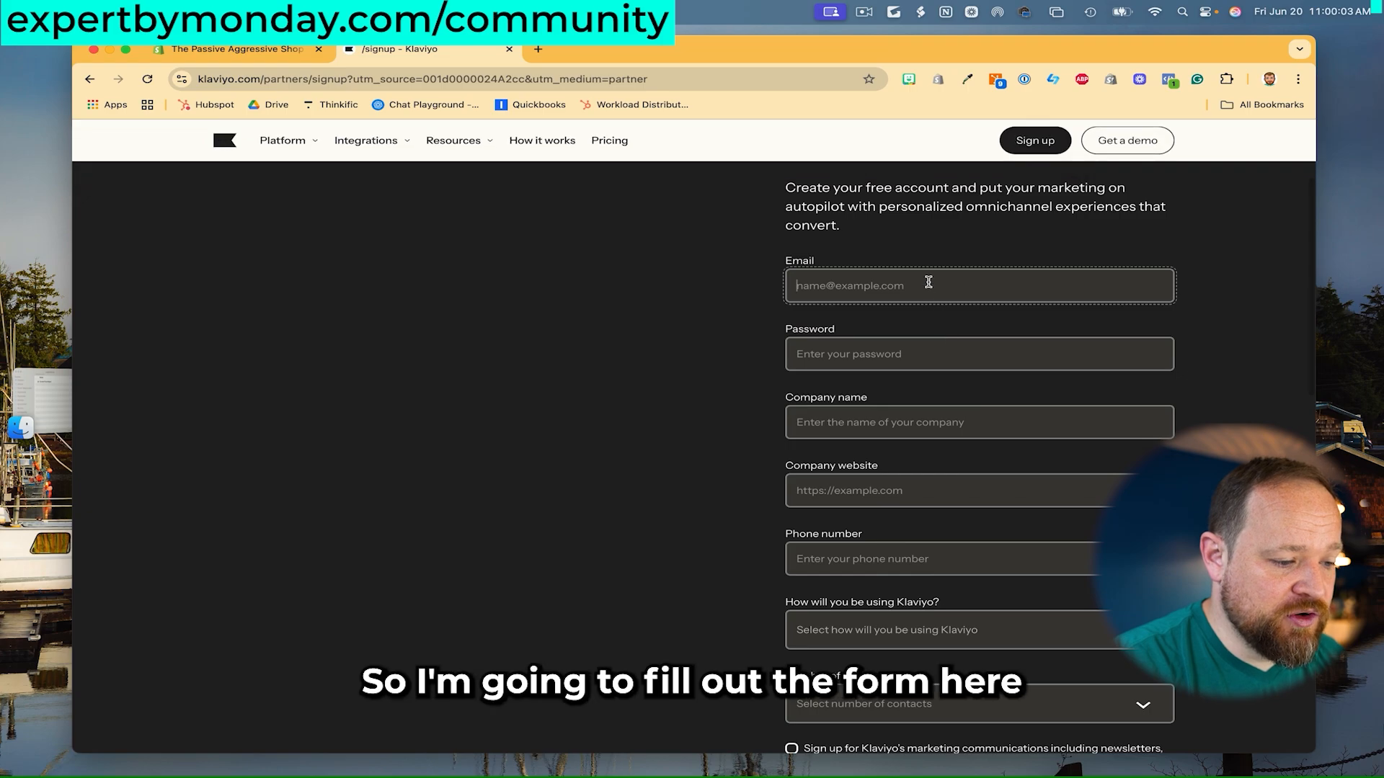
- Fill the signup e-mail from saved logins and accept the suggested strong password
key(super+Tab)
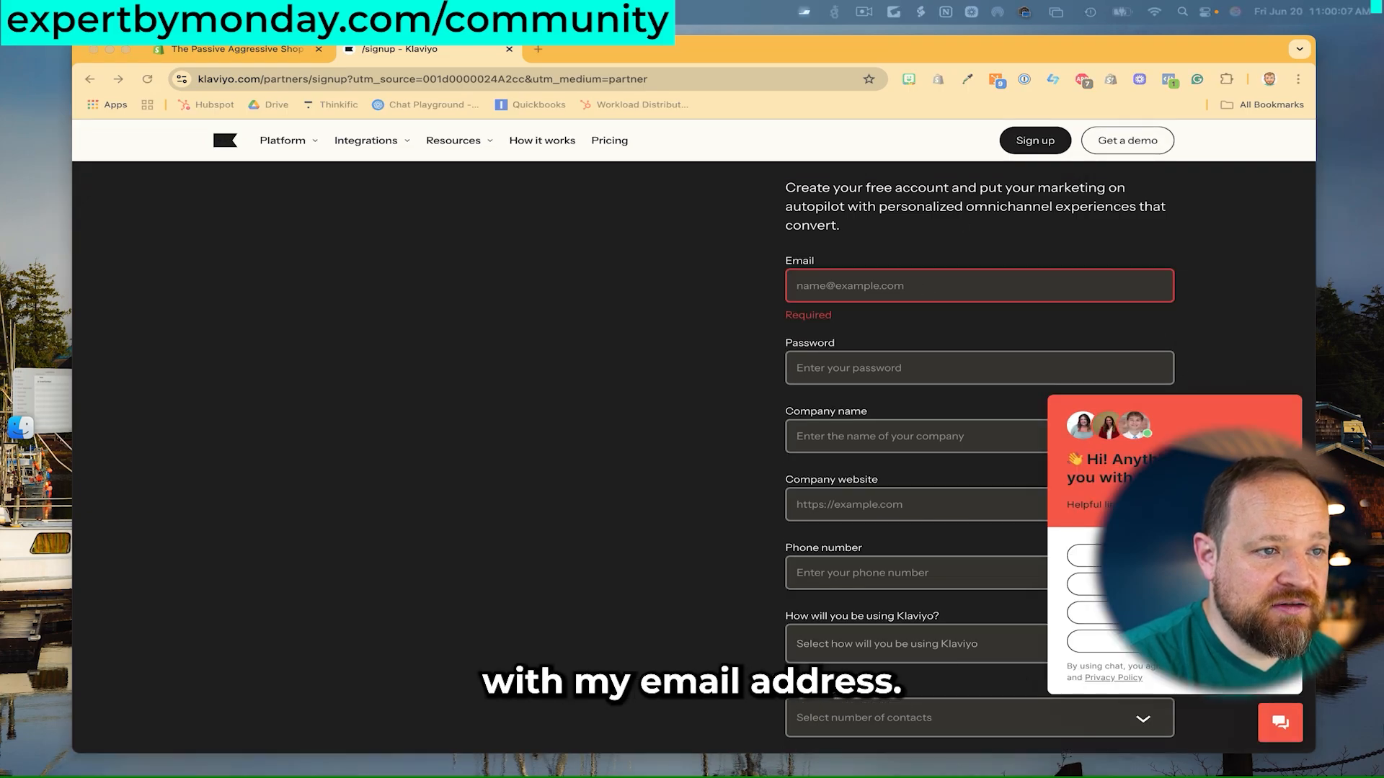
click(882, 273)
click(850, 316)
click(798, 300)
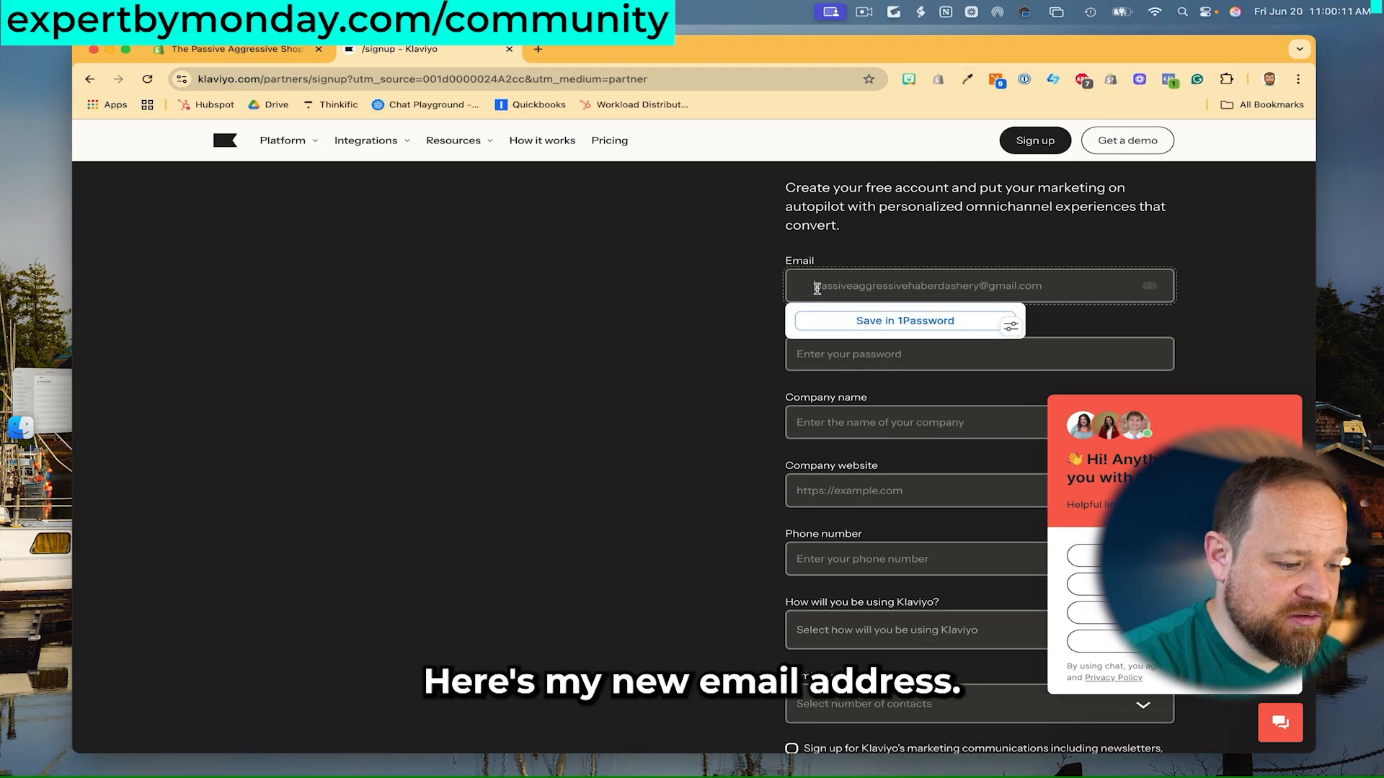
click(758, 311)
click(881, 354)
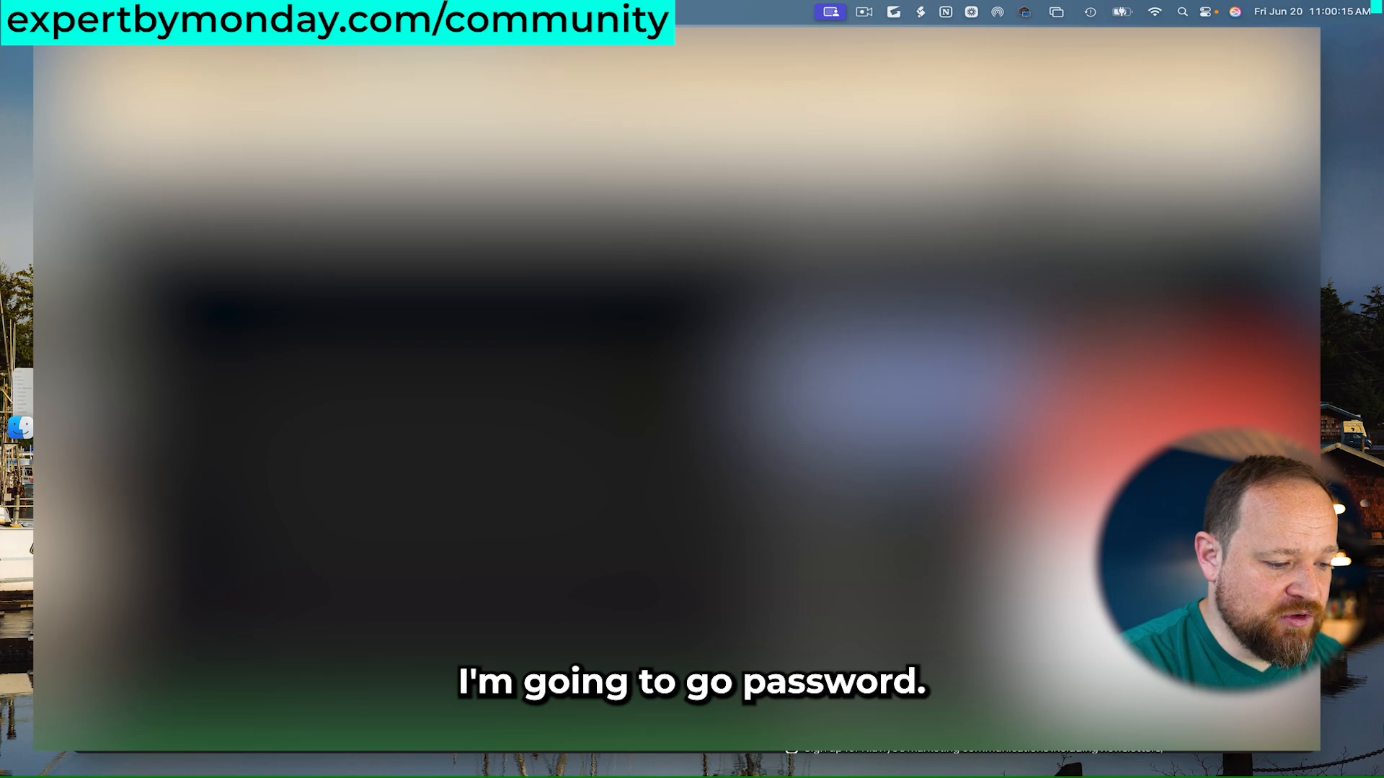
click(883, 391)
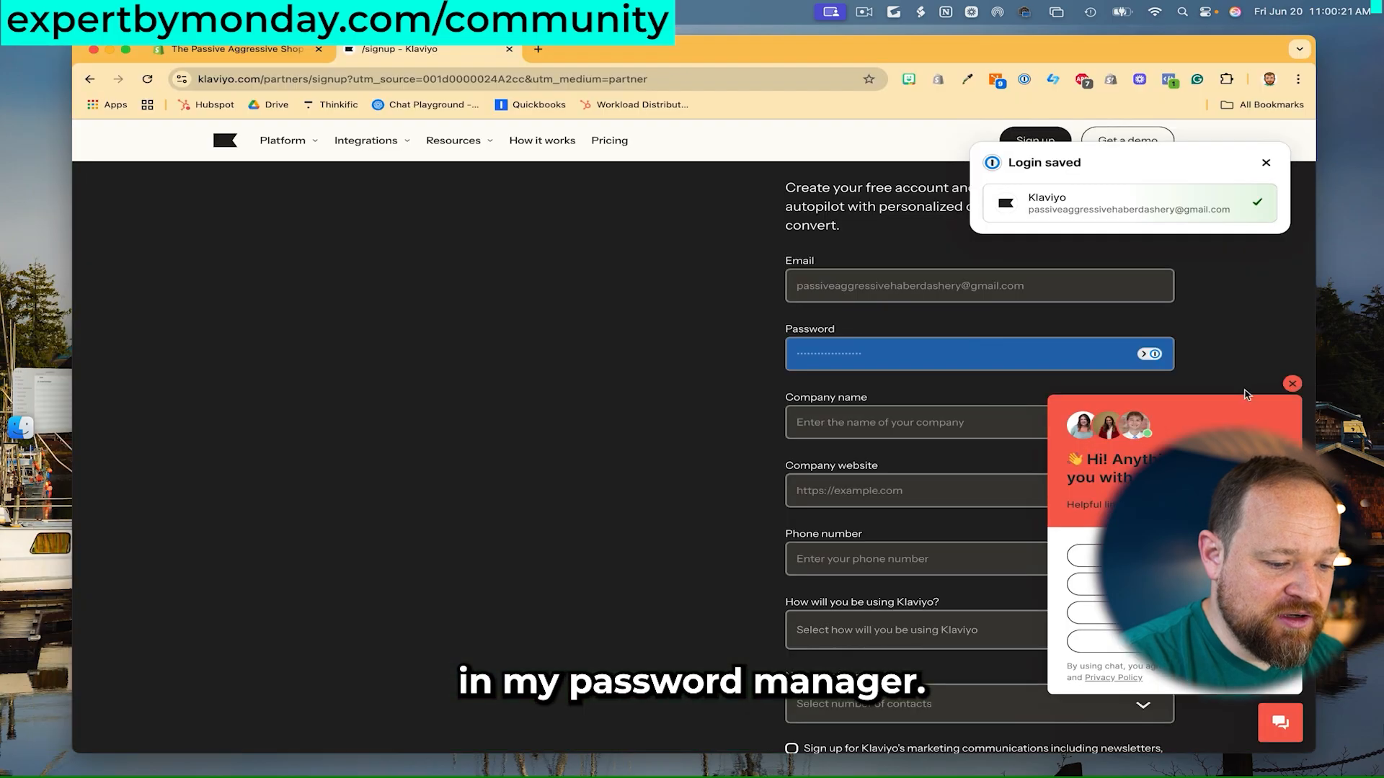
click(1293, 386)
- Enter company name Passive Aggressive Haberdashery, the store website and the business phone number
click(966, 423)
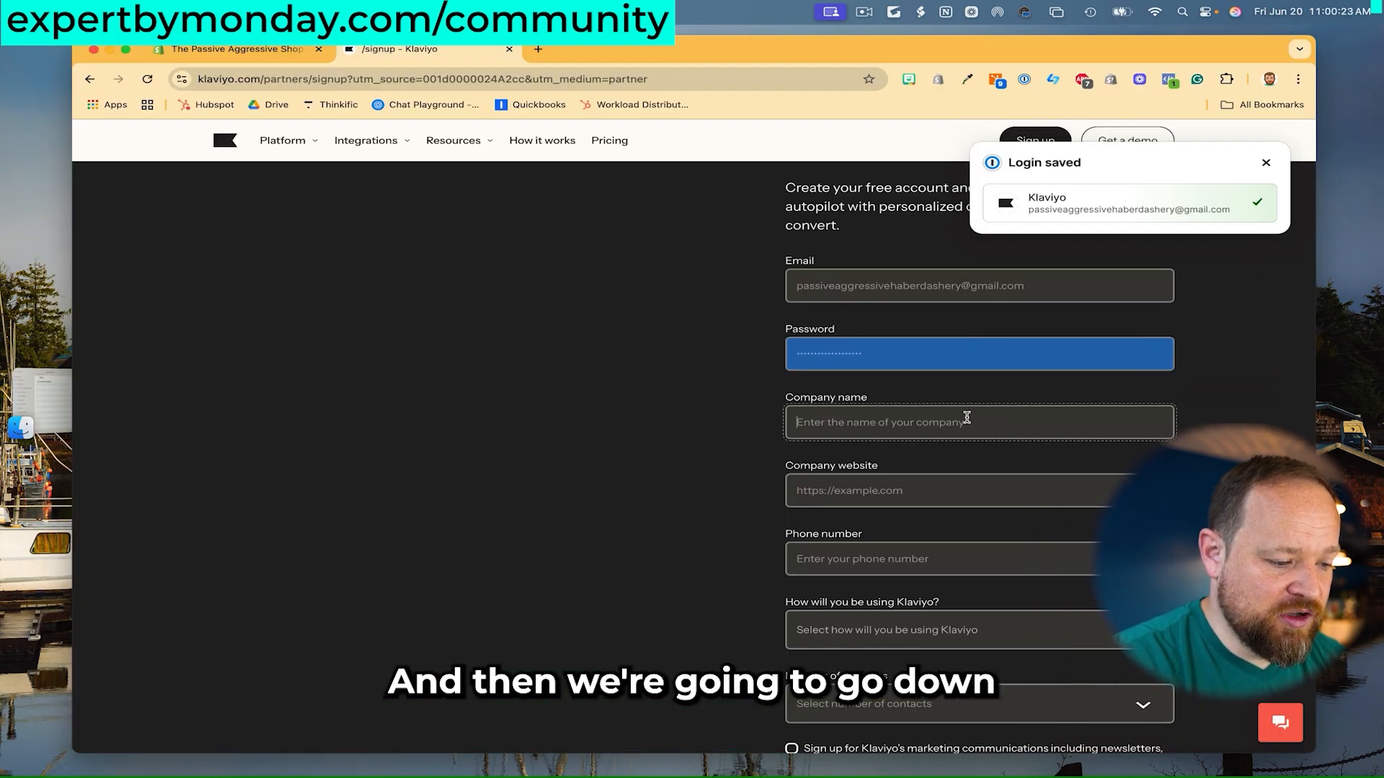
text(Passiv)
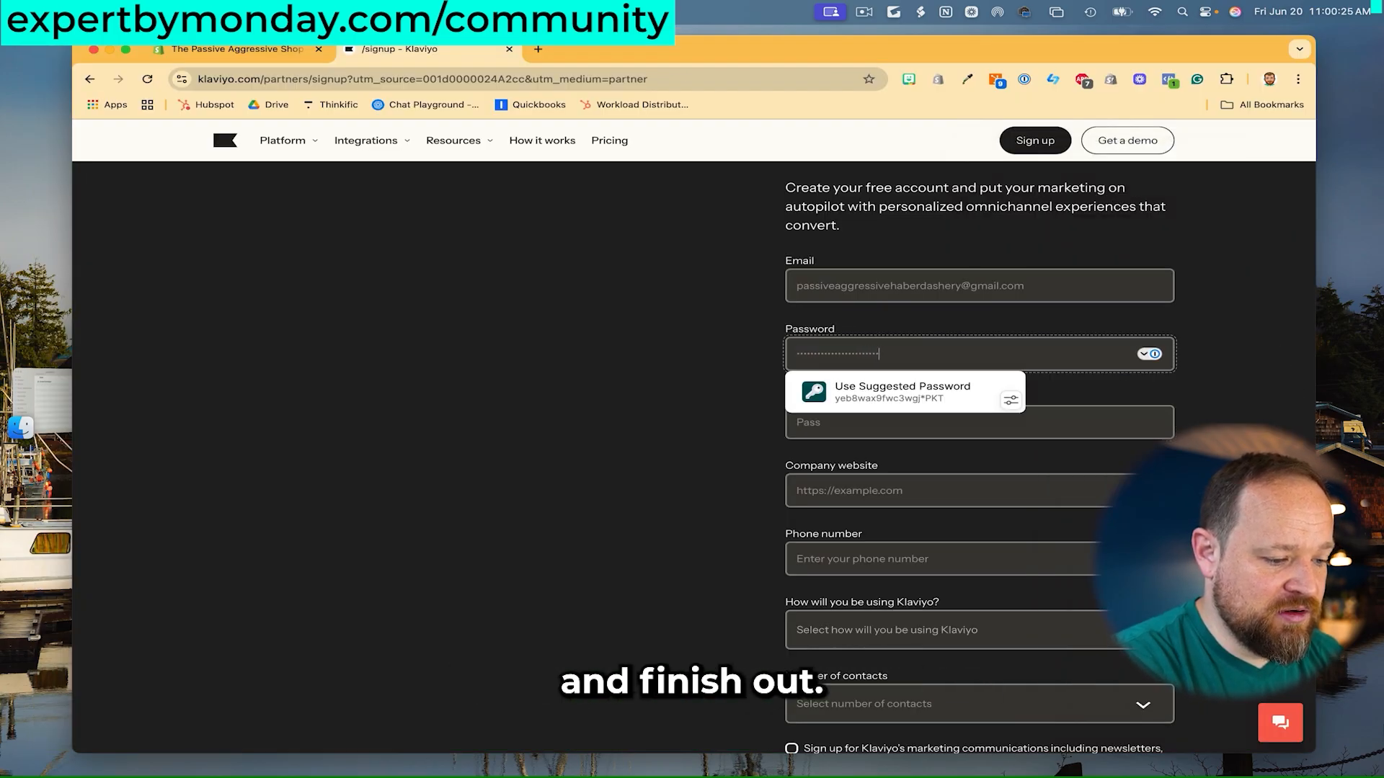
click(1104, 423)
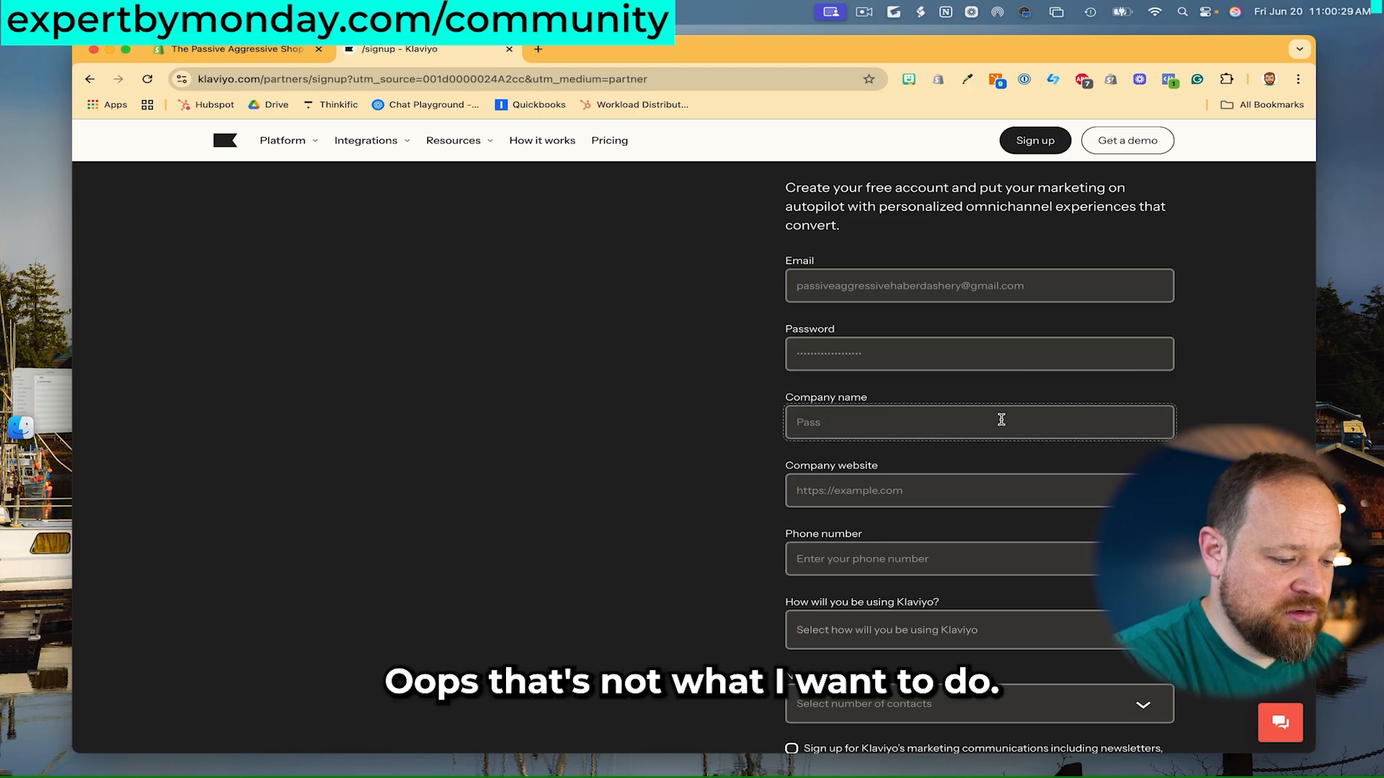
text(ive Aggressive)
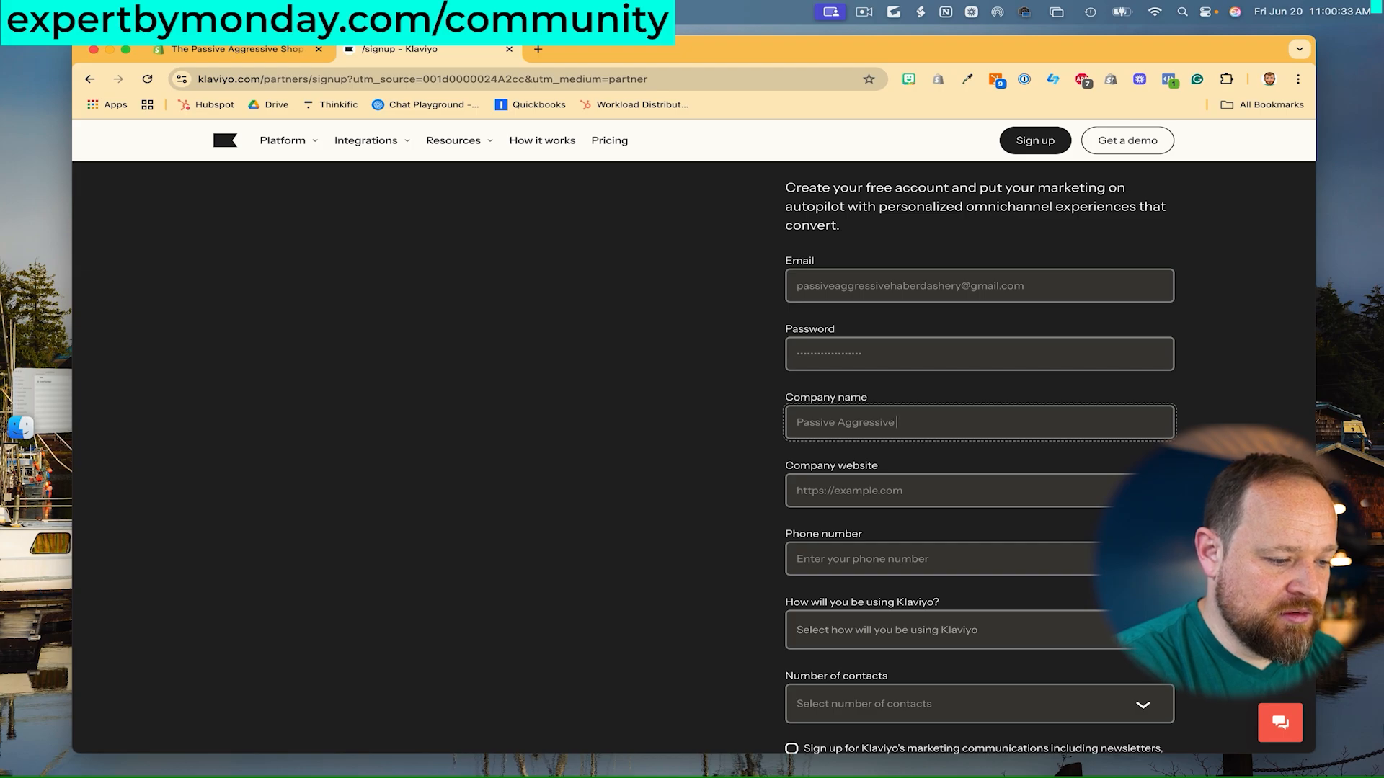
text( Haberd)
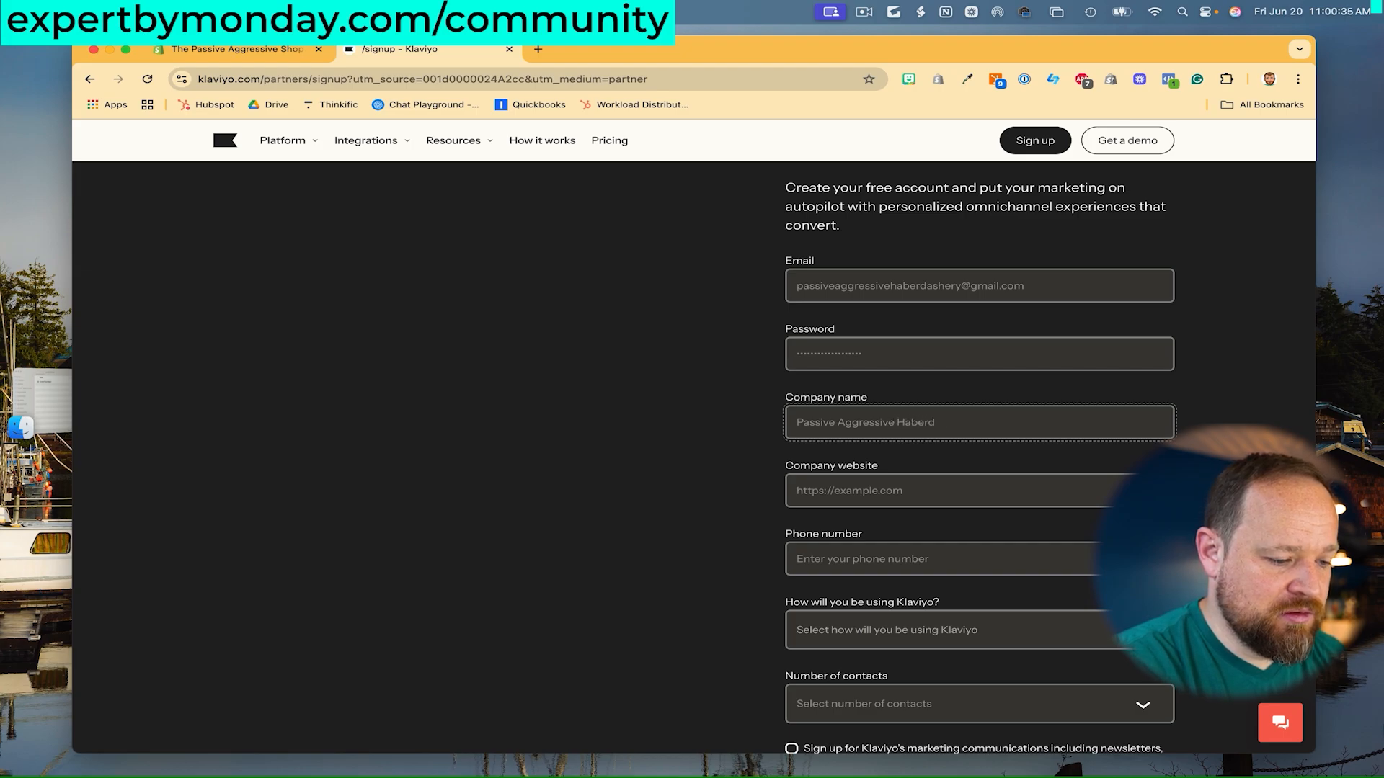
text(ashaer)
key(BackSpace)
key(BackSpace)
key(BackSpace)
text(ery)
key(Tab)
text(passiveagress)
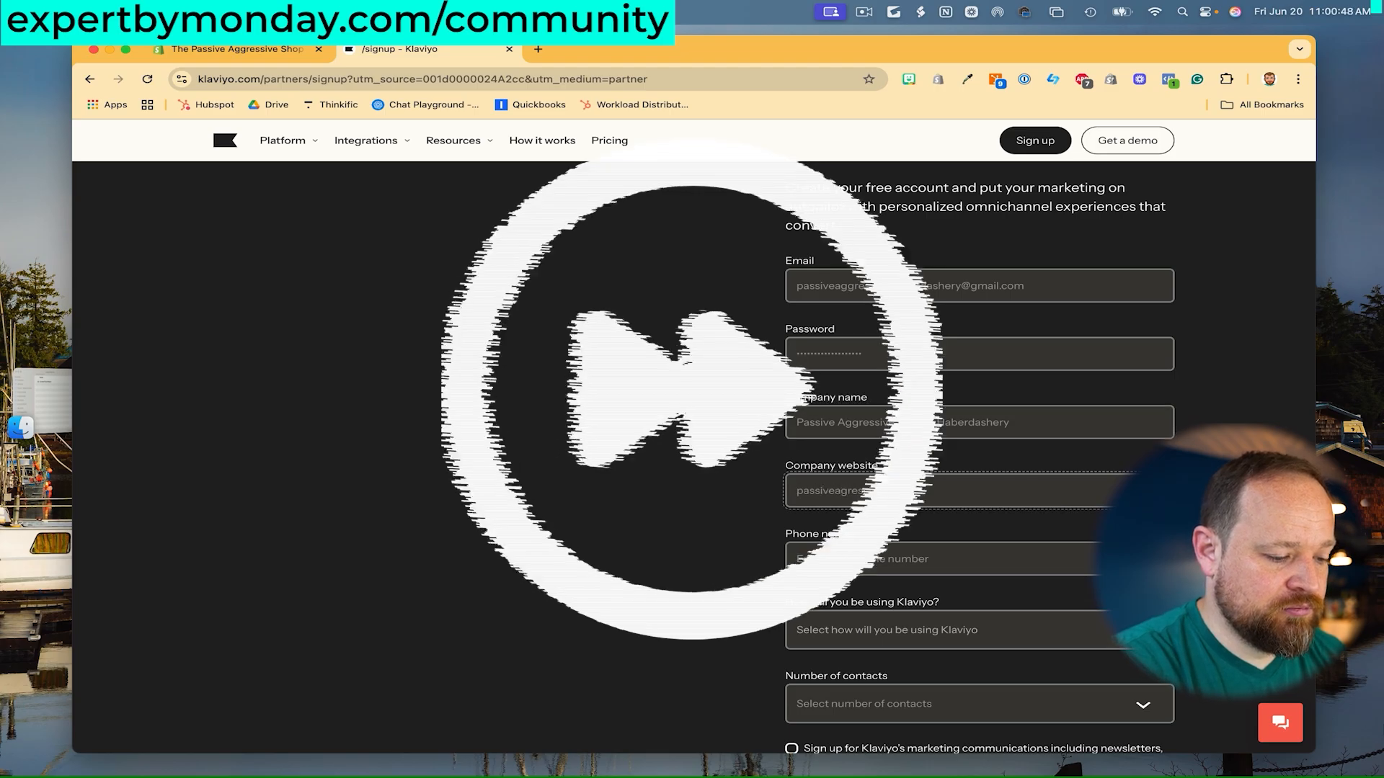
key(Tab)
scroll(1001, 430, down, 2)
- Choose 'For my own business' and 0 - 1K contacts, pass reCAPTCHA, and create the account
click(1029, 496)
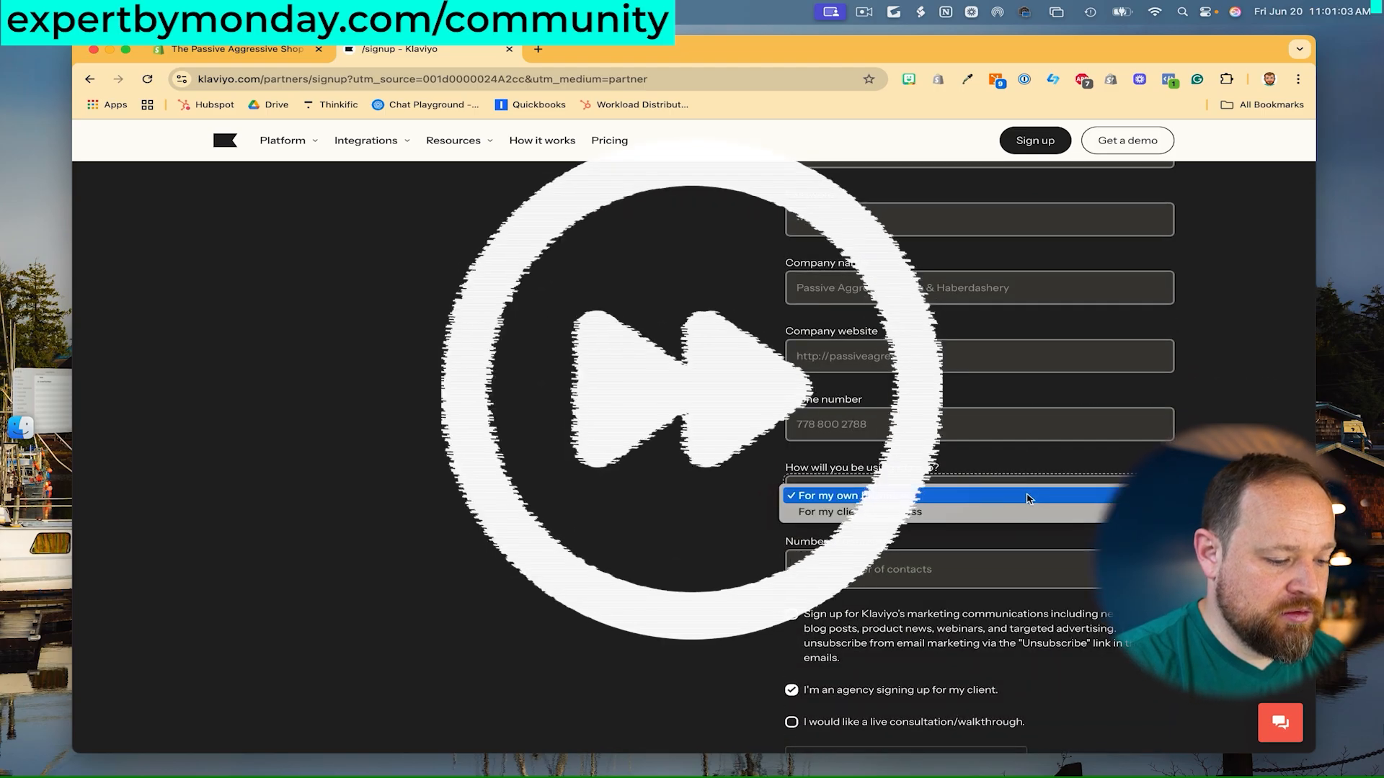
click(1029, 498)
scroll(1031, 476, down, 3)
click(1035, 395)
click(1035, 414)
scroll(1030, 415, down, 2)
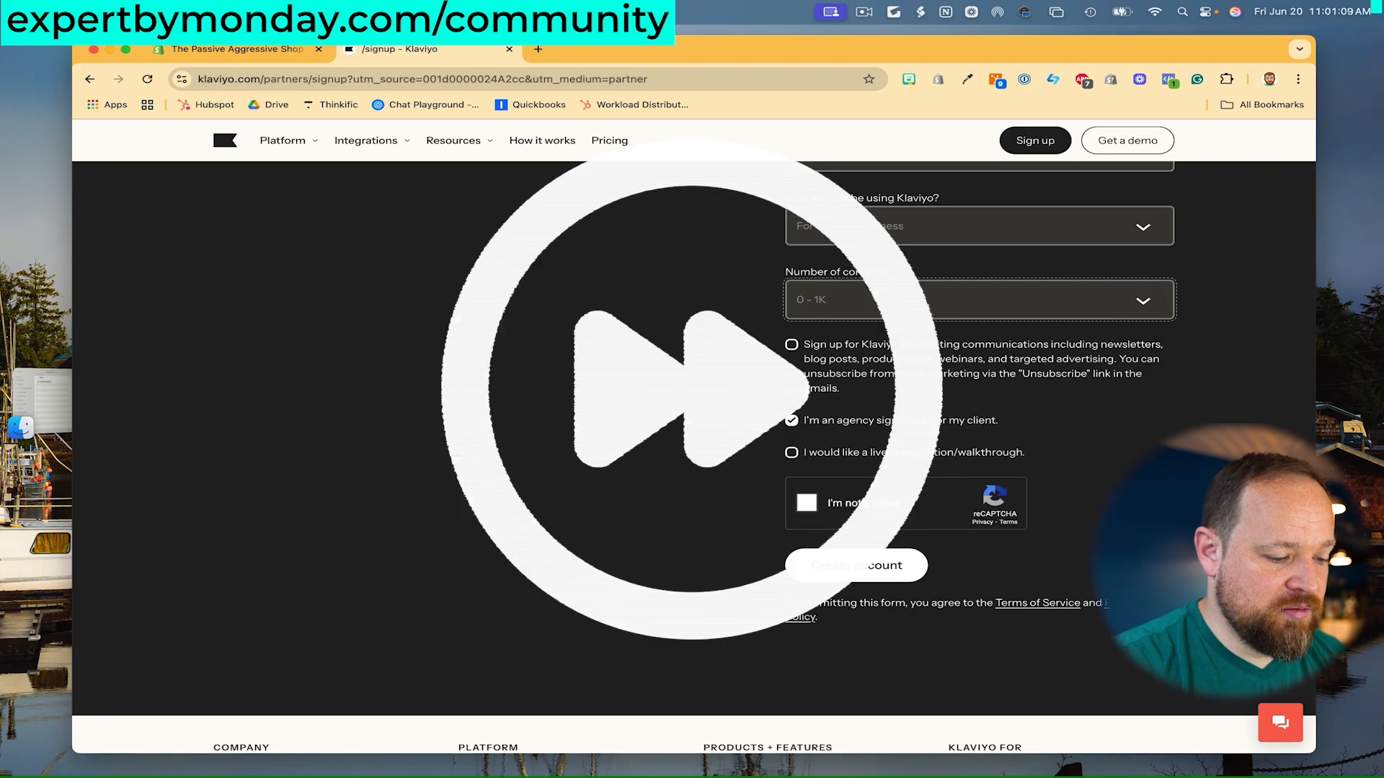
click(806, 503)
scroll(807, 503, down, 2)
click(811, 461)
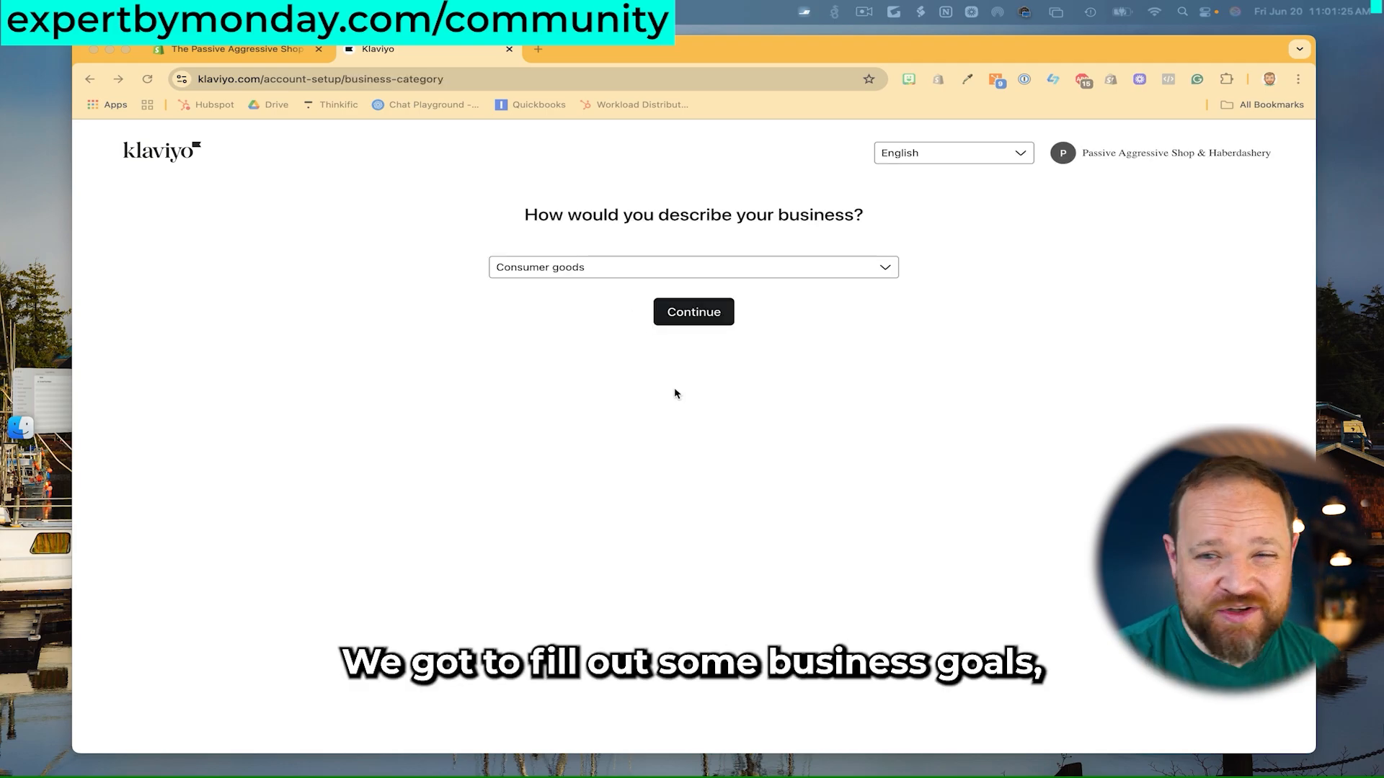
- Confirm Consumer goods, select 'Sell products online', and pick Shopify as the platform
click(703, 308)
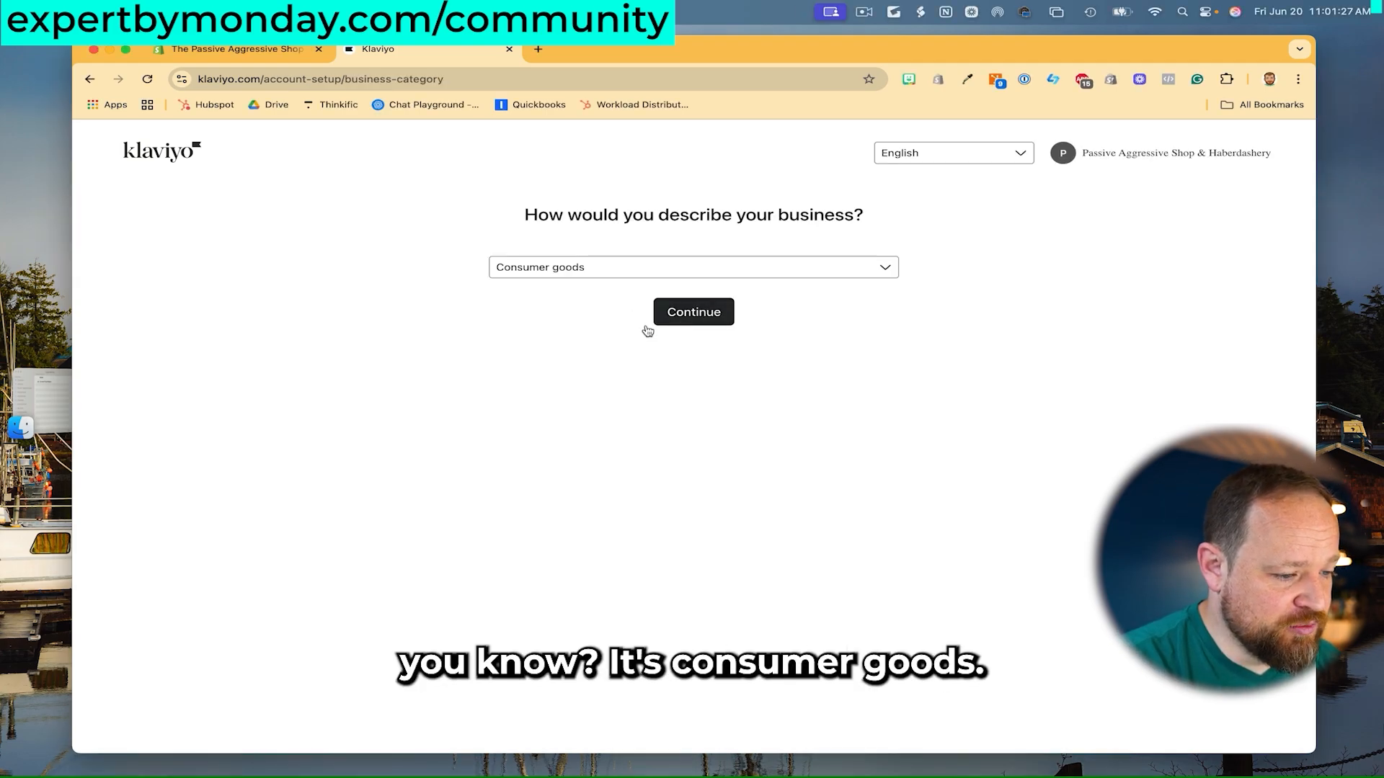
click(687, 317)
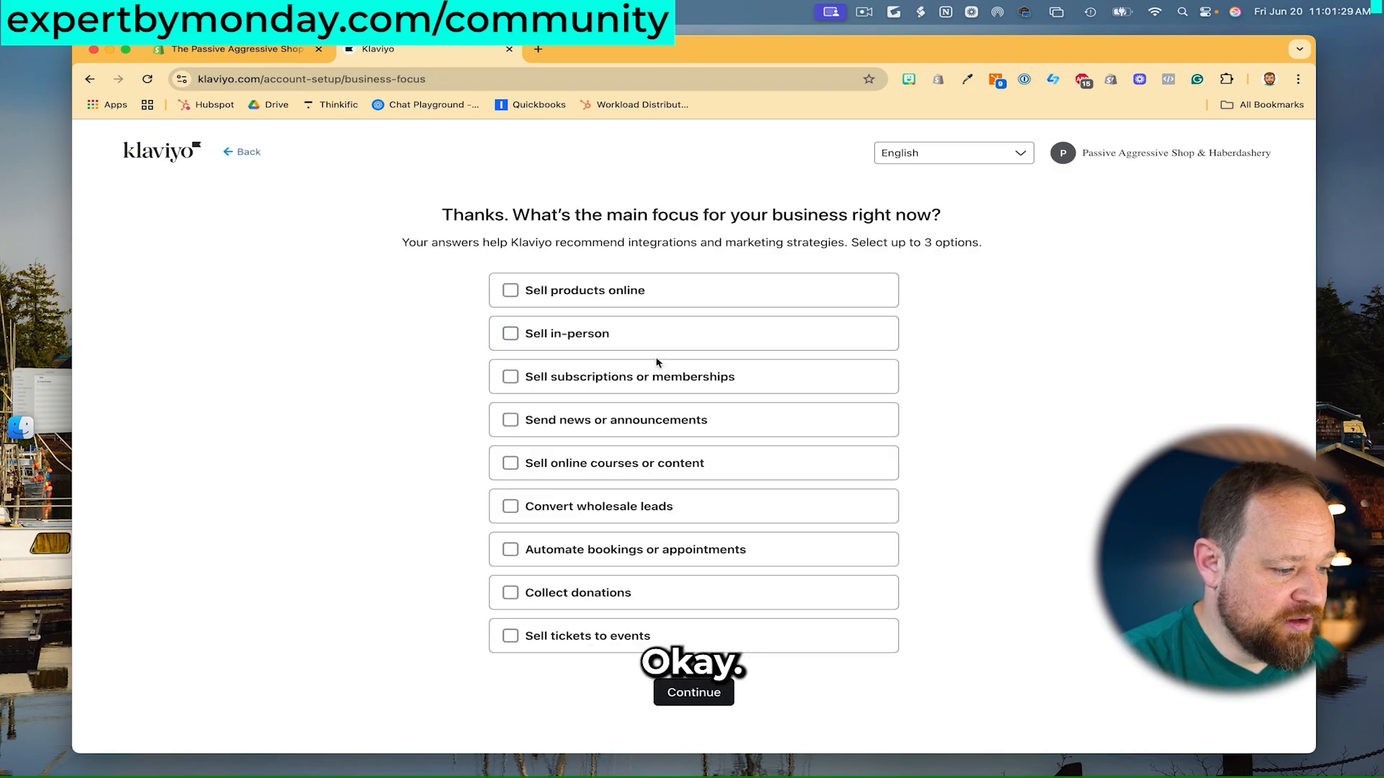
click(510, 290)
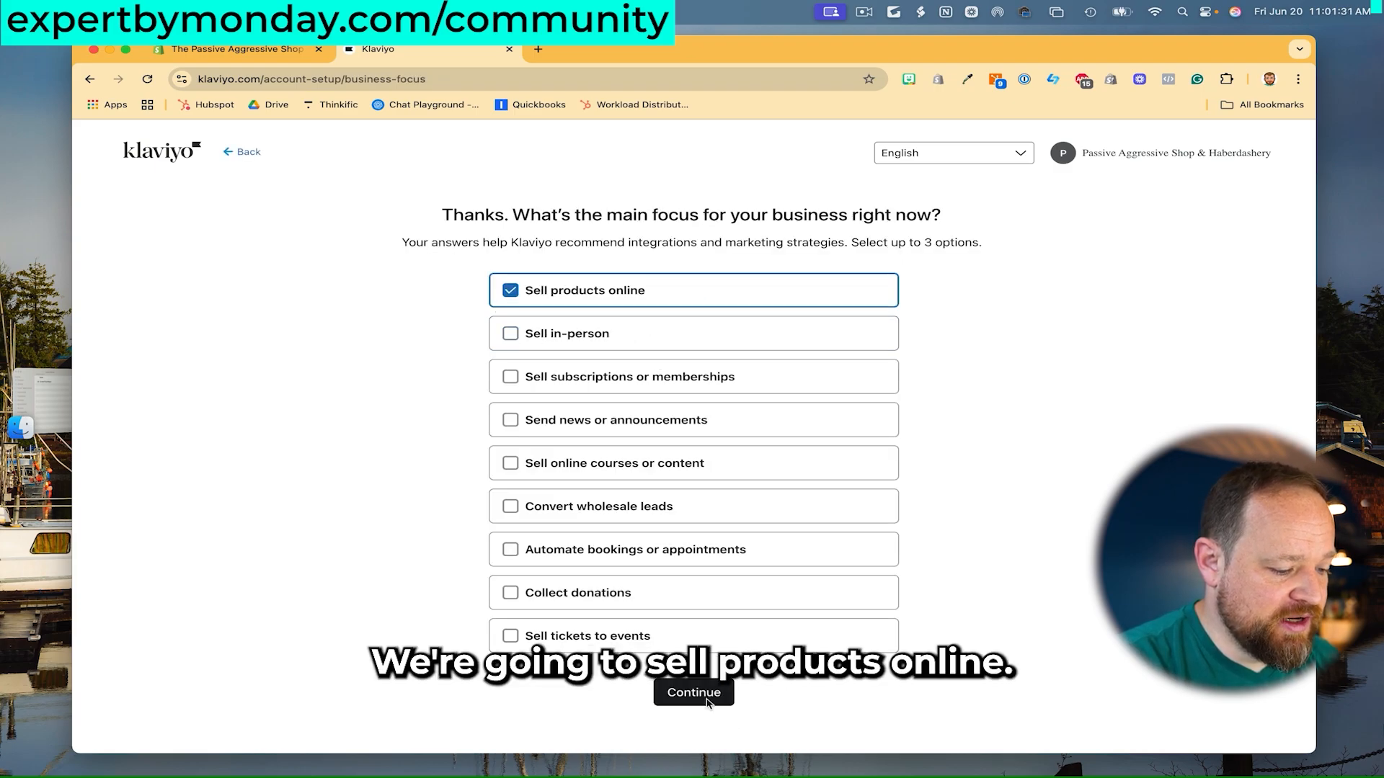
click(694, 692)
click(504, 293)
click(689, 610)
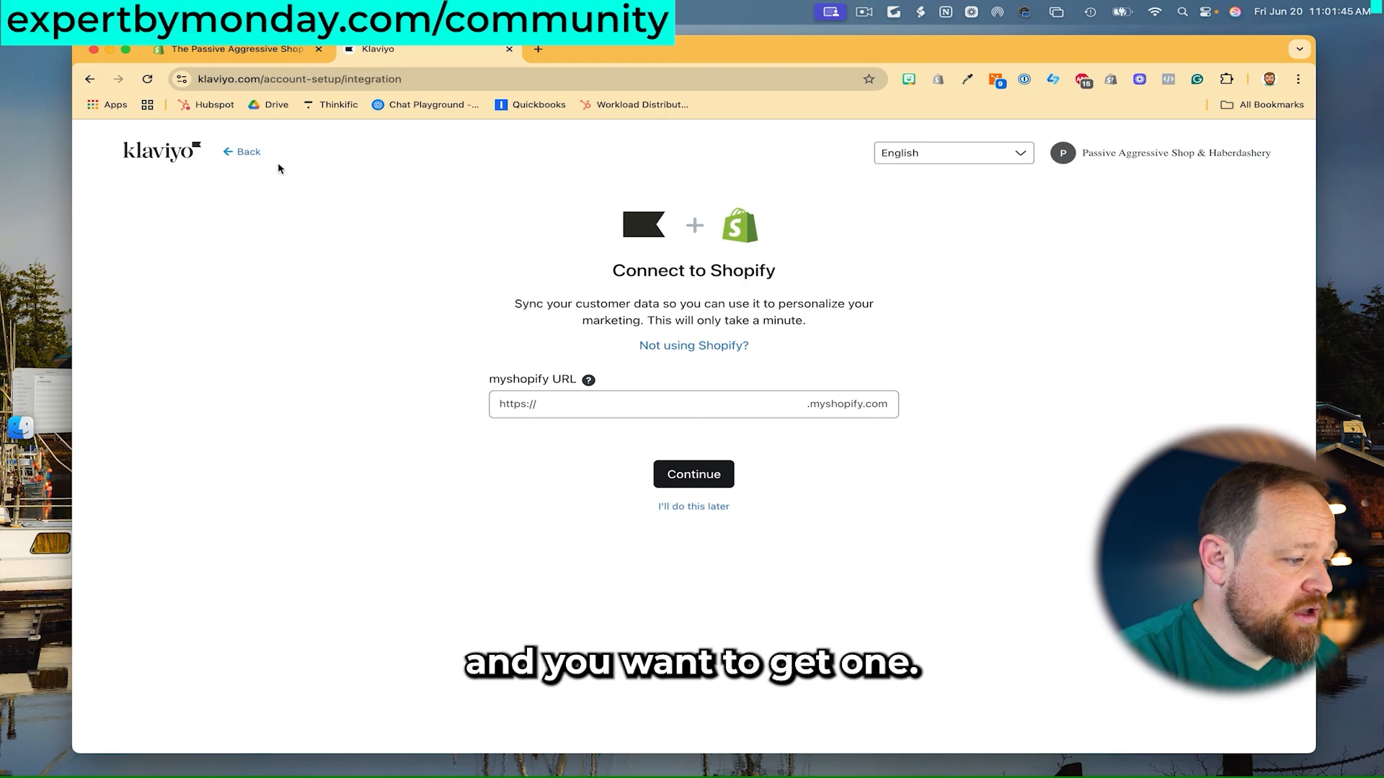
- Copy passiveaggressiveshop from the Shopify admin address into Klaviyo's myshopify URL field
click(266, 57)
drag(471, 81, 330, 78)
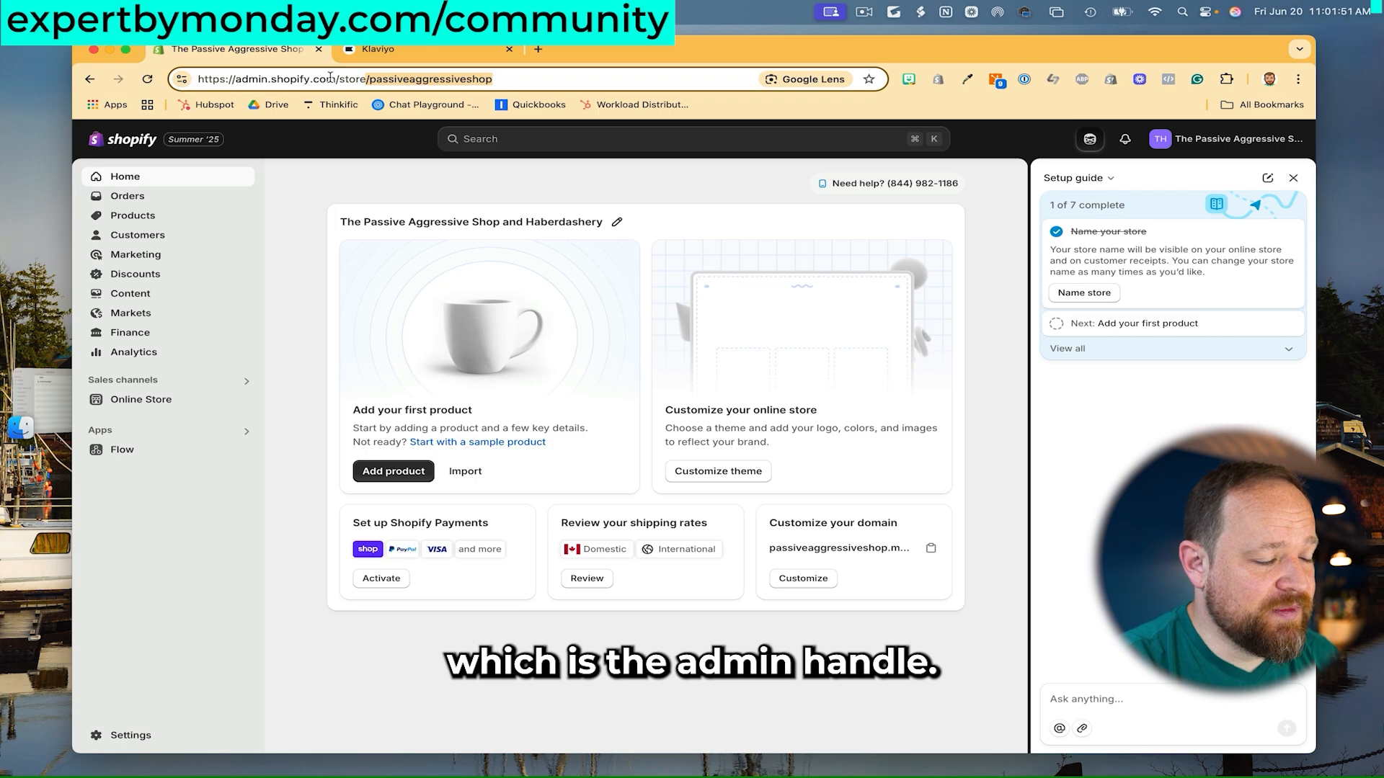
click(374, 80)
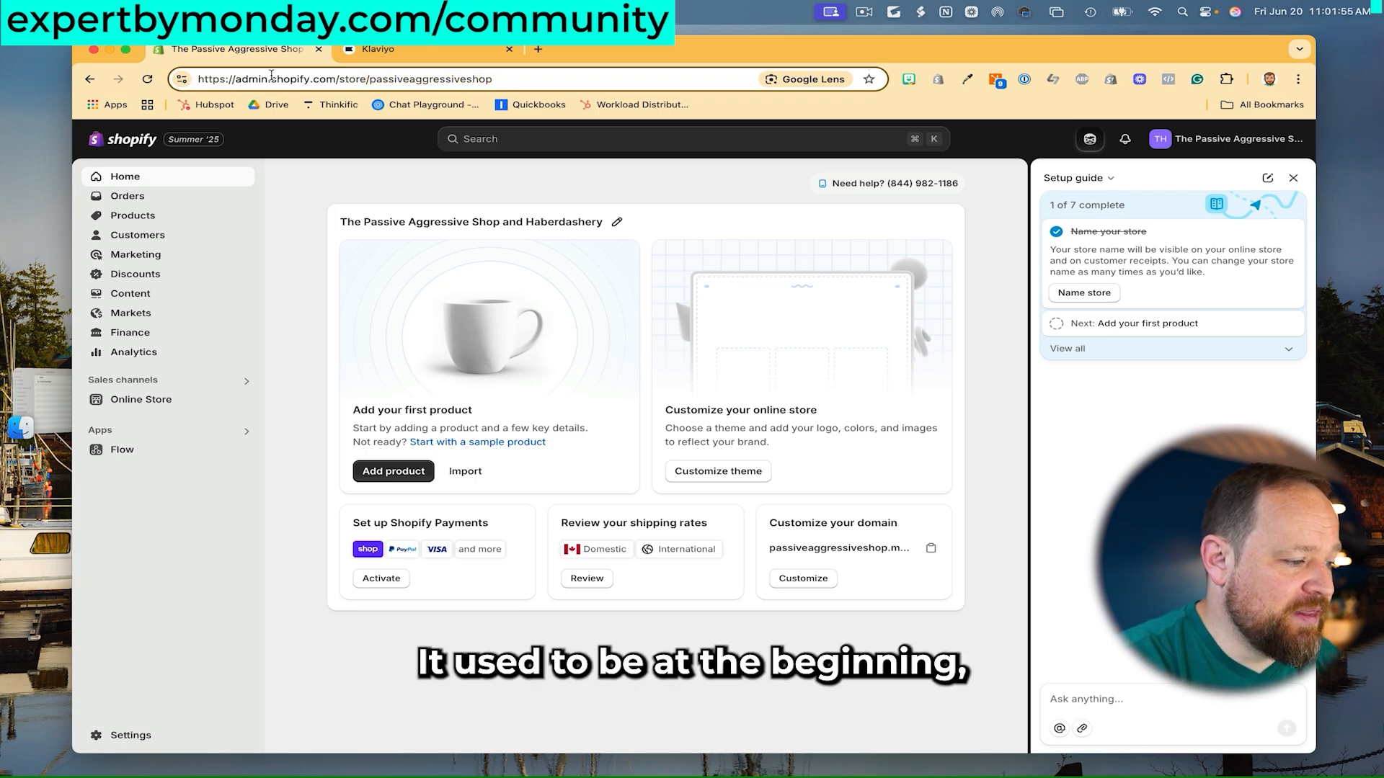
drag(369, 79, 551, 85)
key(super+c)
click(389, 49)
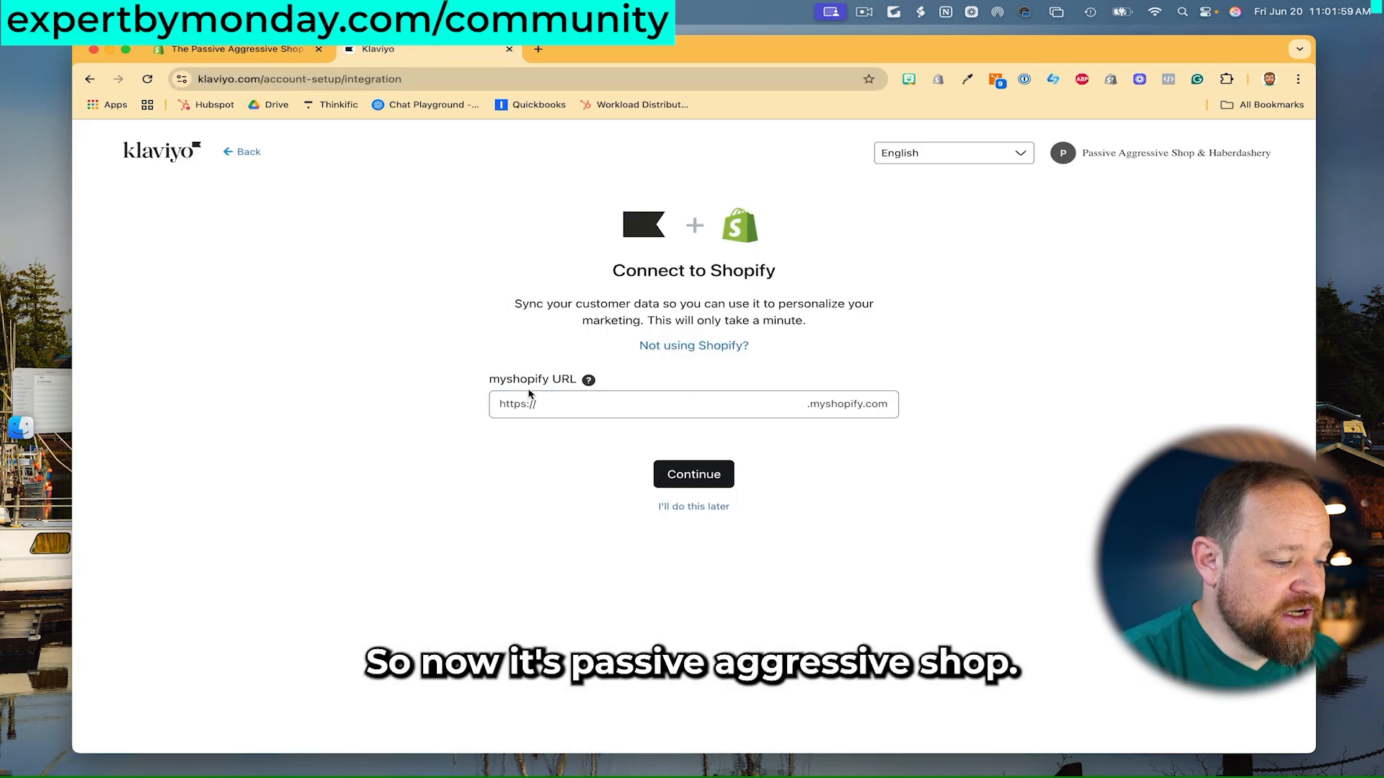
click(569, 408)
key(super+v)
click(461, 501)
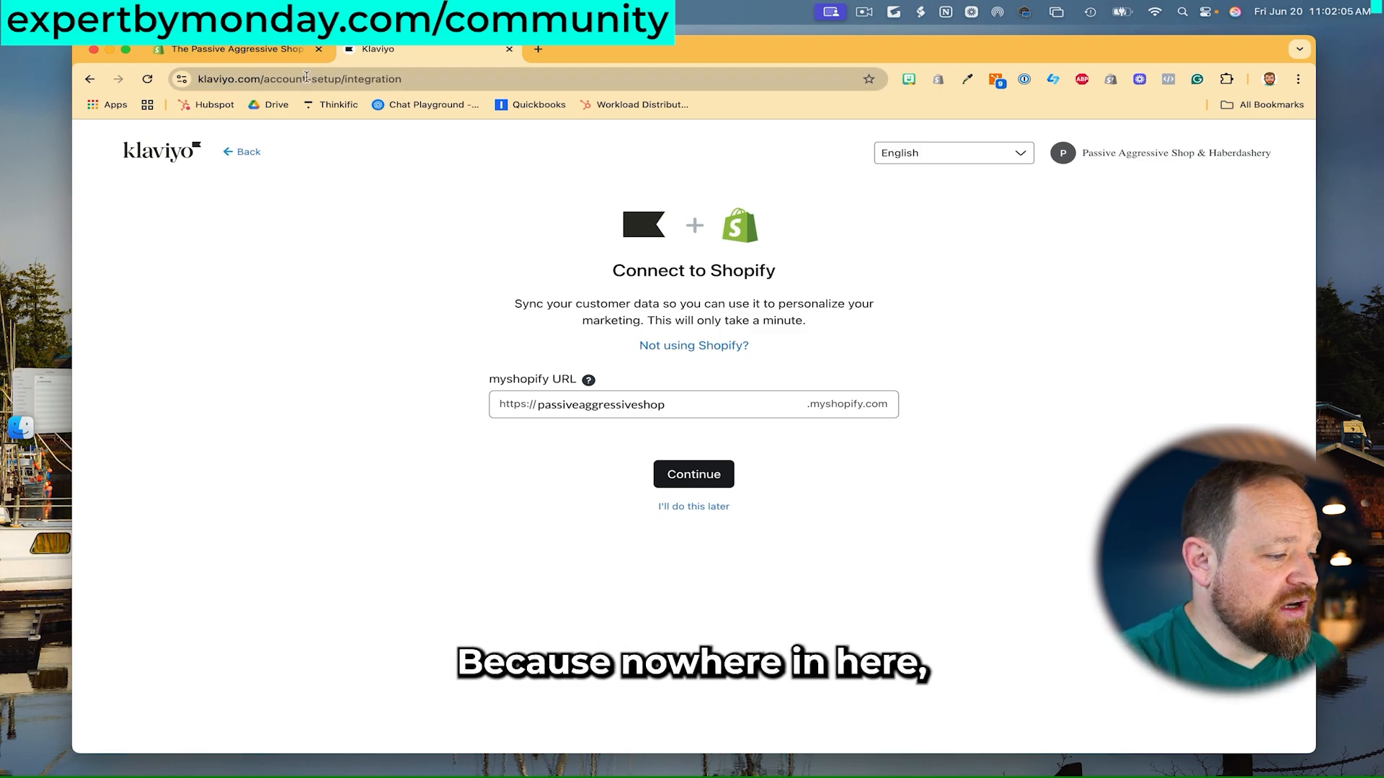
click(293, 52)
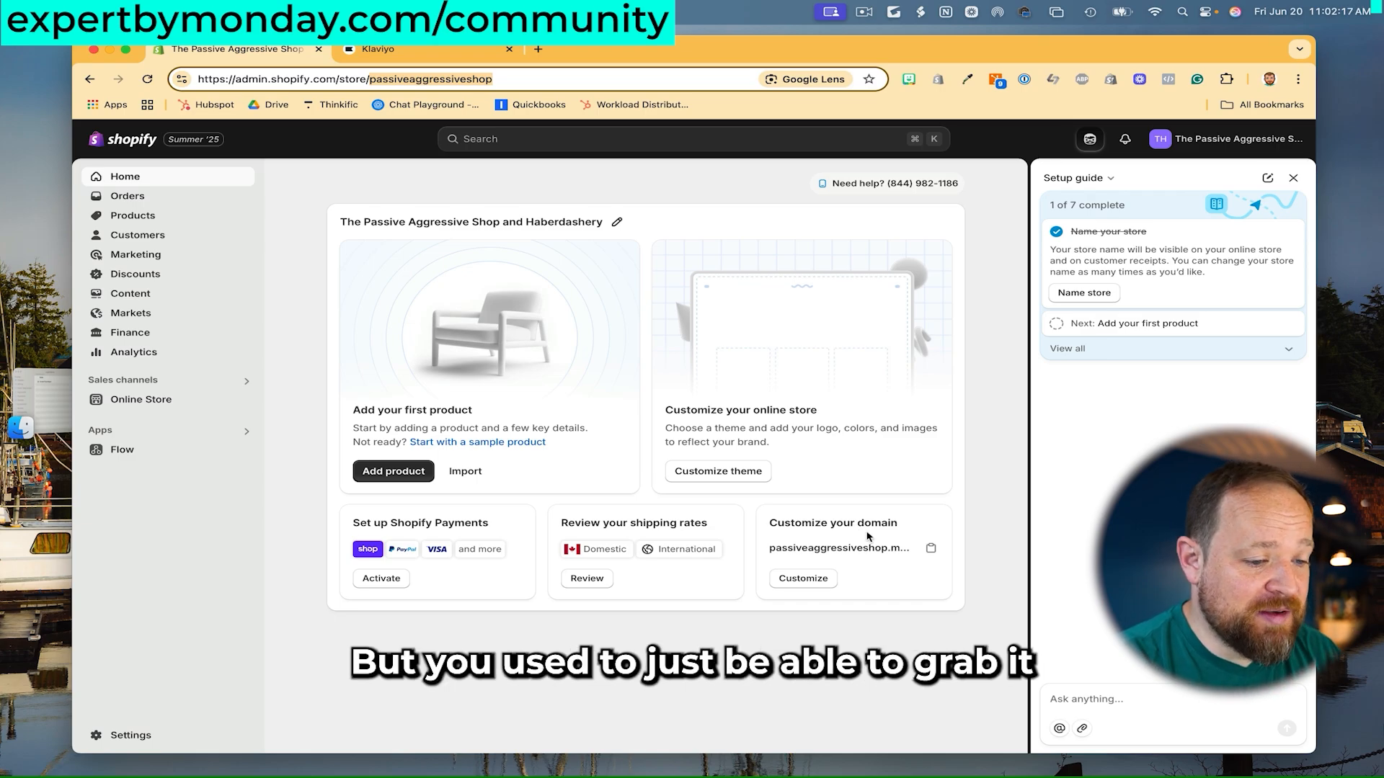
- Check Shopify's Settings > Domains for the passiveaggressiveshop.myshopify.com domain, then return to Klaviyo
click(310, 202)
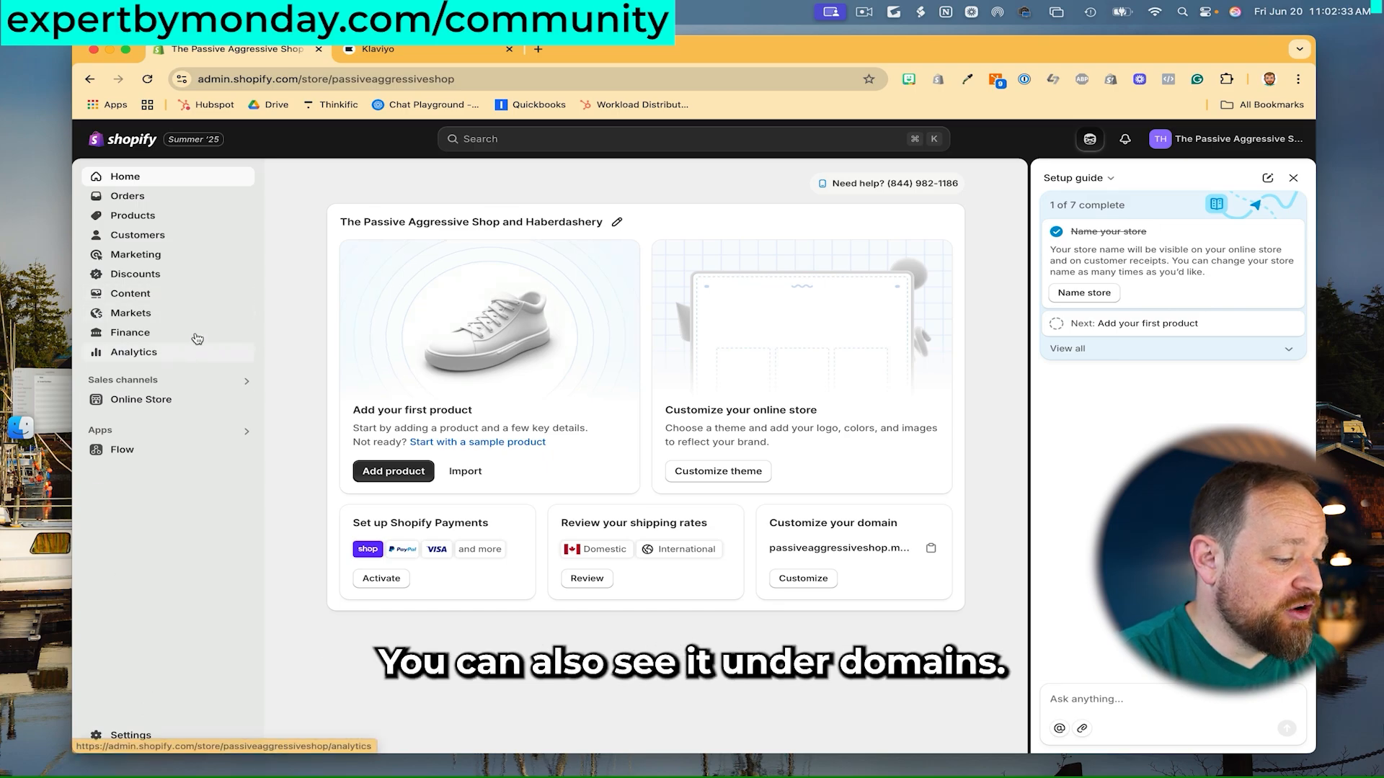
click(176, 399)
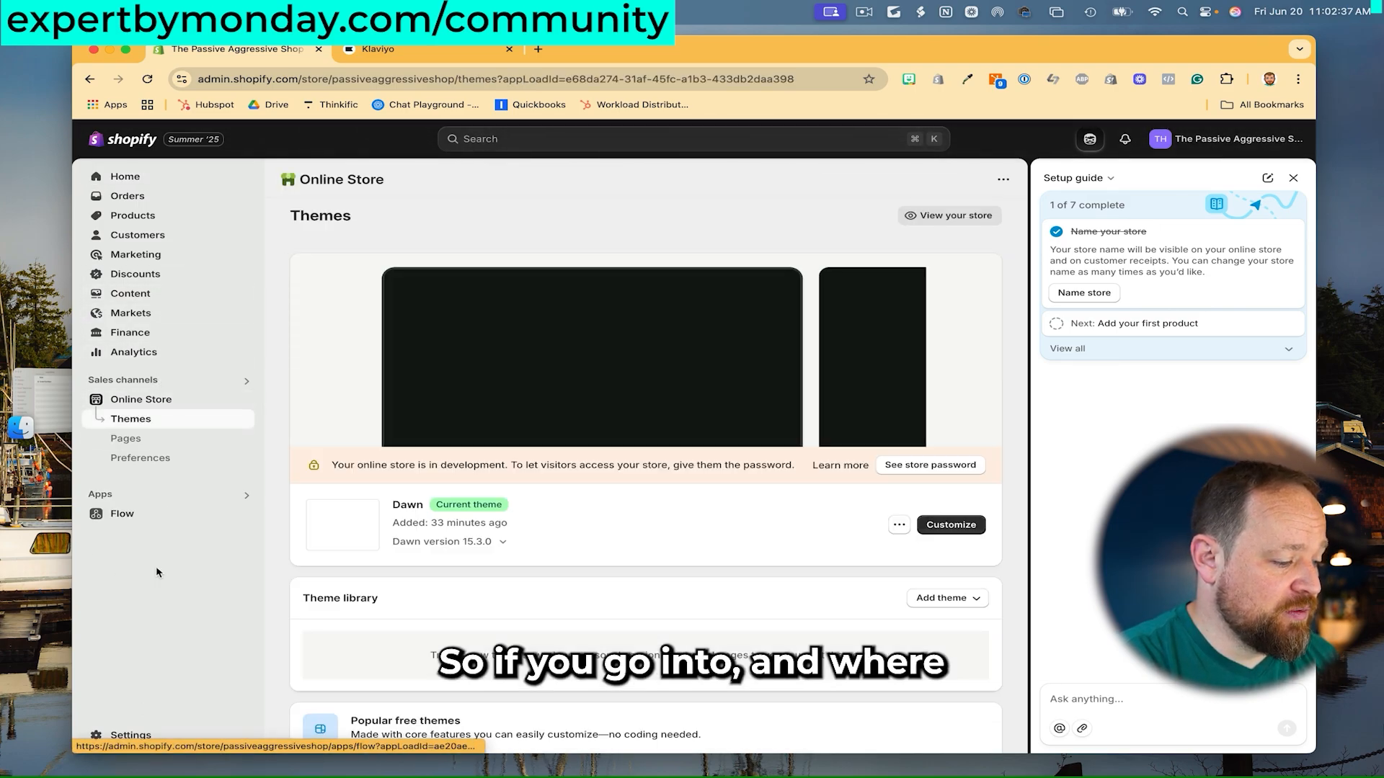
click(130, 735)
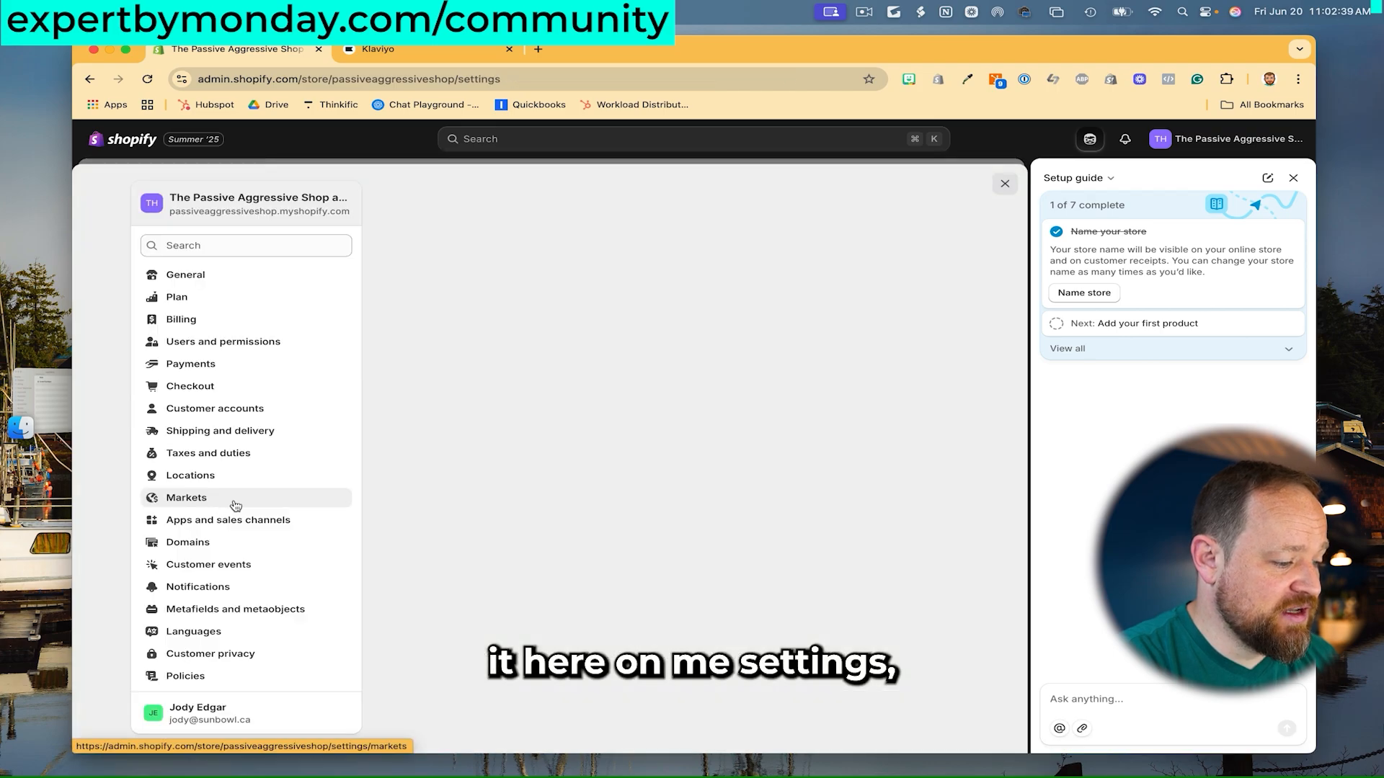
click(272, 546)
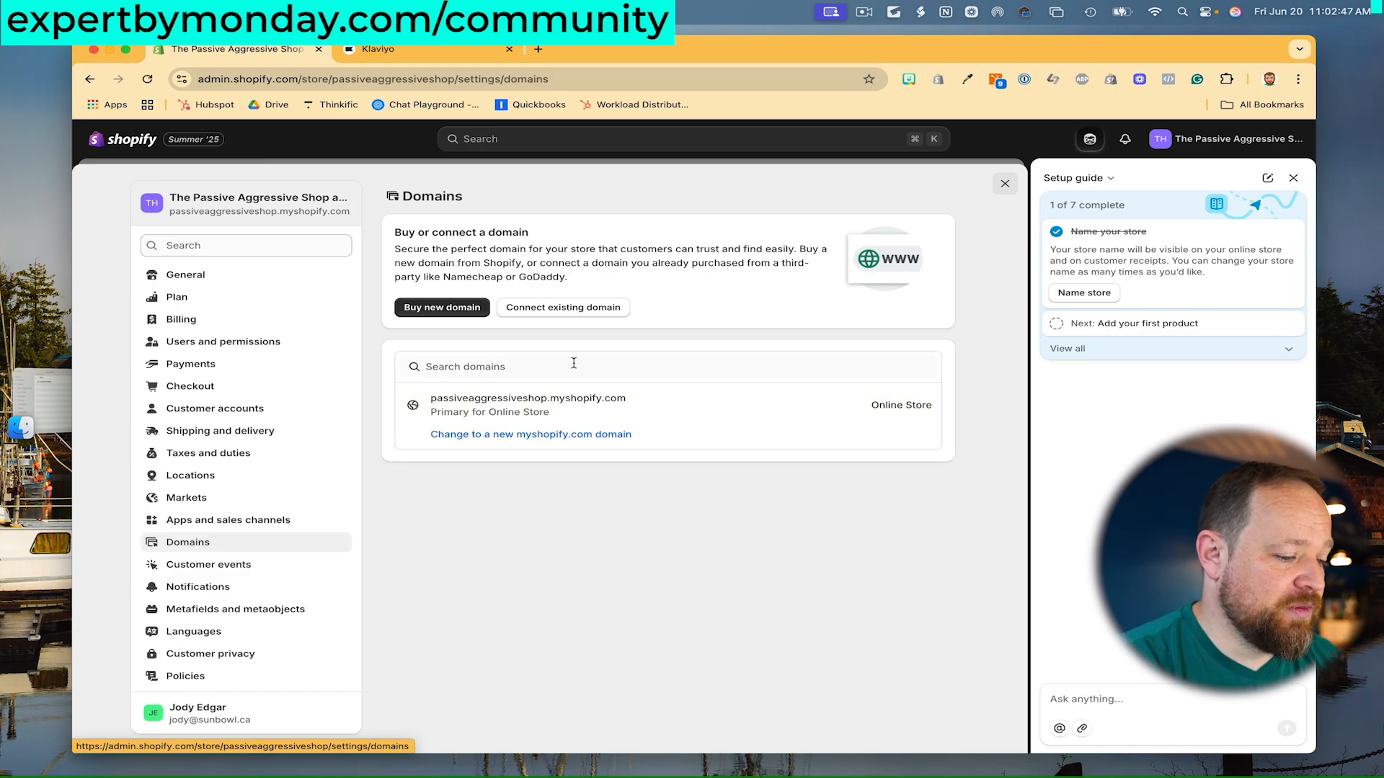
click(379, 49)
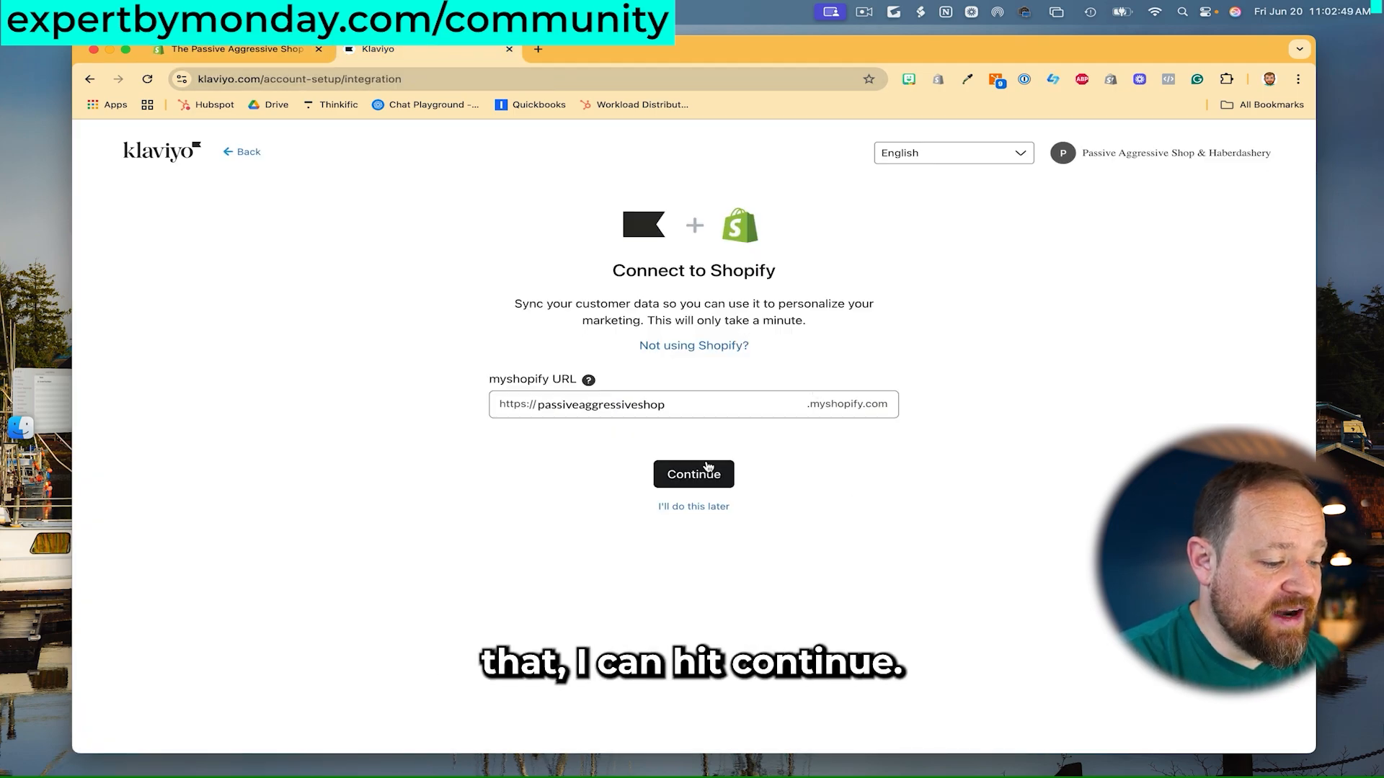
- Submit the store URL and install the Klaviyo: Email Marketing & SMS app on Shopify
click(708, 469)
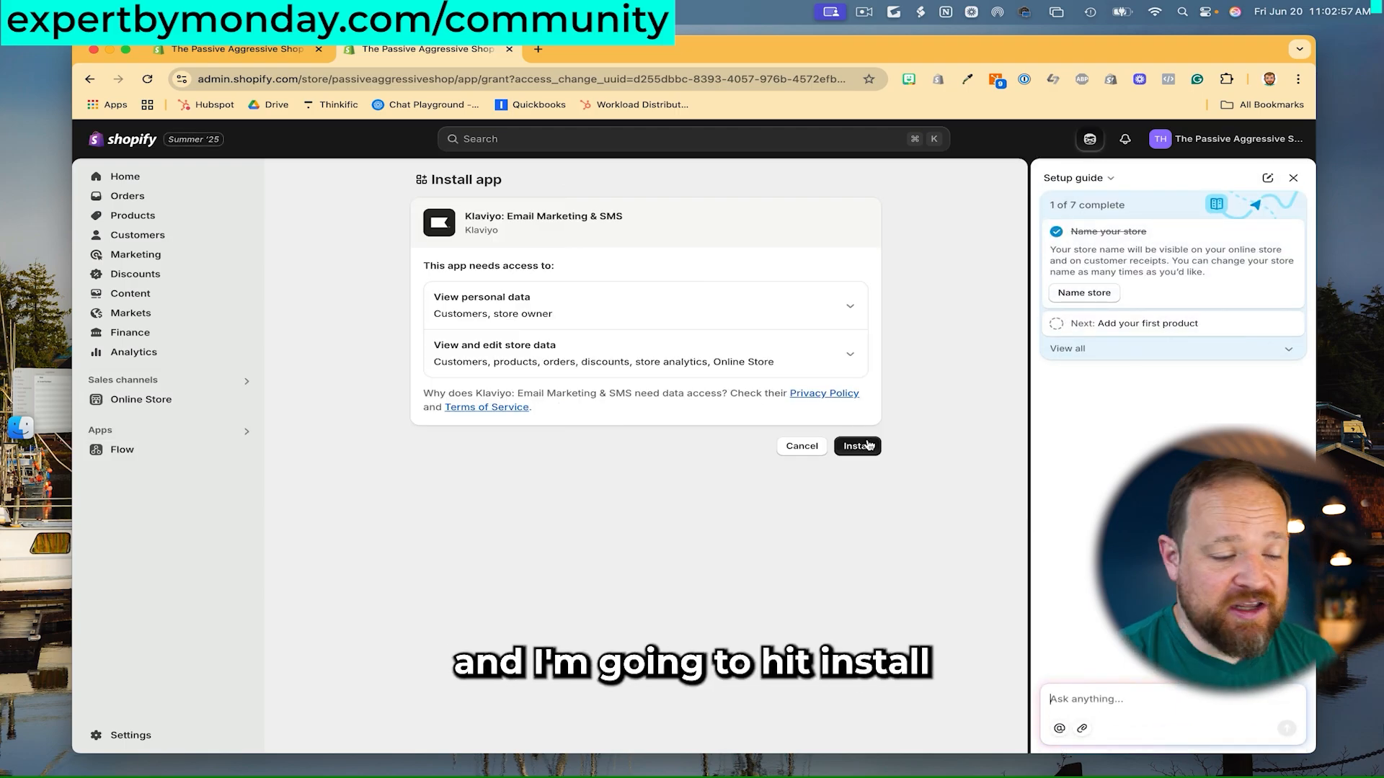
click(869, 445)
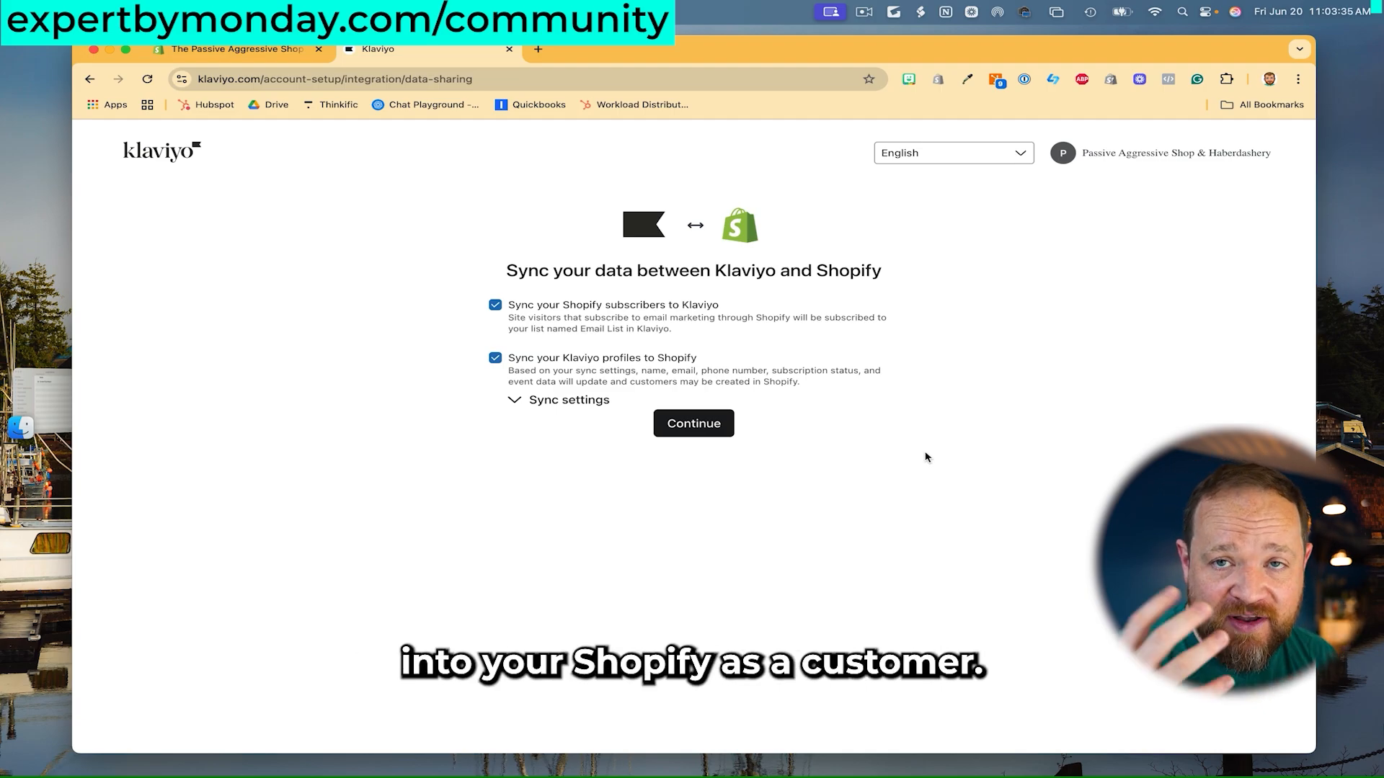
- Review the detailed sync settings, keeping All profiles and subscription syncing, and continue
click(570, 401)
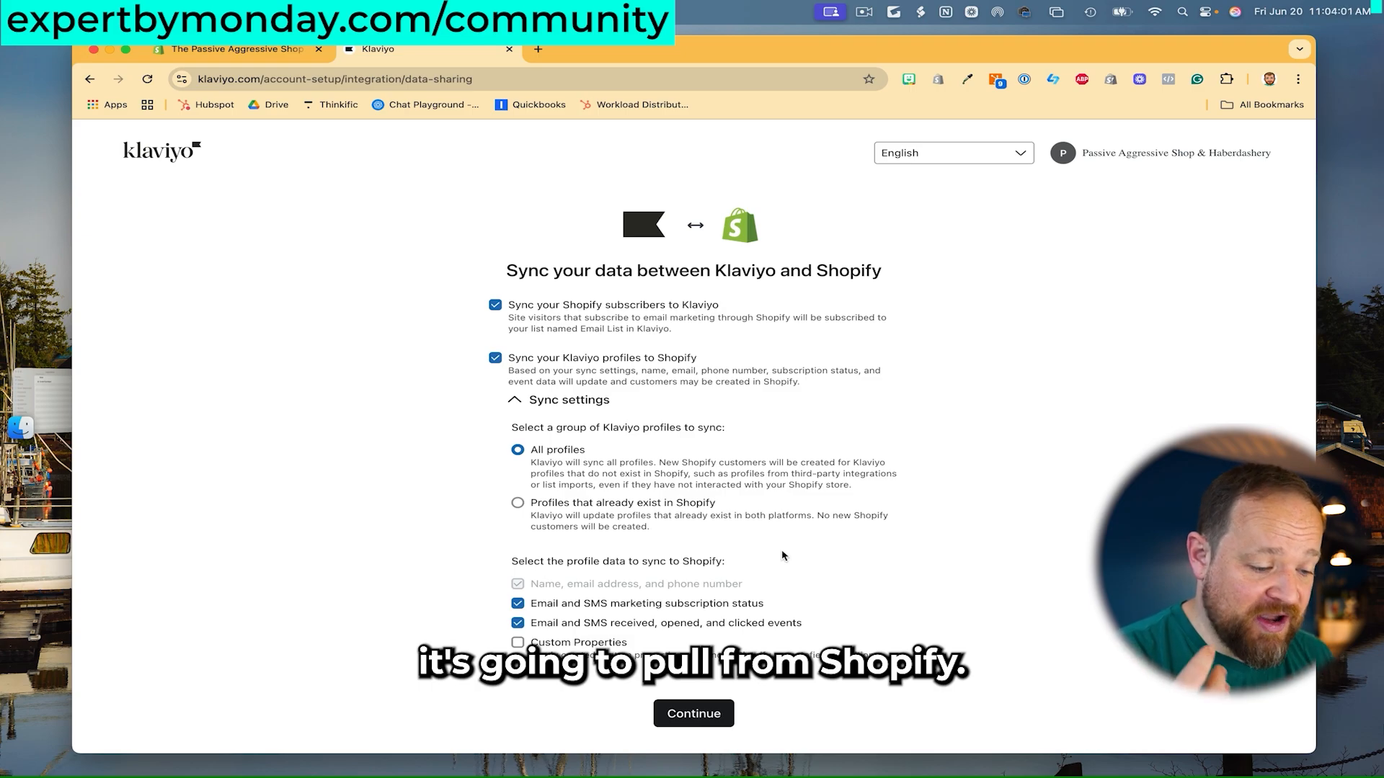
click(700, 710)
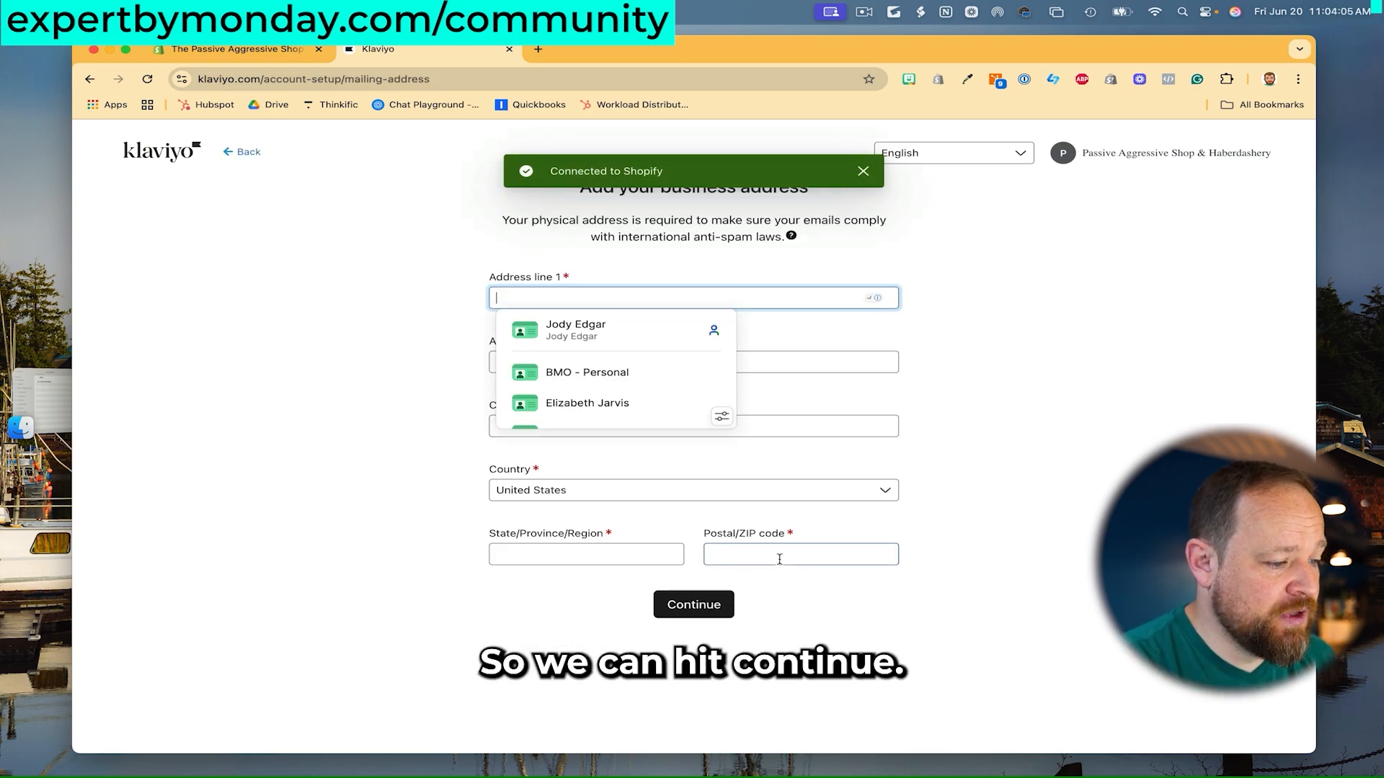
- Autofill the business address from a saved entry, set the country to Canada, and submit
click(970, 387)
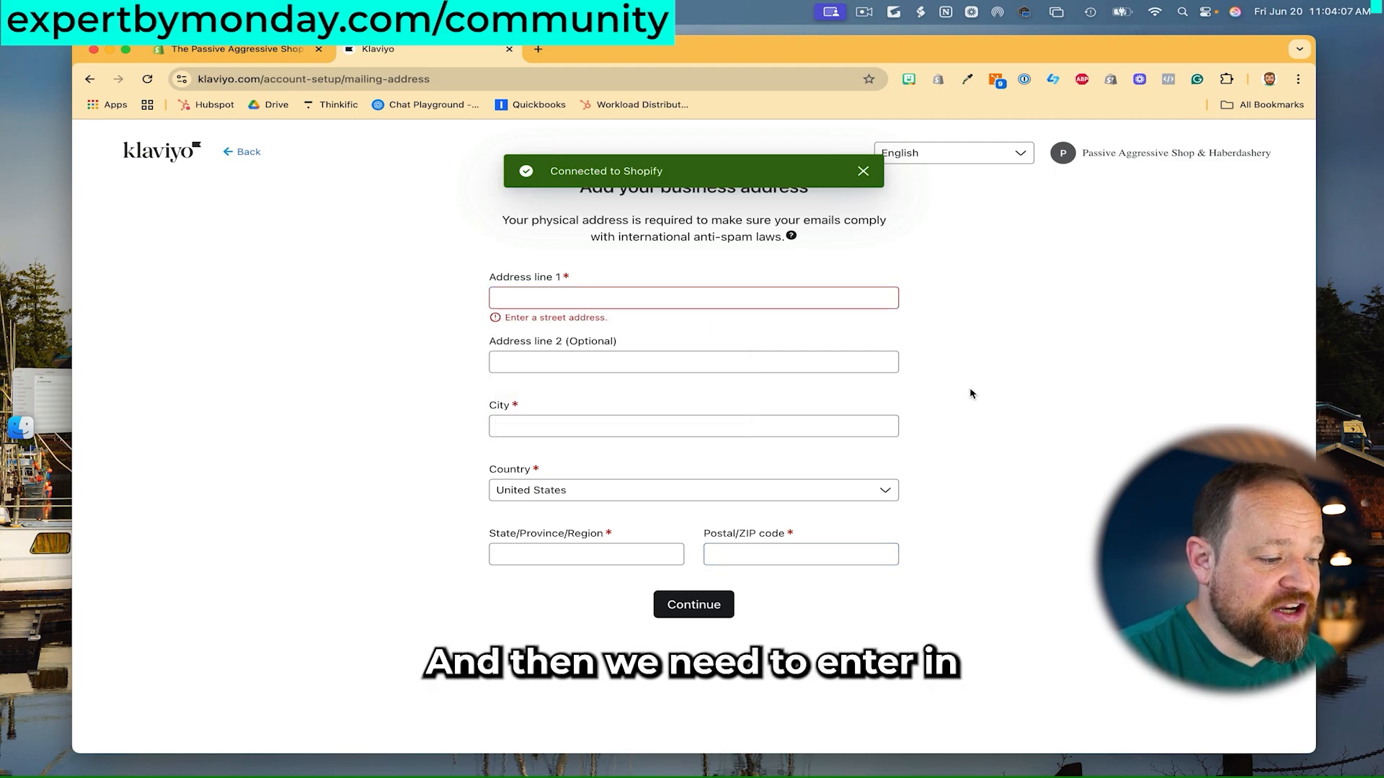
click(704, 301)
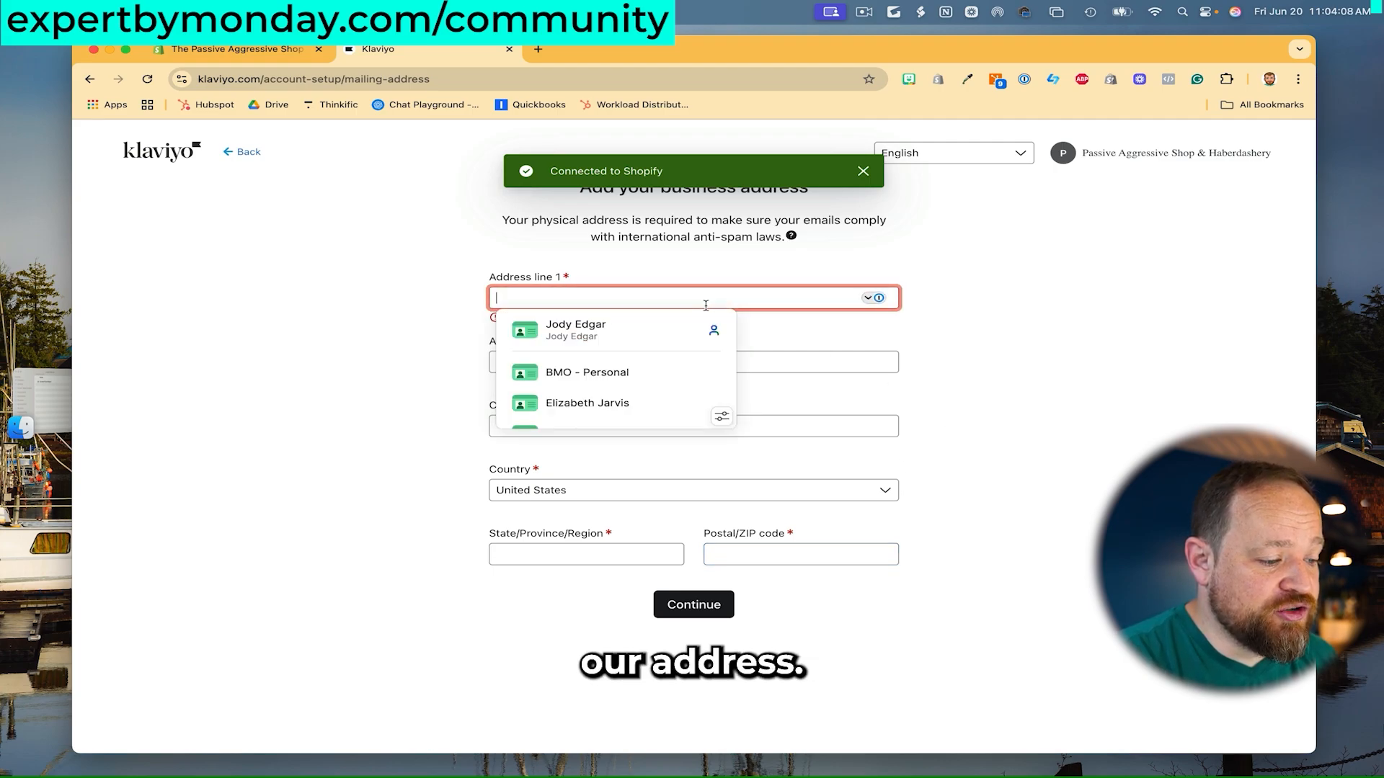
click(649, 328)
click(735, 491)
text(canada)
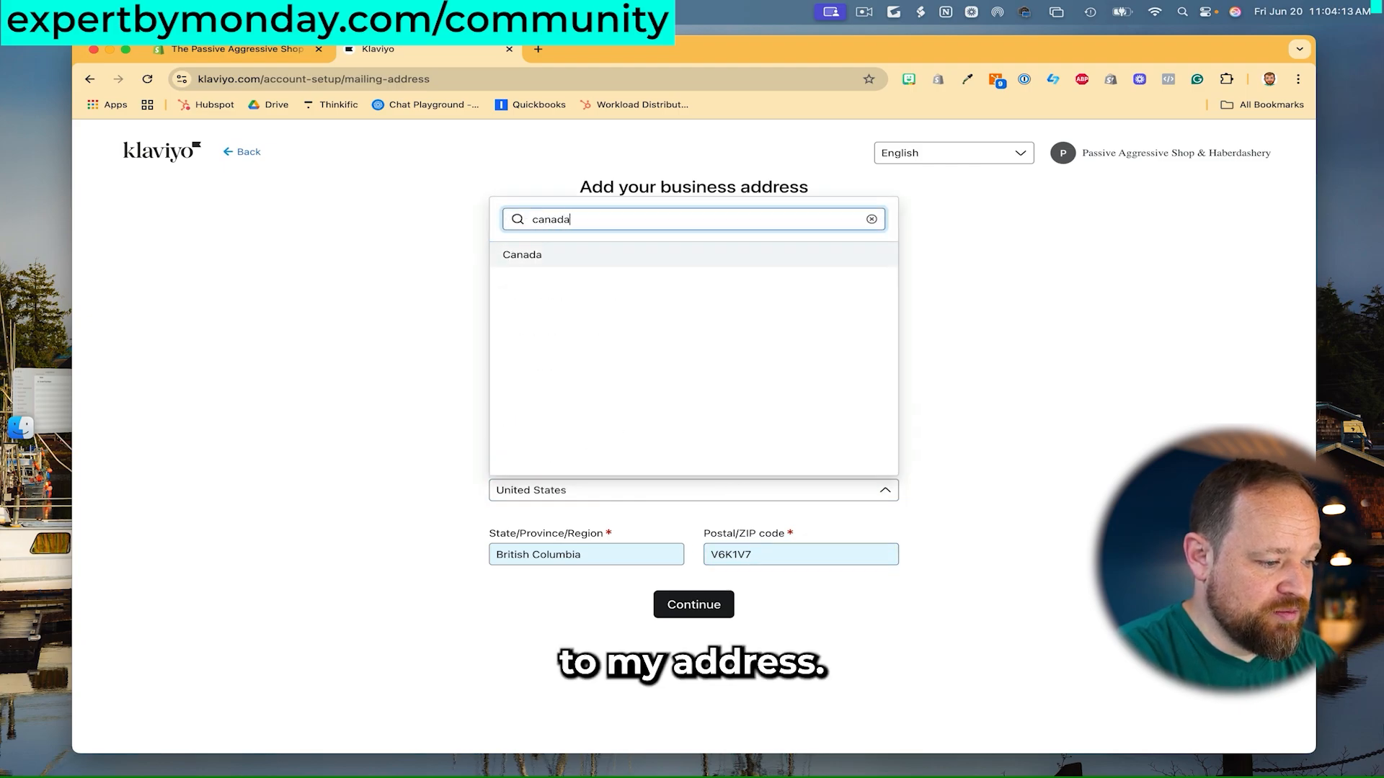
click(621, 255)
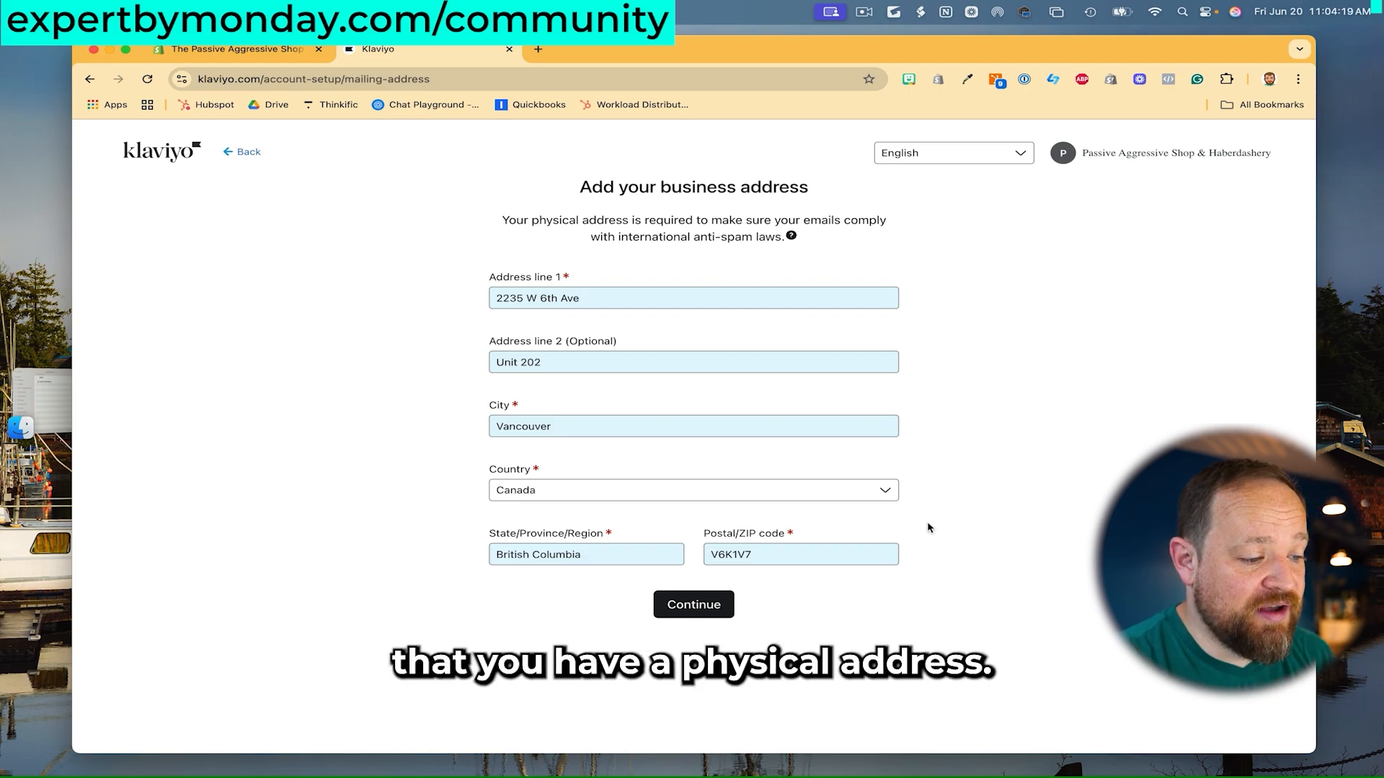
click(728, 604)
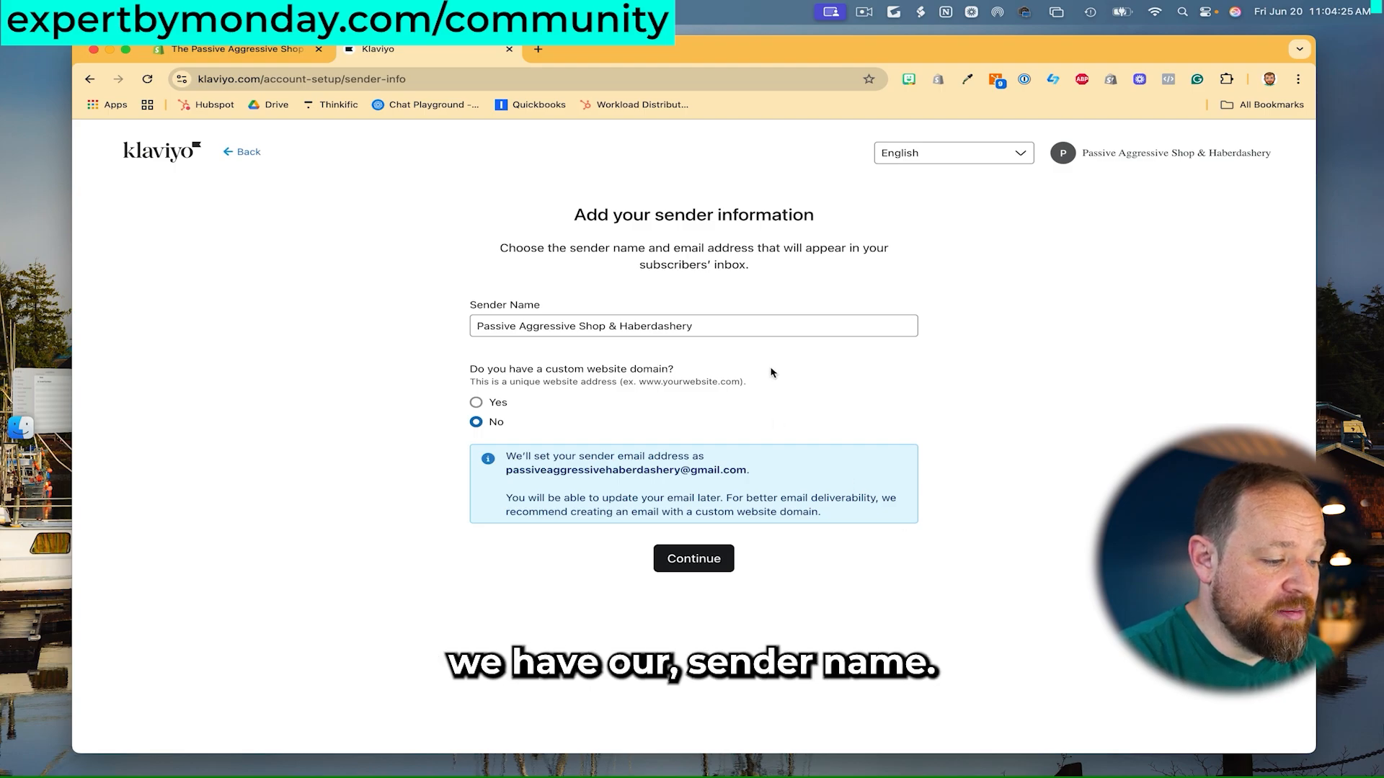
- Replace the sender name with a new one and answer Yes to having a custom domain
click(741, 326)
key(super+a)
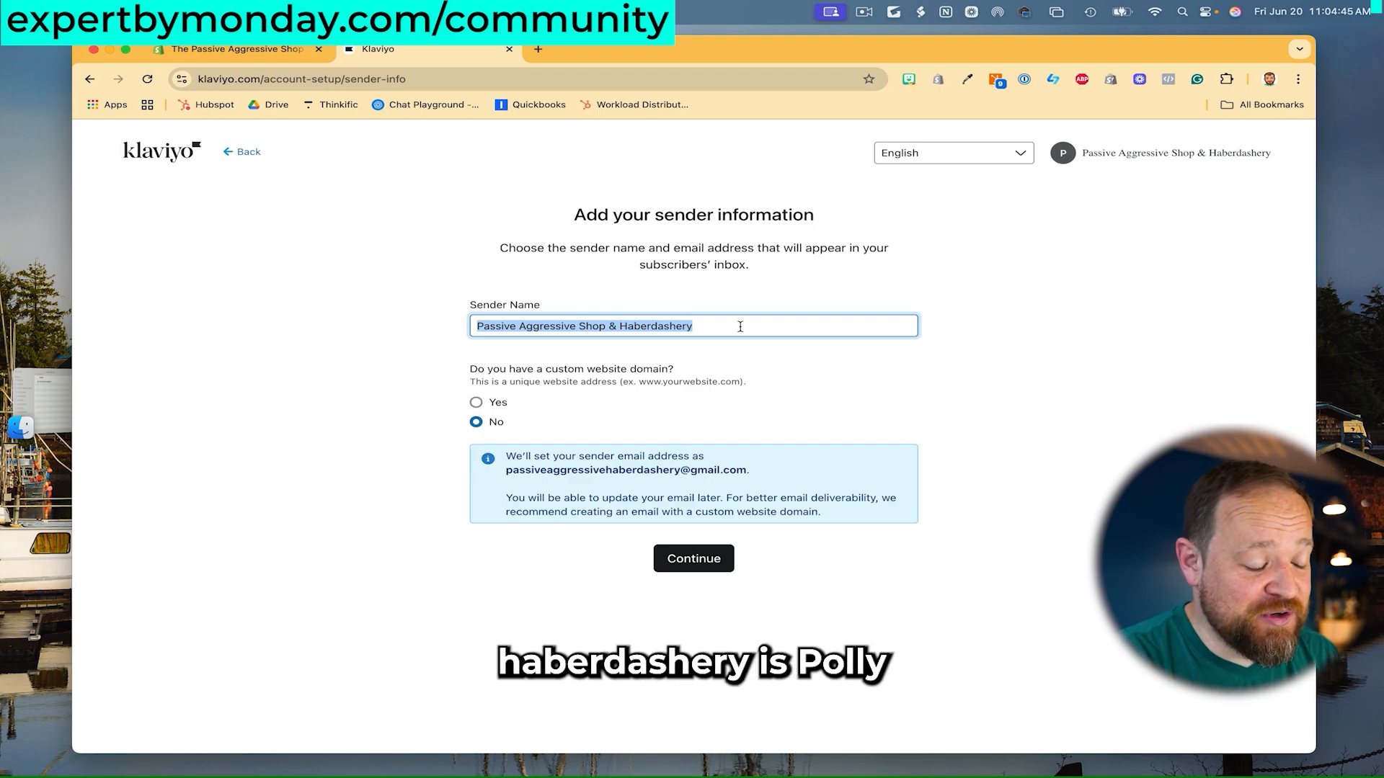
text(Po)
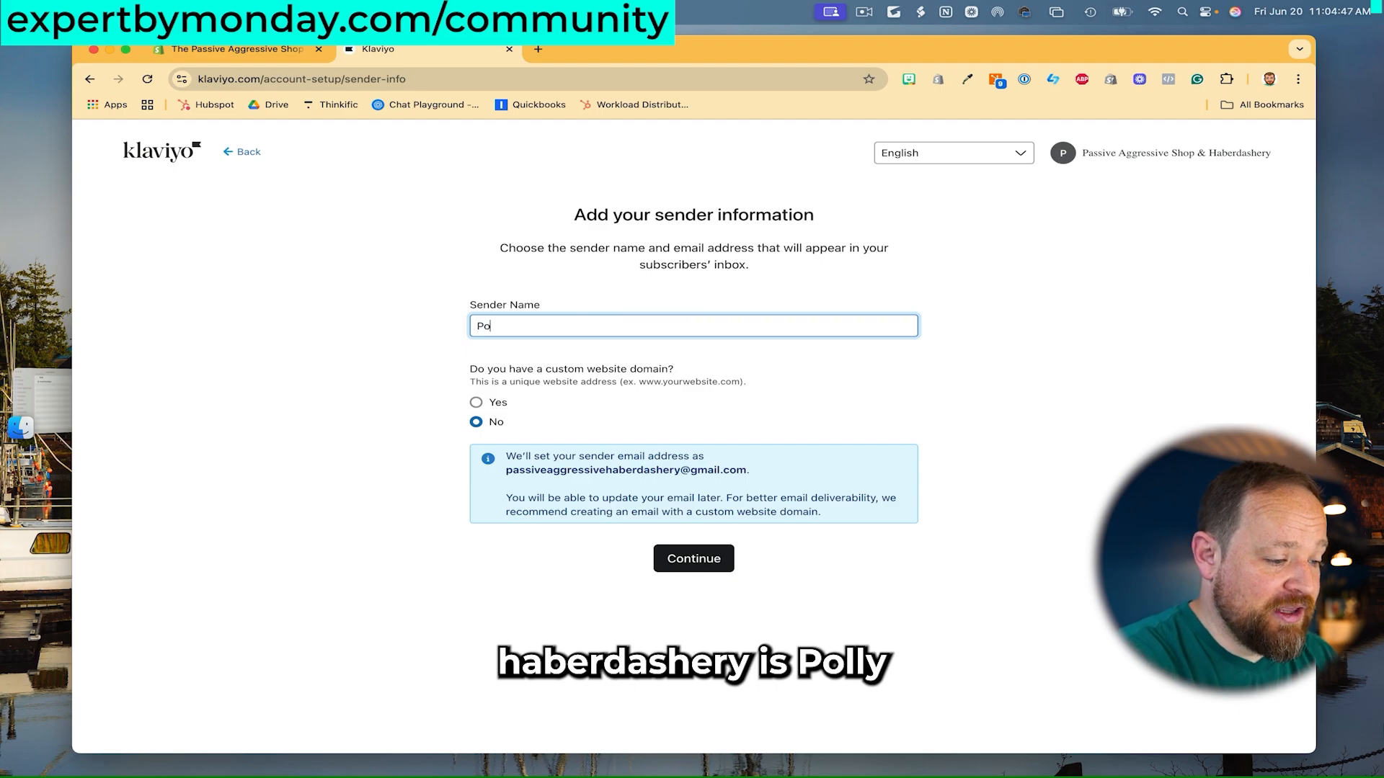
text(lly Polite)
click(1011, 396)
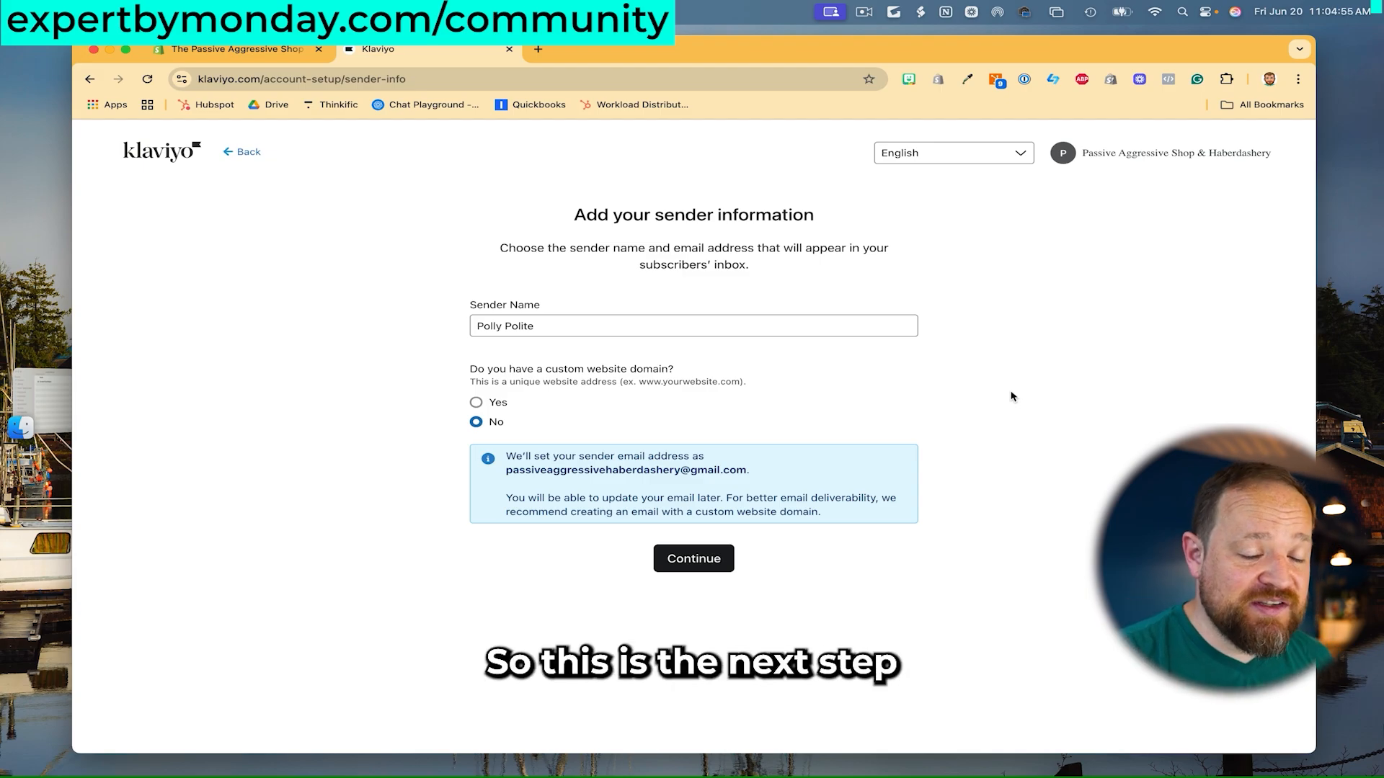
click(475, 402)
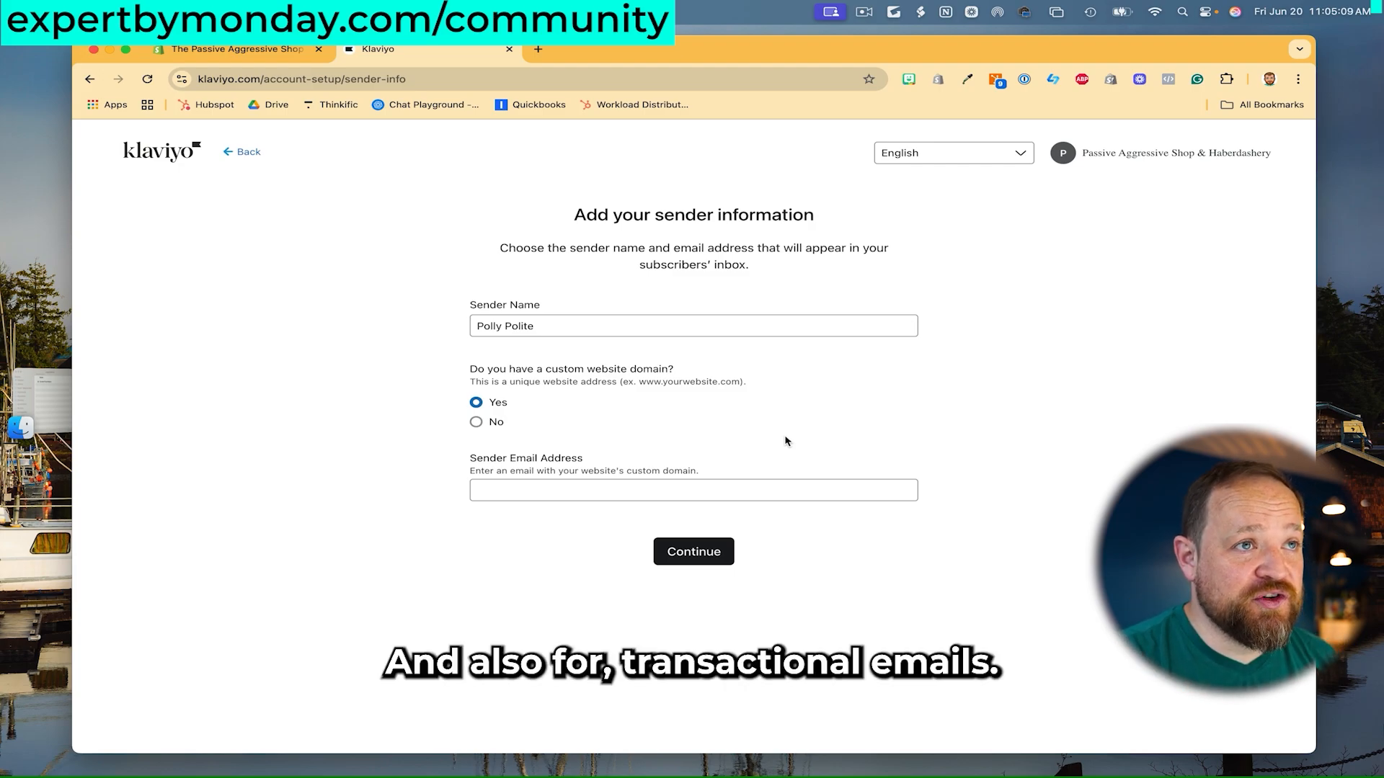
- Enter a valid sender email address on the passiveaggressiveshop.shop domain and continue
click(602, 483)
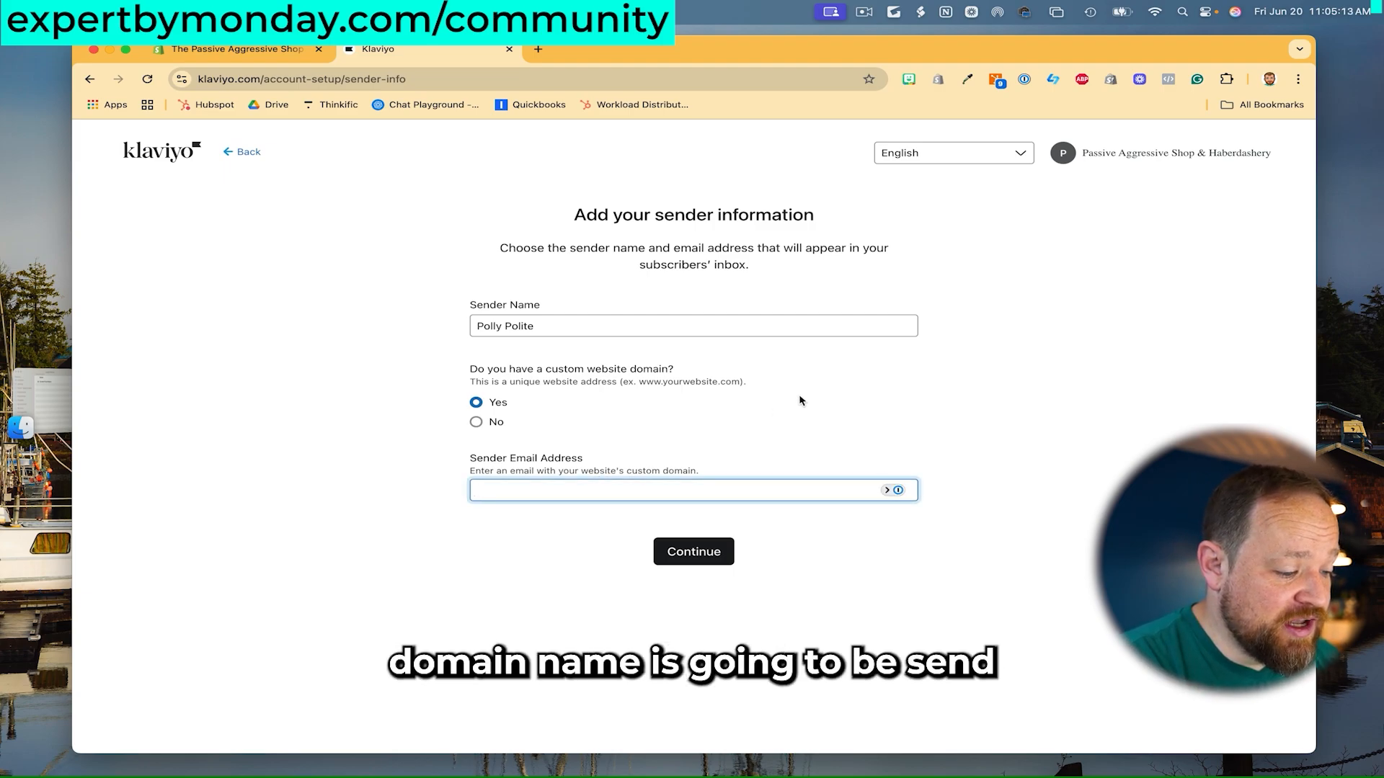
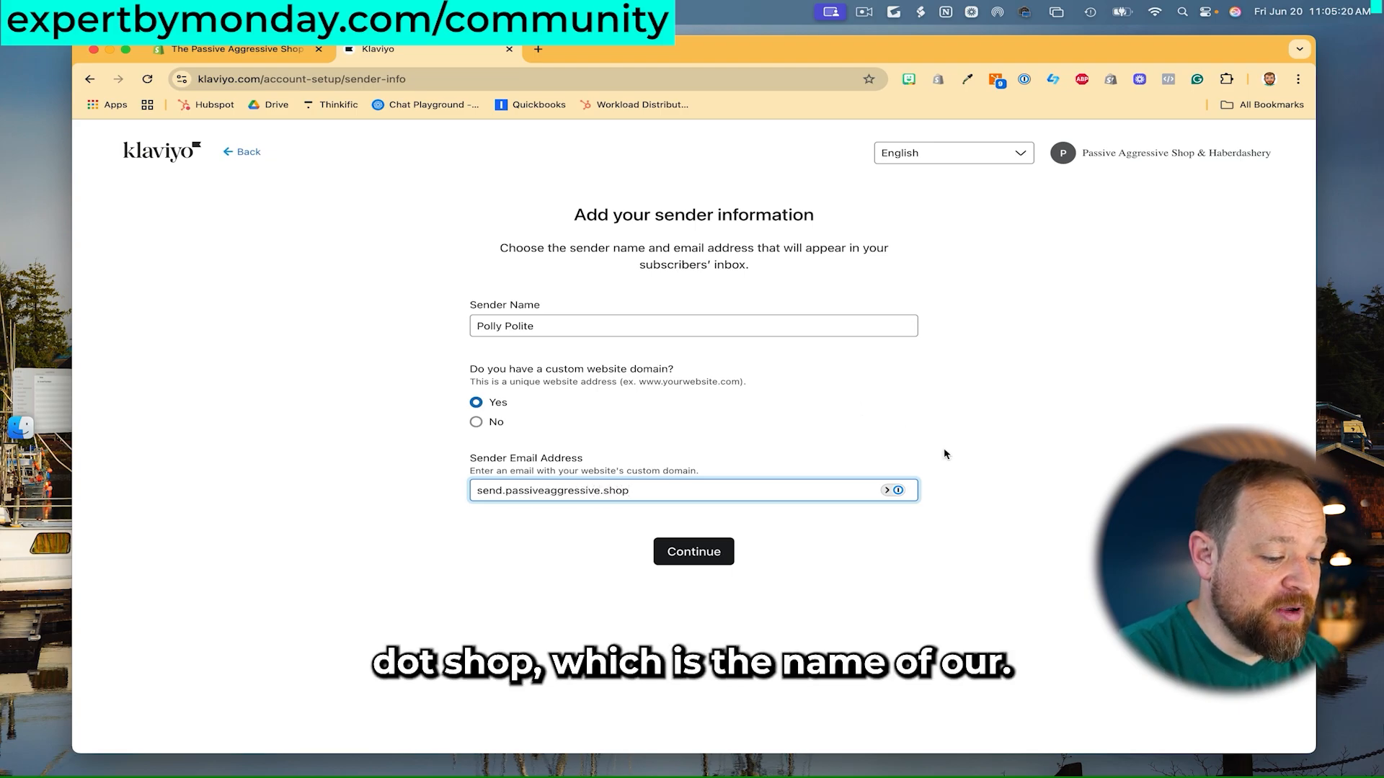
click(894, 512)
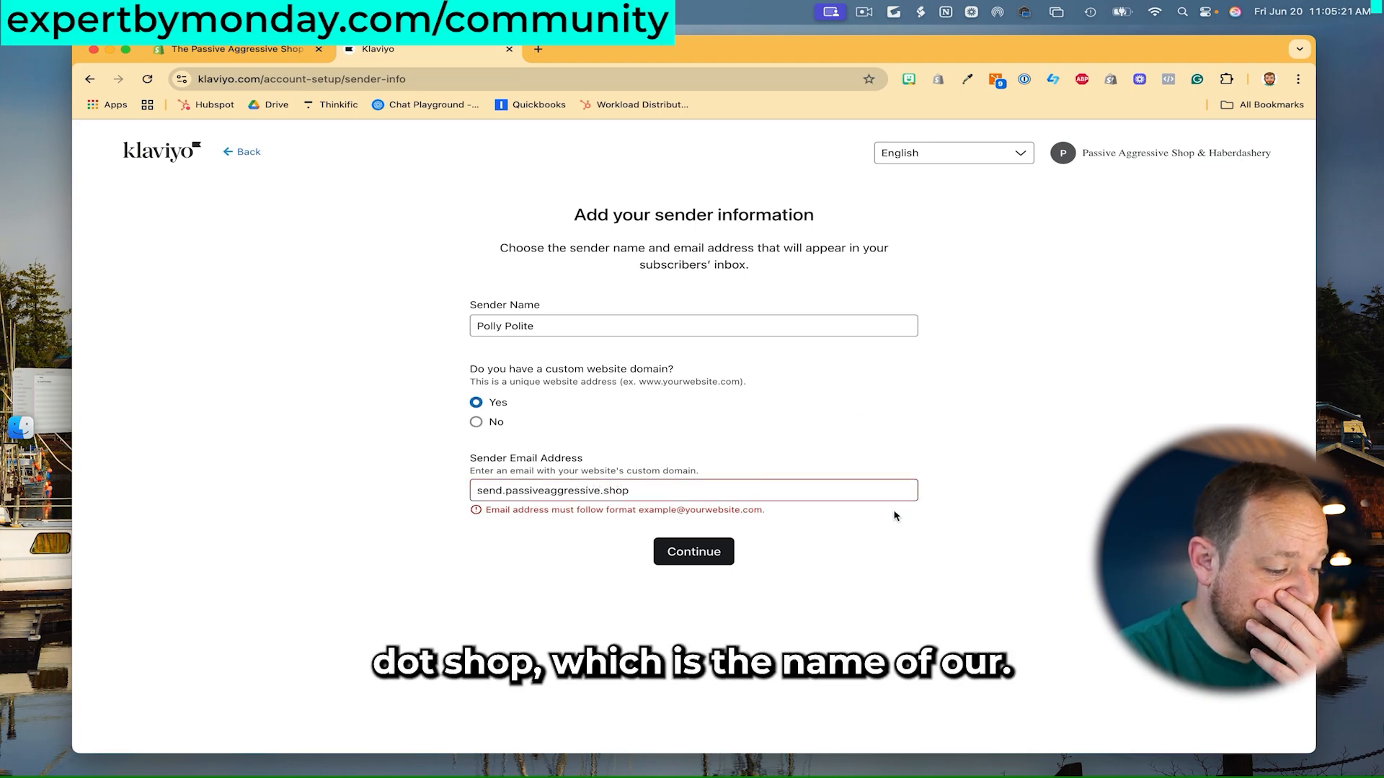
drag(653, 497, 465, 485)
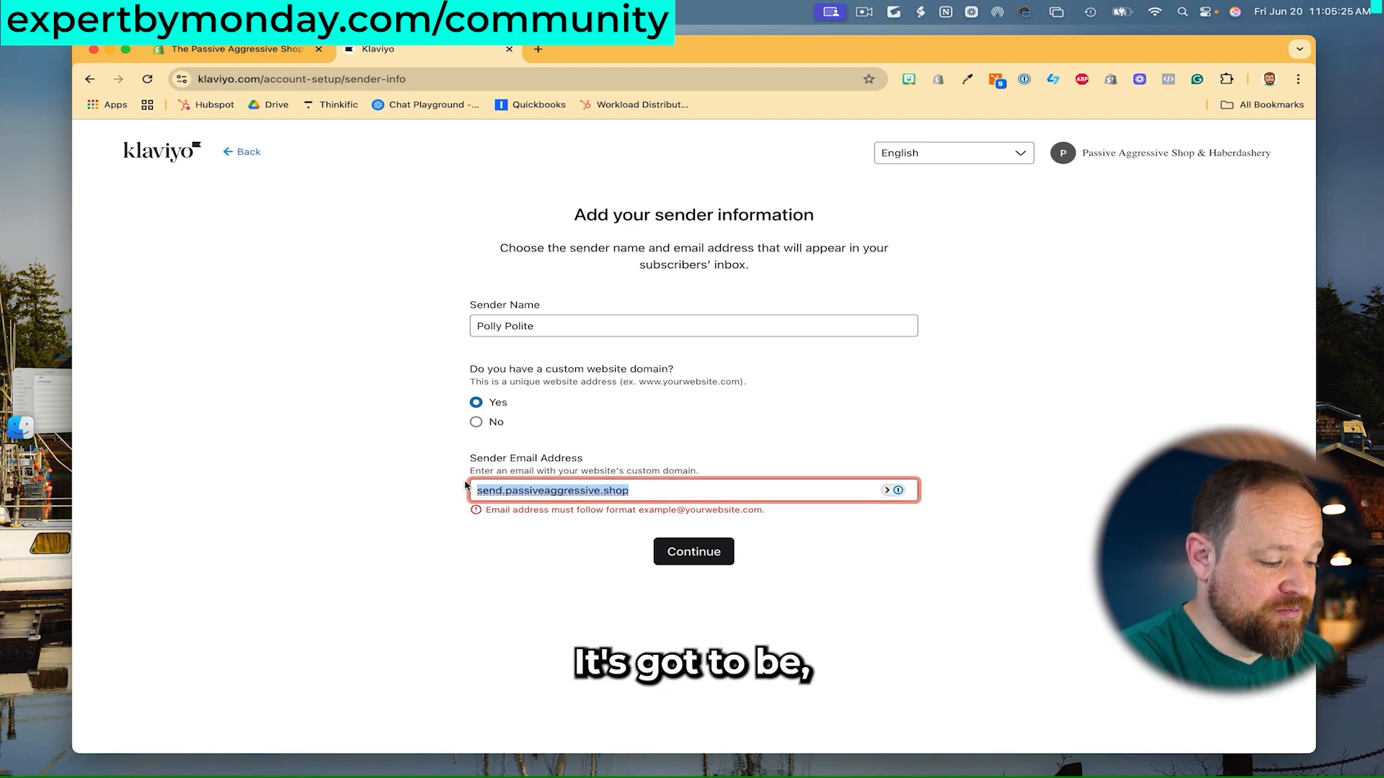
text(polite)
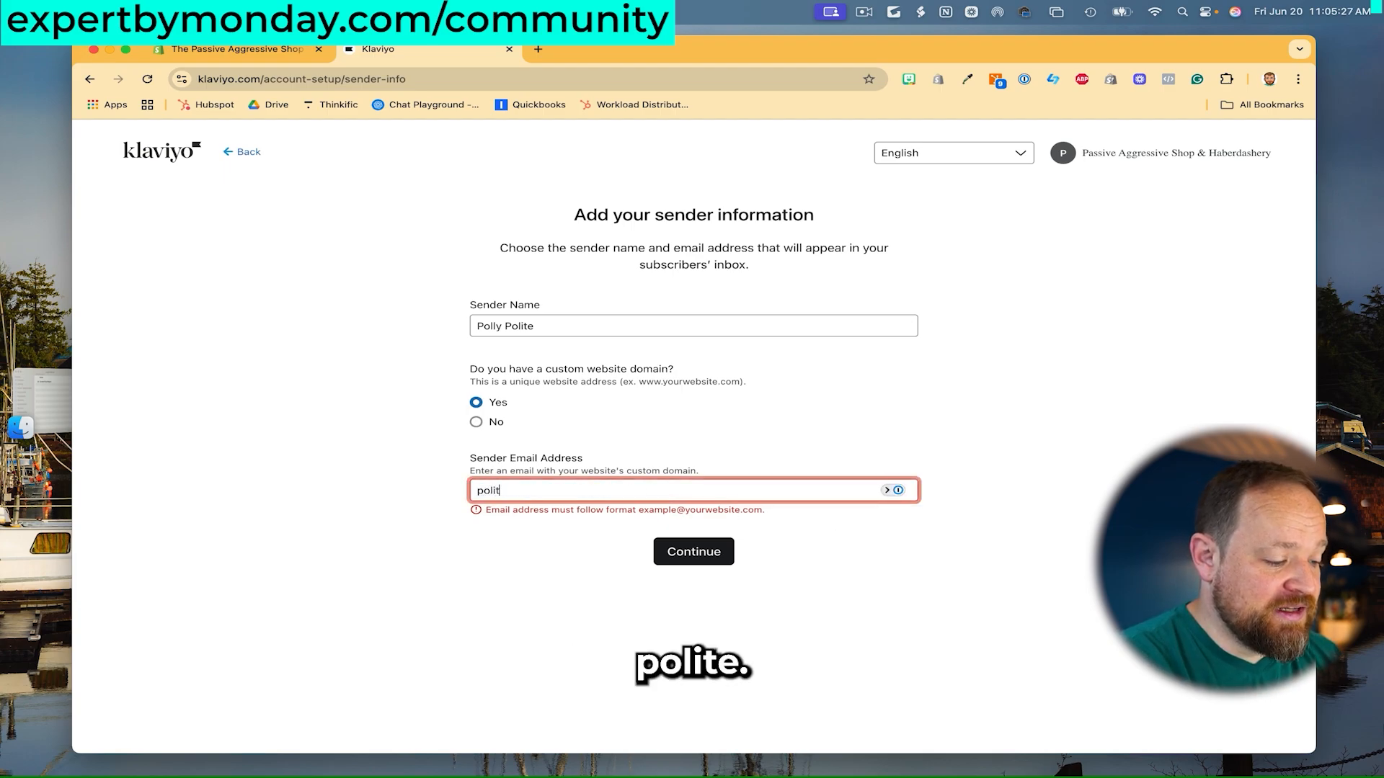
key(BackSpace)
key(BackSpace)
key(BackSpace)
key(BackSpace)
key(BackSpace)
key(BackSpace)
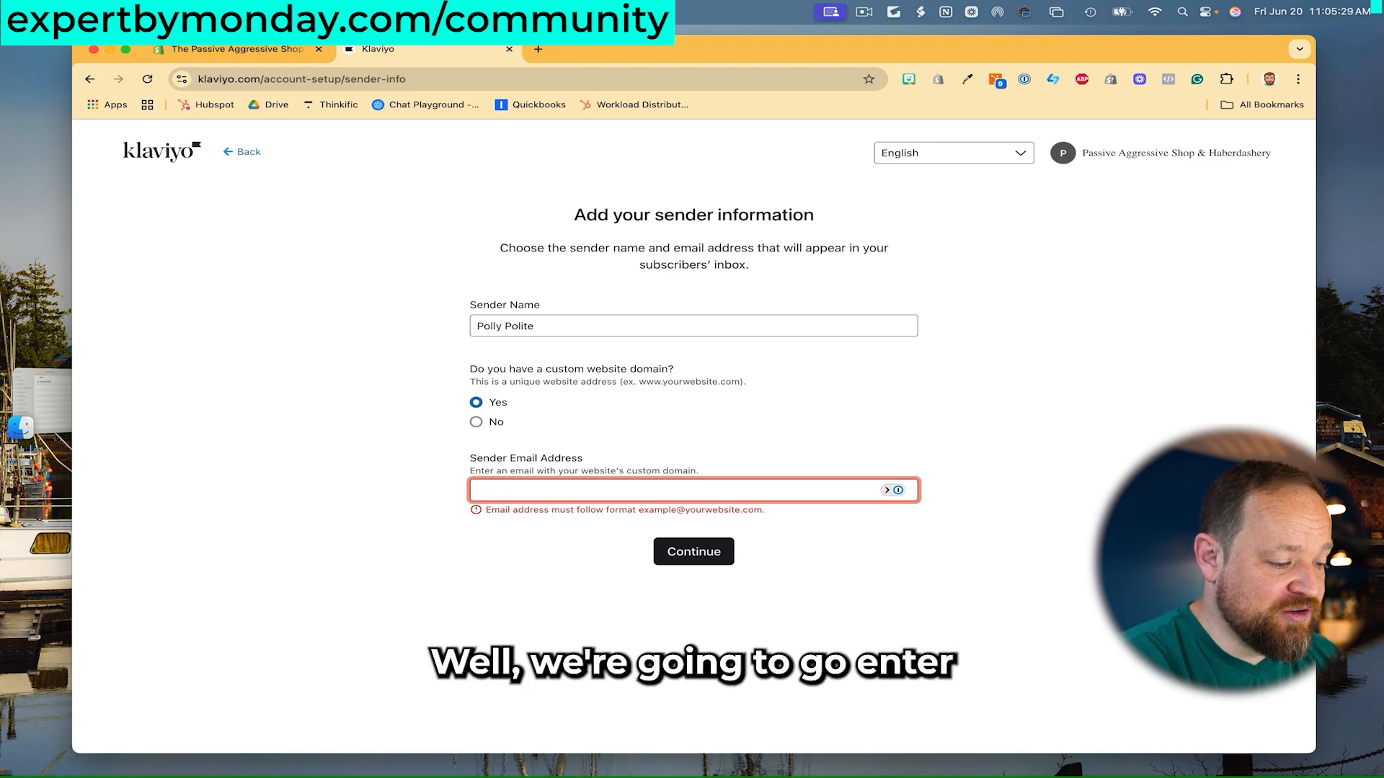
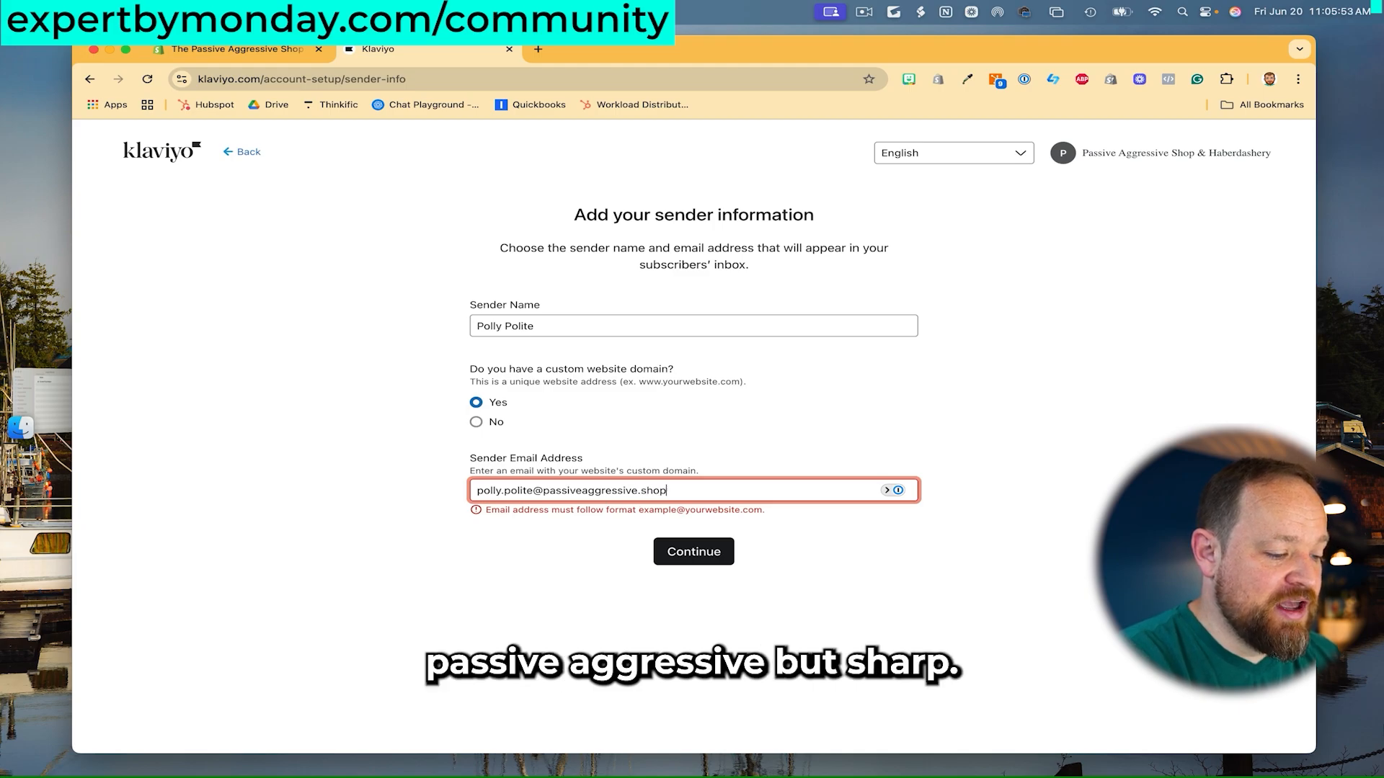
click(879, 599)
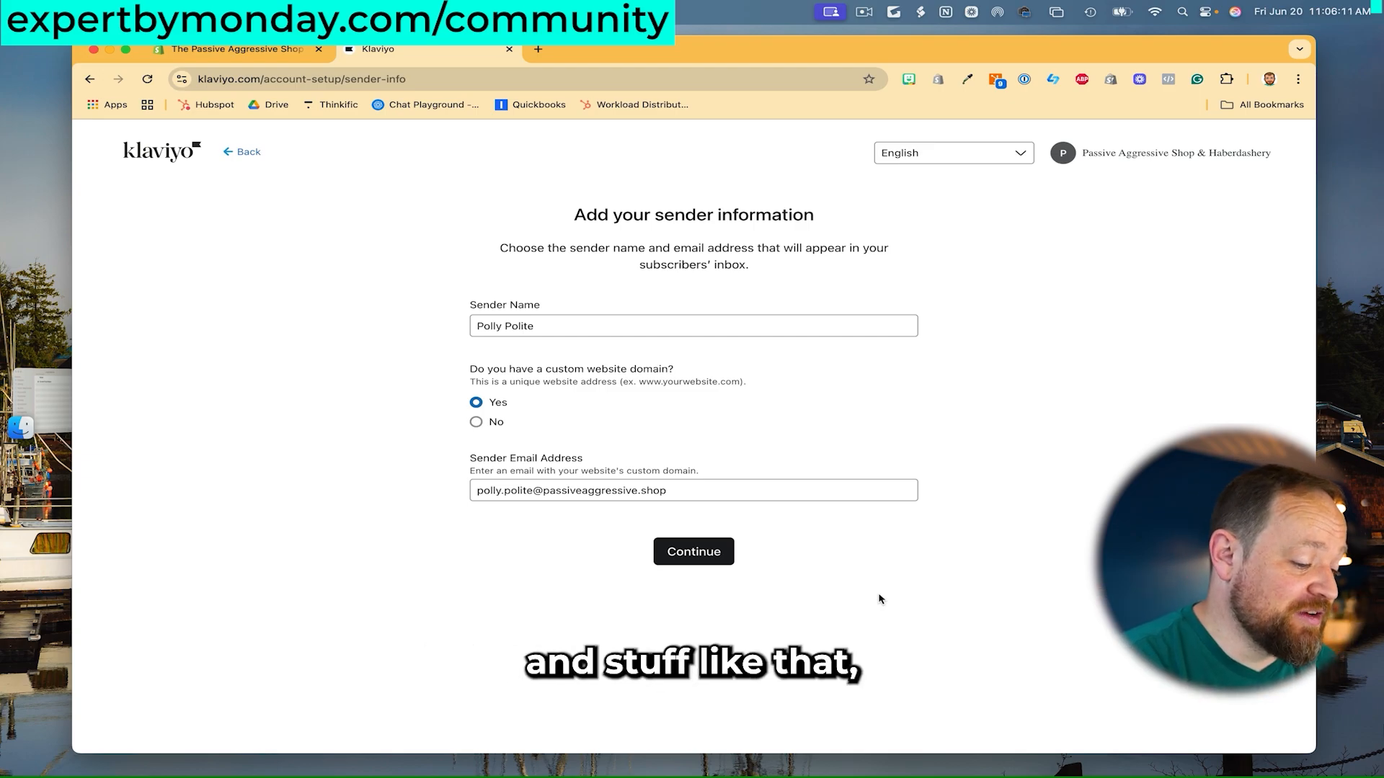
click(713, 564)
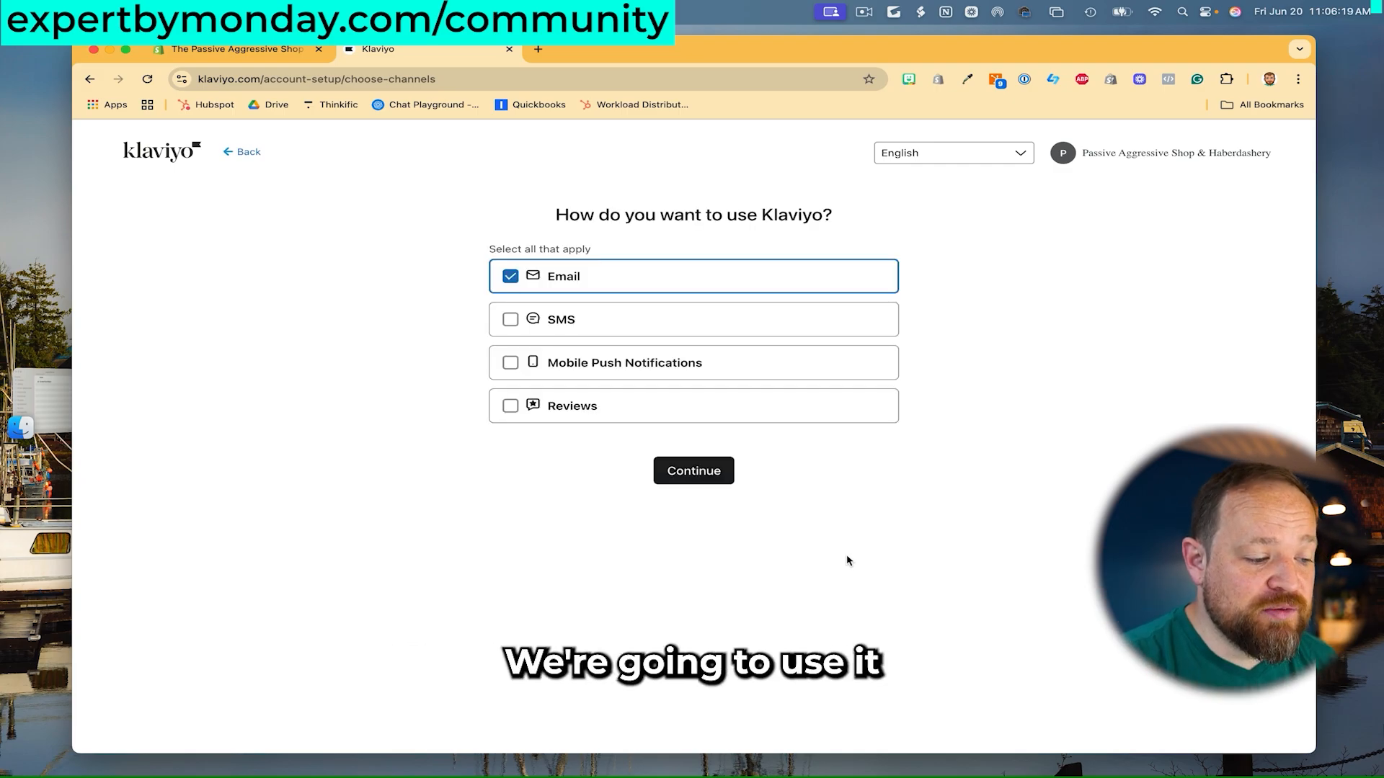
- Add Reviews, SMS and Mobile Push Notifications alongside Email, then submit the channels
click(507, 409)
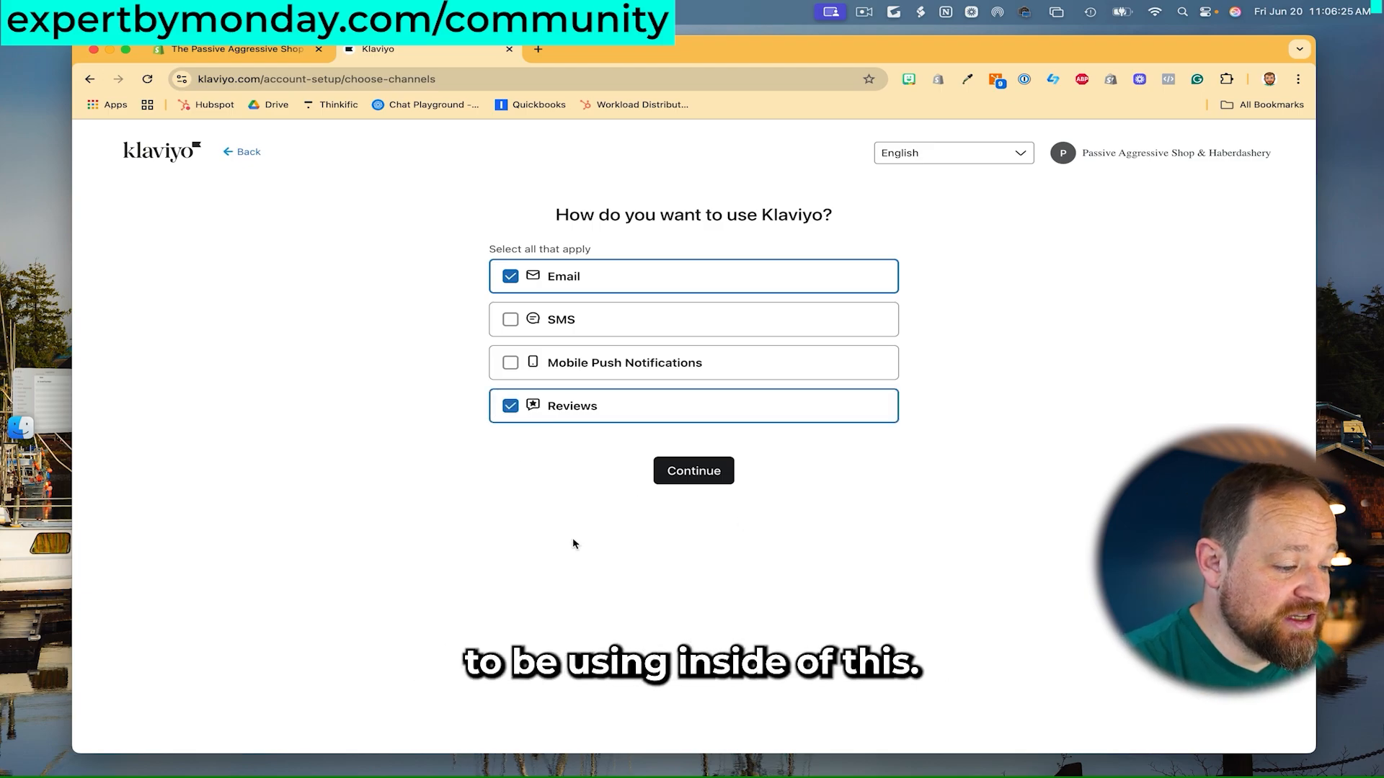
click(511, 323)
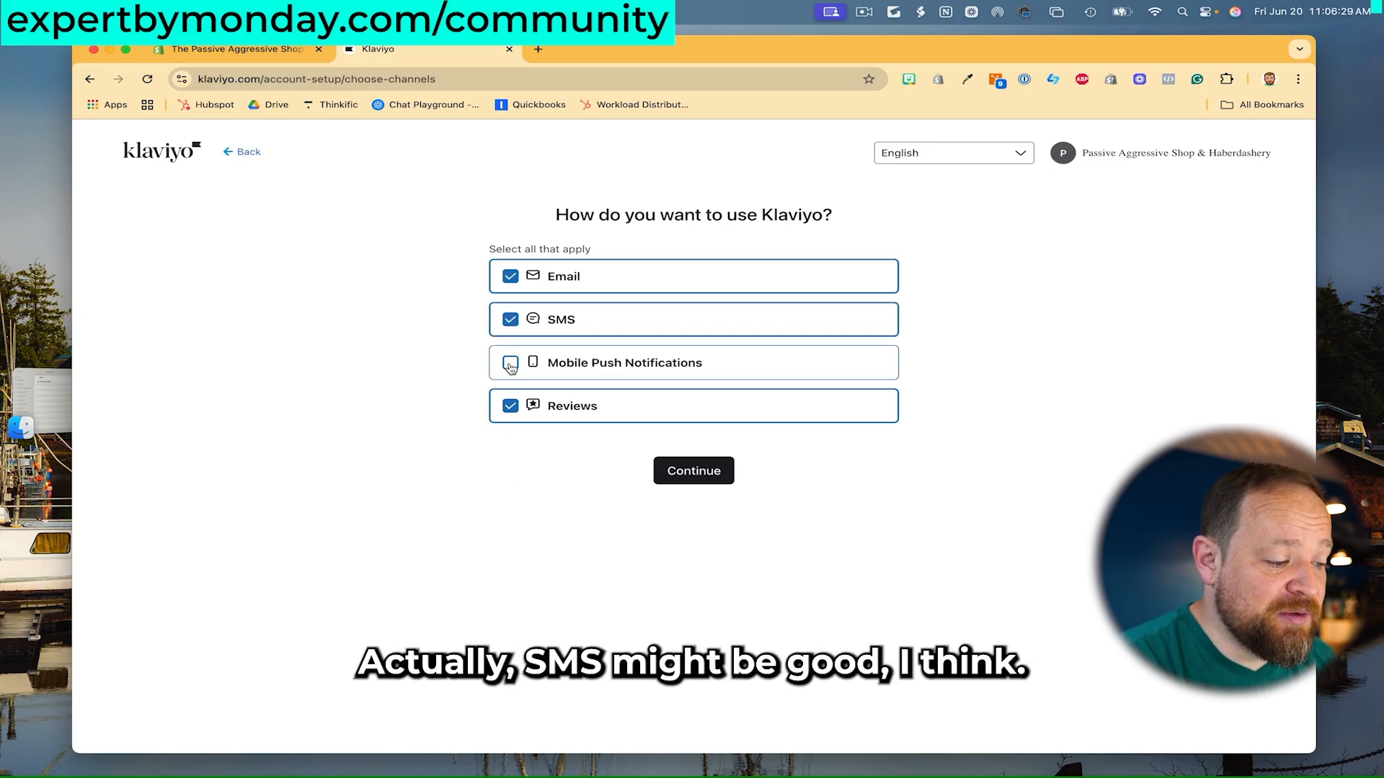
click(510, 364)
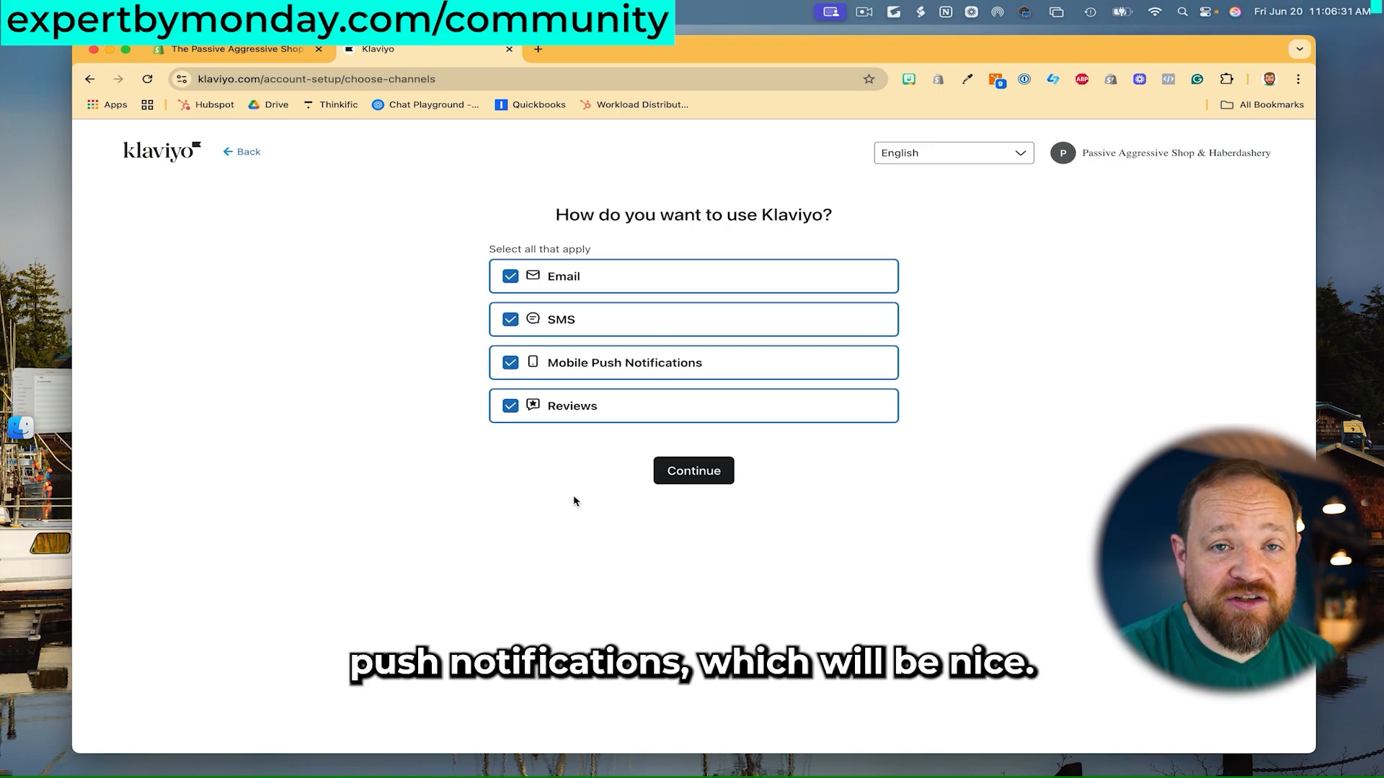
click(690, 472)
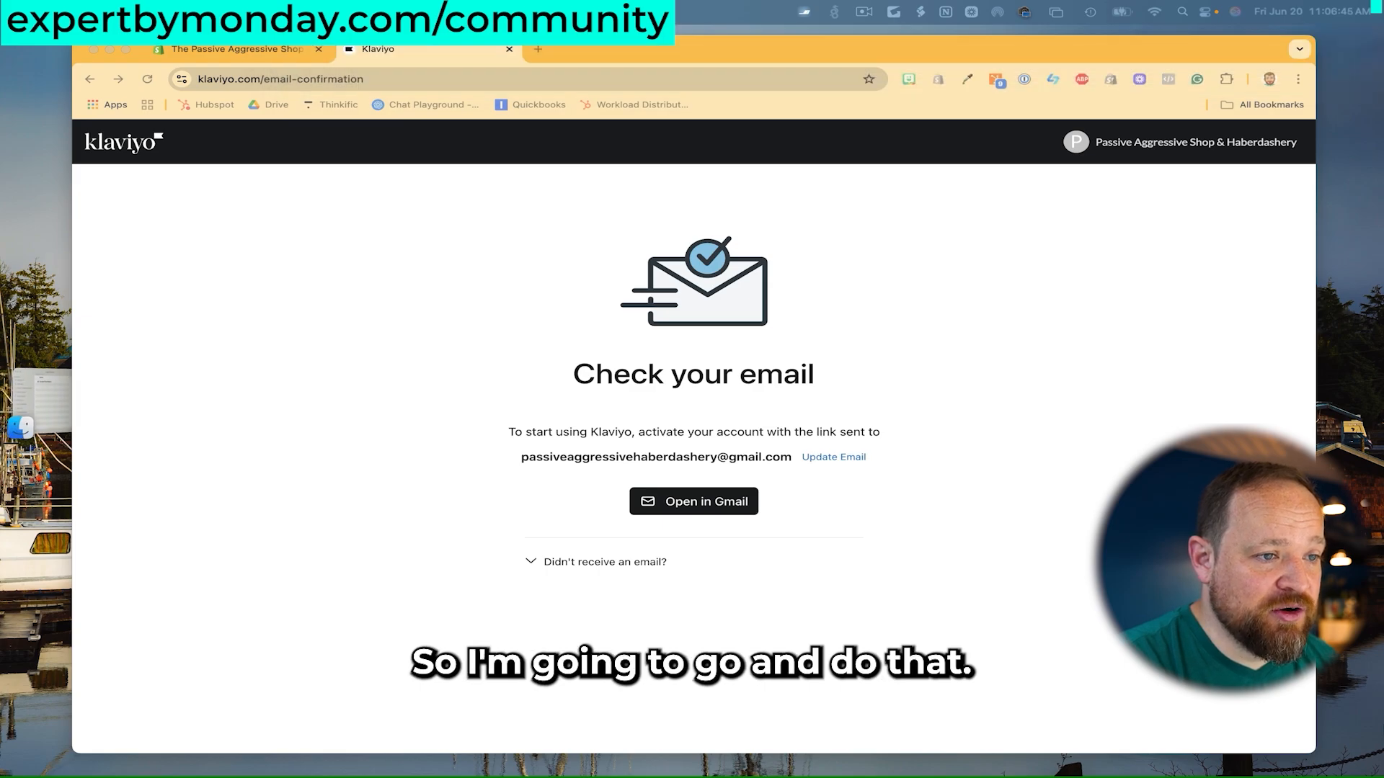
- Open the pasted account activation link and keep the current free plan
click(389, 78)
key(super+v)
key(Return)
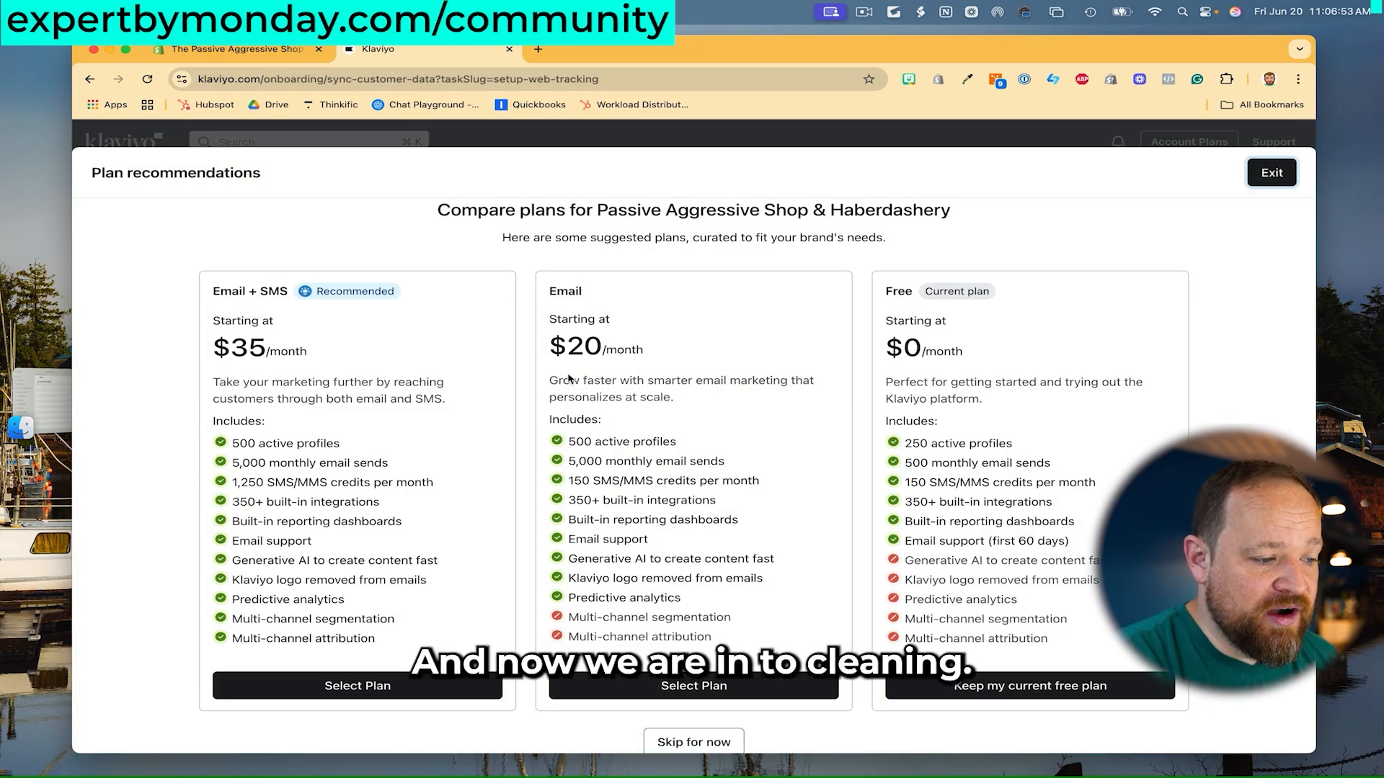
scroll(632, 254, down, 1)
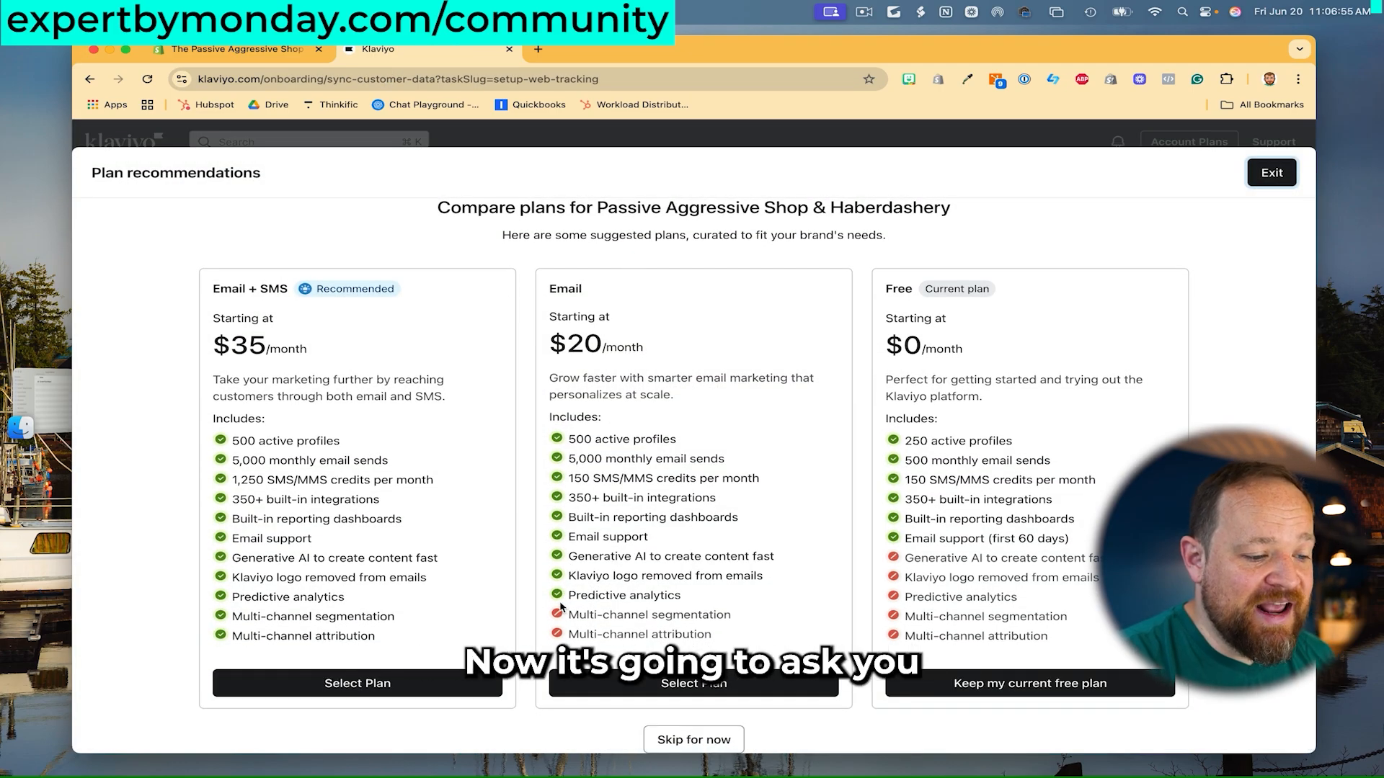
click(1016, 684)
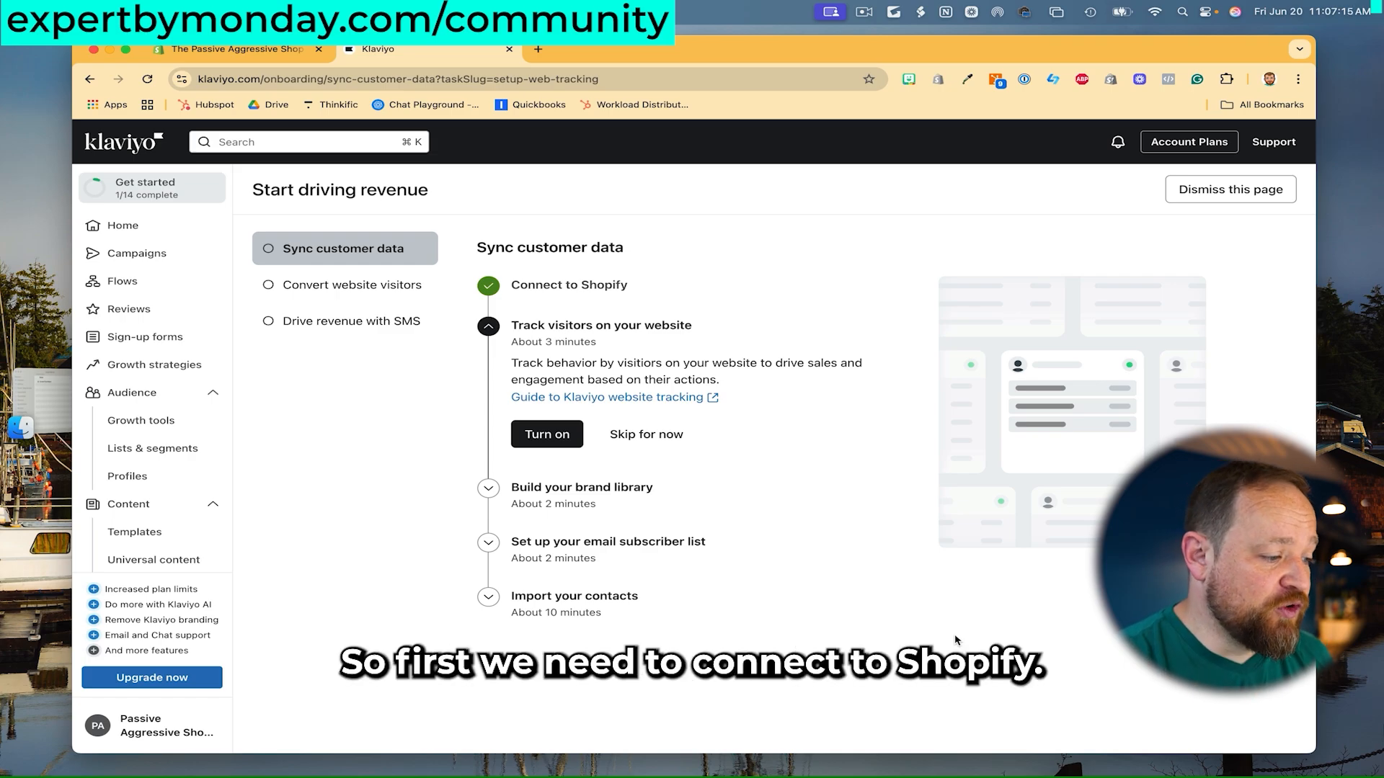
- Check that Klaviyo appears among Shopify's installed apps, then start Klaviyo's onsite tracking step
click(288, 52)
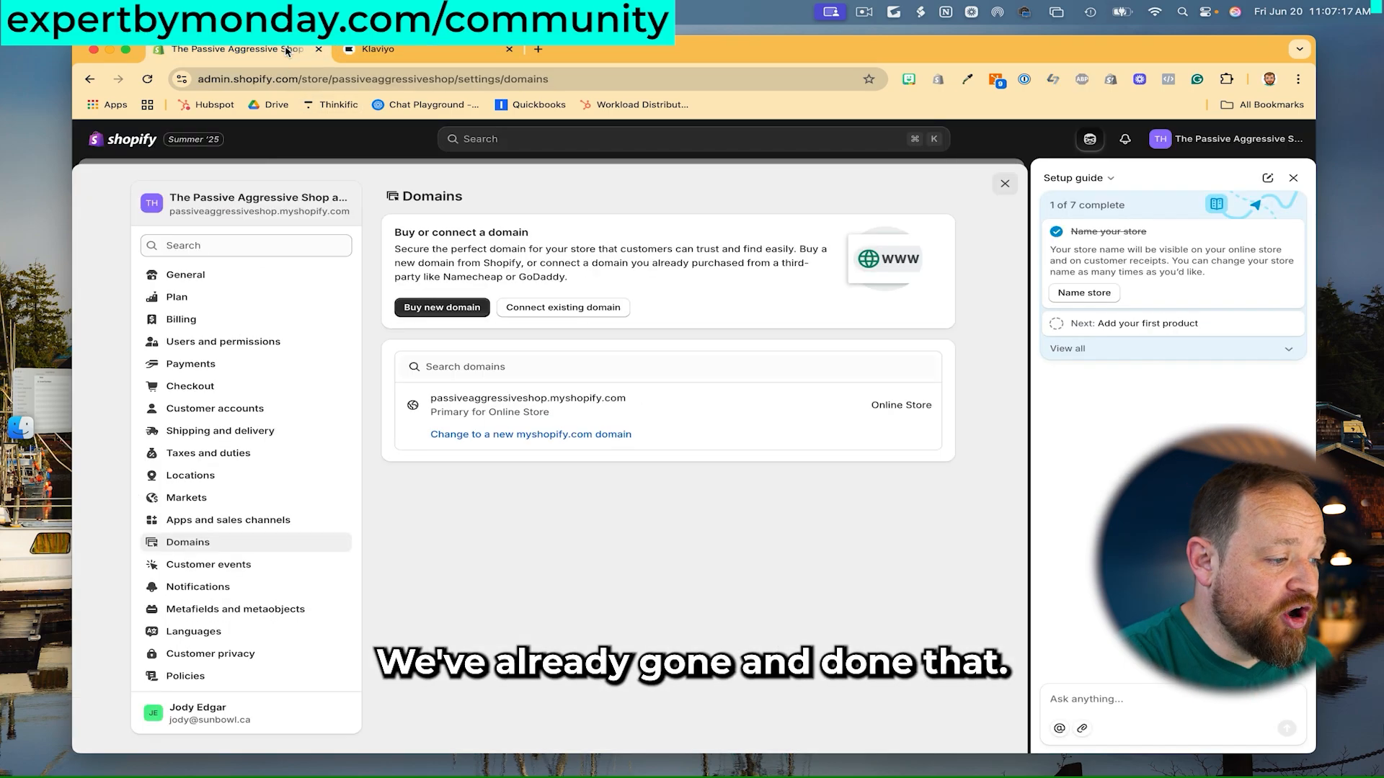
click(484, 143)
click(461, 168)
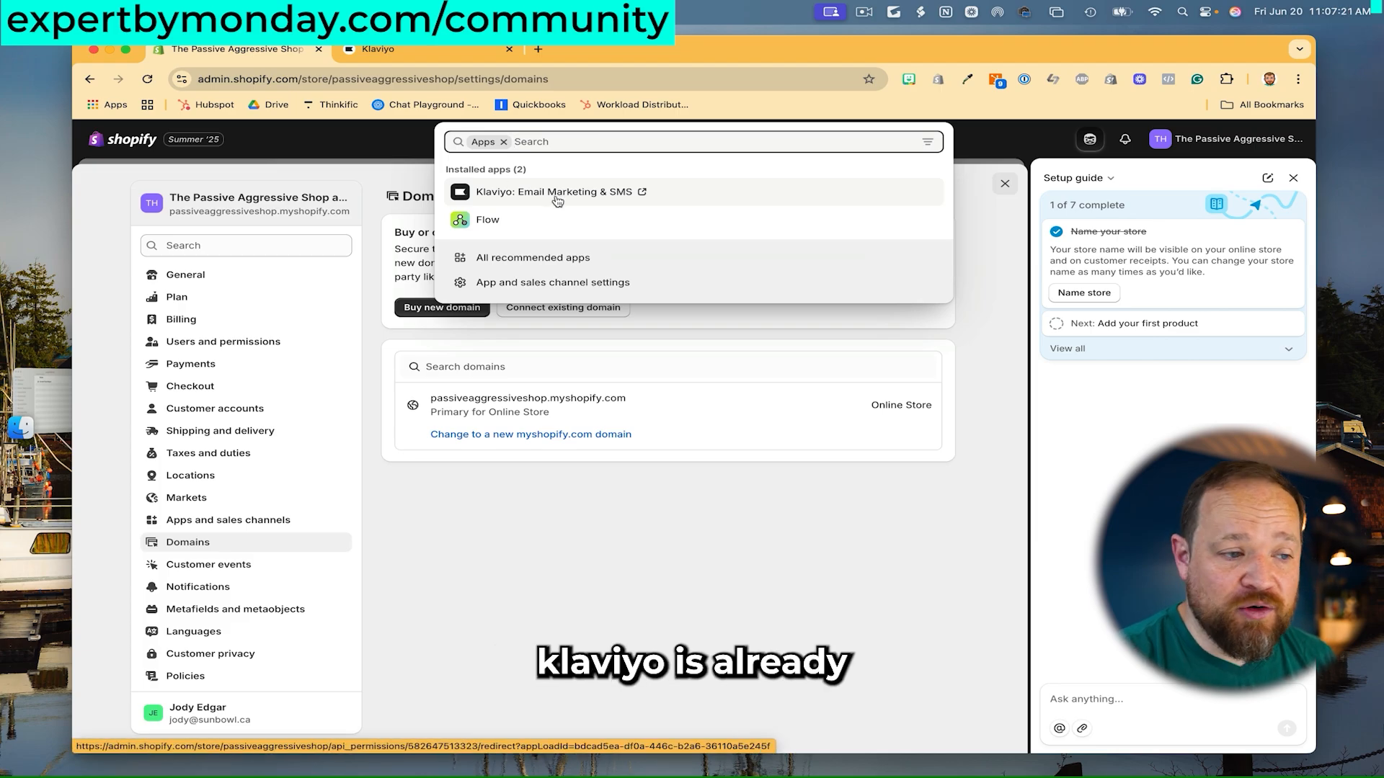
click(1005, 183)
click(423, 56)
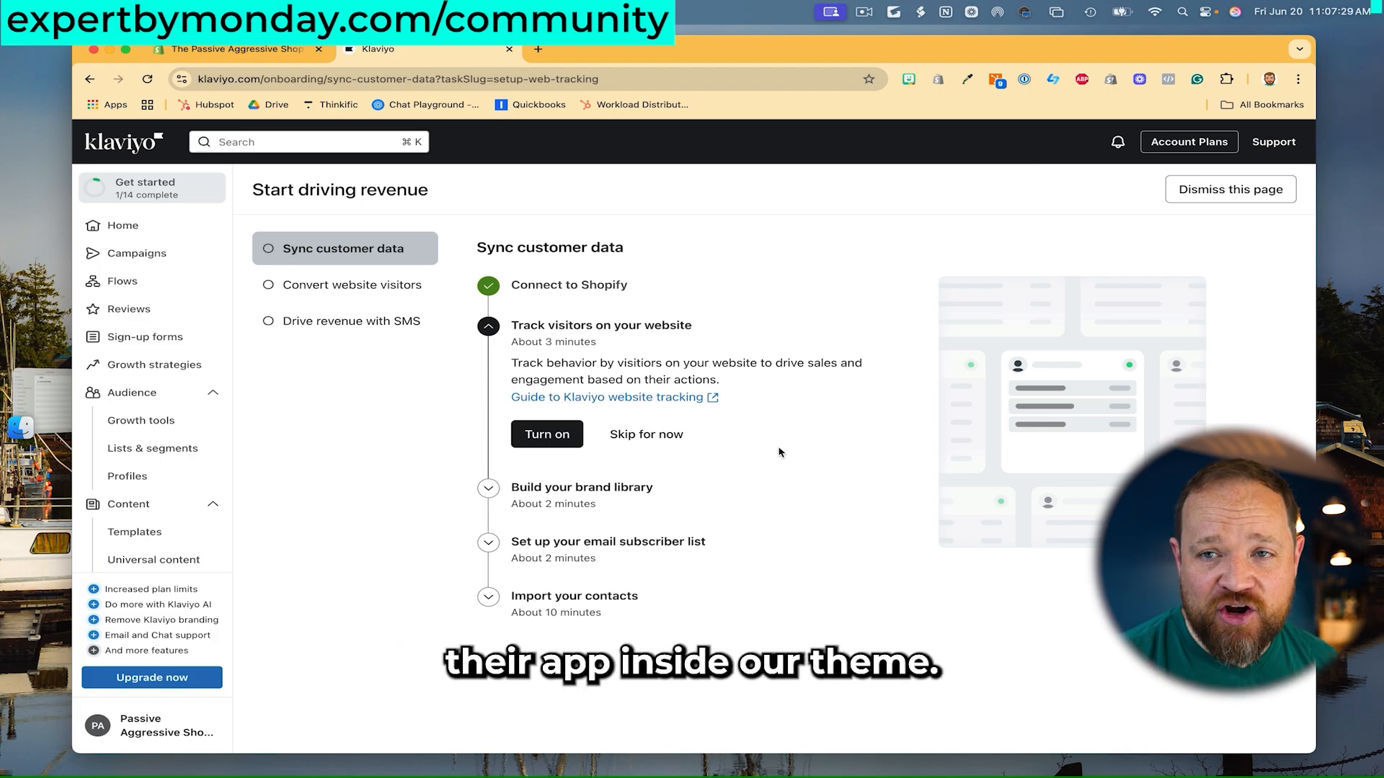
click(547, 433)
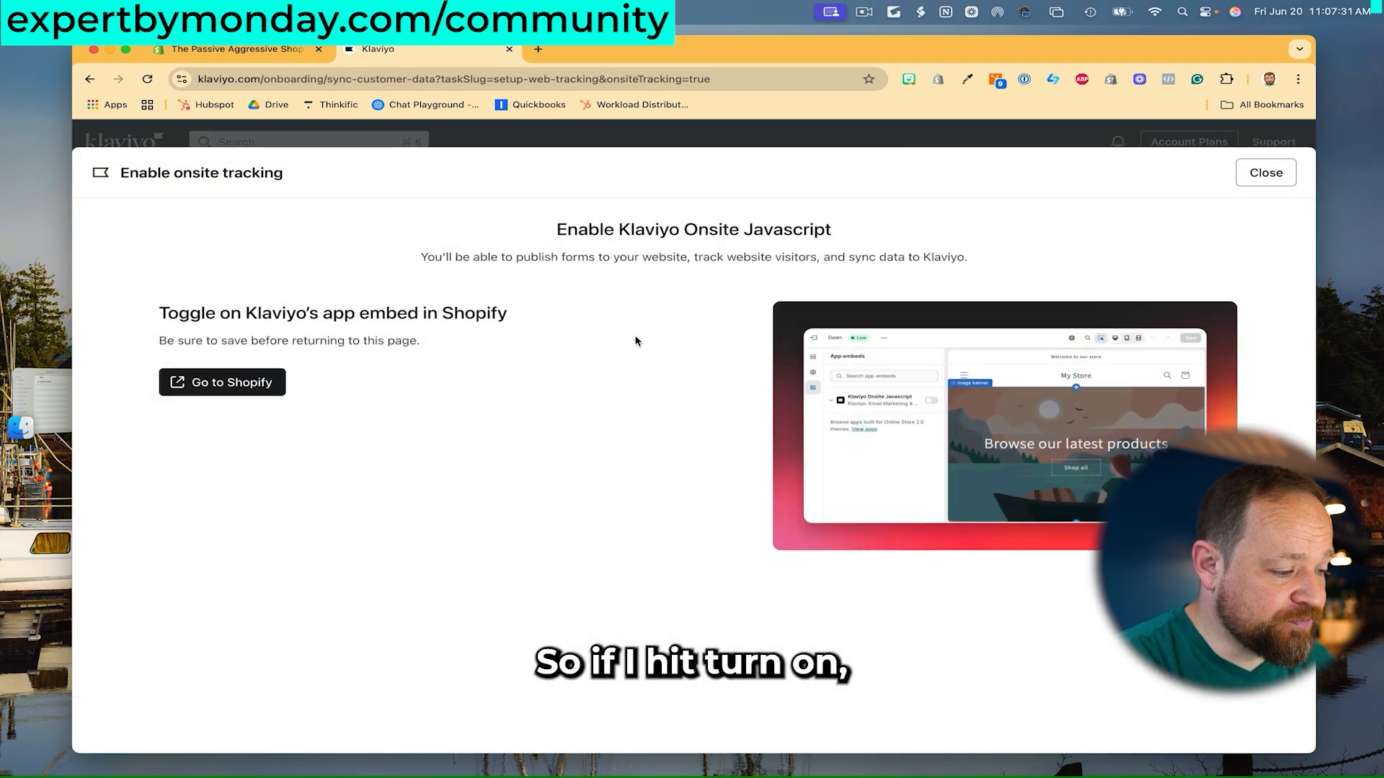
- Save the Shopify theme with the Klaviyo Onsite Javascript app embed enabled, then return to Klaviyo
click(238, 383)
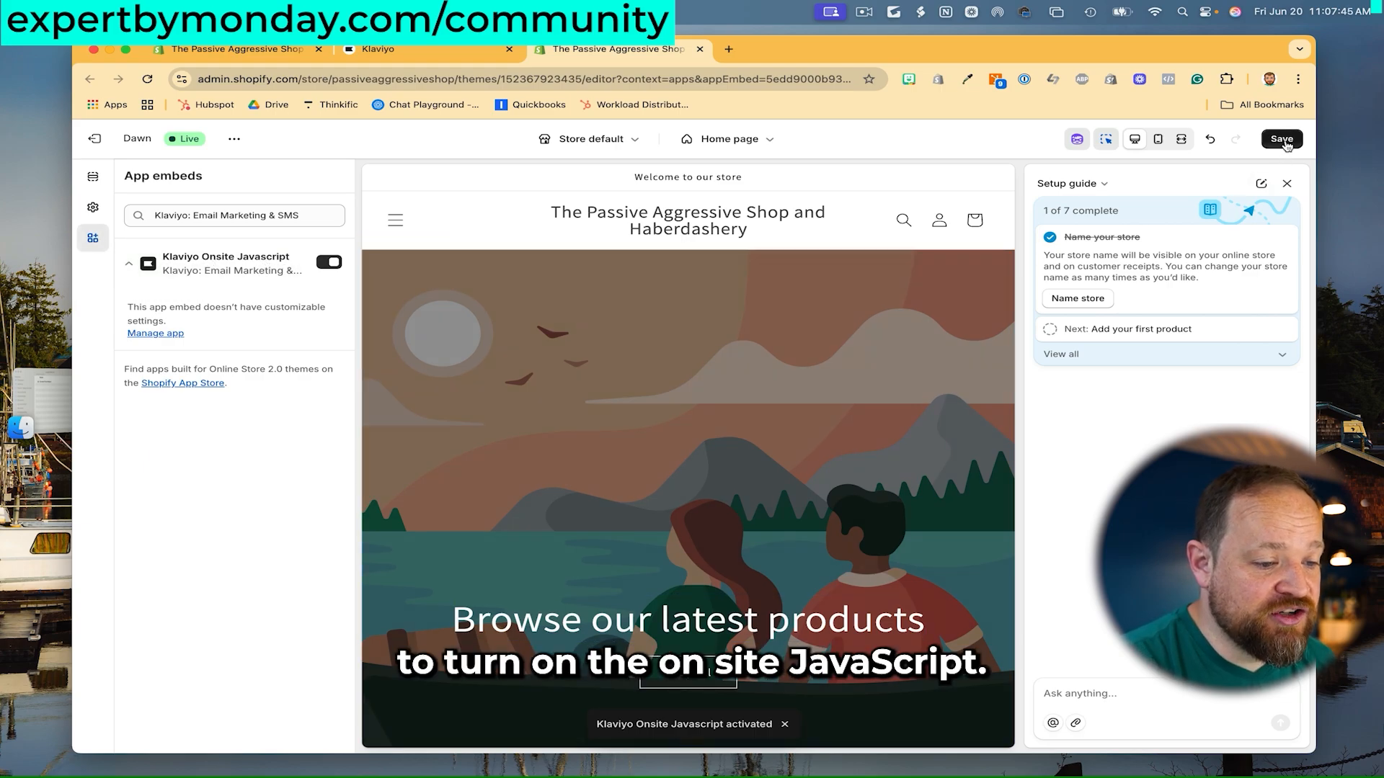
click(1283, 141)
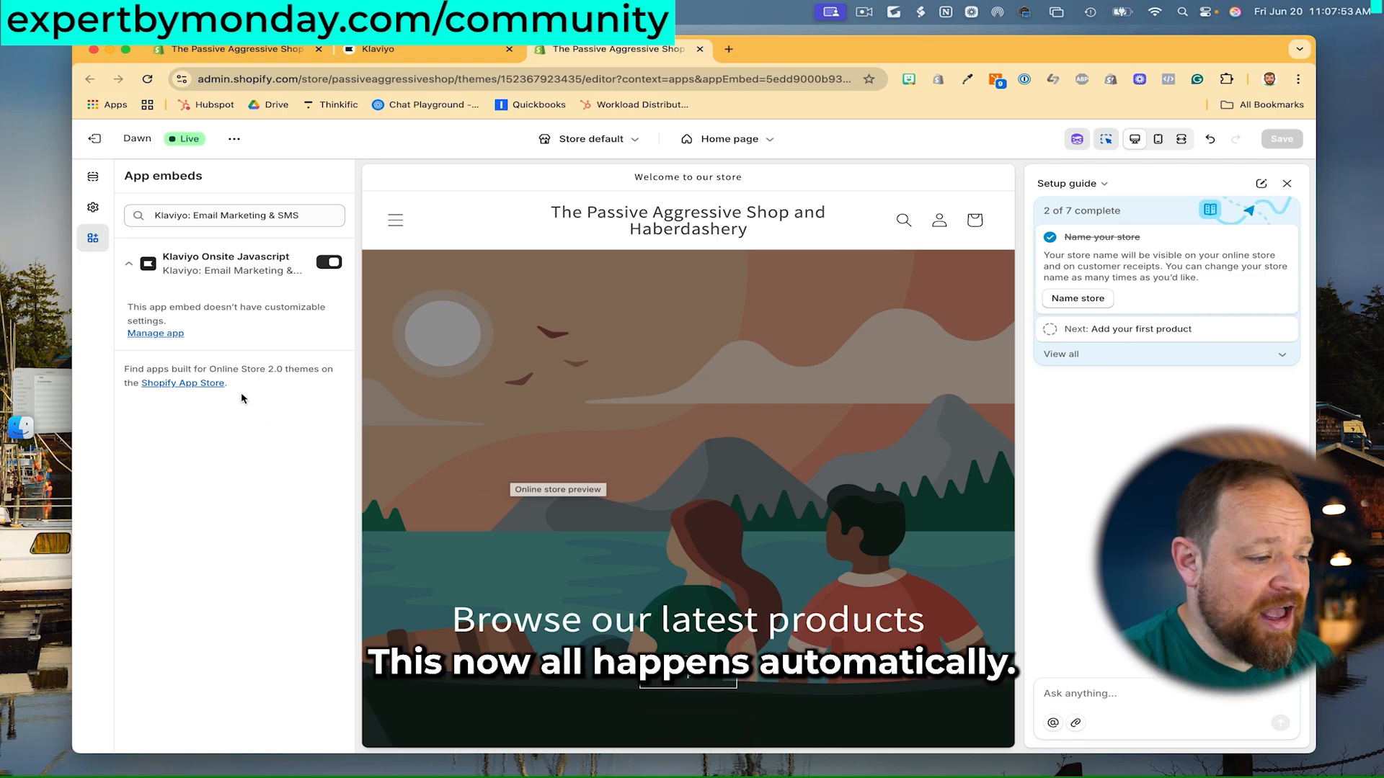
click(426, 56)
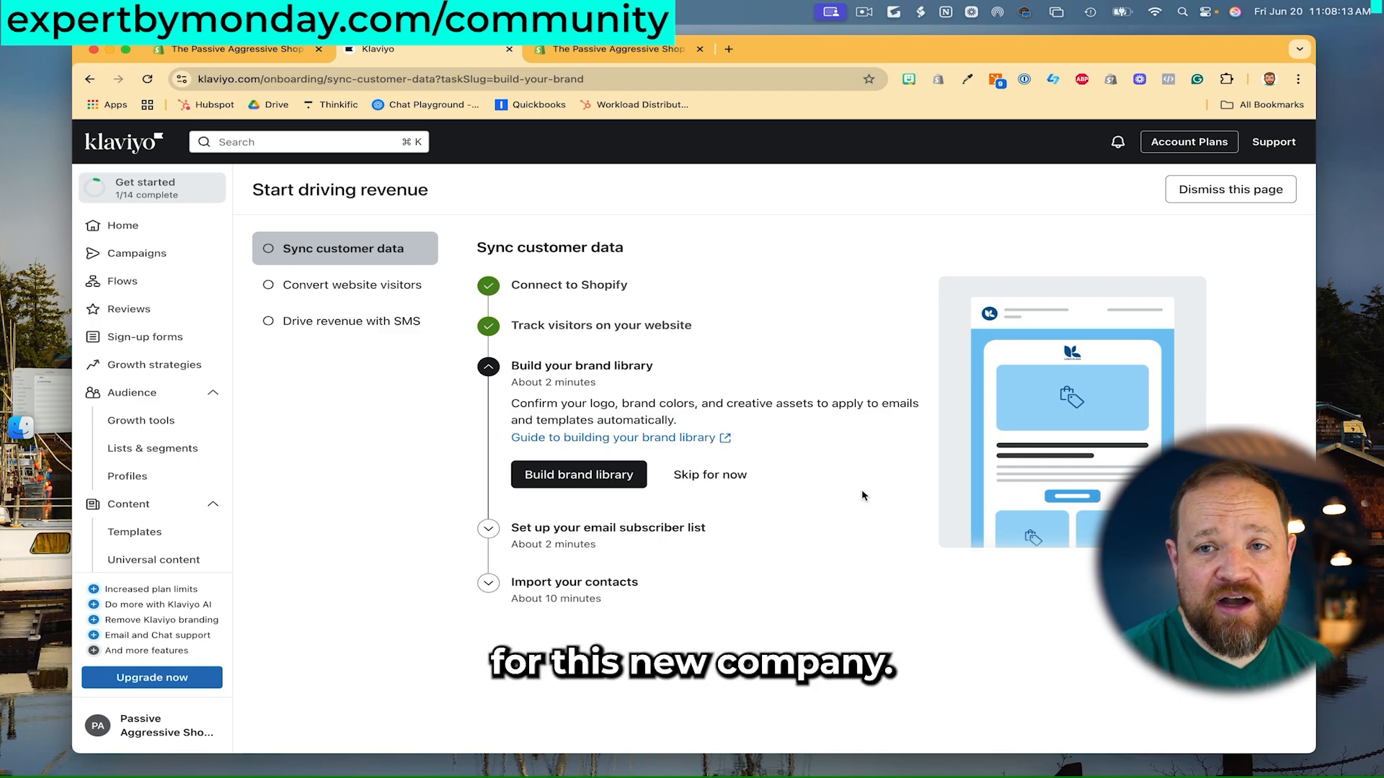
- Skip Build your brand library and start Set up your email subscriber list
click(703, 477)
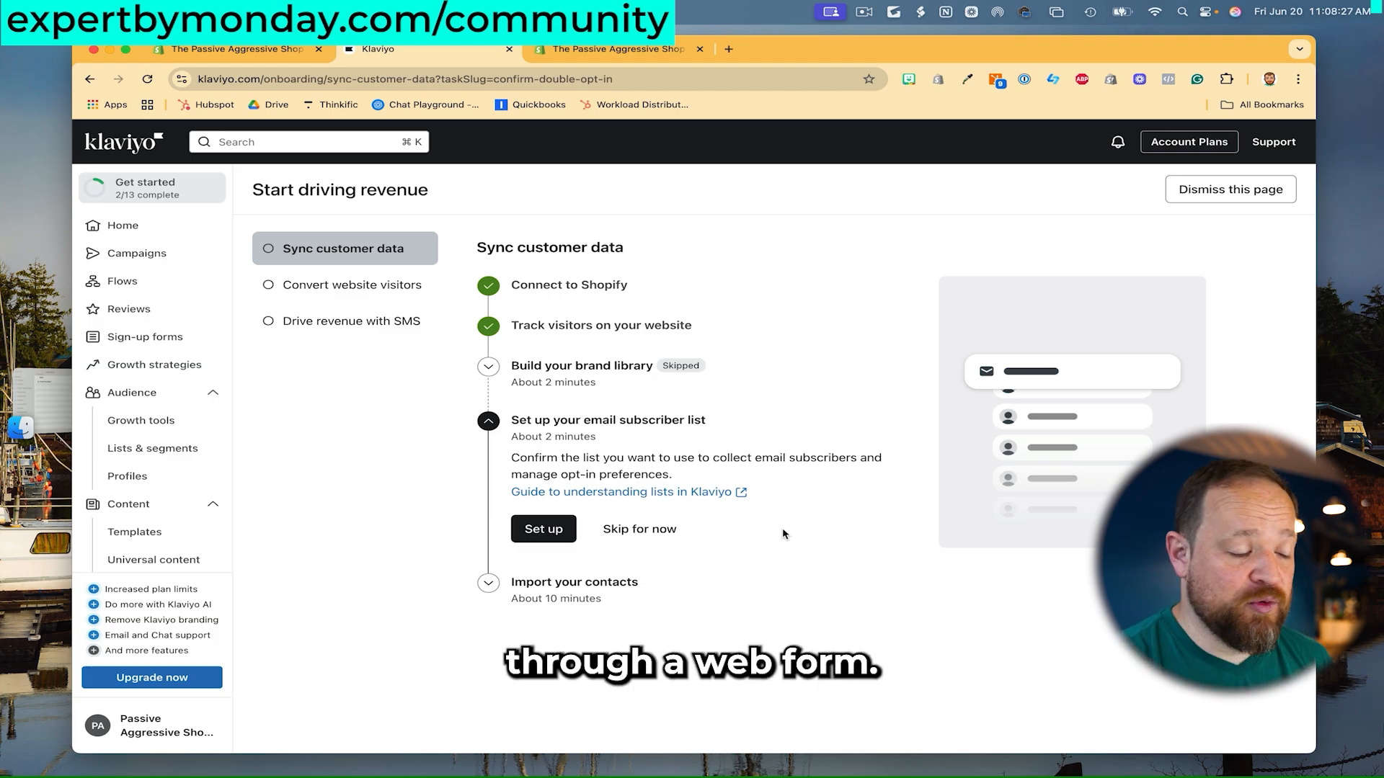
click(543, 529)
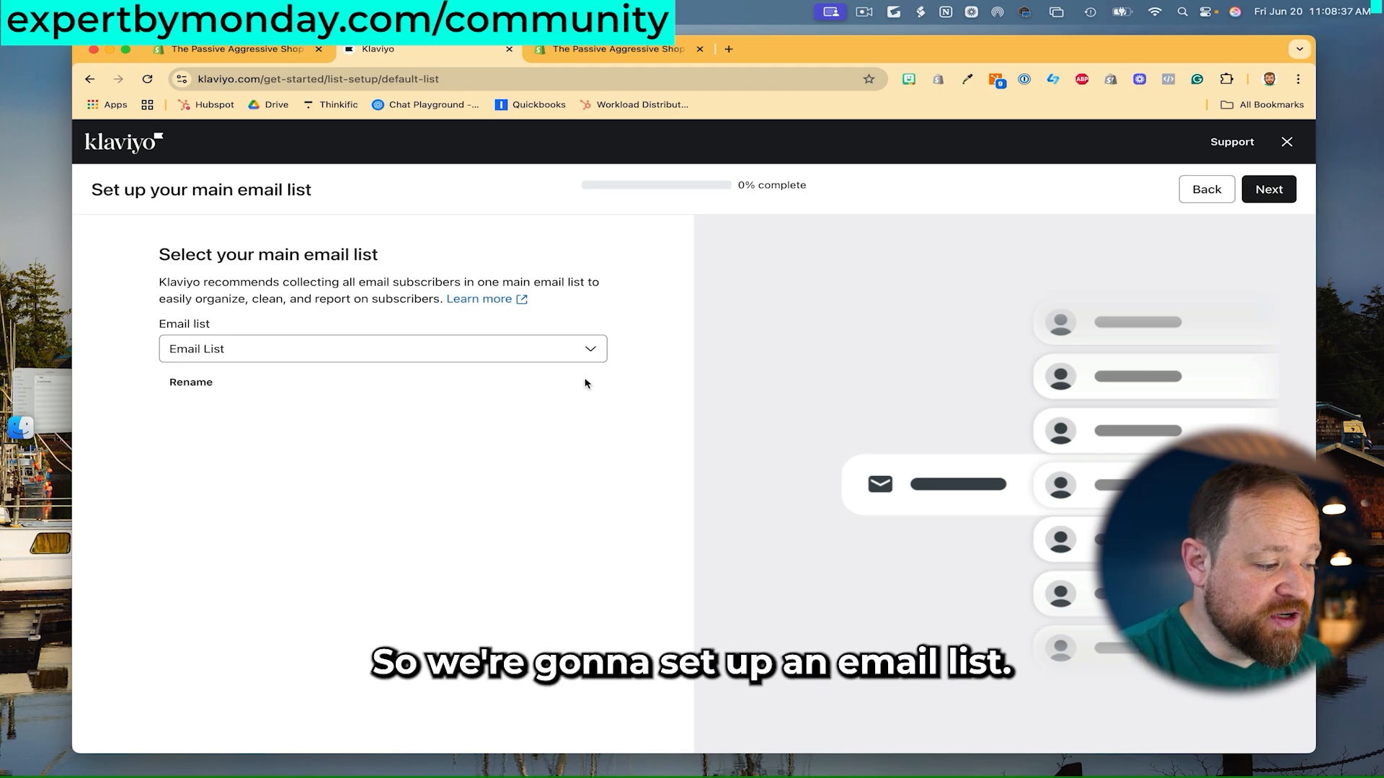
- Keep Email List as the main list with double opt-in and finish the setup
click(1270, 191)
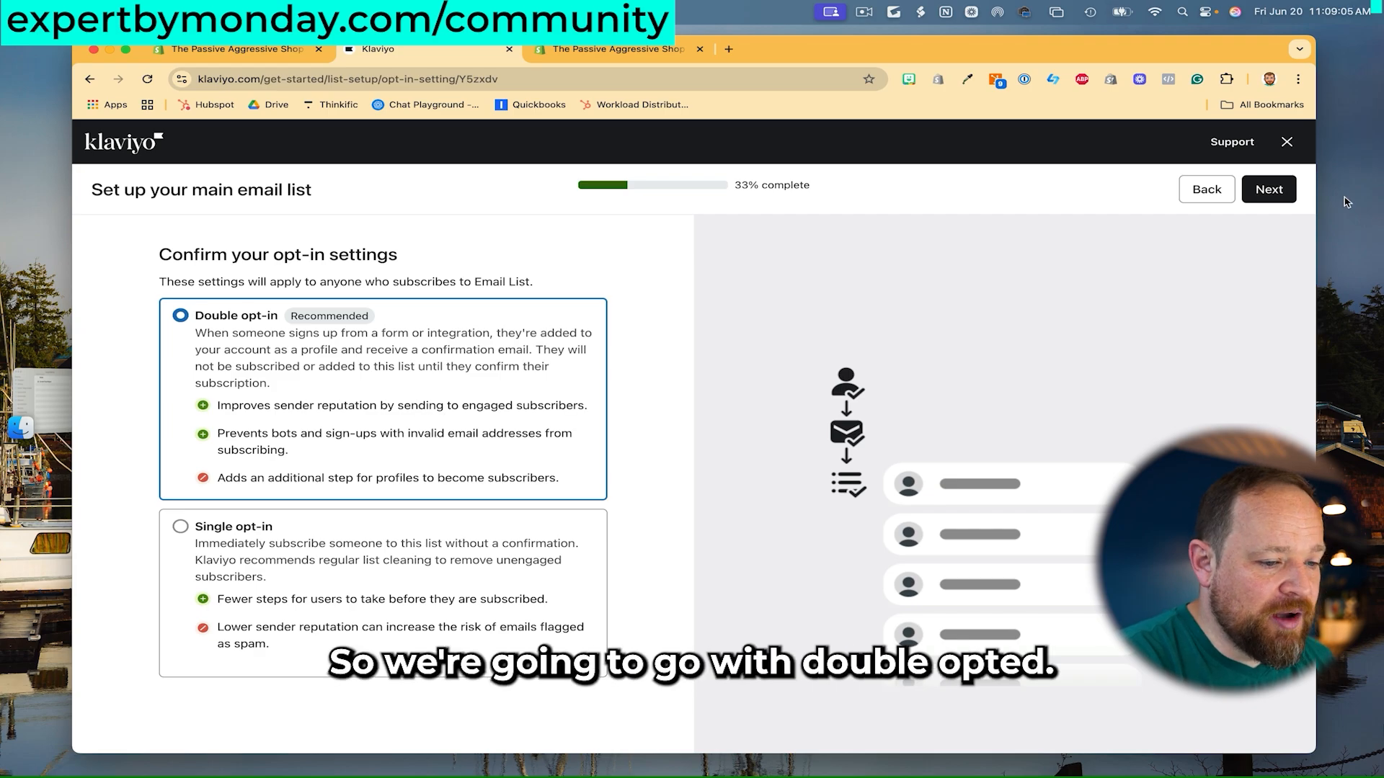
click(1268, 200)
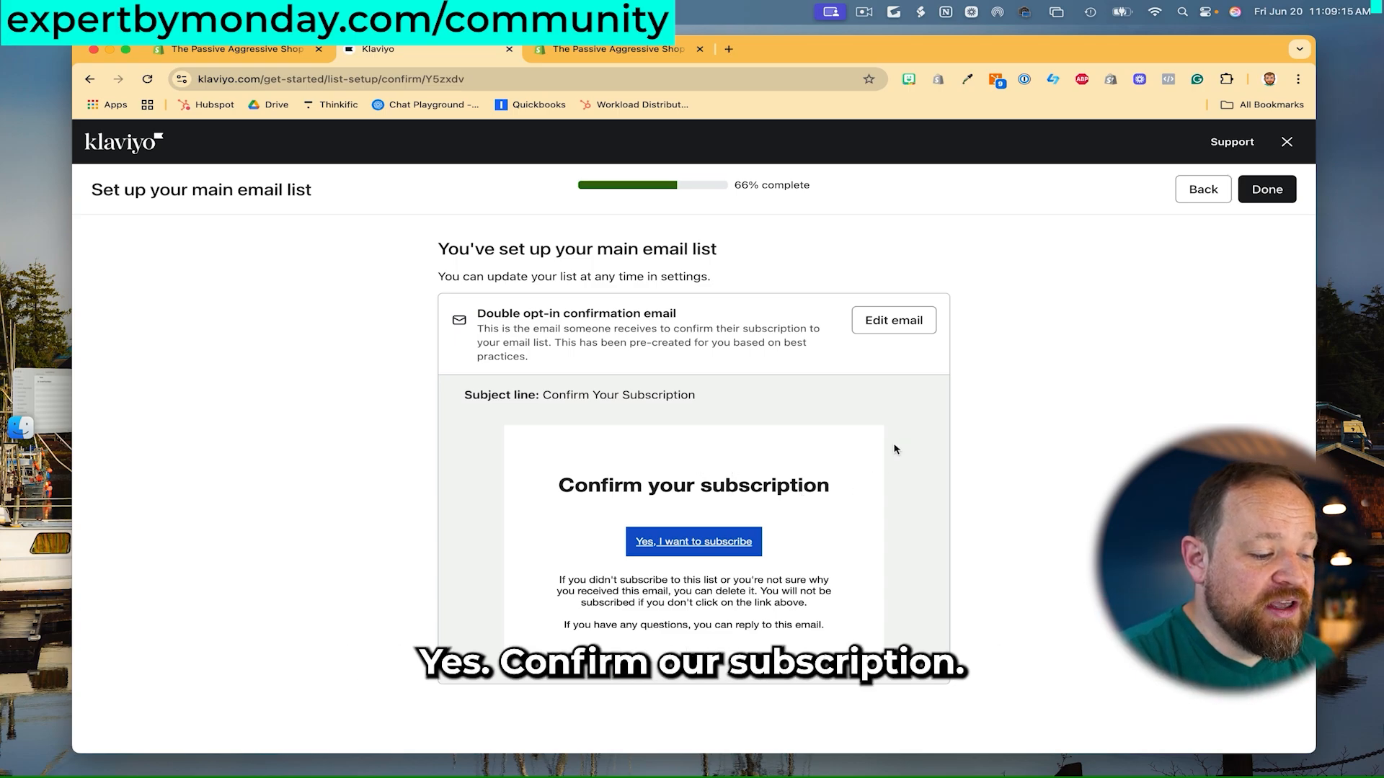
click(1266, 192)
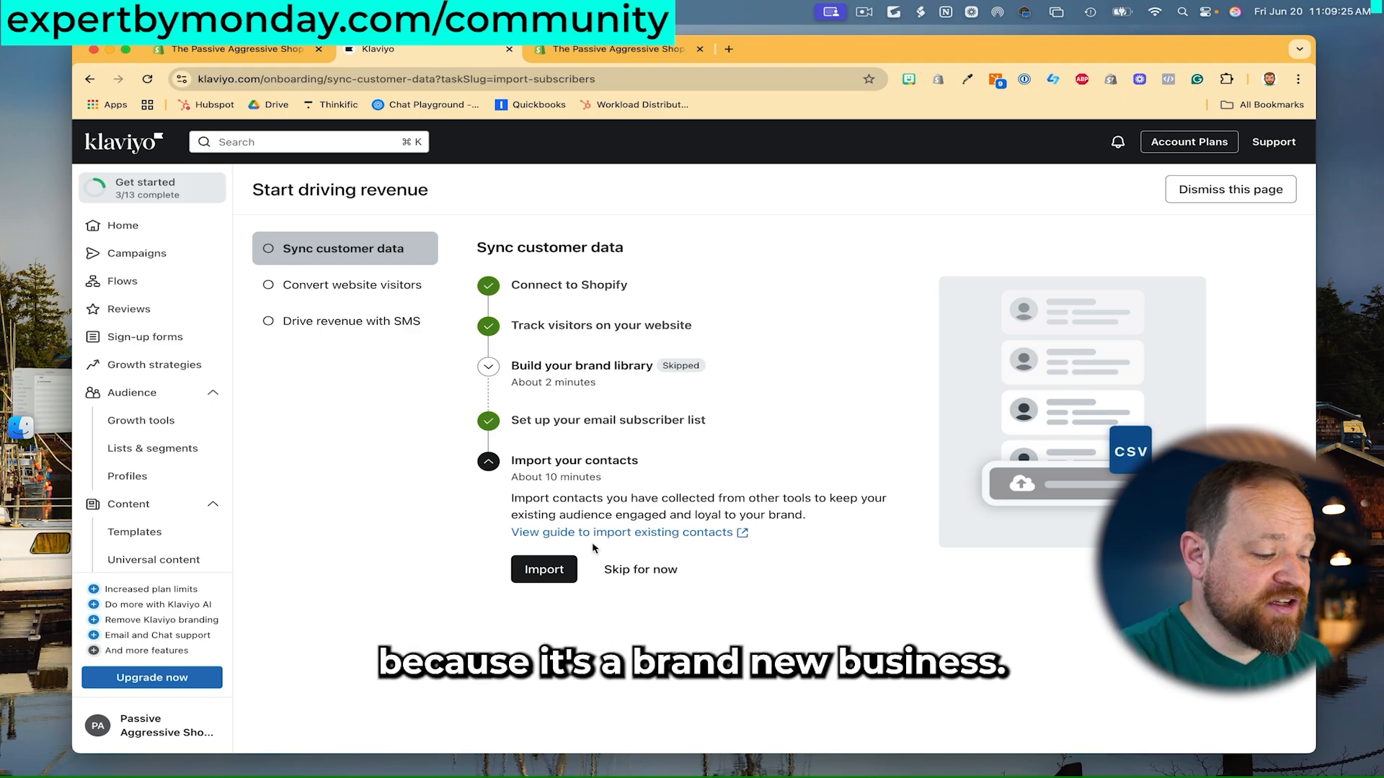
- Skip the Import your contacts step
click(636, 569)
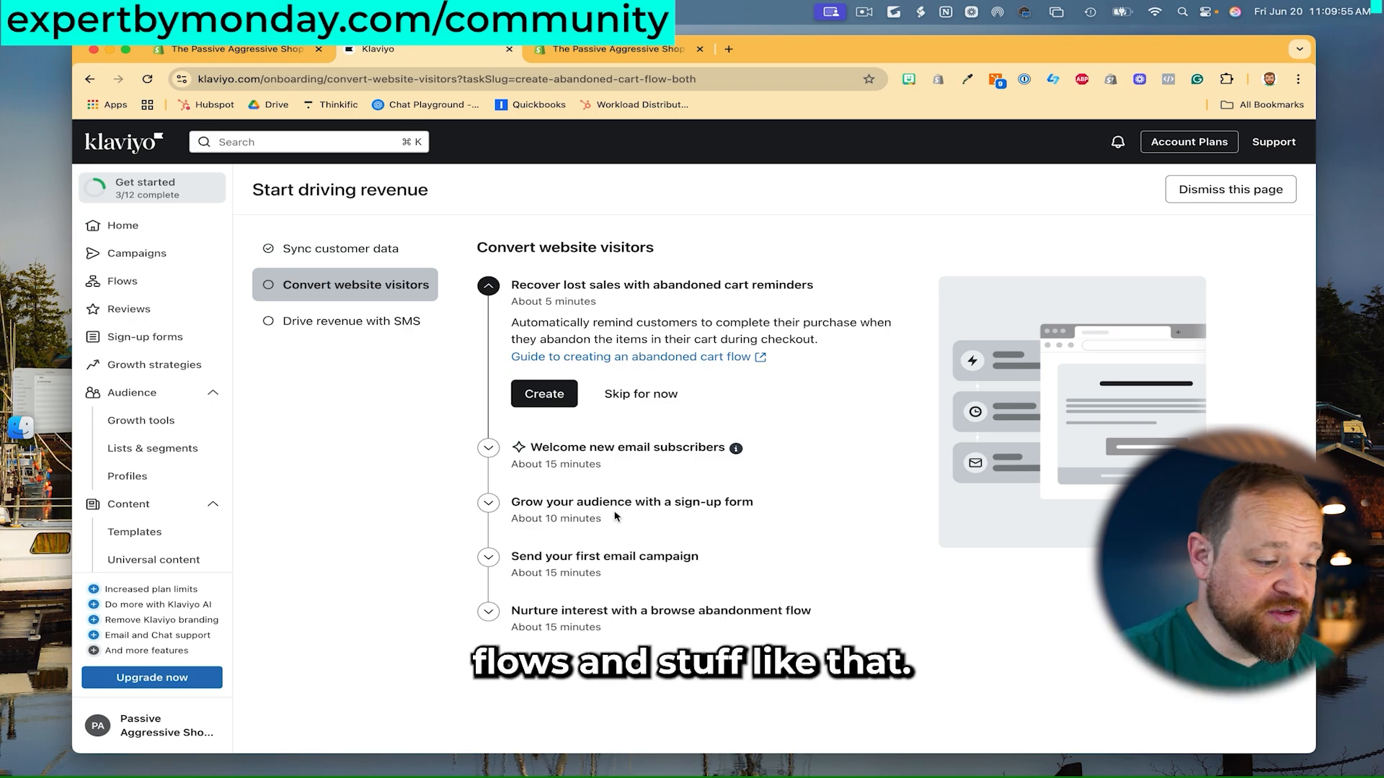
- Create an email-only abandoned cart flow on Checkout Started with a 6-hour first delay
click(545, 394)
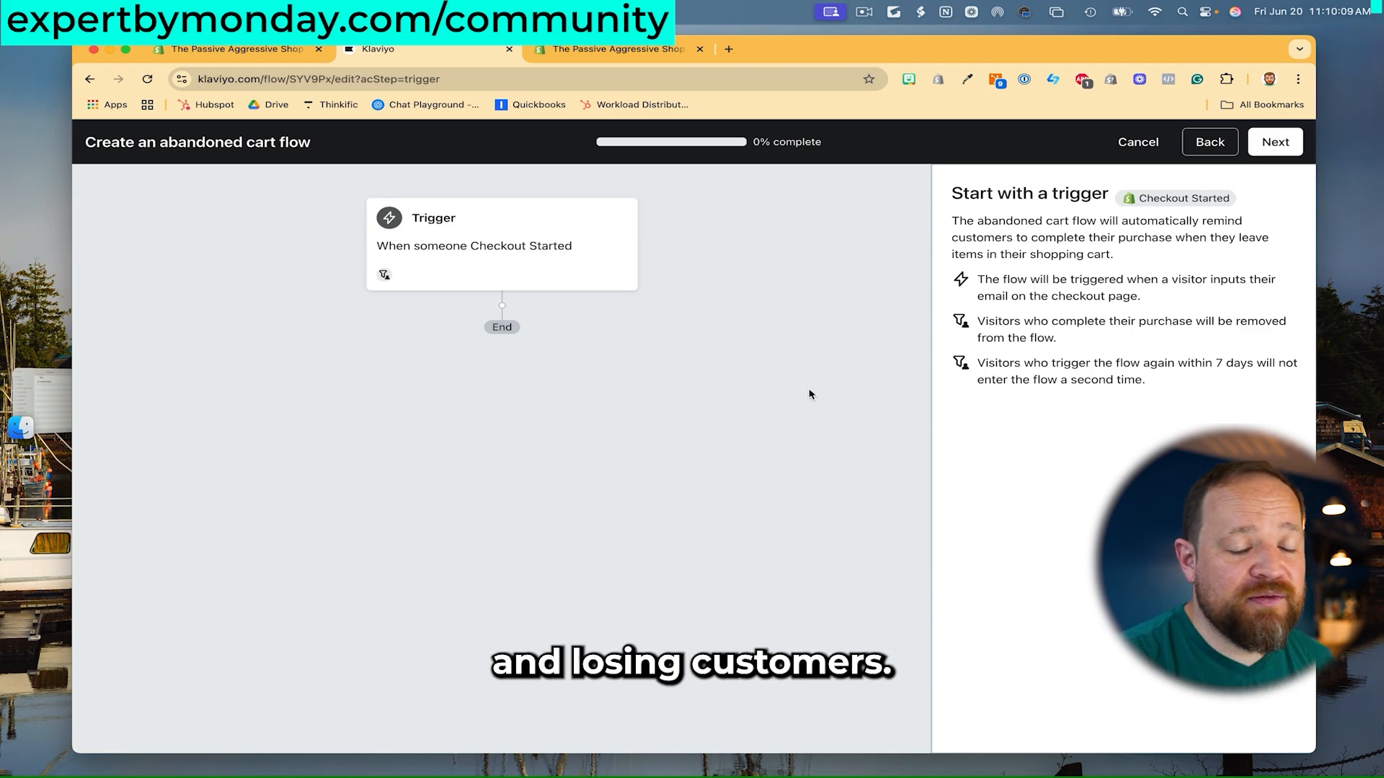
click(584, 241)
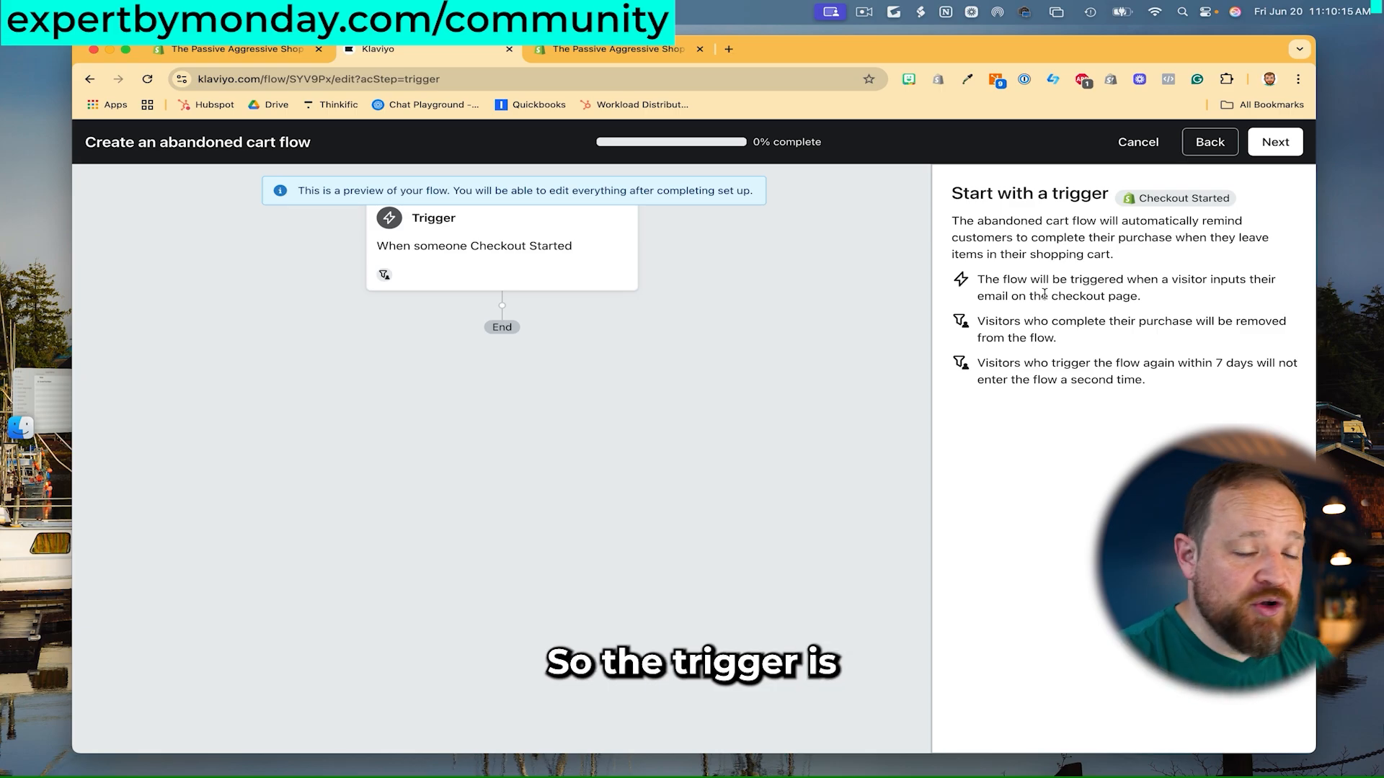
click(1275, 142)
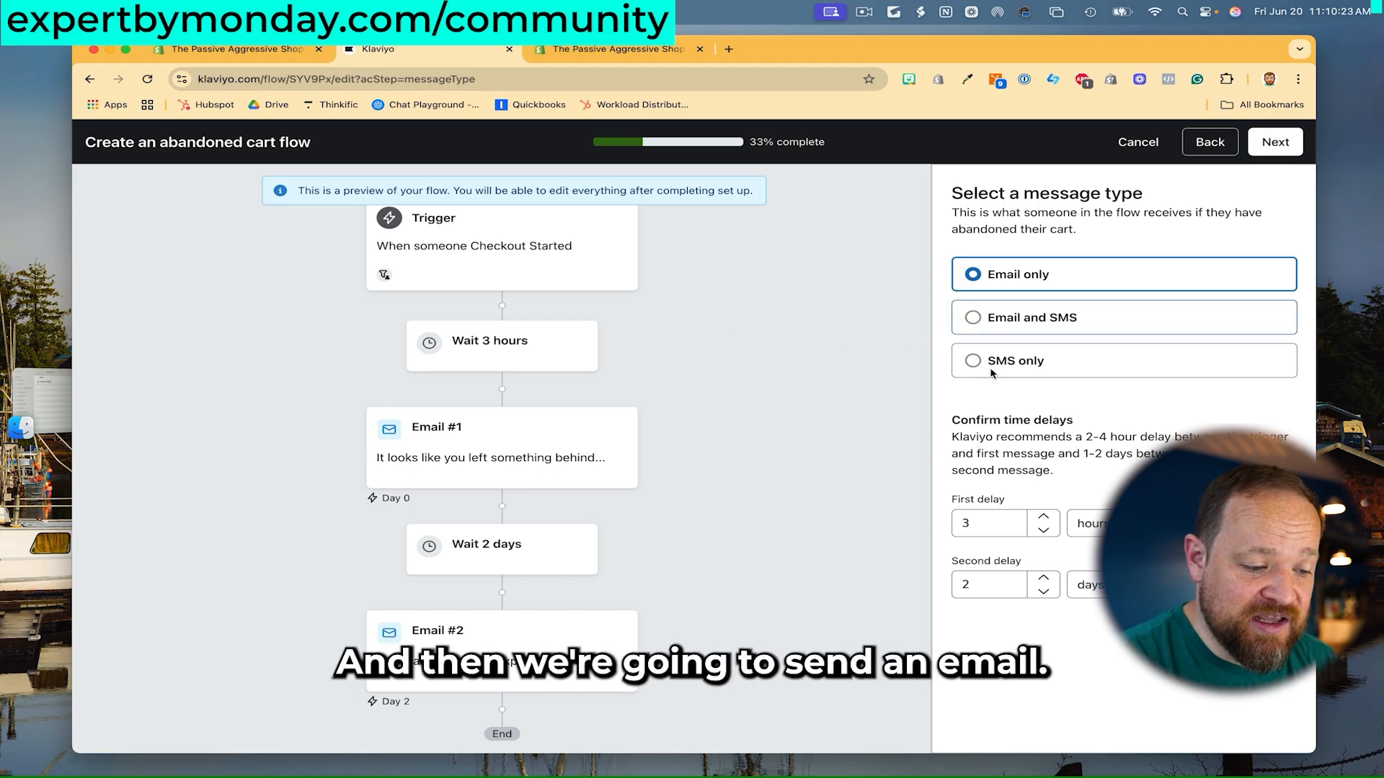
double_click(987, 525)
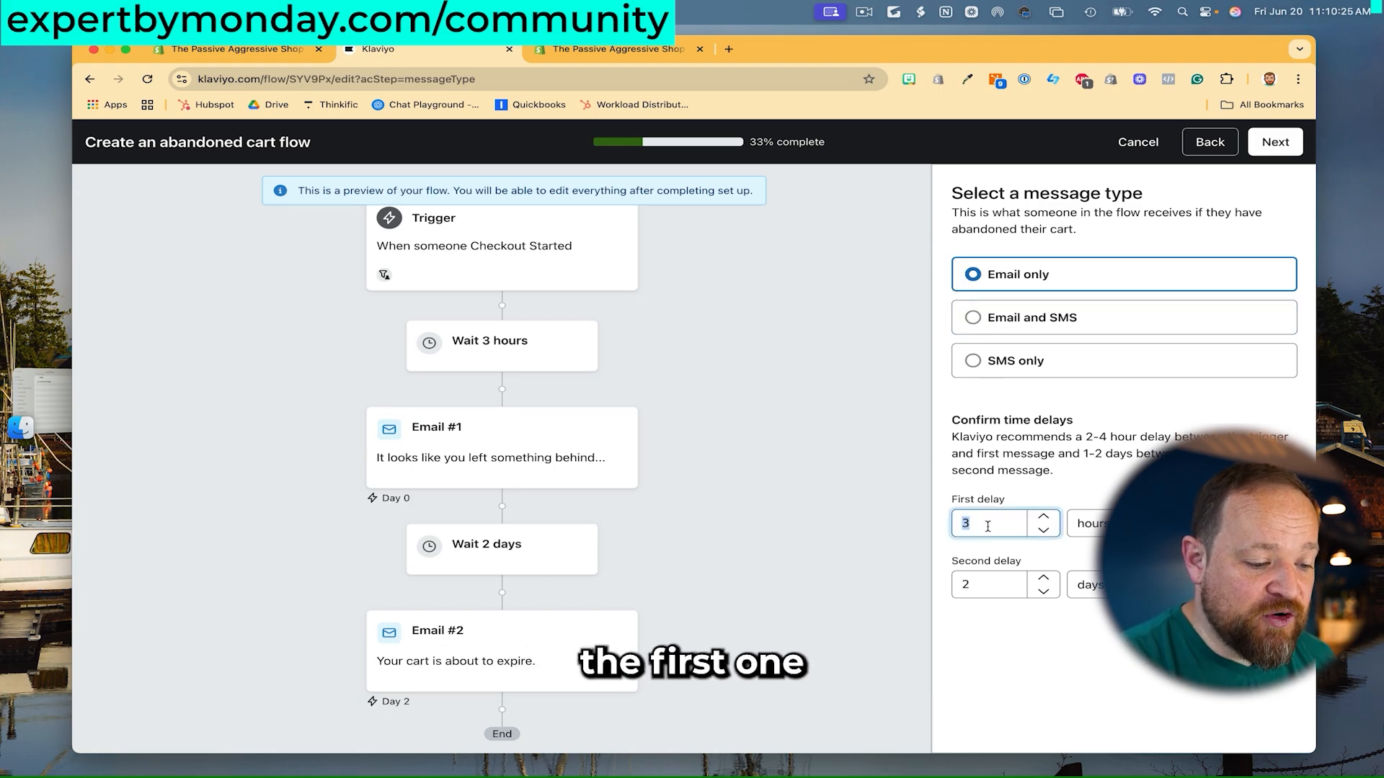
text(6)
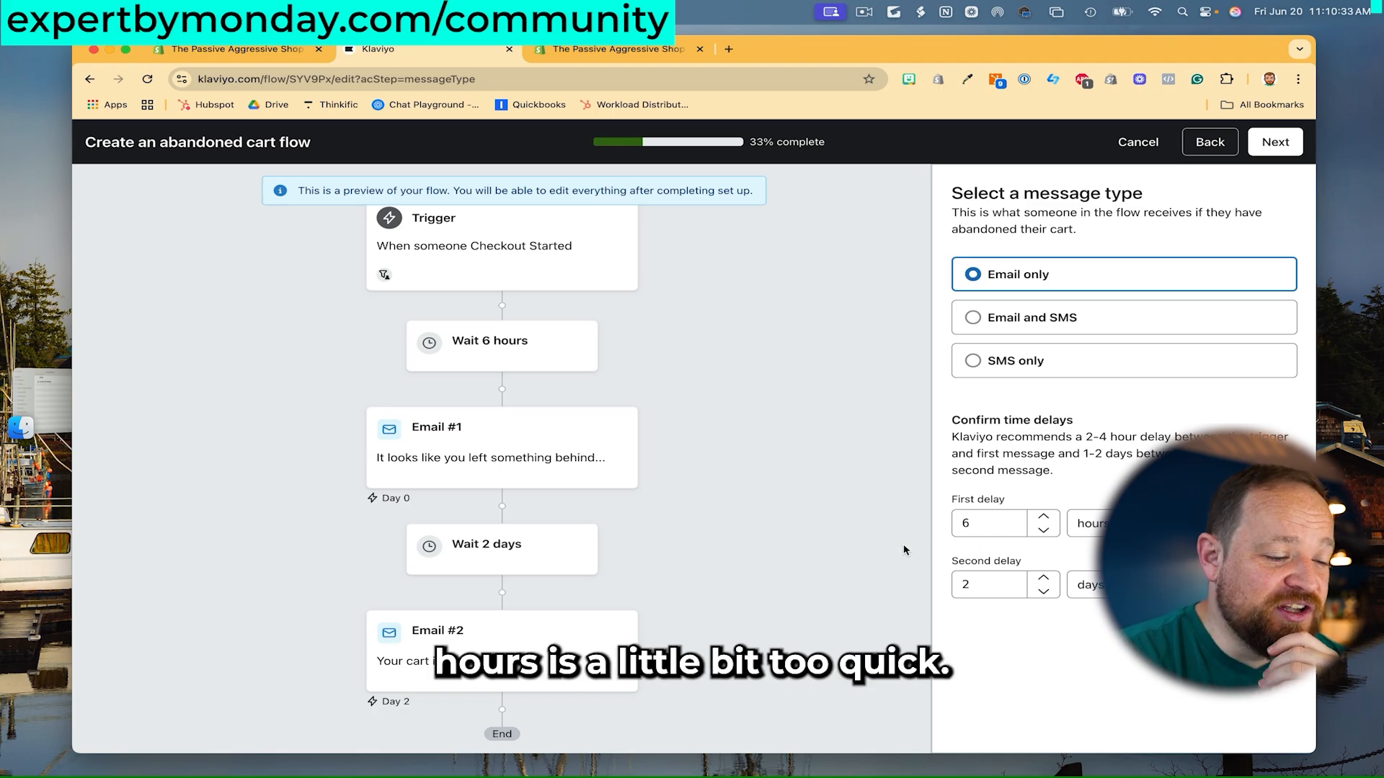
scroll(856, 500, down, 1)
scroll(856, 500, up, 1)
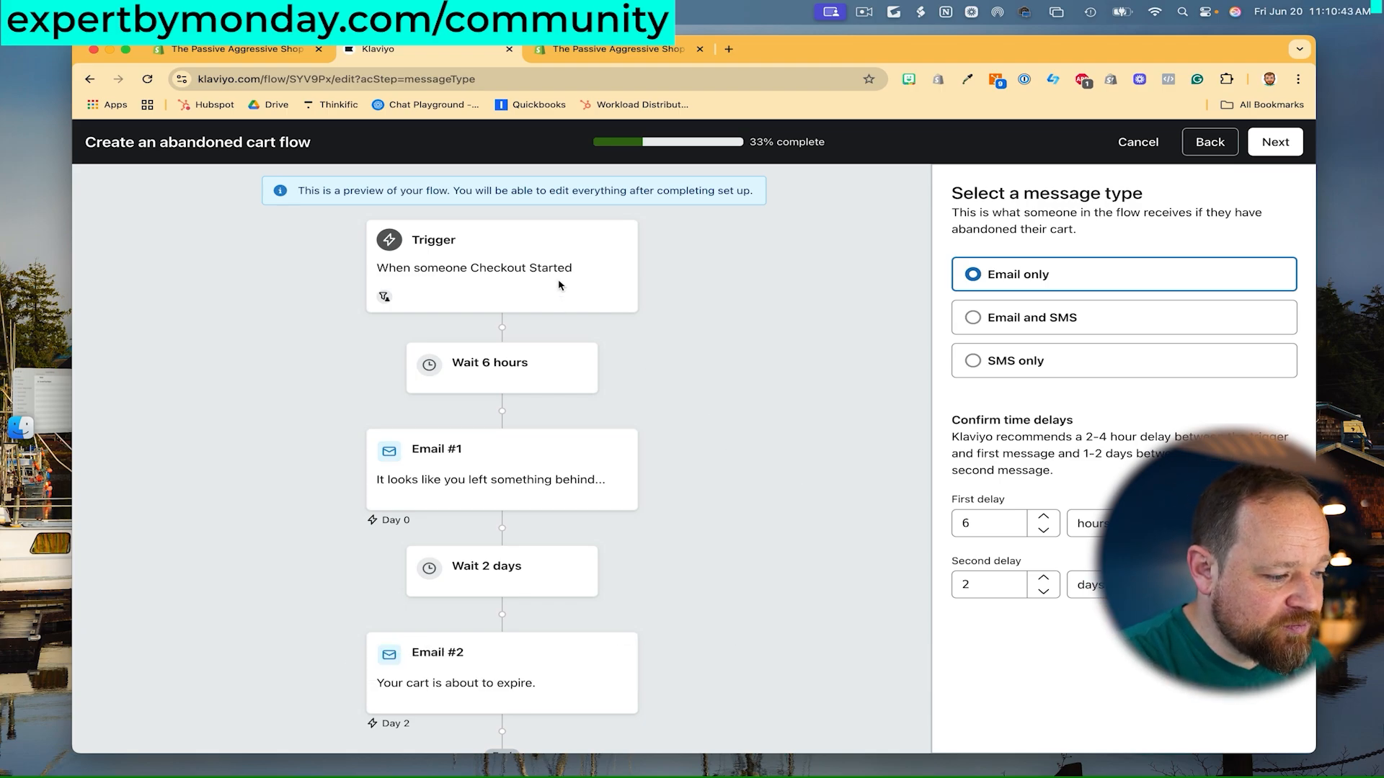
scroll(678, 450, down, 1)
scroll(642, 454, down, 1)
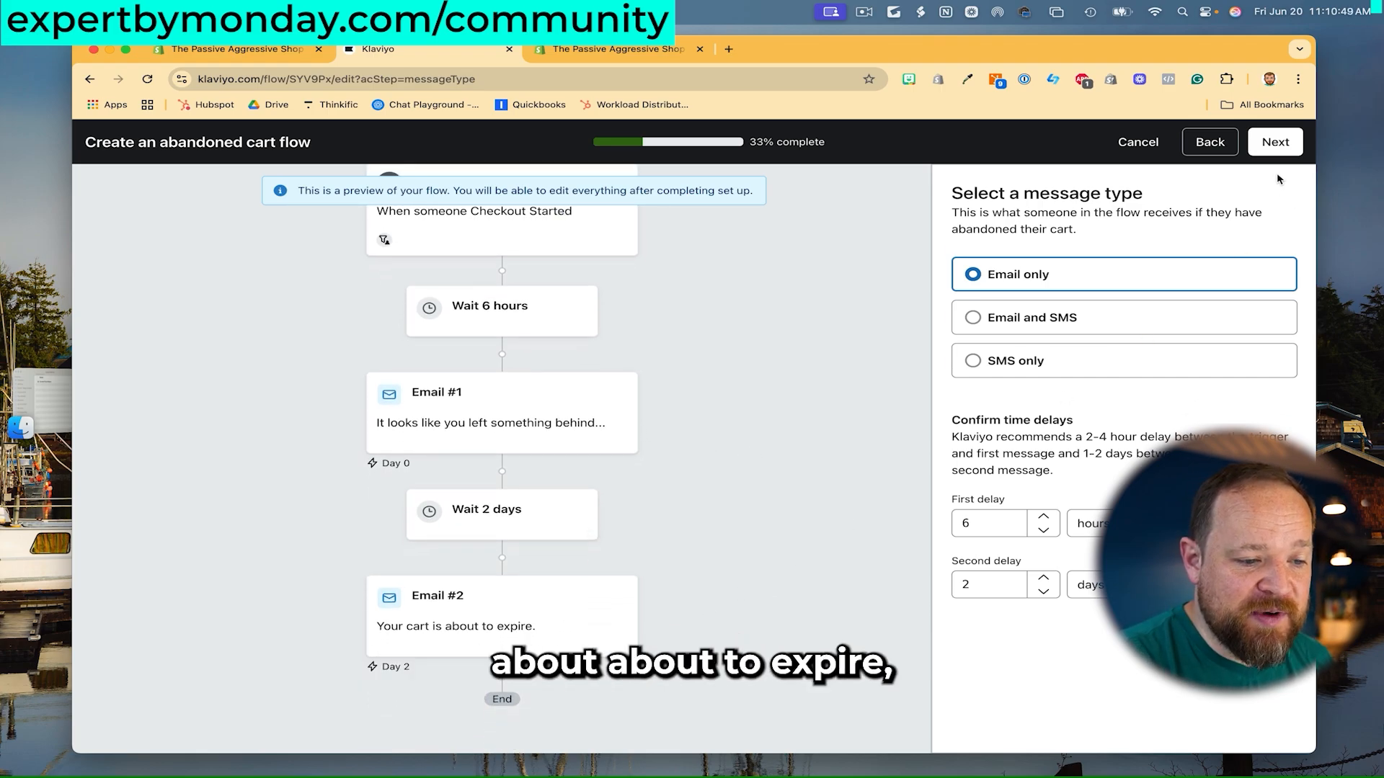
- Confirm the messages, delays and sender details to generate the flow, then dismiss the ready notice
click(1275, 148)
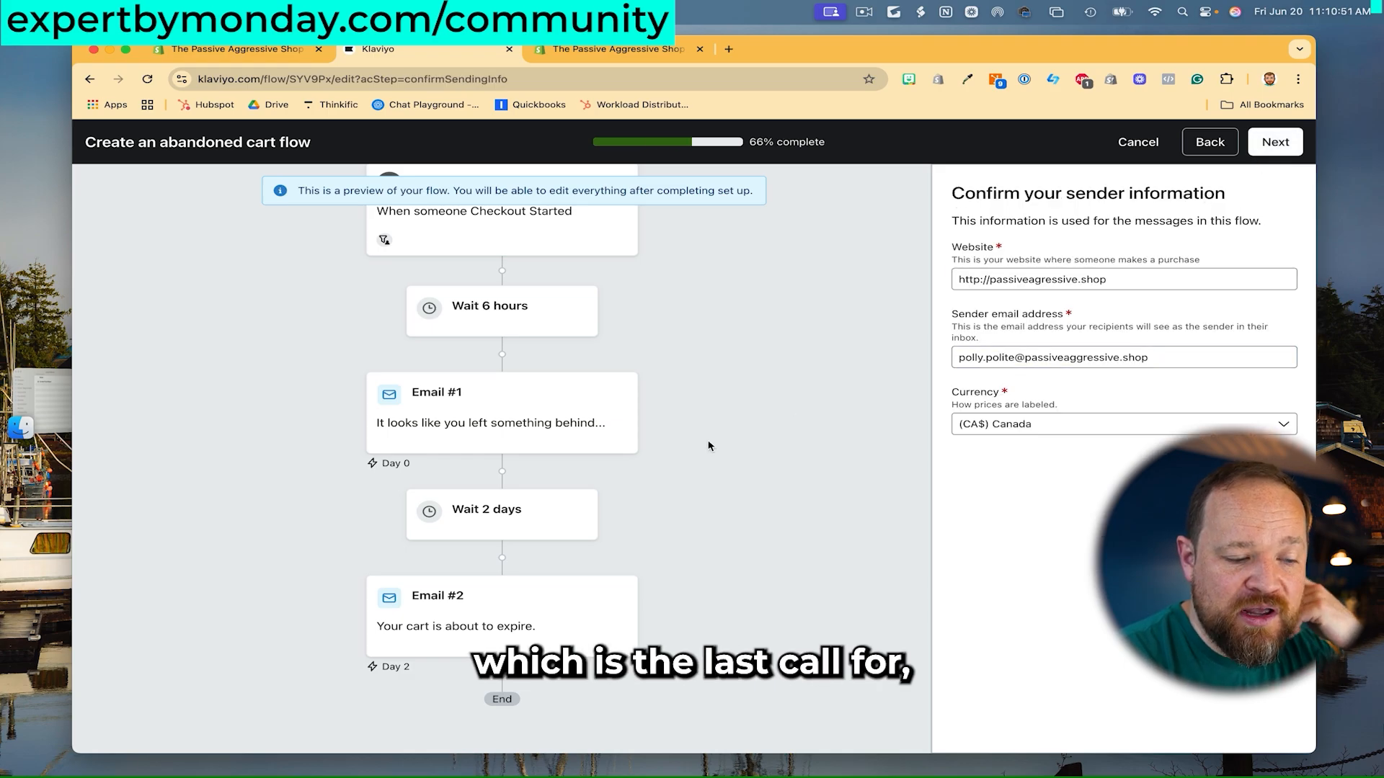
scroll(709, 446, up, 2)
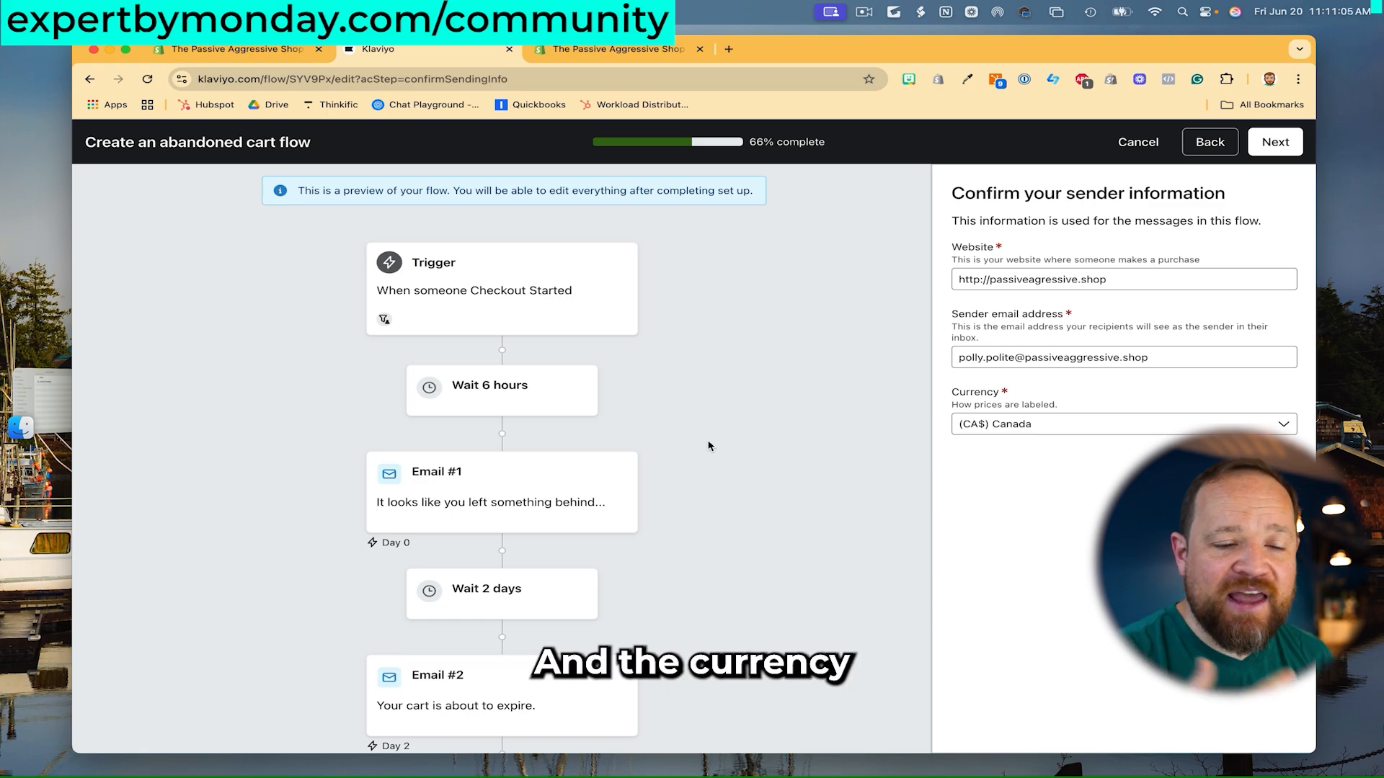
click(1272, 146)
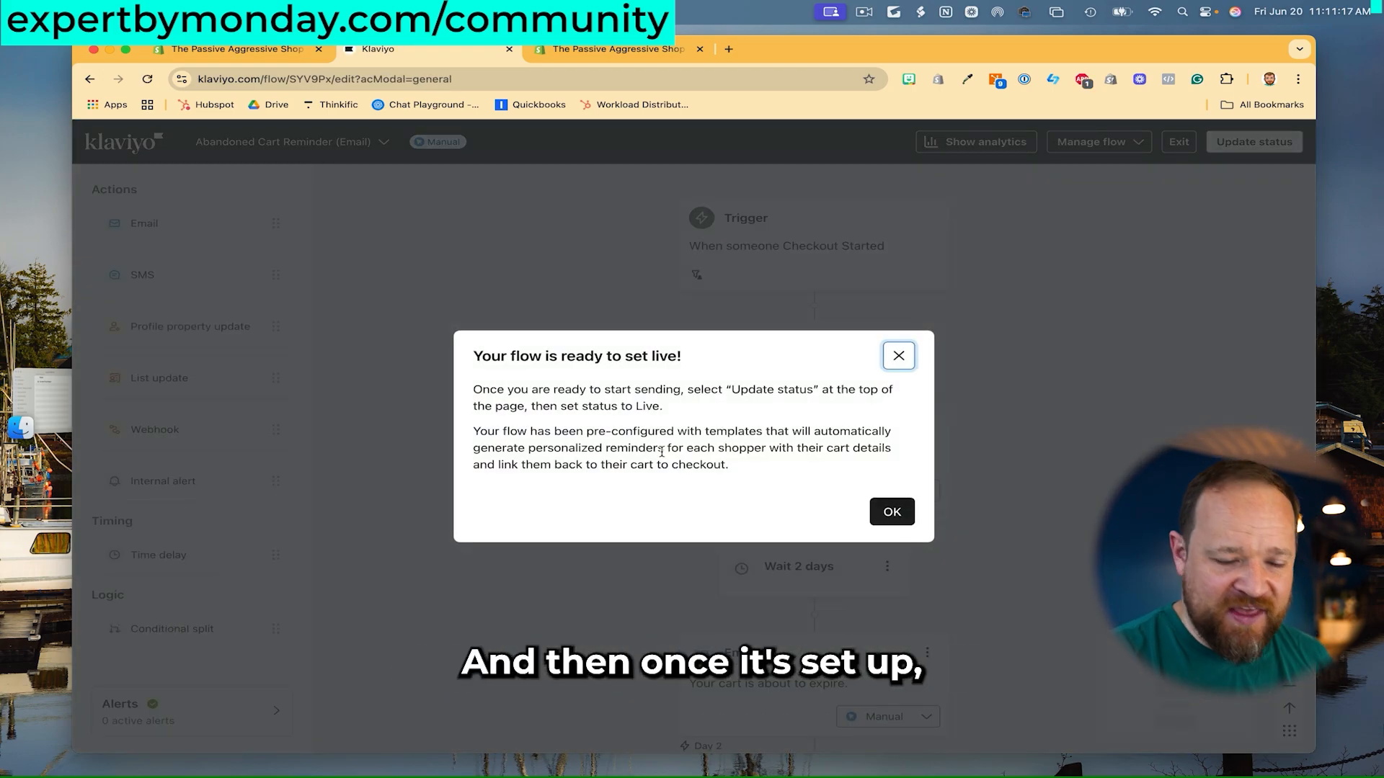
click(897, 517)
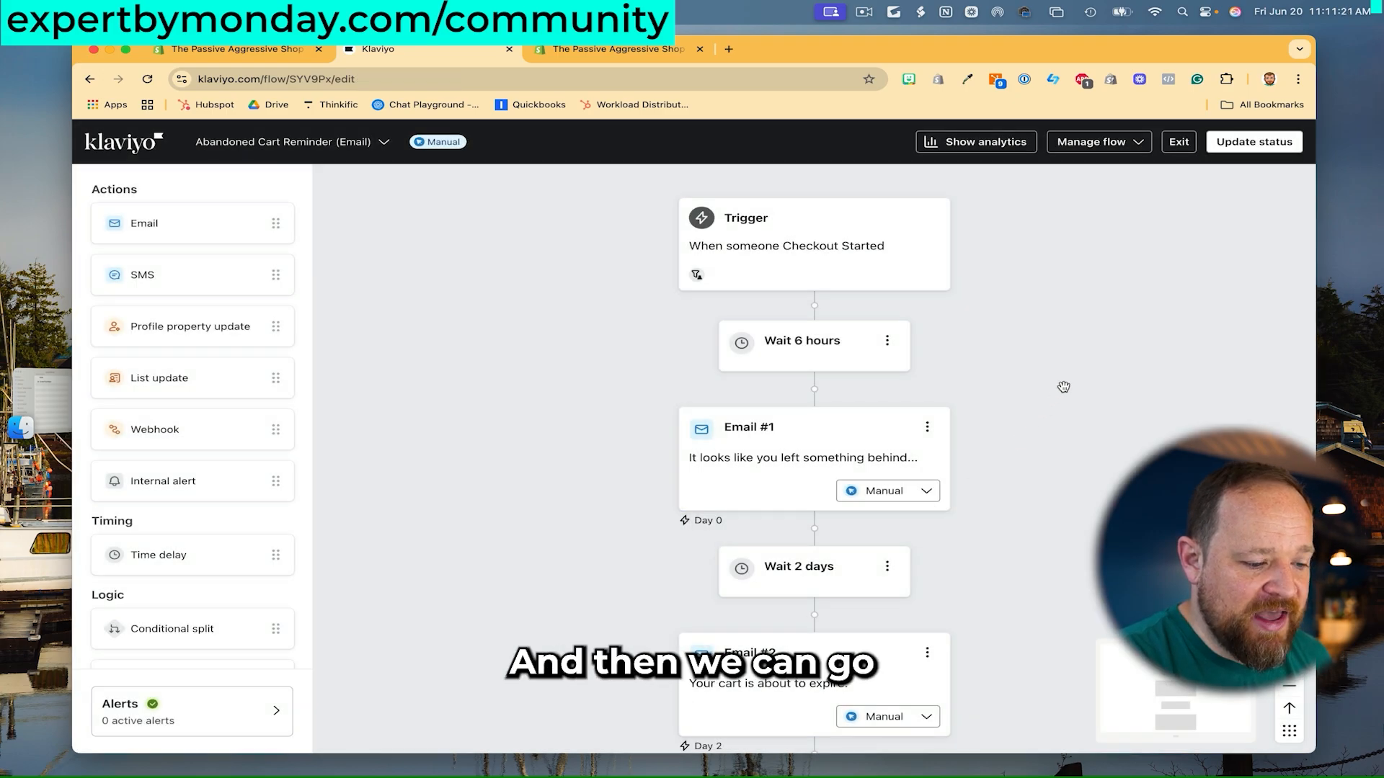
- Explore the flow editor's status choices, management options, flow list and sample-profile preview
click(924, 493)
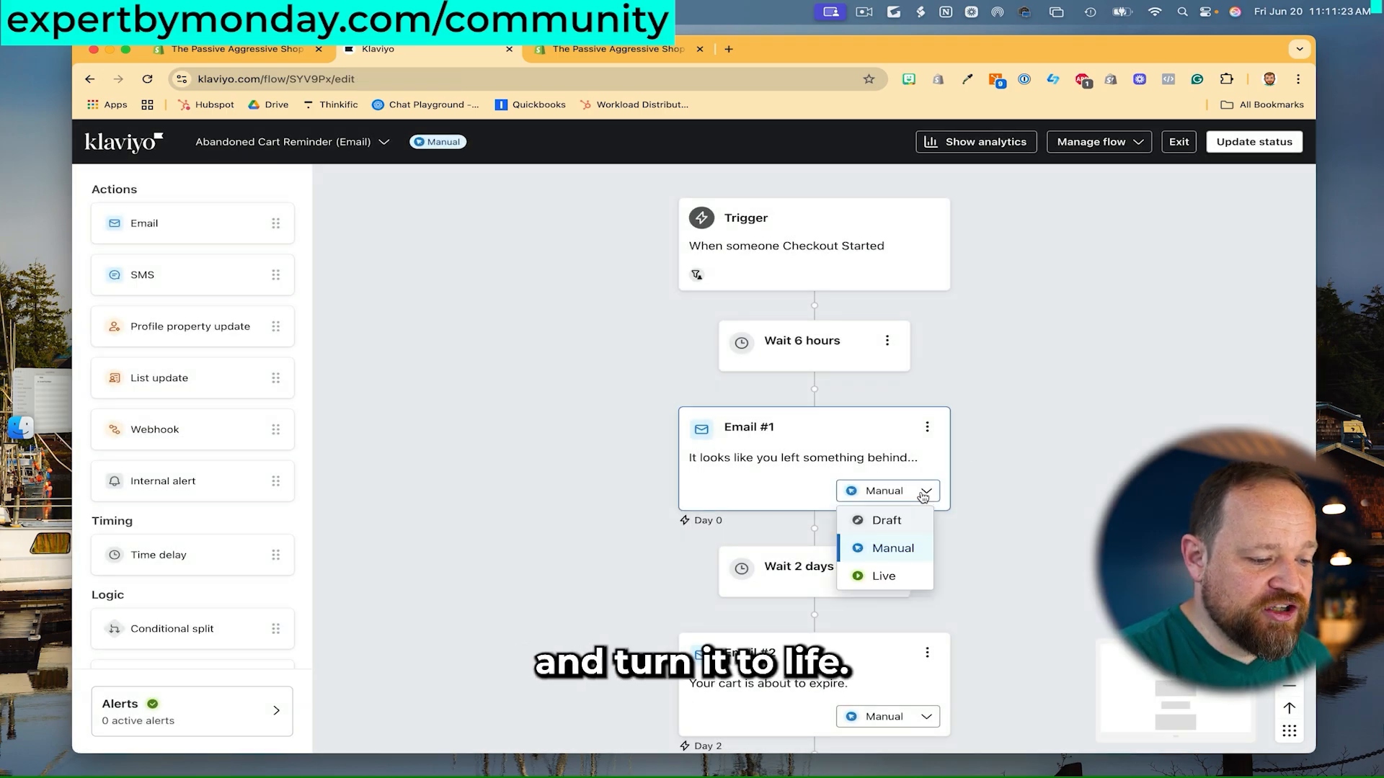
click(1017, 440)
click(1136, 148)
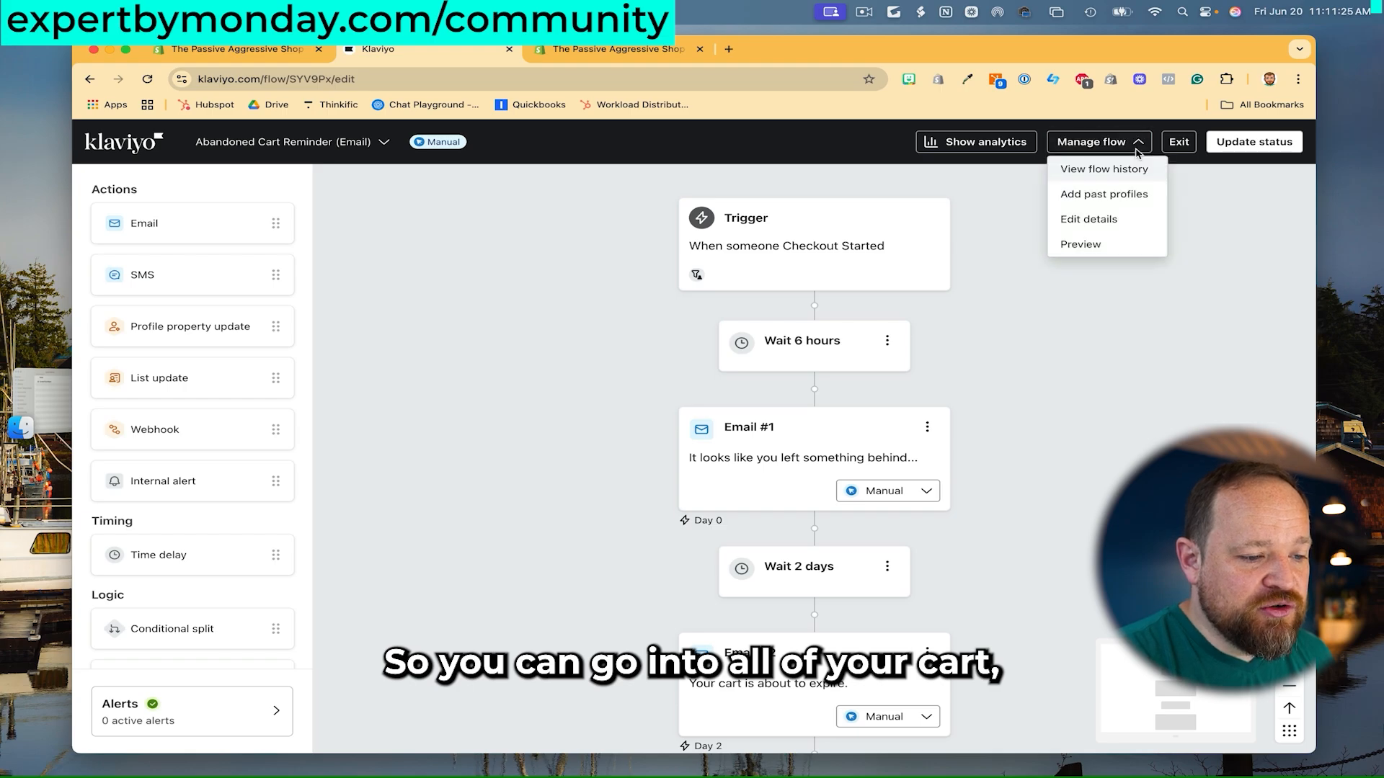
click(1004, 204)
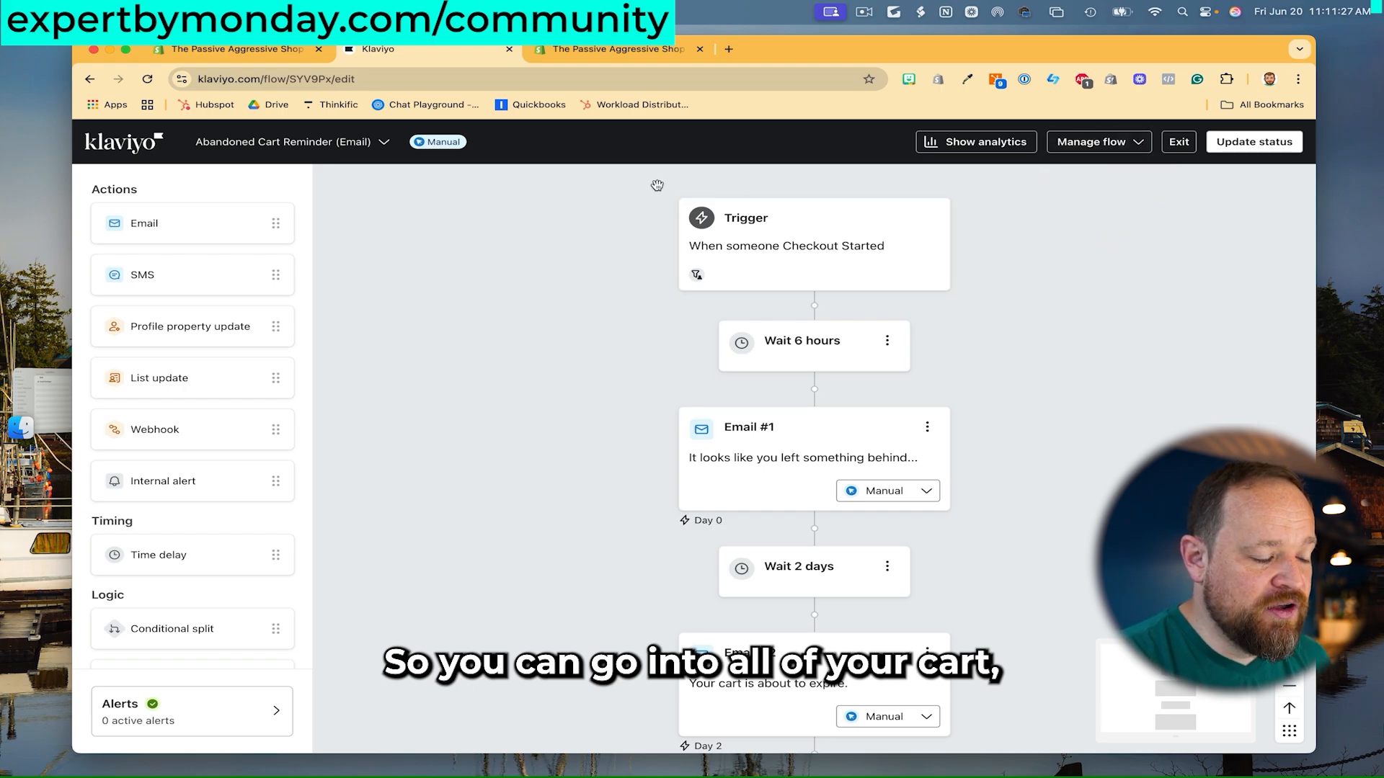
click(386, 142)
click(385, 142)
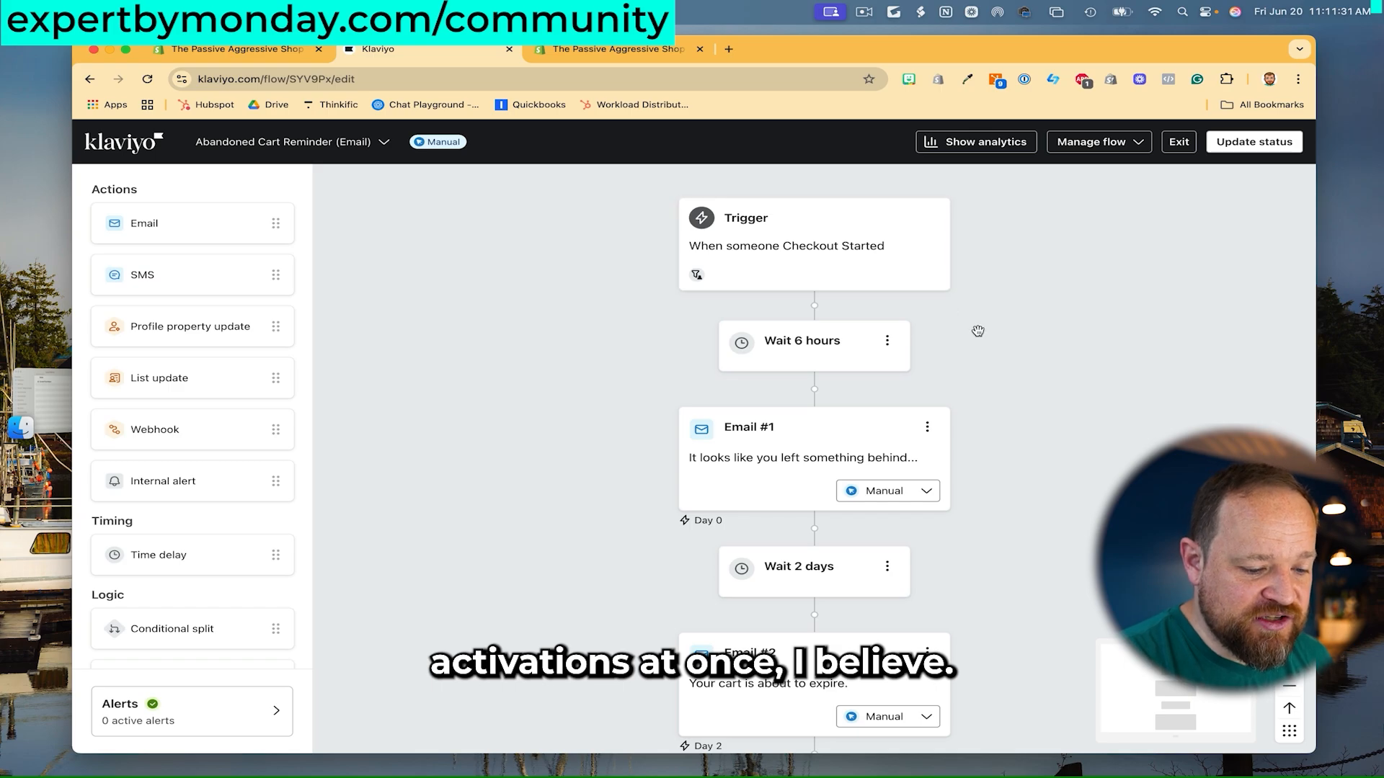
scroll(977, 330, down, 2)
scroll(976, 331, down, 3)
scroll(977, 331, up, 4)
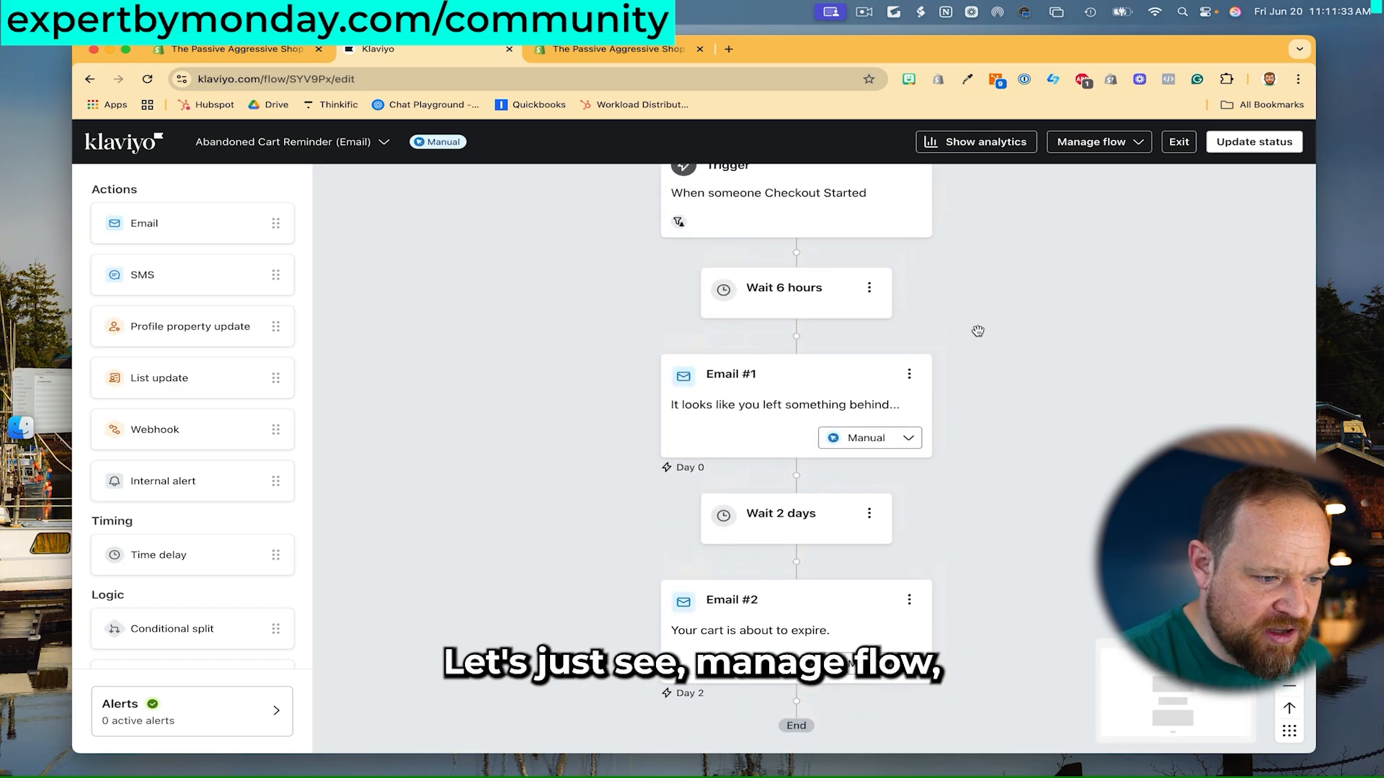
click(1137, 148)
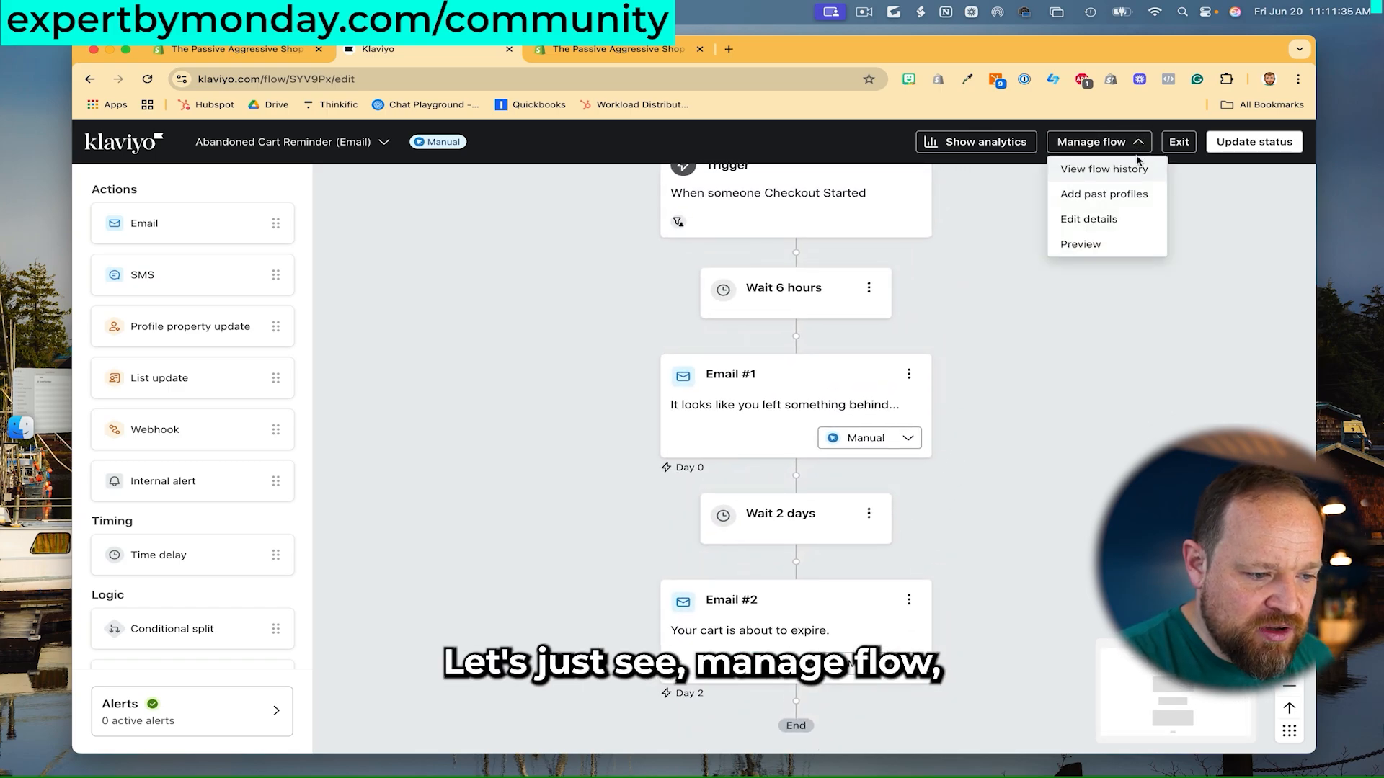
click(1079, 242)
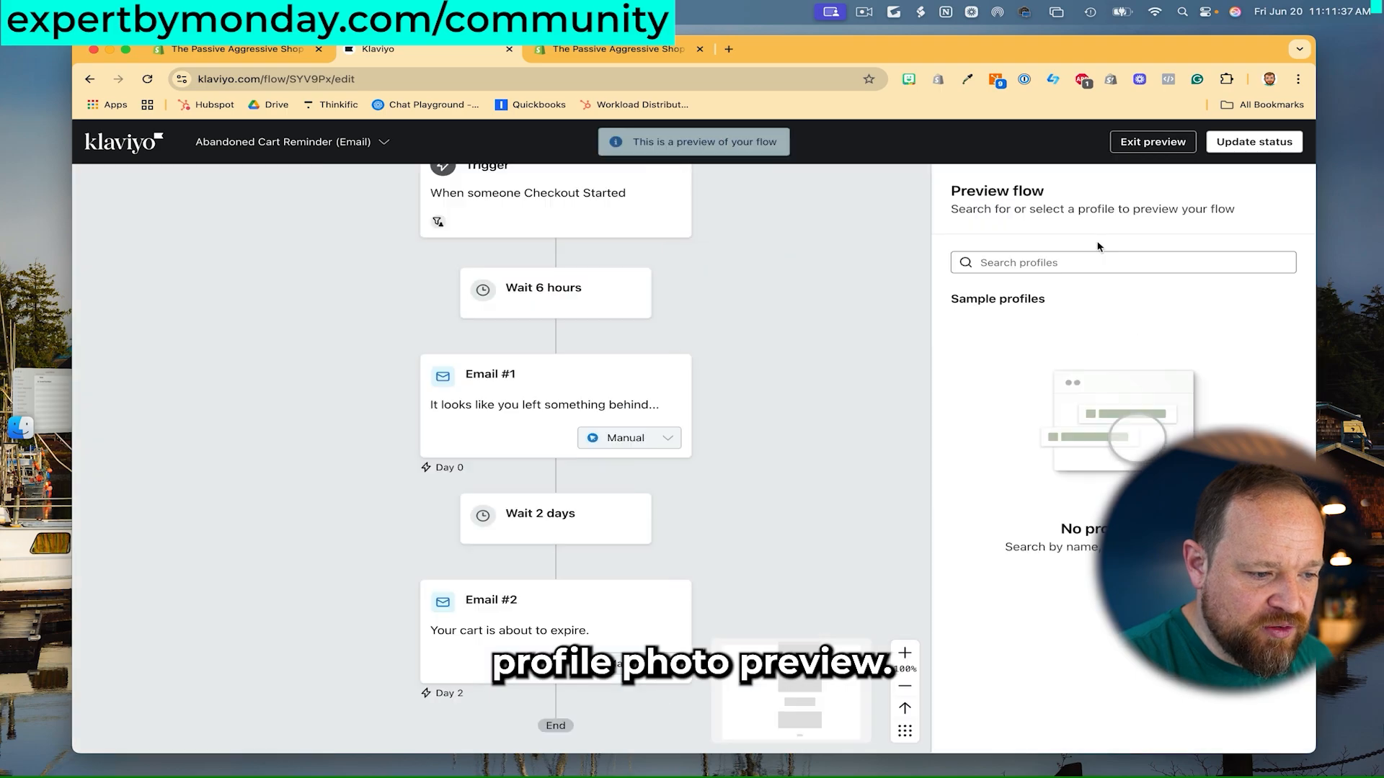
scroll(760, 328, up, 2)
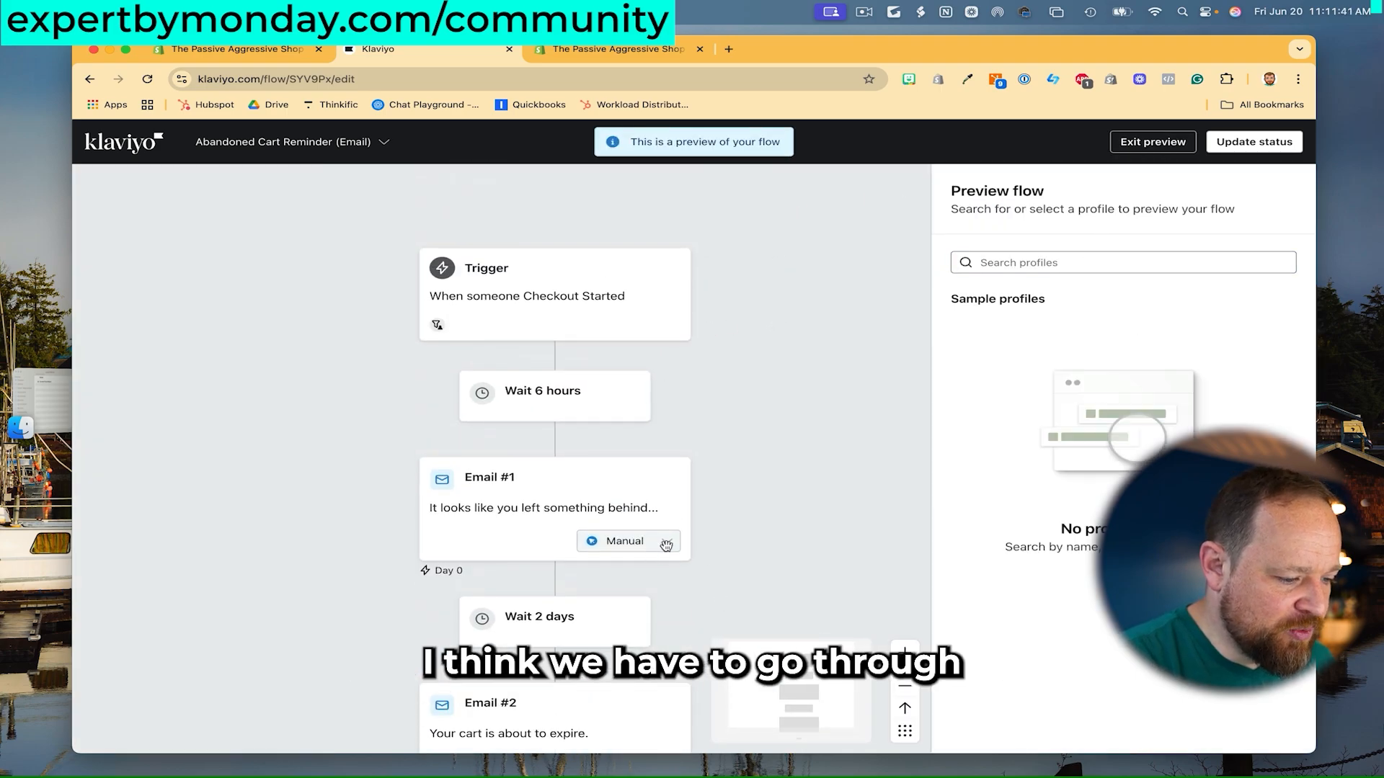
click(1145, 143)
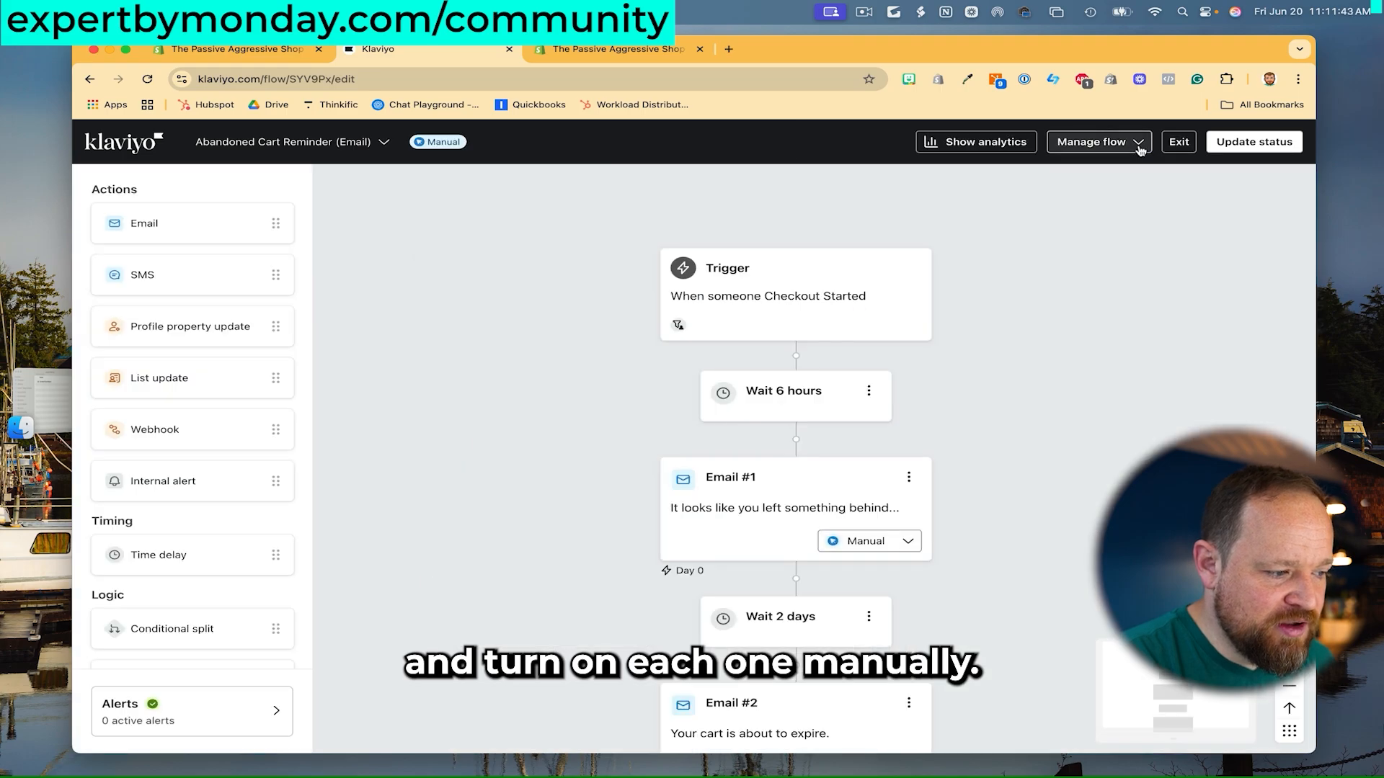
- Set Email #1 and Email #2 to Live and bring up the flow's Update status panel
click(909, 535)
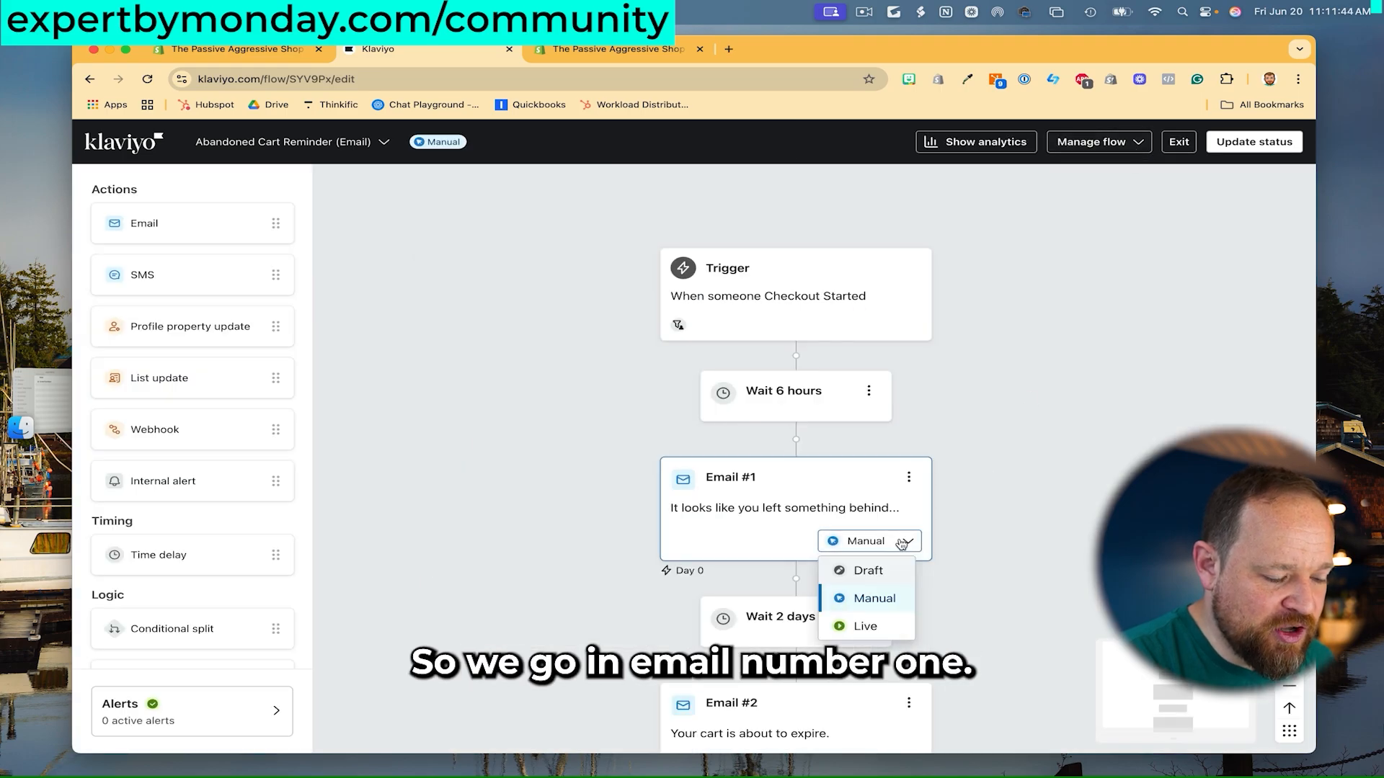
click(861, 627)
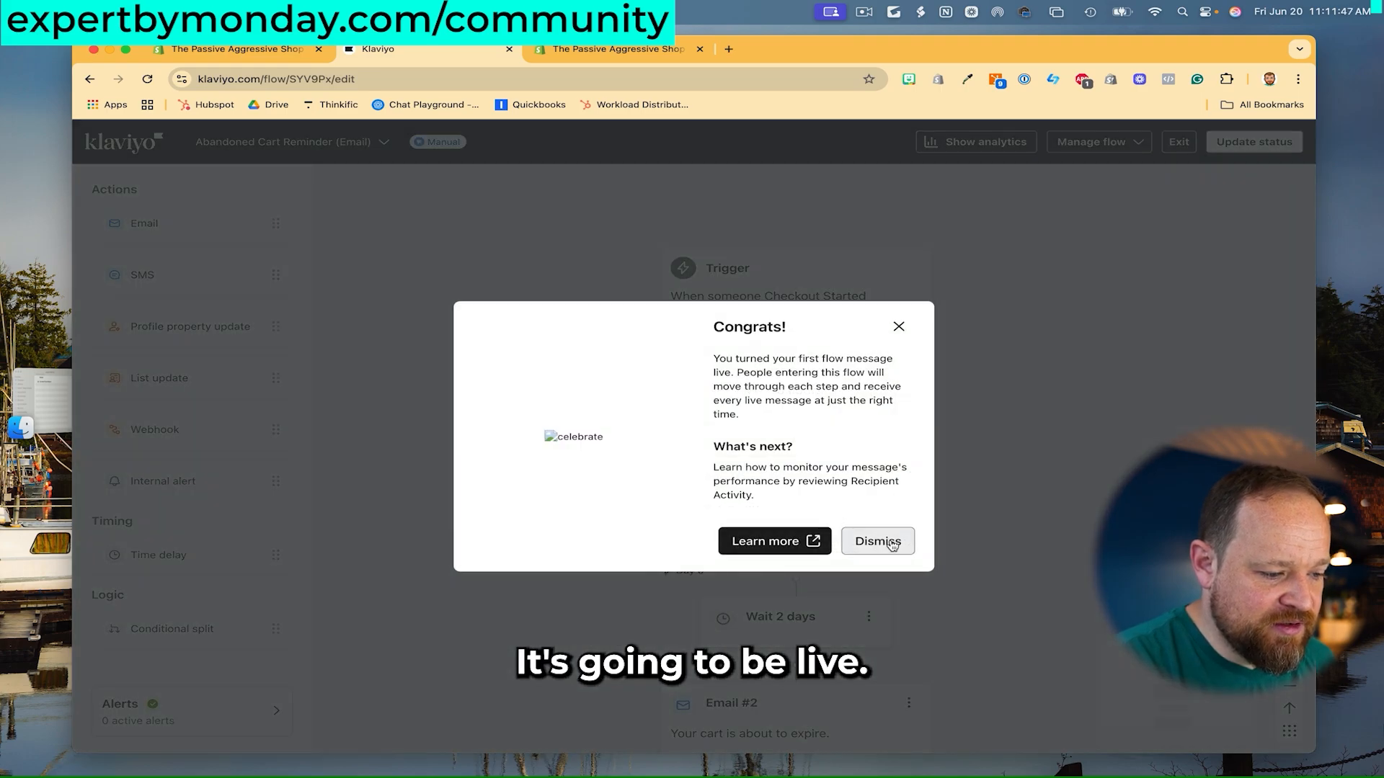
click(890, 546)
scroll(1012, 443, down, 4)
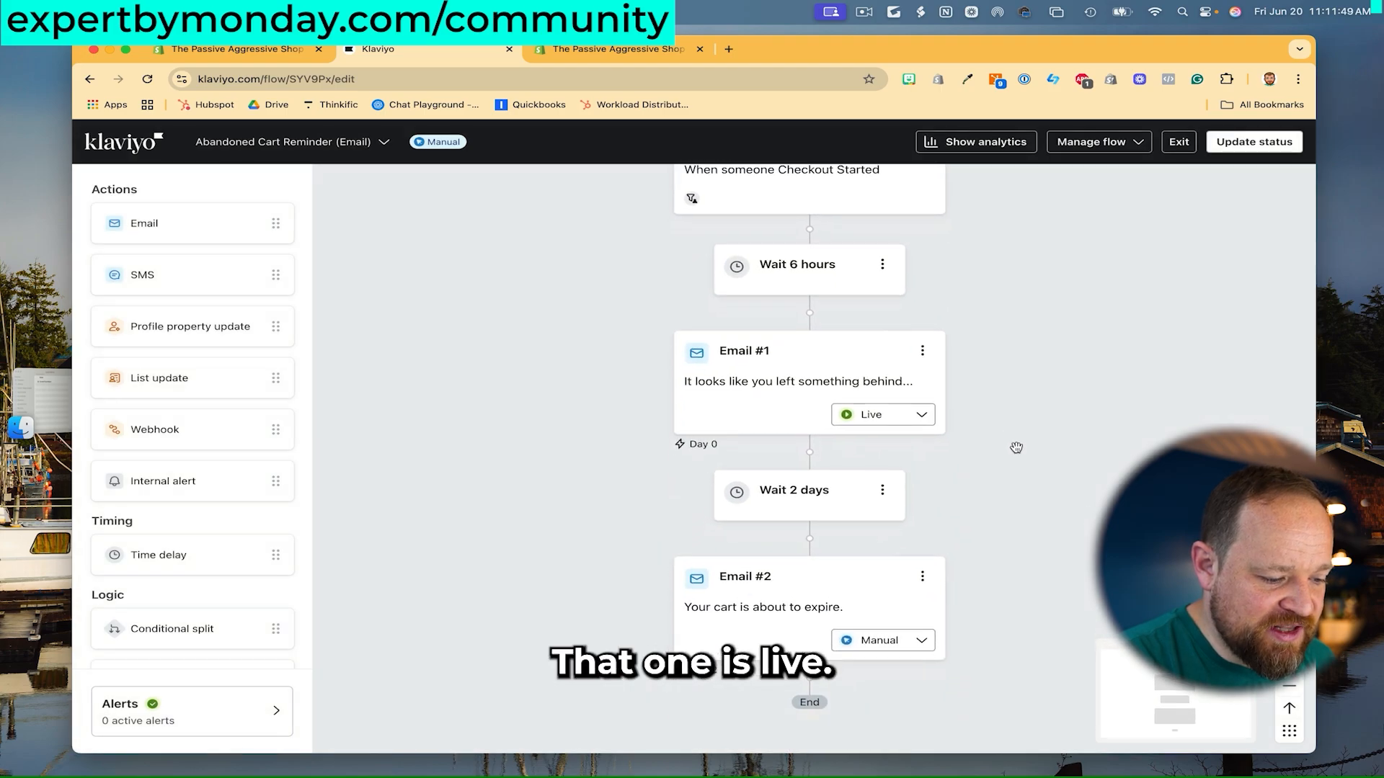
click(917, 633)
click(885, 703)
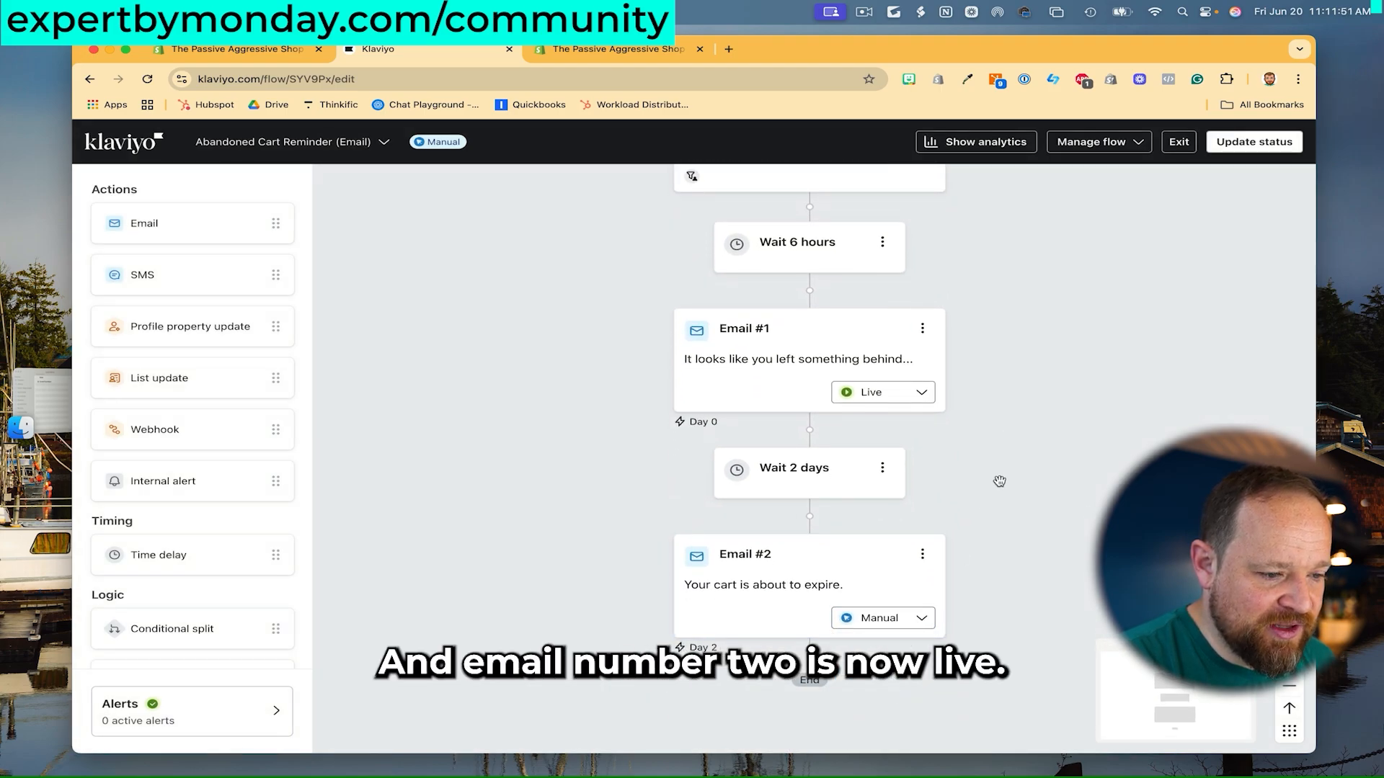
scroll(1023, 462, up, 3)
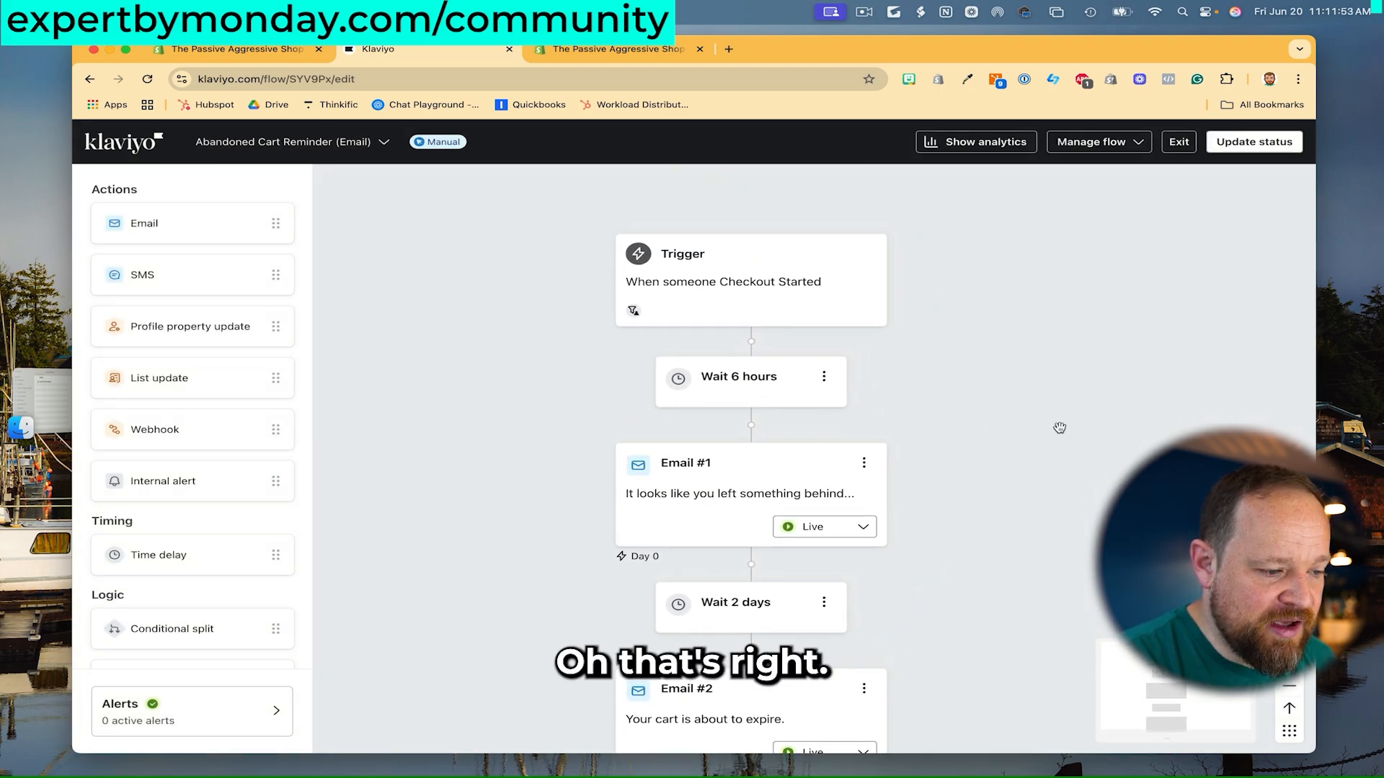
click(1269, 147)
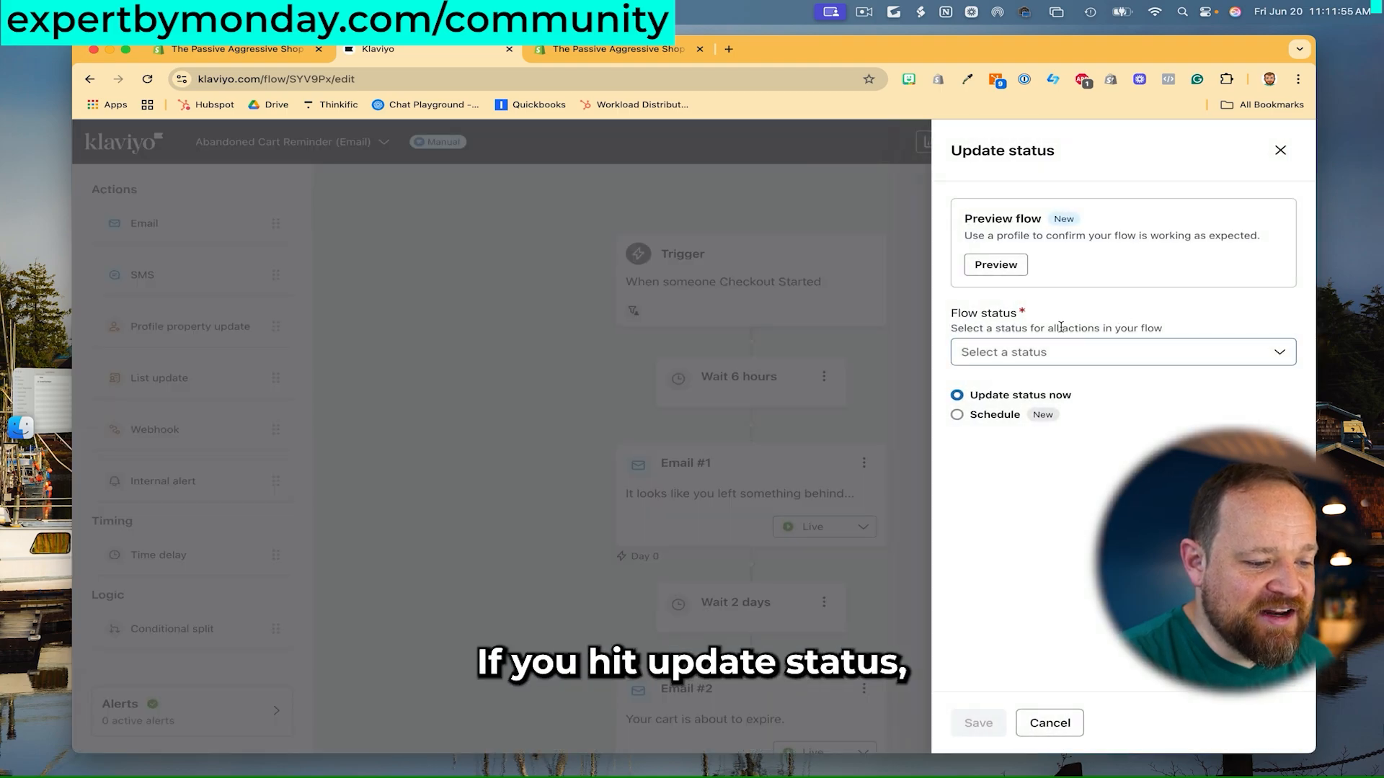
- Choose Live as the Flow status for every action and save it
click(1090, 352)
click(1065, 435)
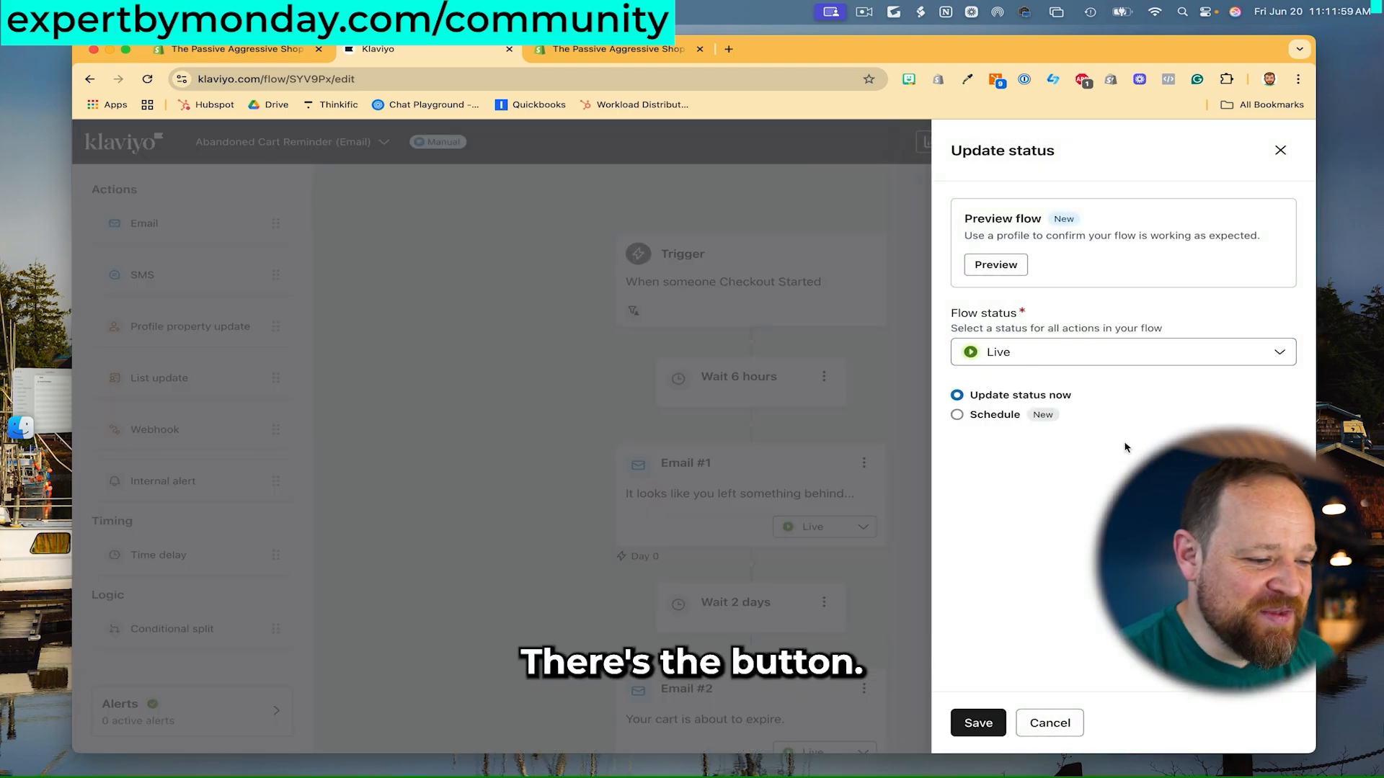
click(975, 724)
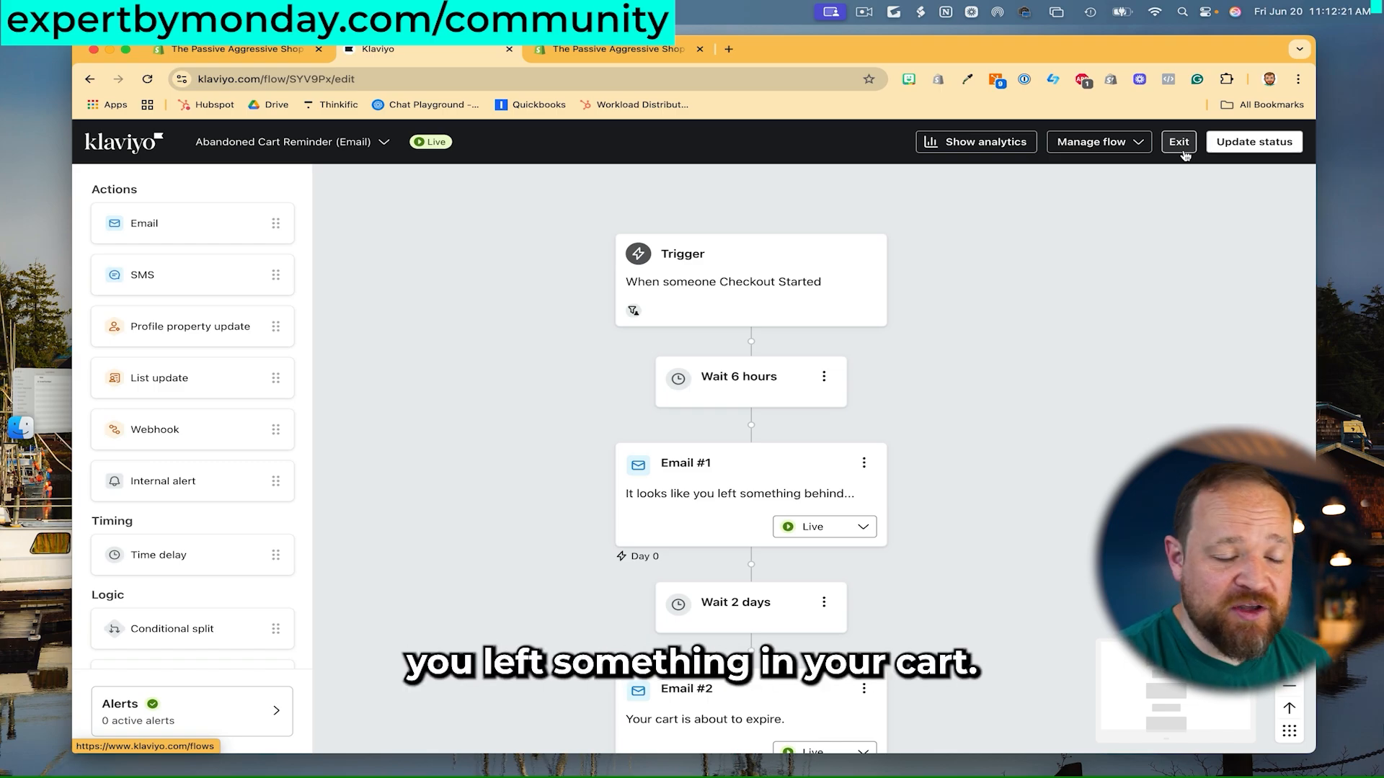
- Exit the flow editor to the Flows list and close the popup message
click(1182, 150)
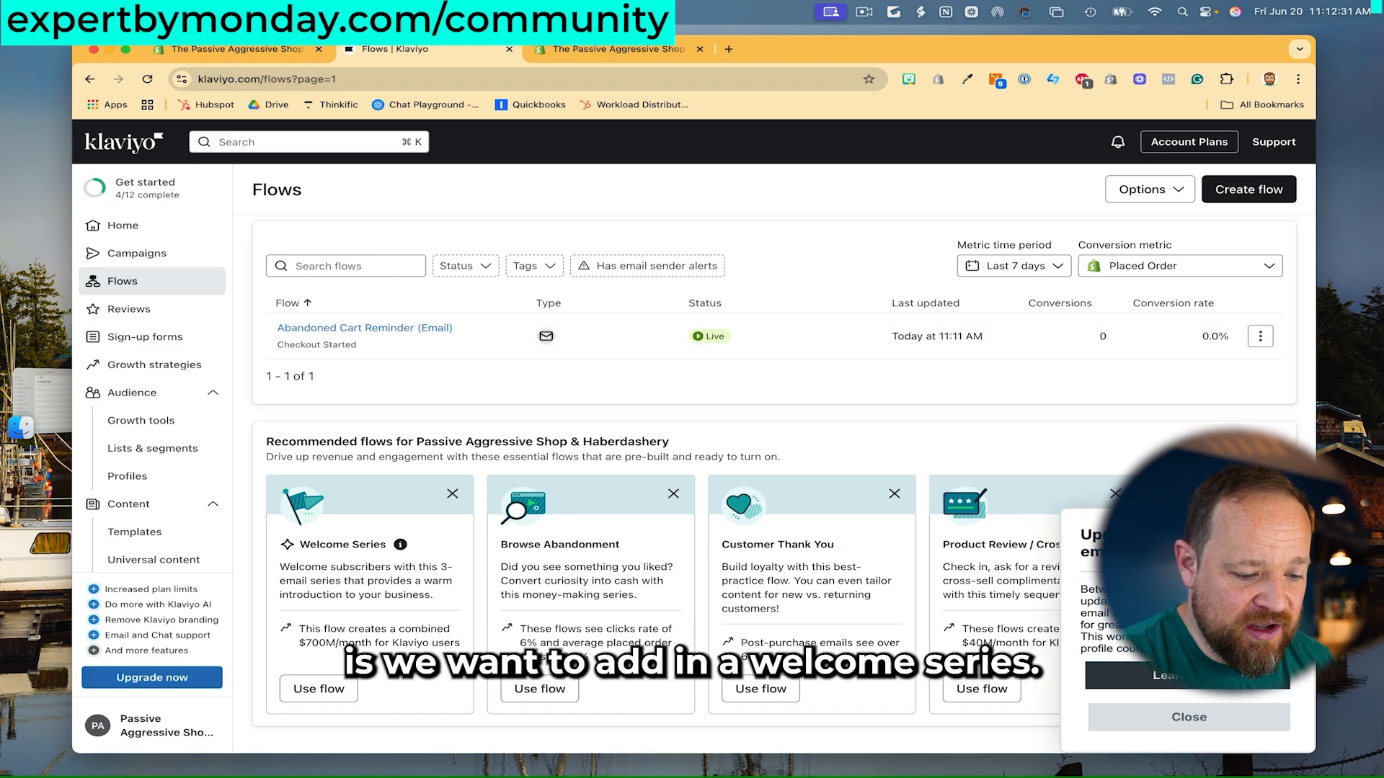
click(1218, 716)
scroll(785, 450, down, 1)
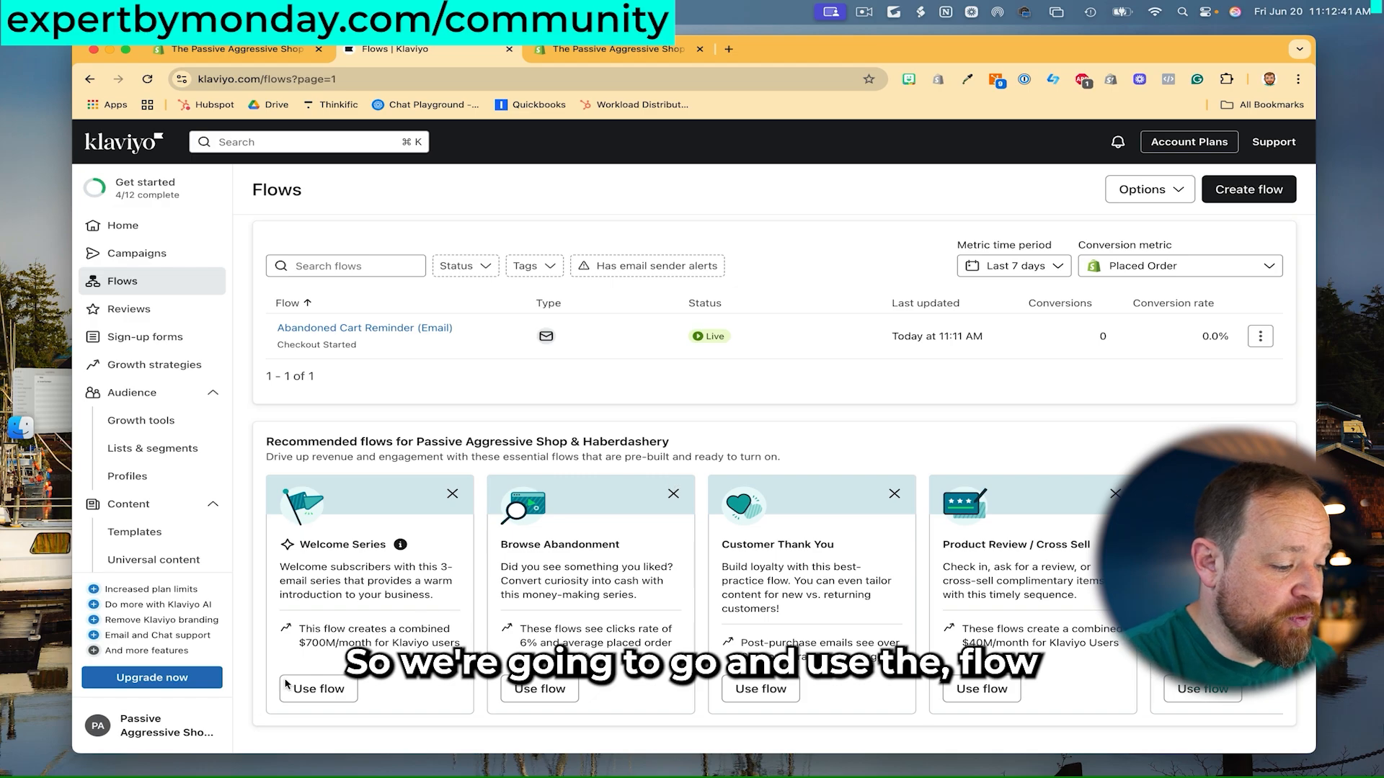
scroll(469, 482, down, 1)
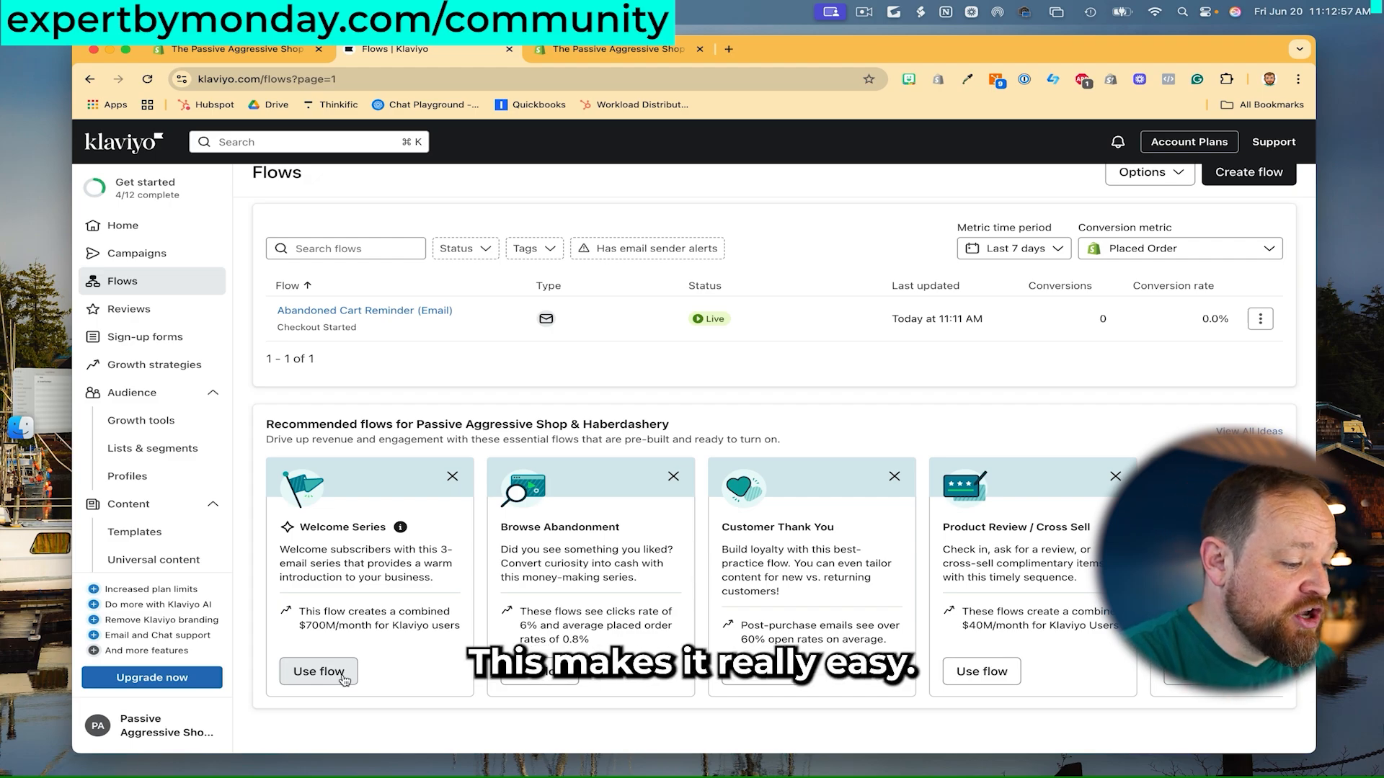
- Start a Welcome Series flow triggered by Email List, with coupons for all new sign-ups
click(318, 671)
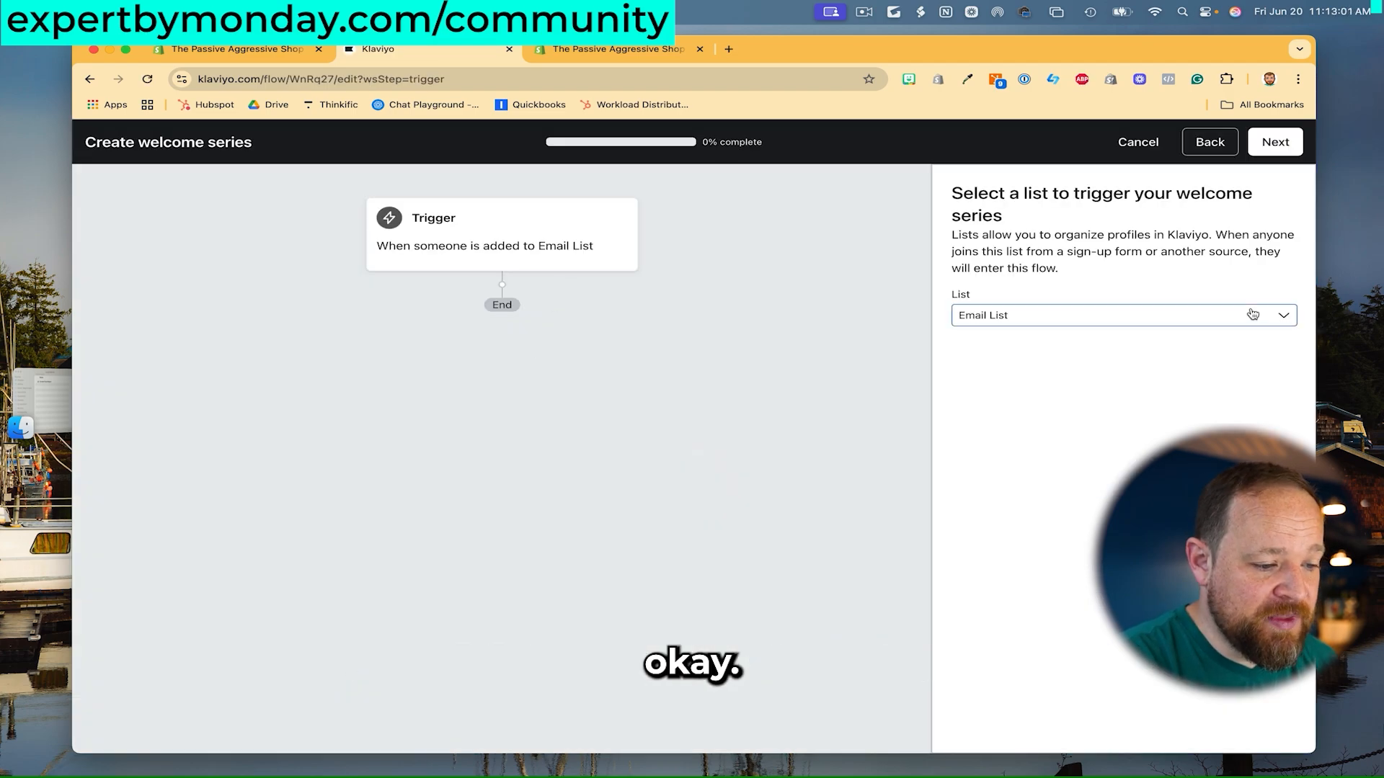
click(1270, 144)
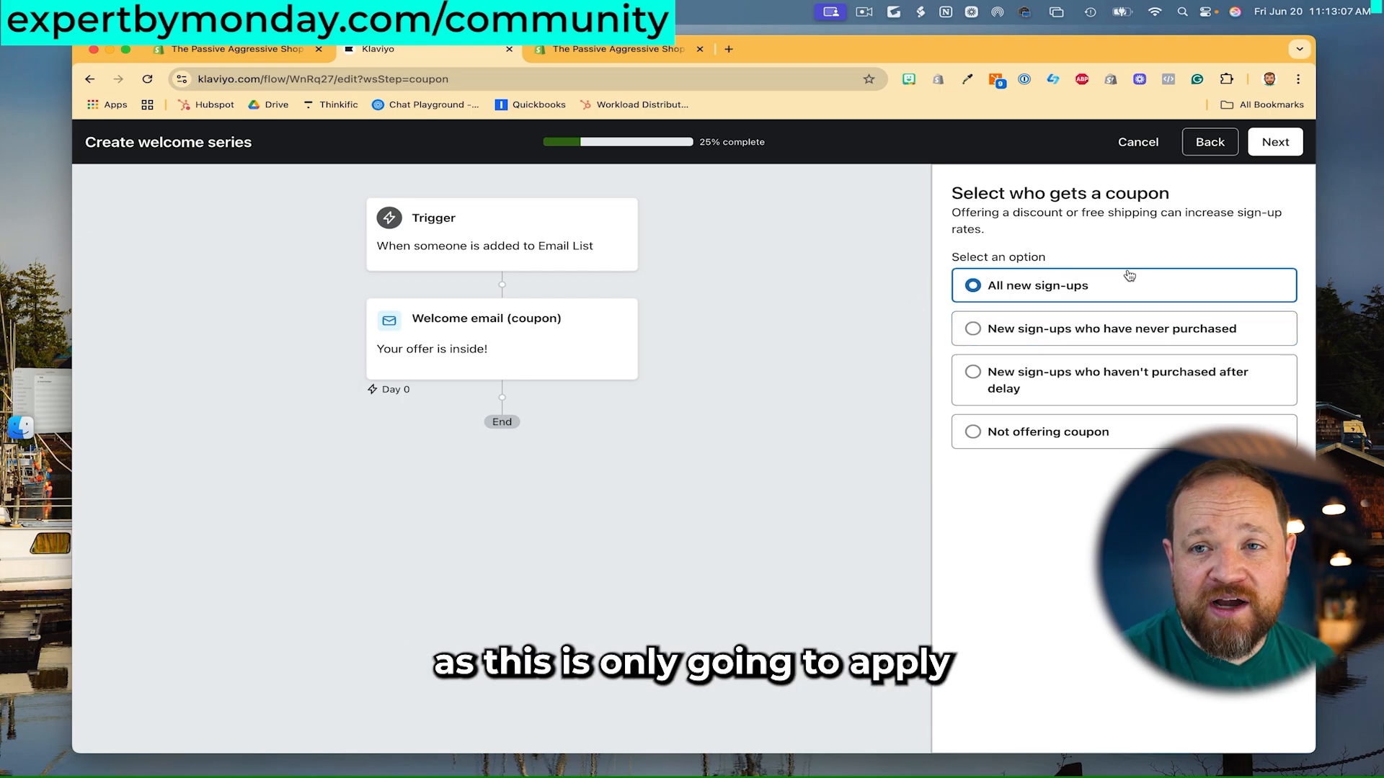
click(1275, 143)
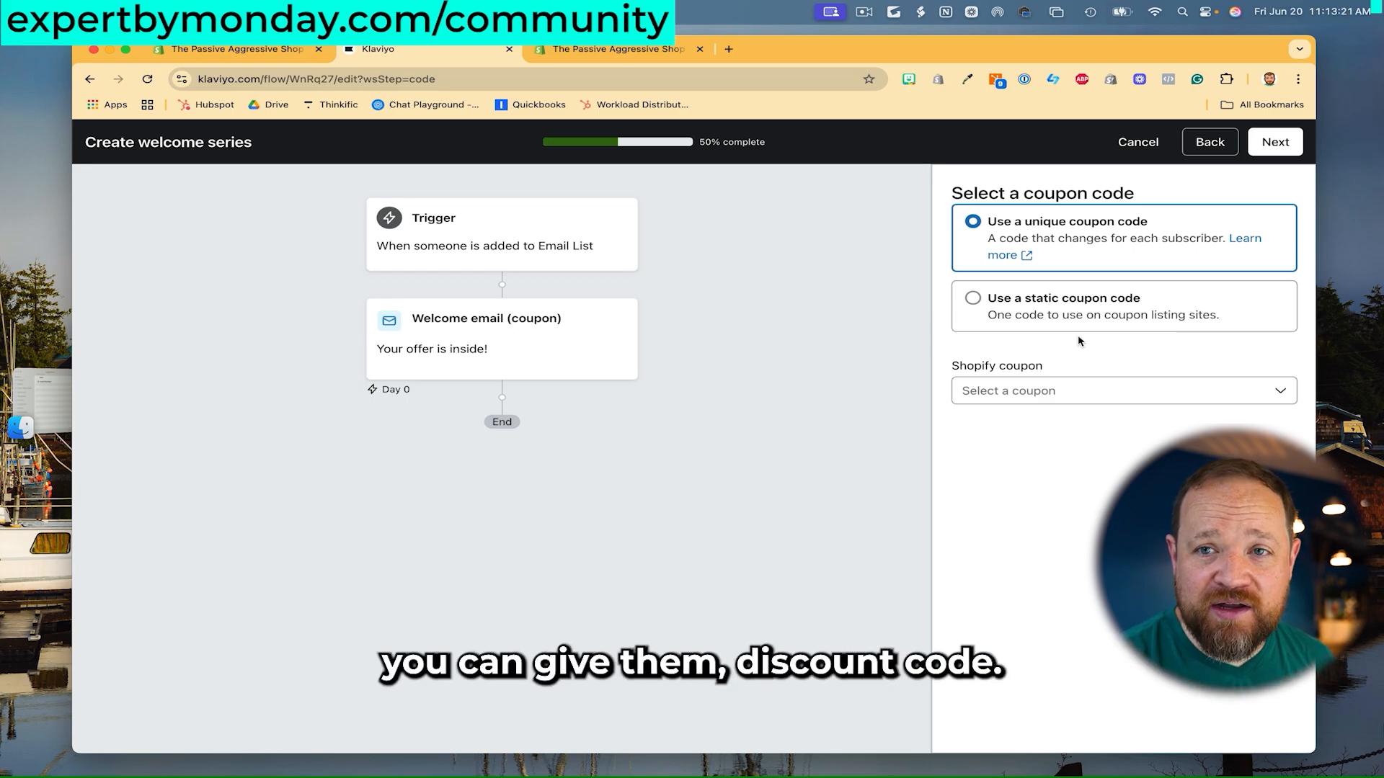
- Choose a unique coupon code for the welcome email and open the Shopify coupon list
click(974, 298)
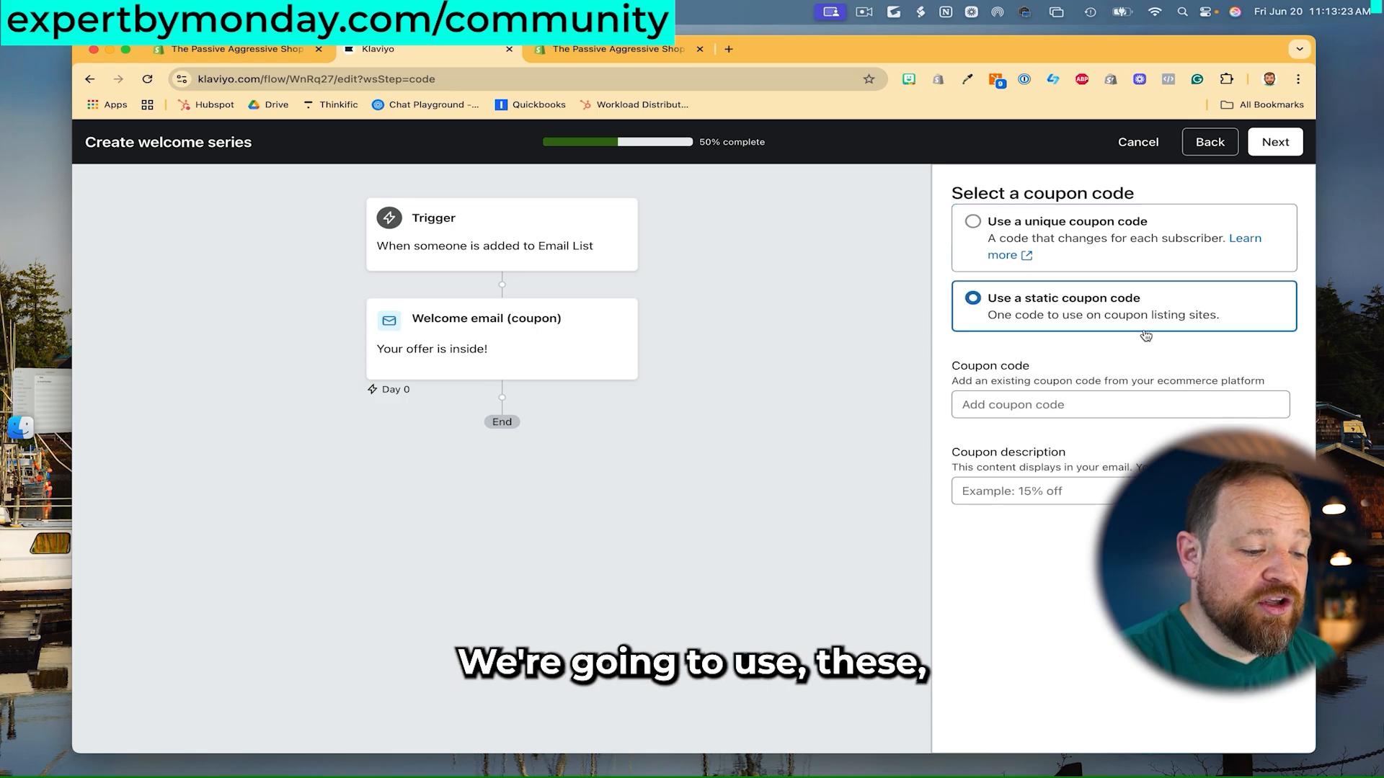
click(1047, 224)
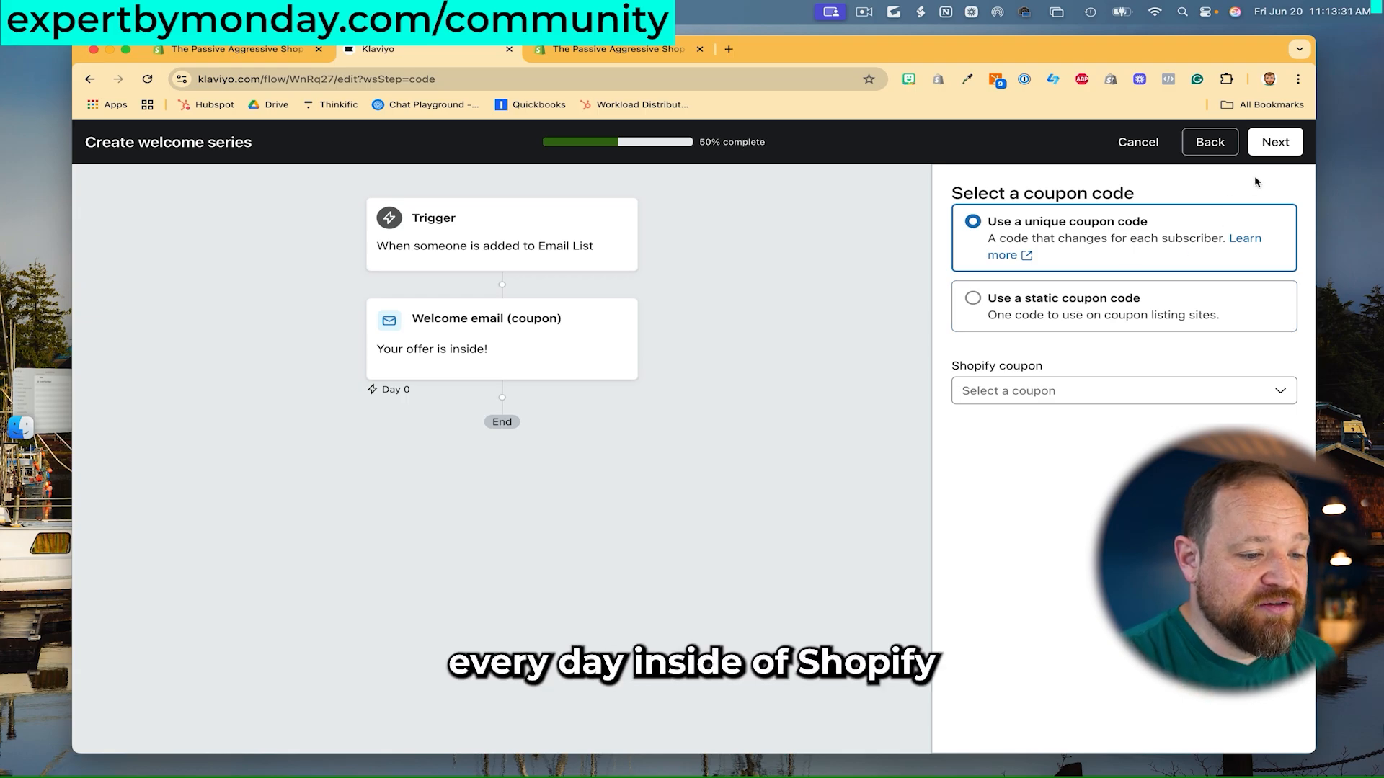
click(1172, 388)
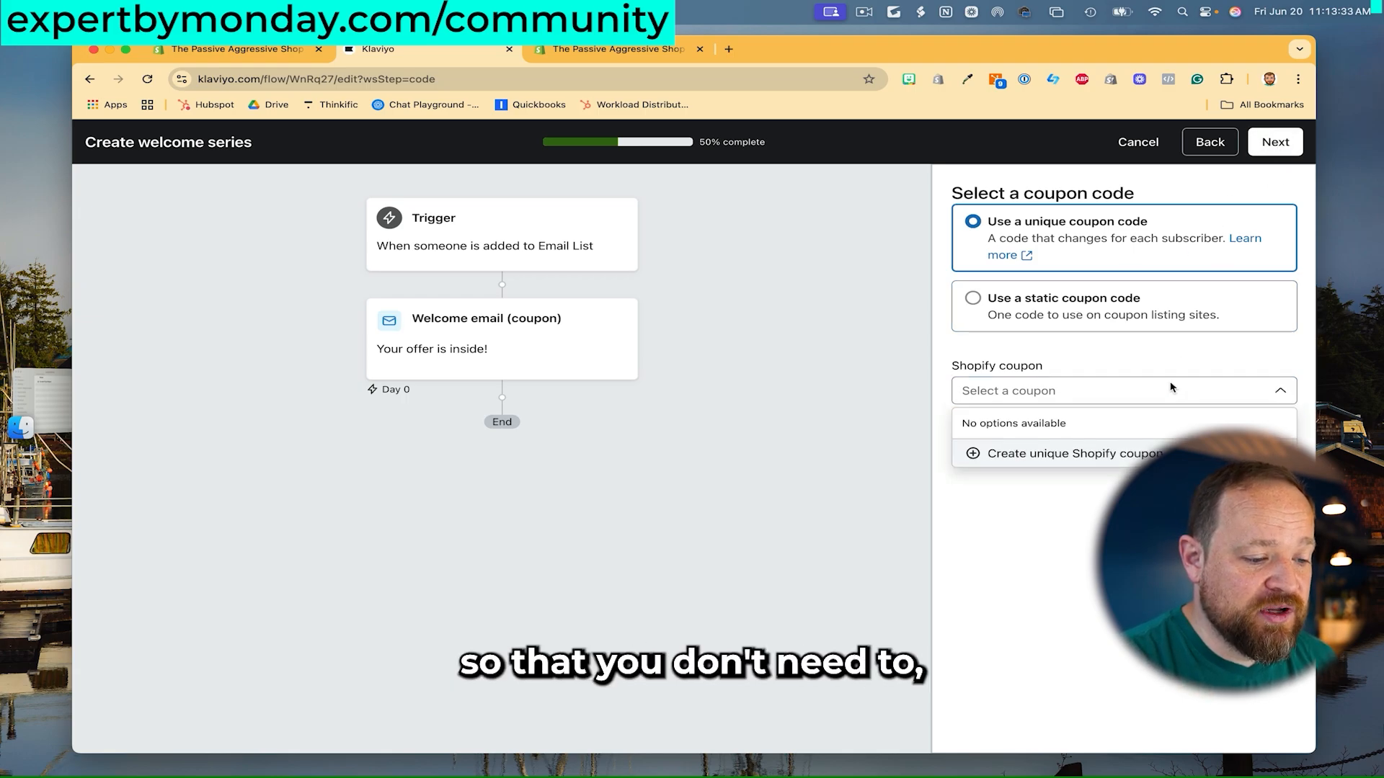
click(1172, 387)
click(1151, 369)
click(1151, 369)
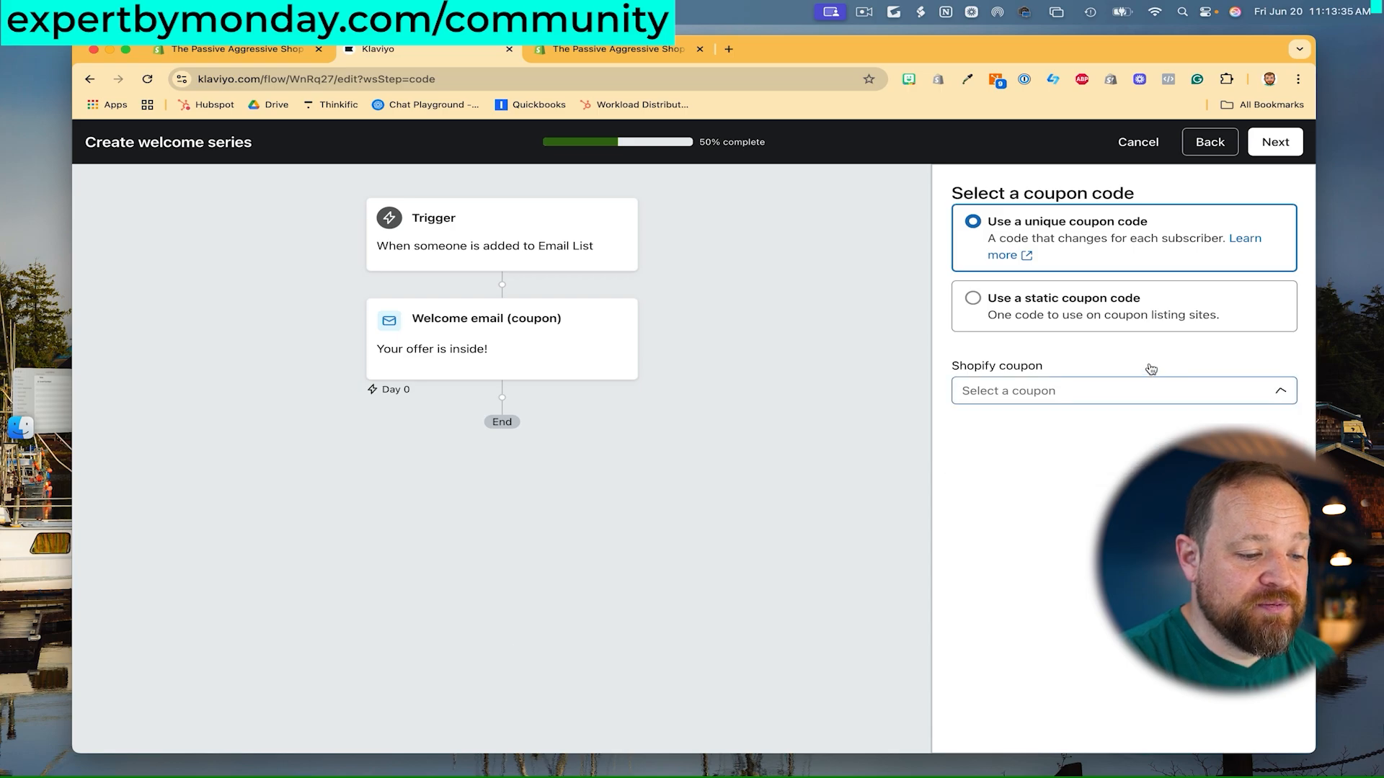
click(1151, 369)
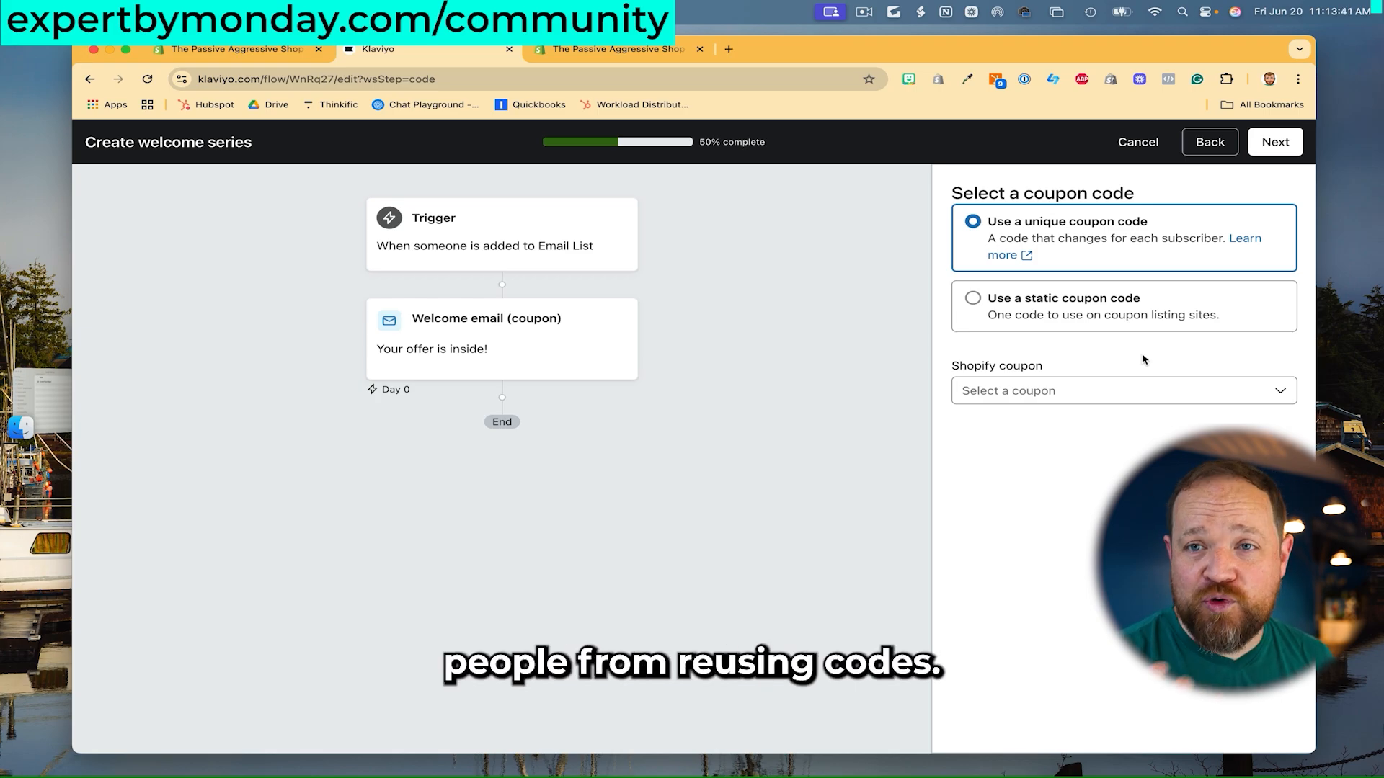
click(1275, 142)
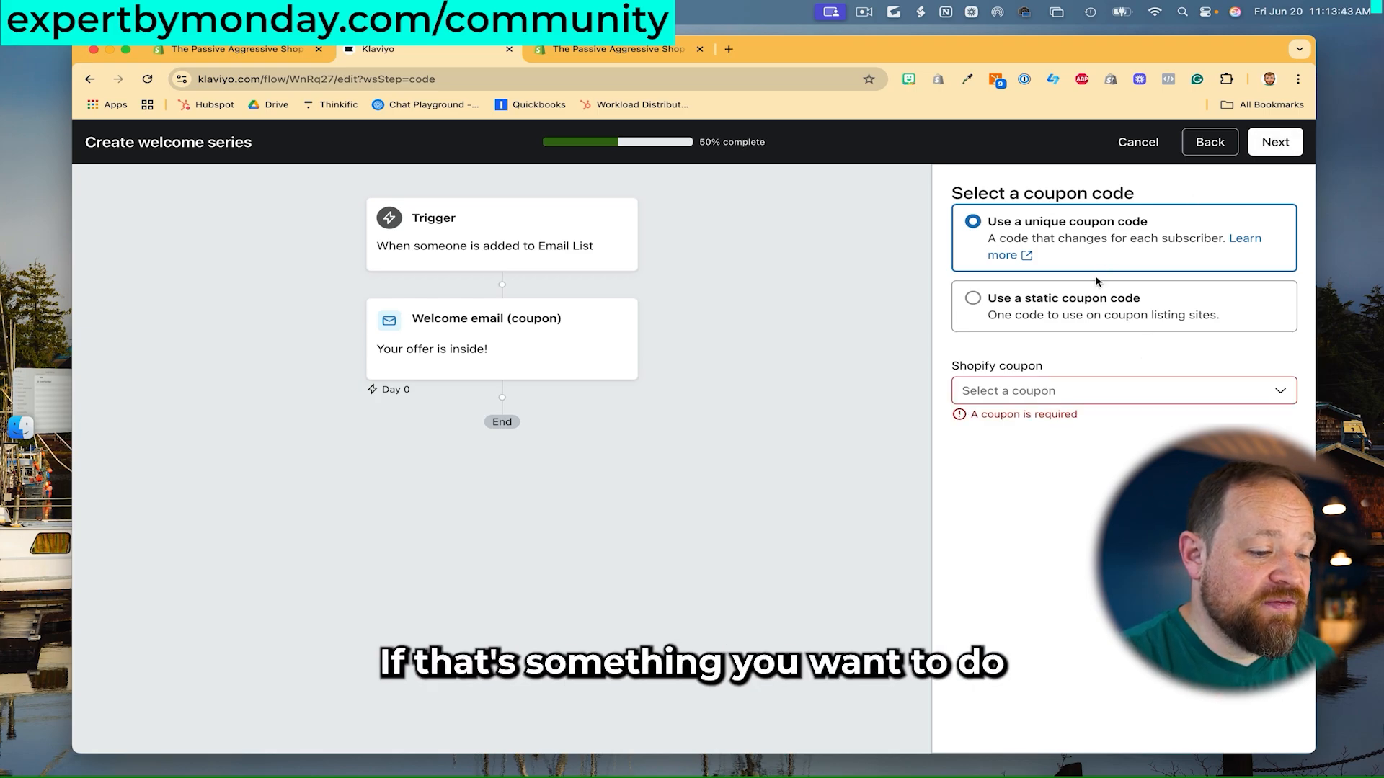
click(1077, 395)
- Start a new unique Shopify coupon and name it Welcome
click(1059, 458)
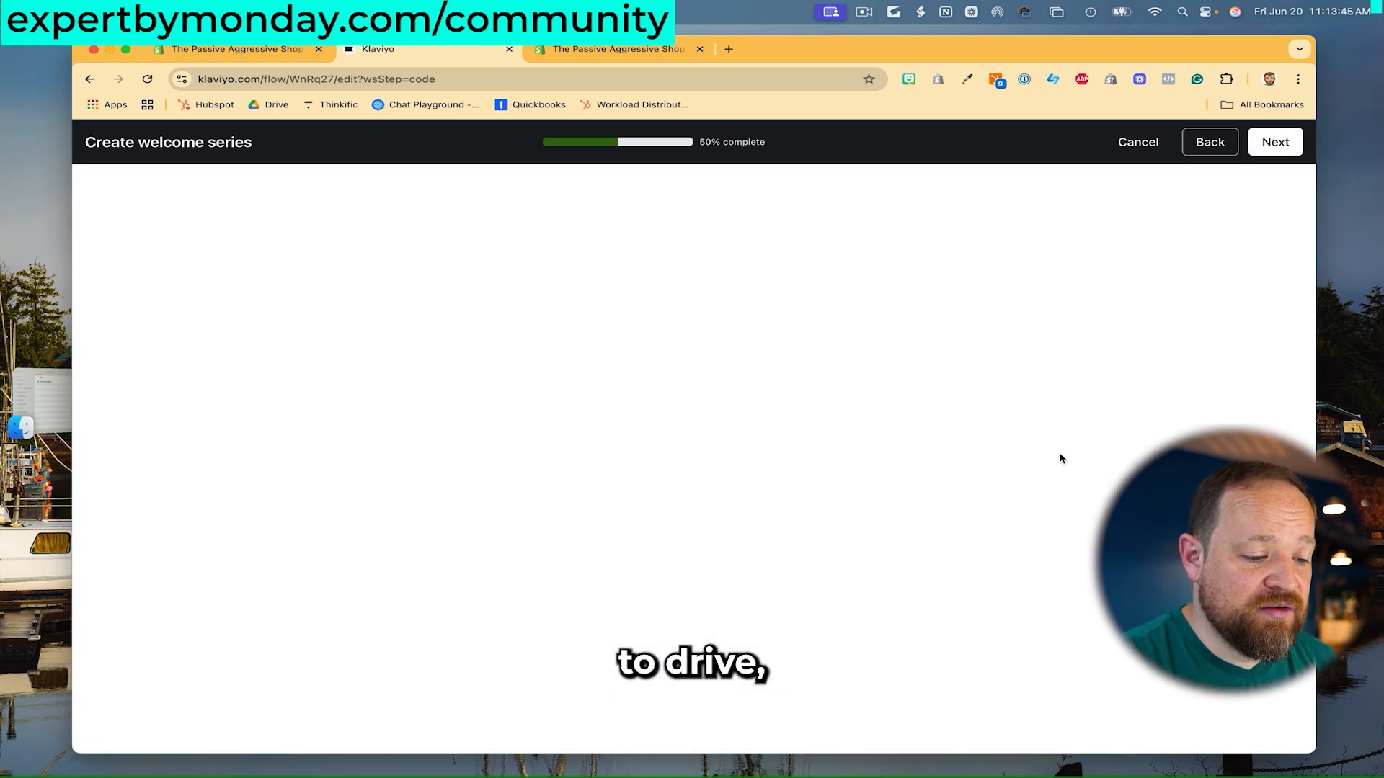
click(673, 319)
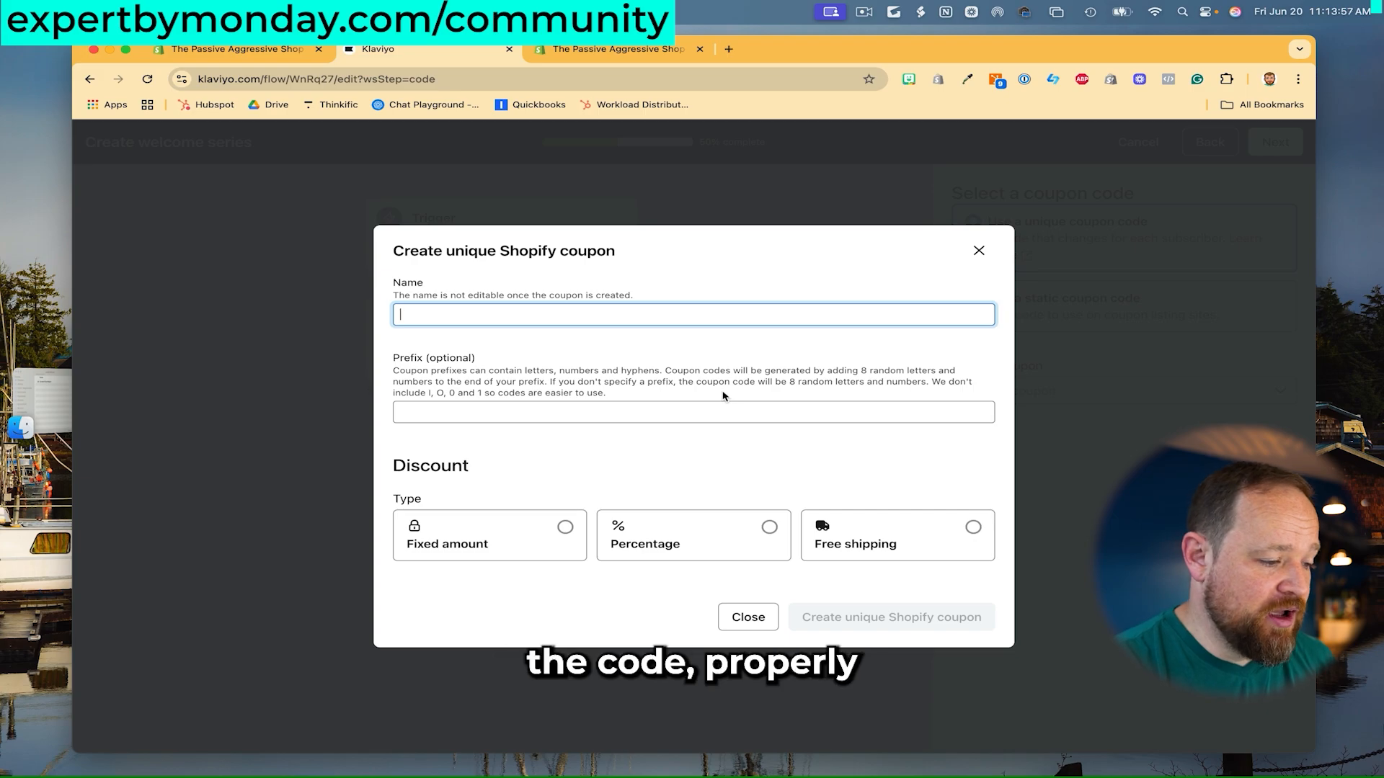
text(Welcome)
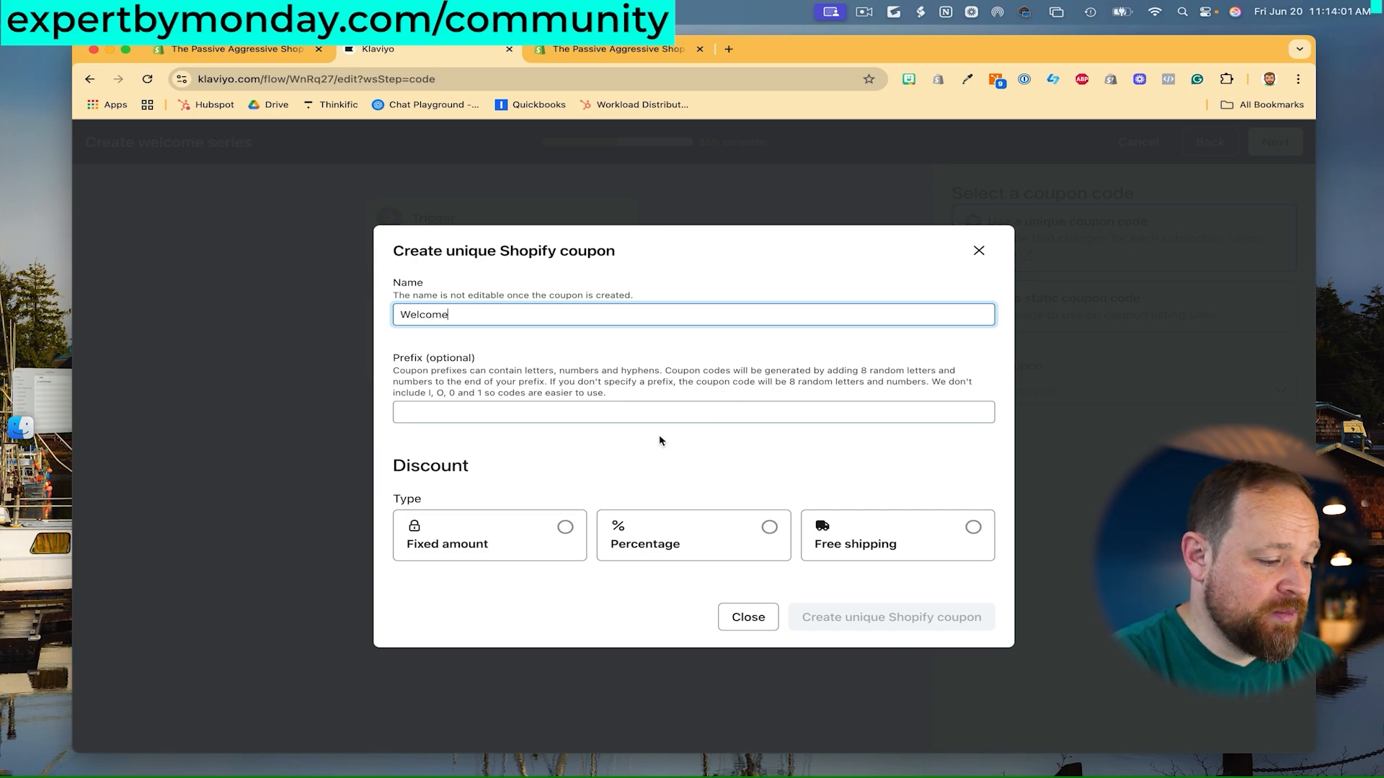
click(578, 414)
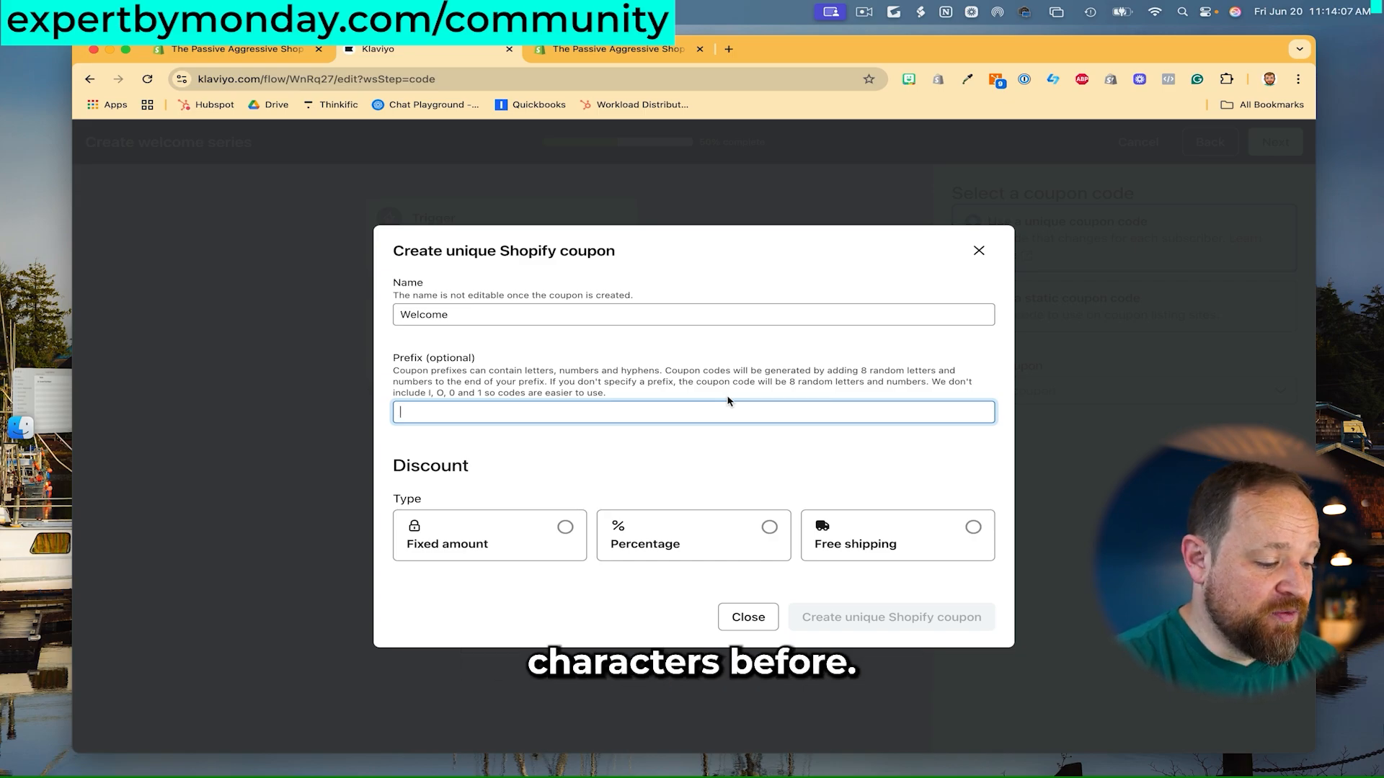
- Make the Welcome coupon a fixed CA$ 1 off the entire order and create it
click(769, 527)
click(586, 528)
text(0)
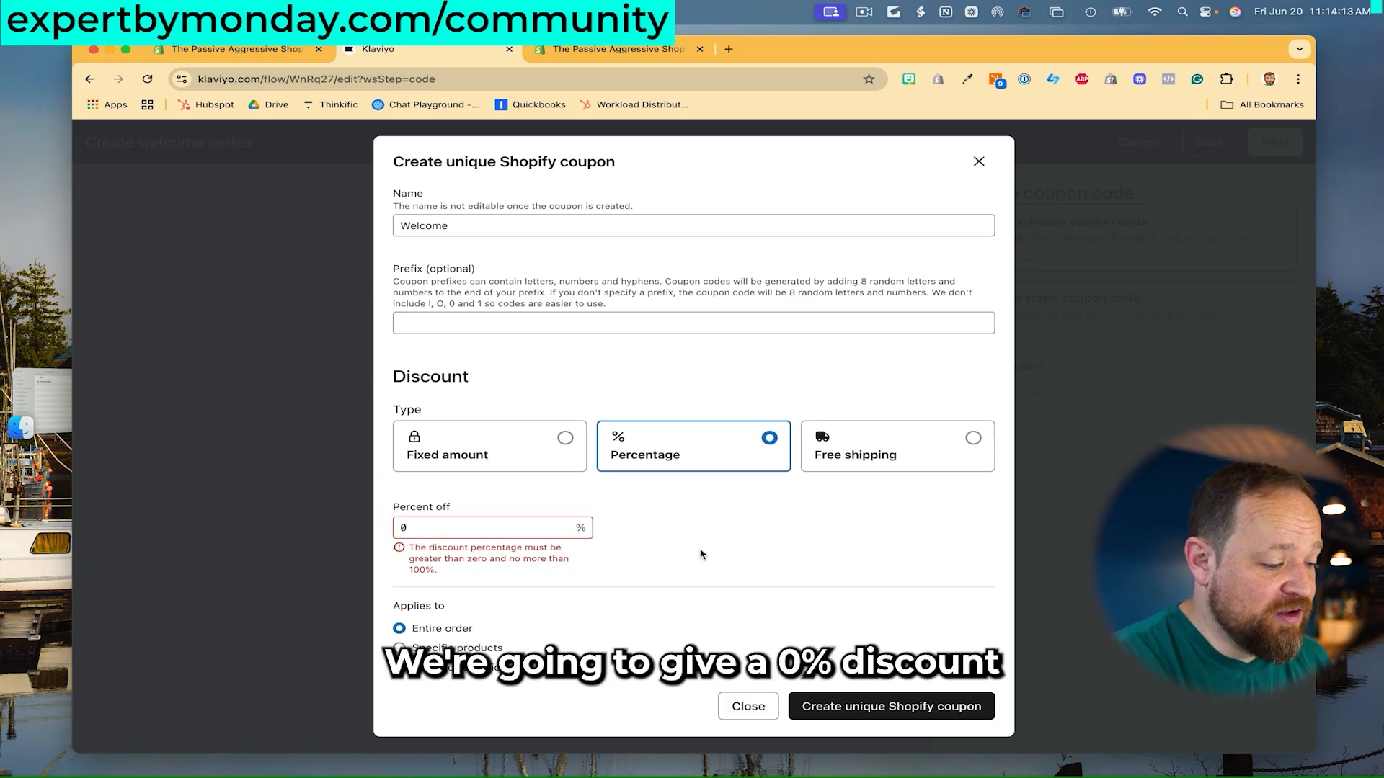
click(485, 533)
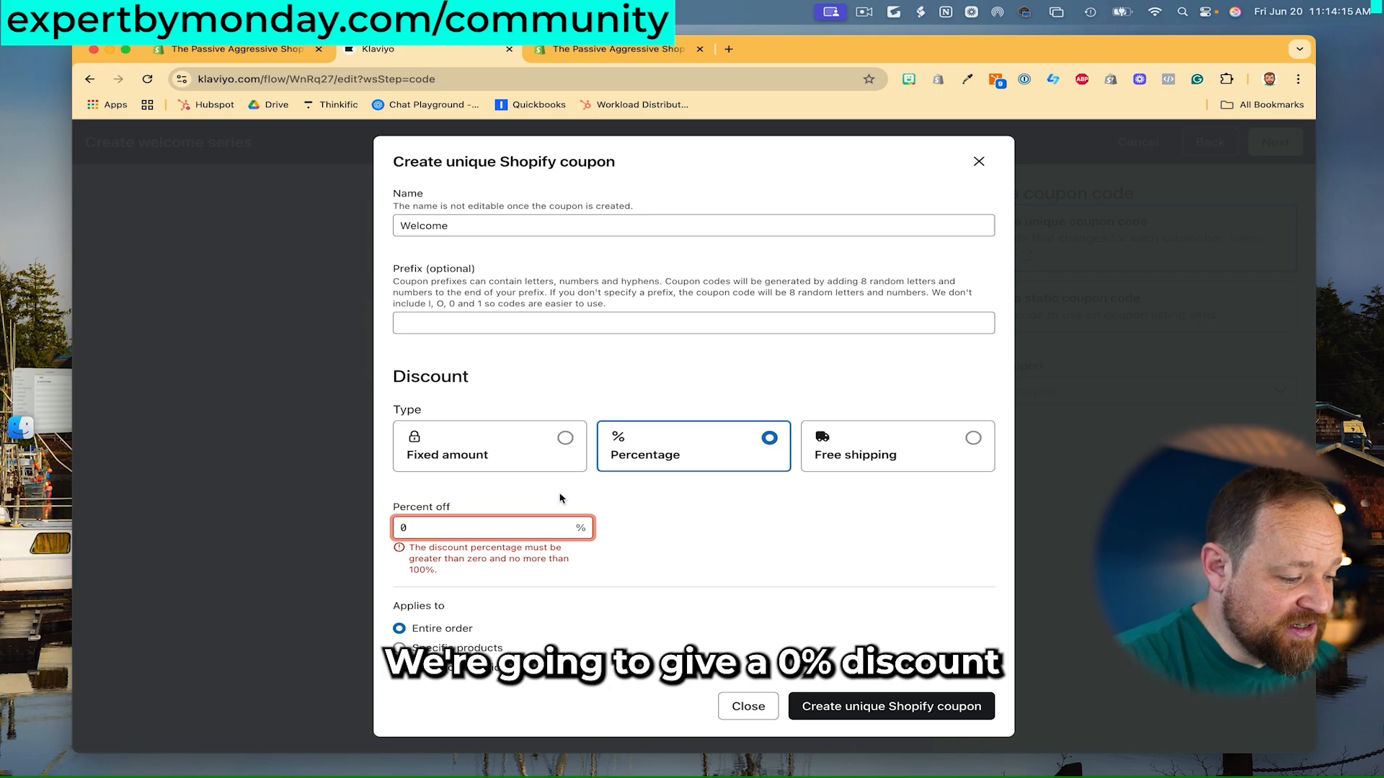
click(565, 437)
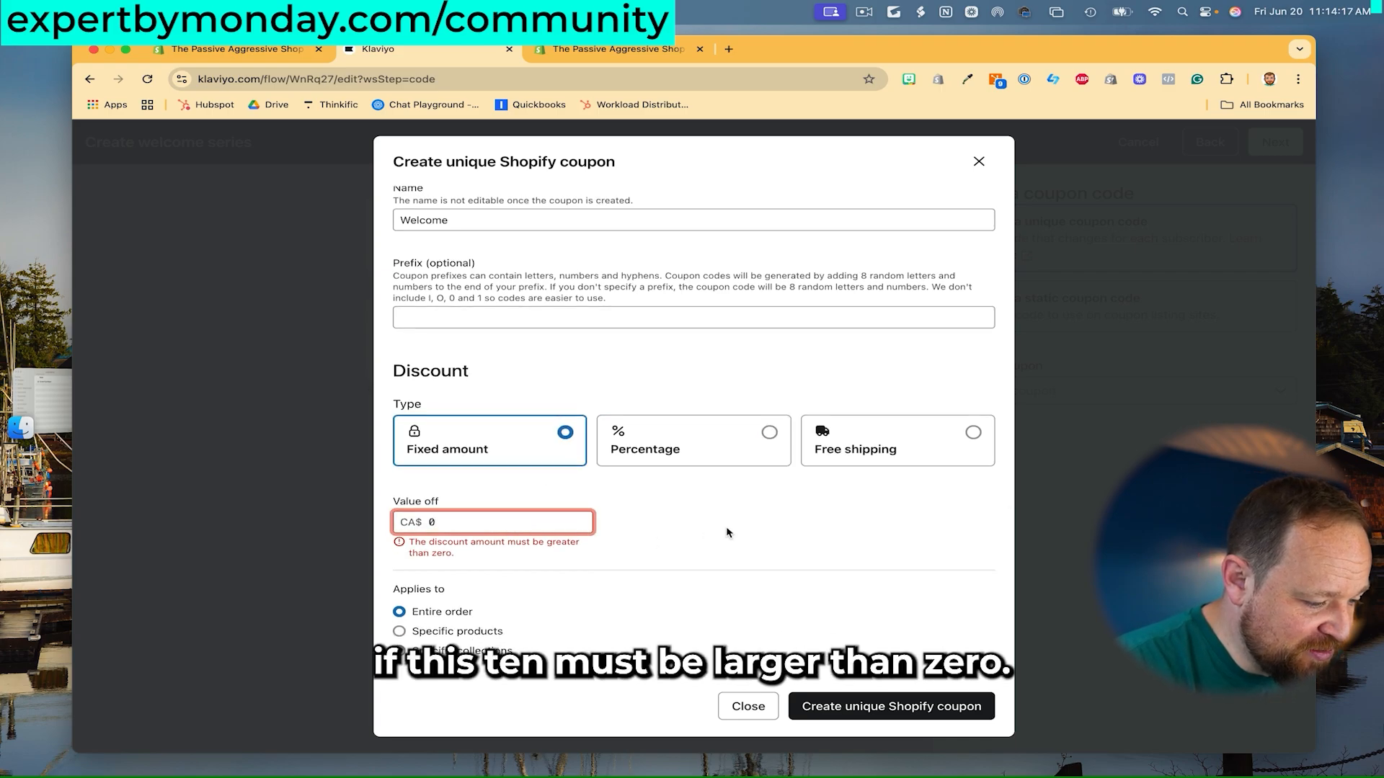
key(BackSpace)
text(1)
click(761, 531)
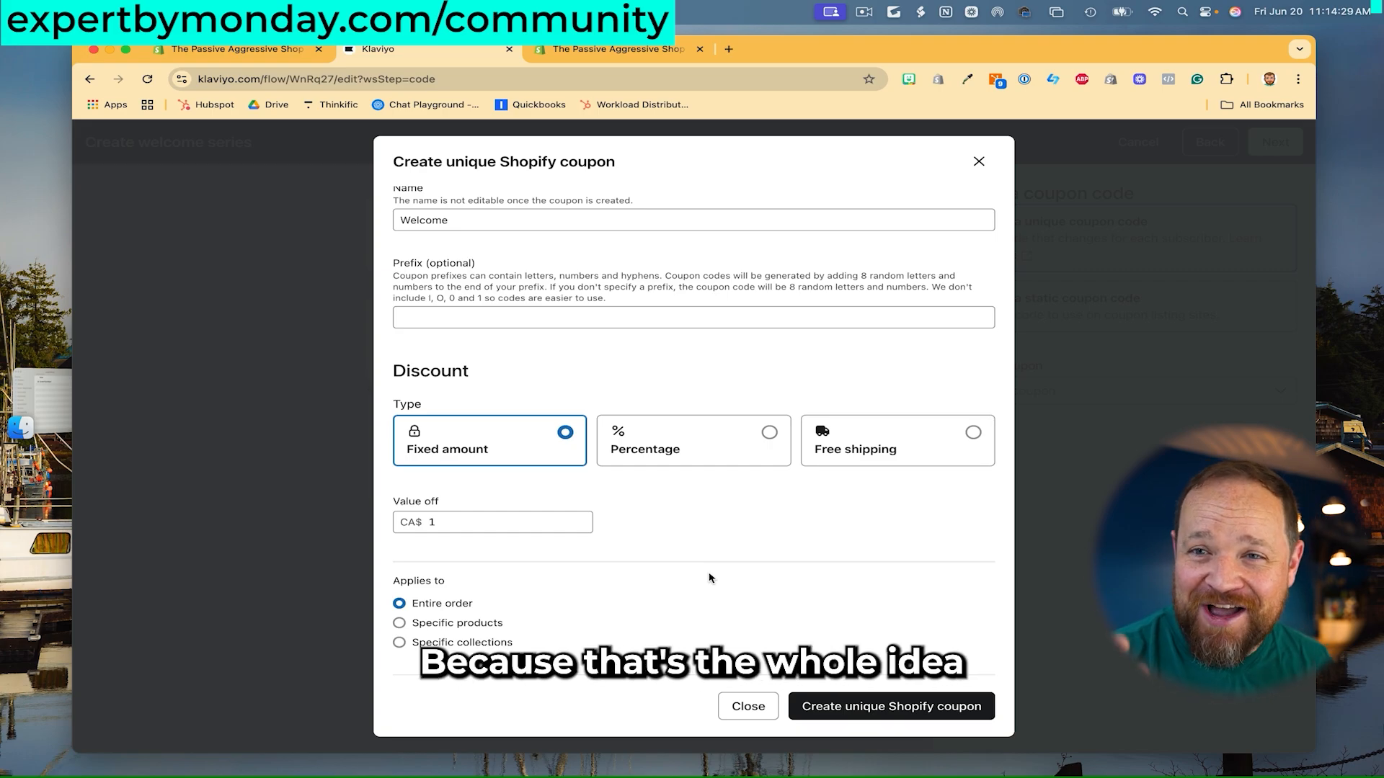
click(856, 704)
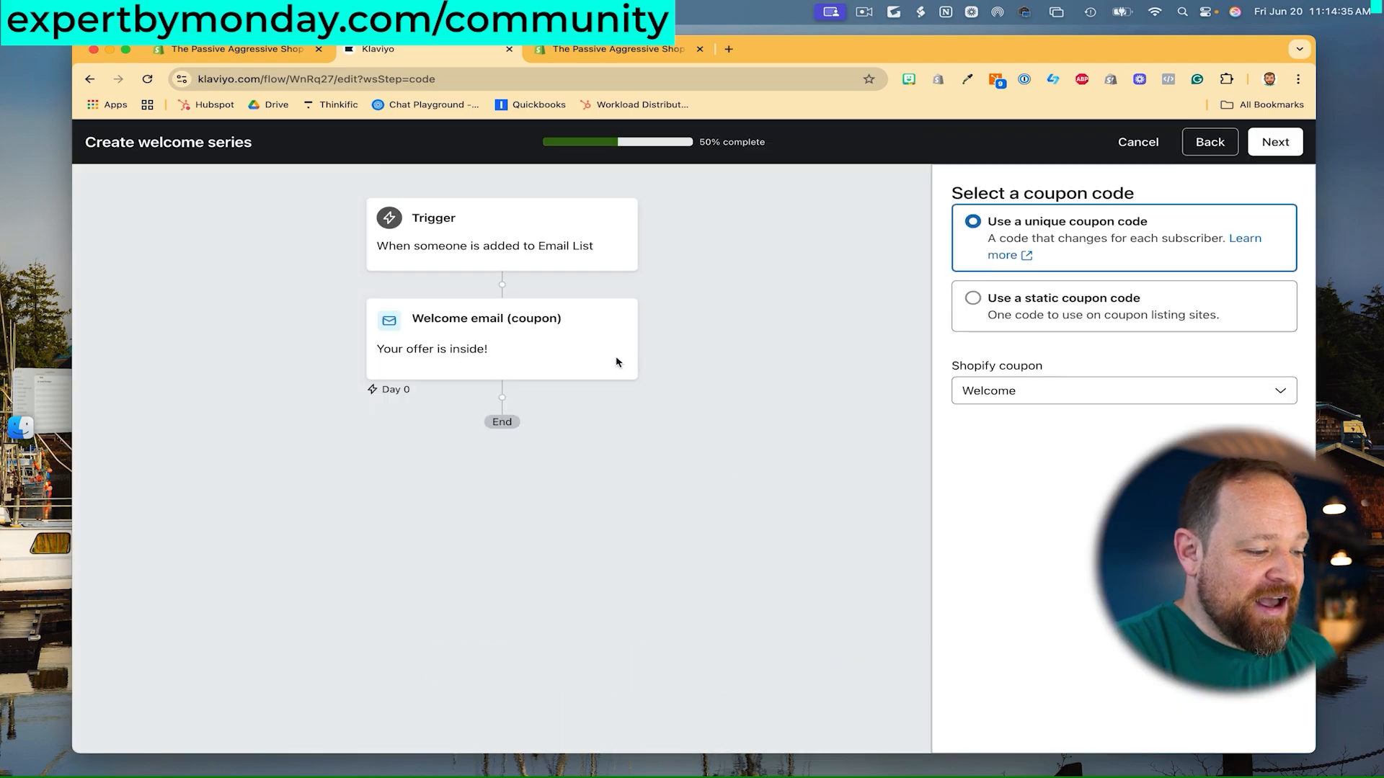
- Move past the coupon step and review the coupon reminder sent to non-buyers 3 days later
click(1274, 142)
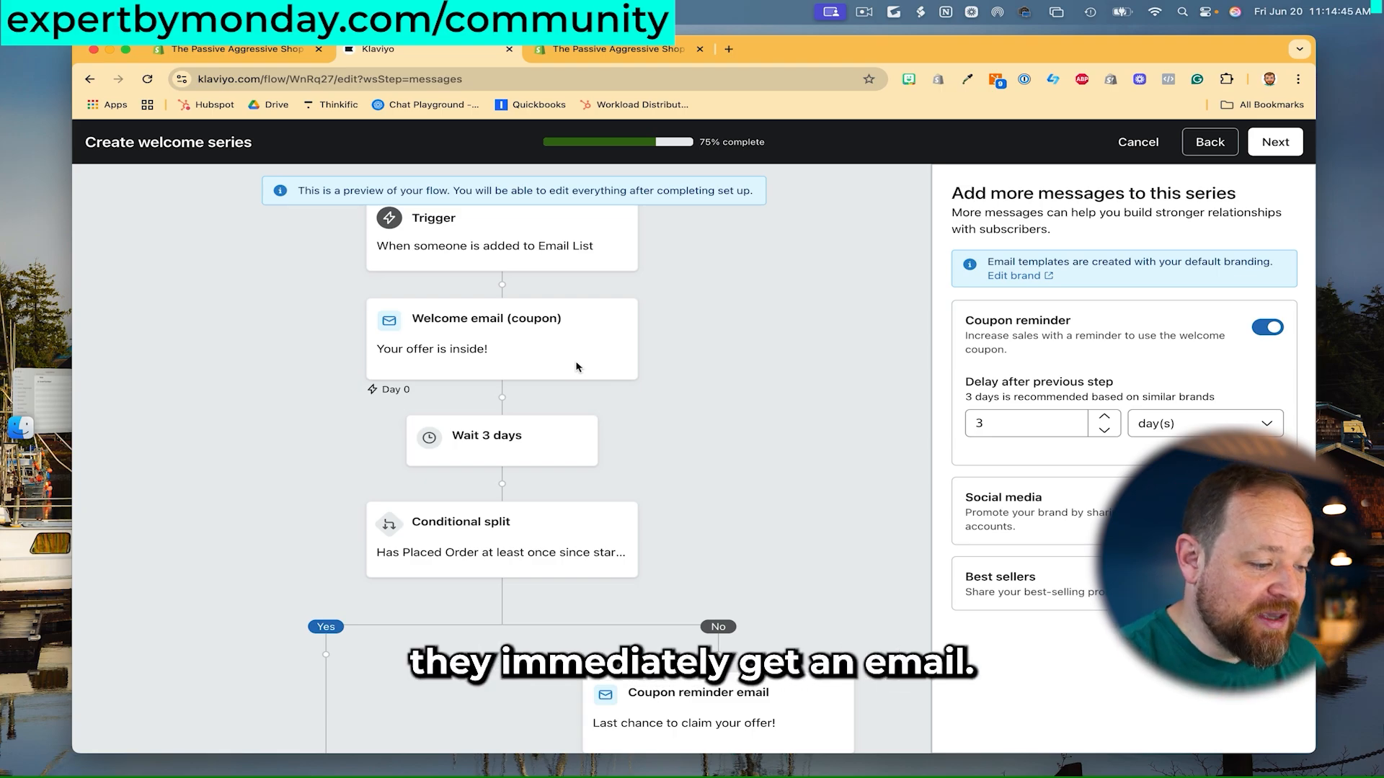
scroll(576, 367, down, 2)
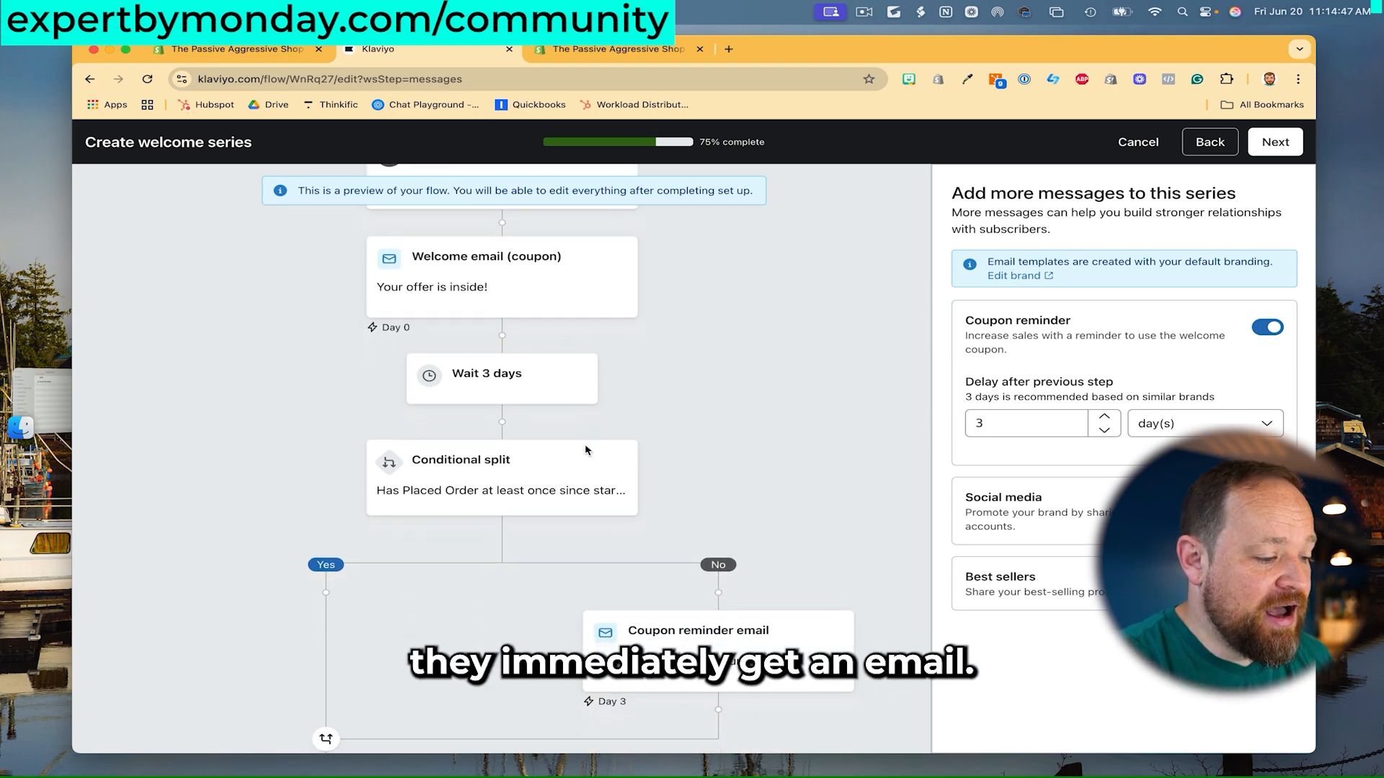
scroll(683, 410, down, 4)
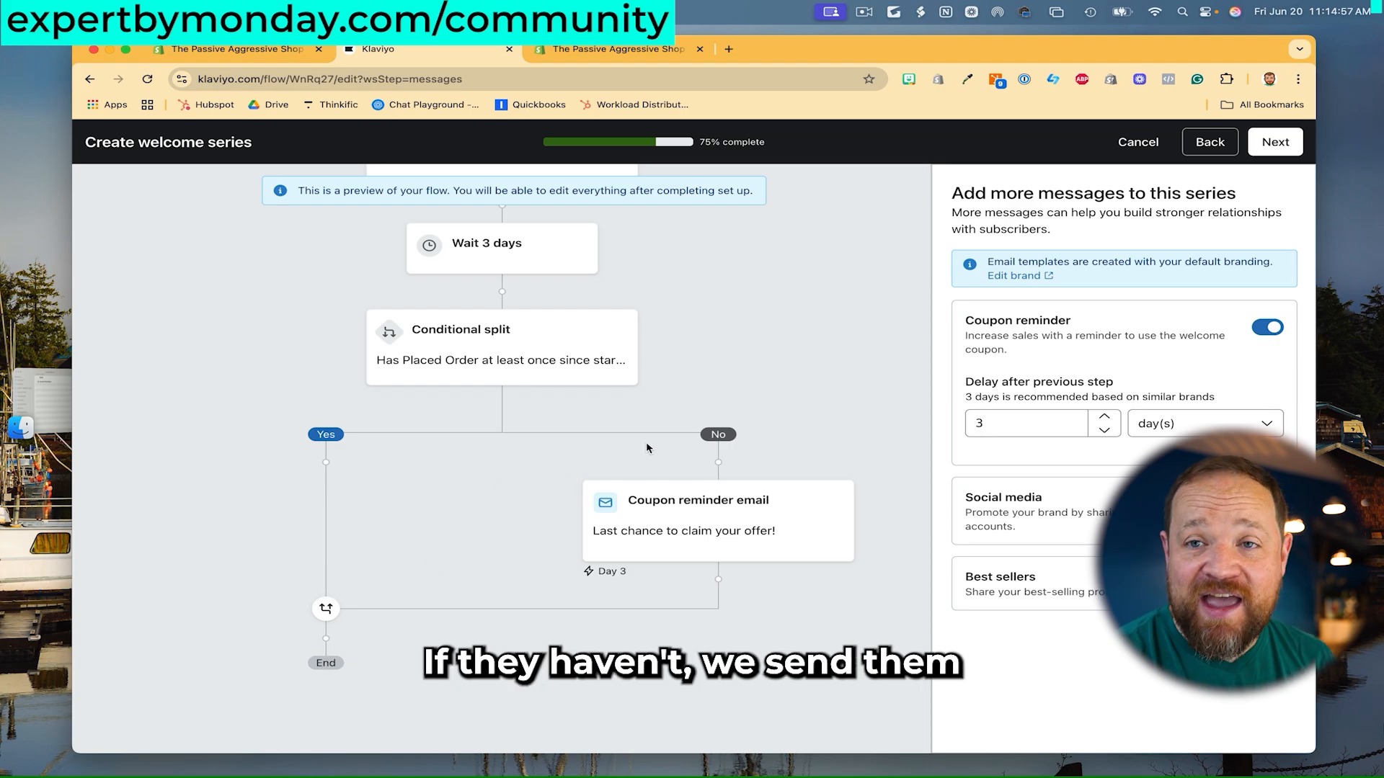
scroll(857, 446, down, 1)
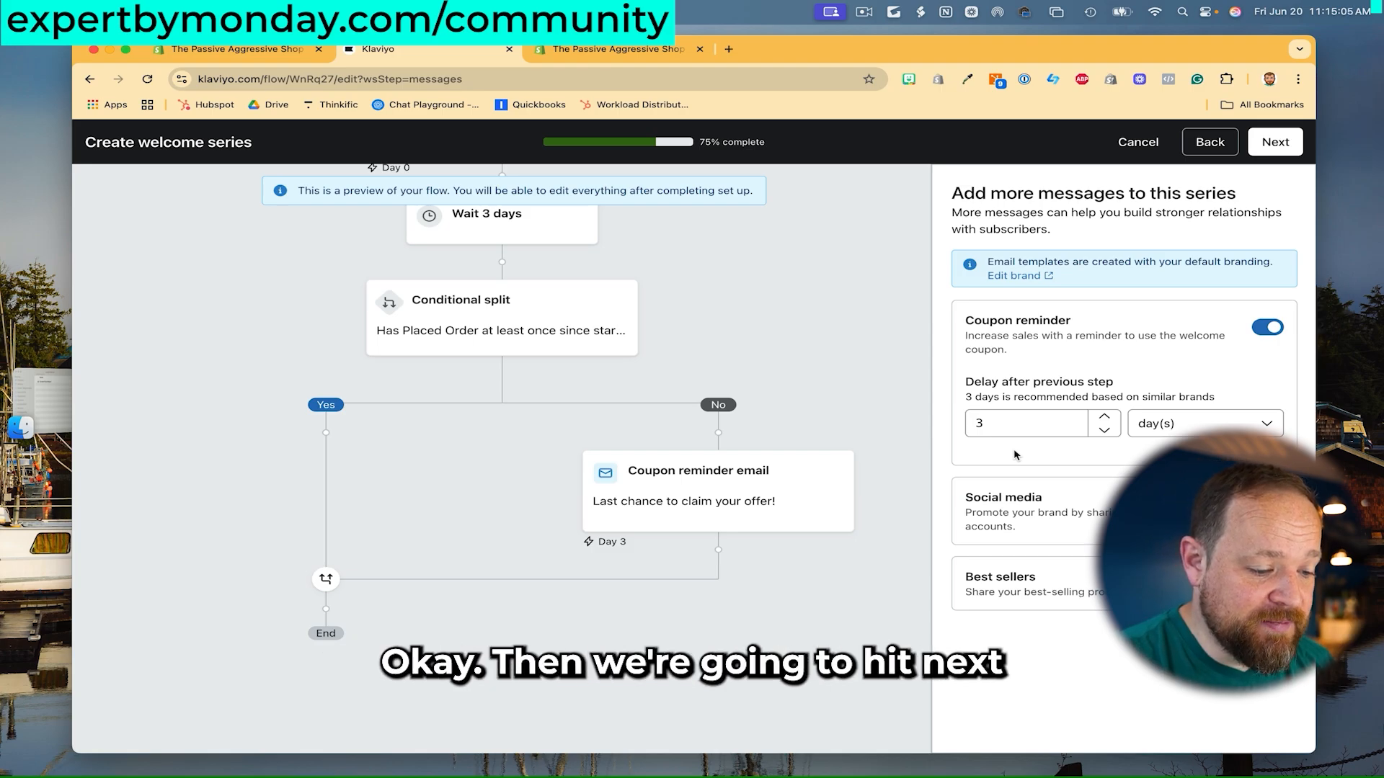
- Generate the Email Welcome Series with Discount flow, save it as Live, and return to Flows
click(1275, 144)
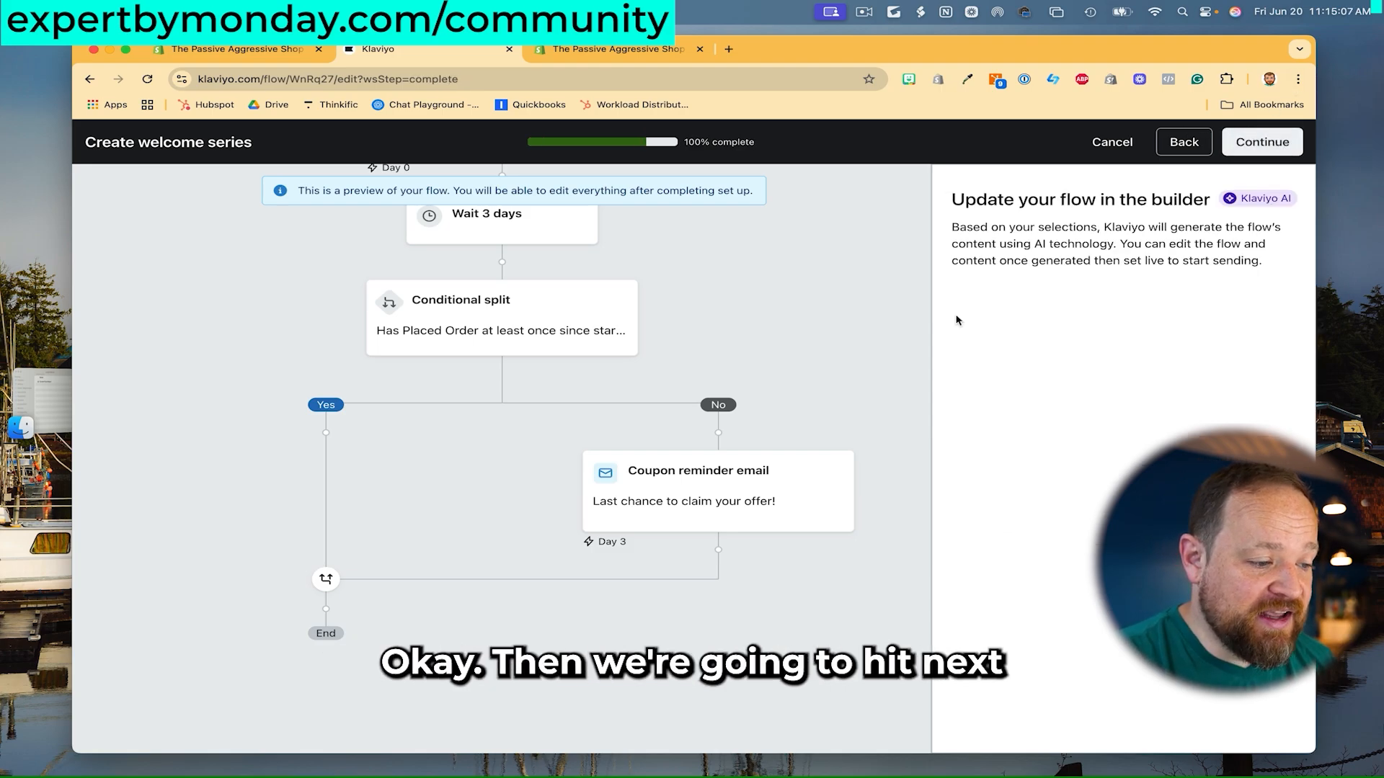
click(1272, 147)
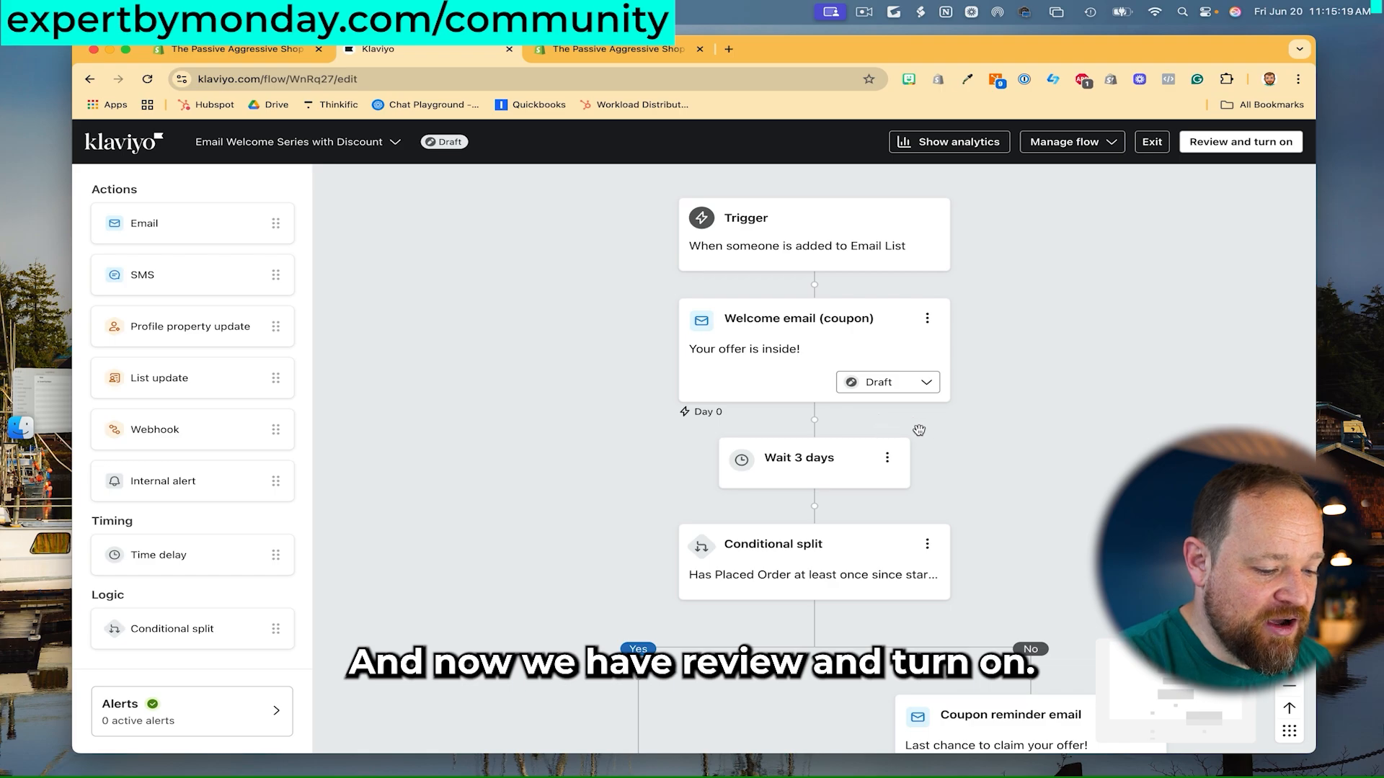
scroll(991, 424, down, 3)
click(1229, 143)
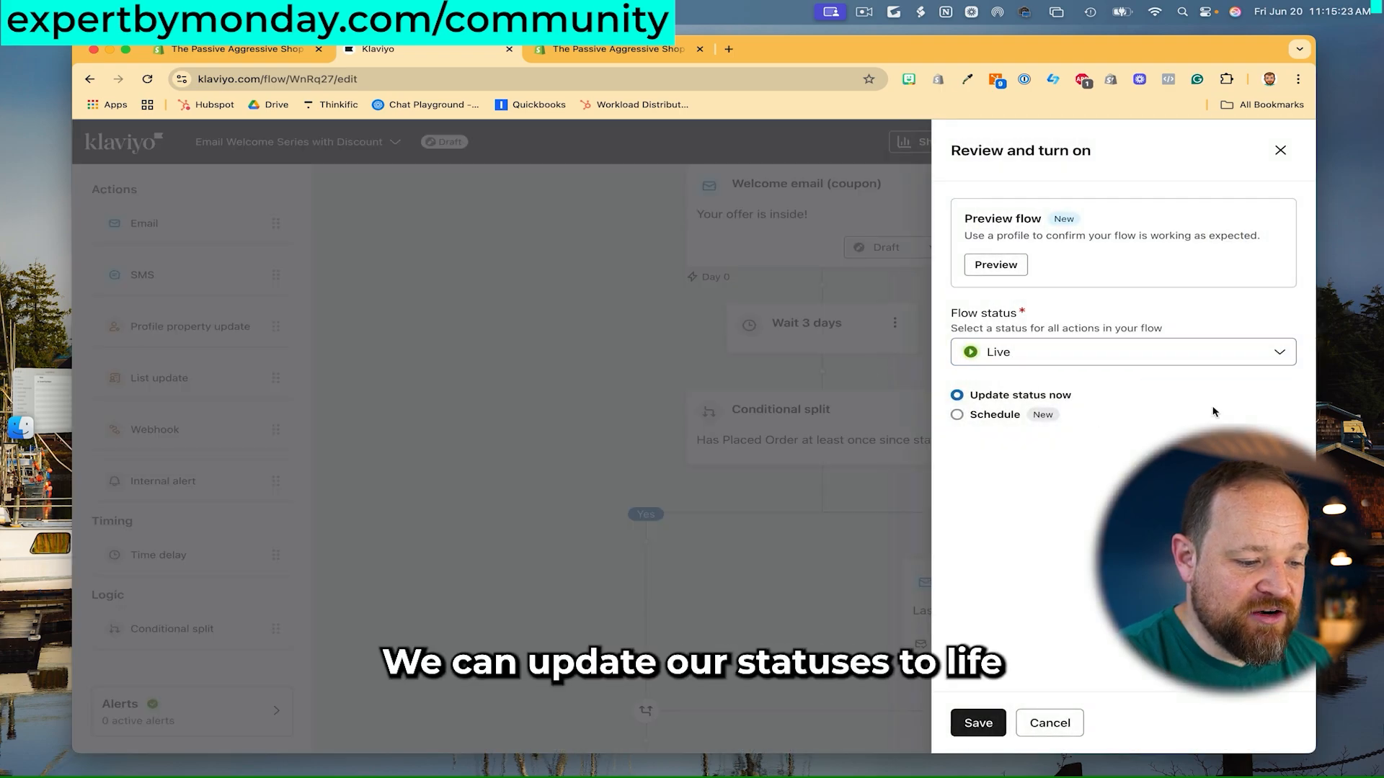
click(979, 723)
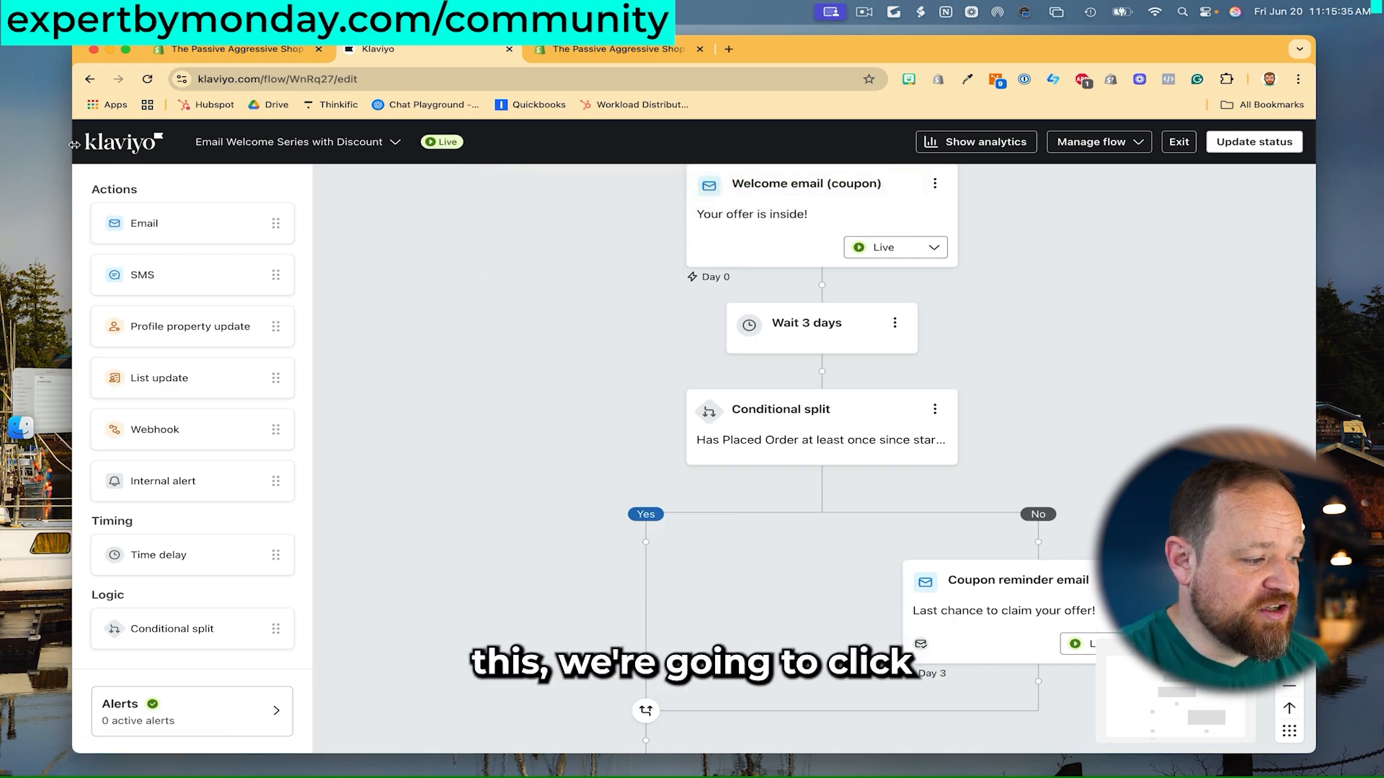
click(124, 149)
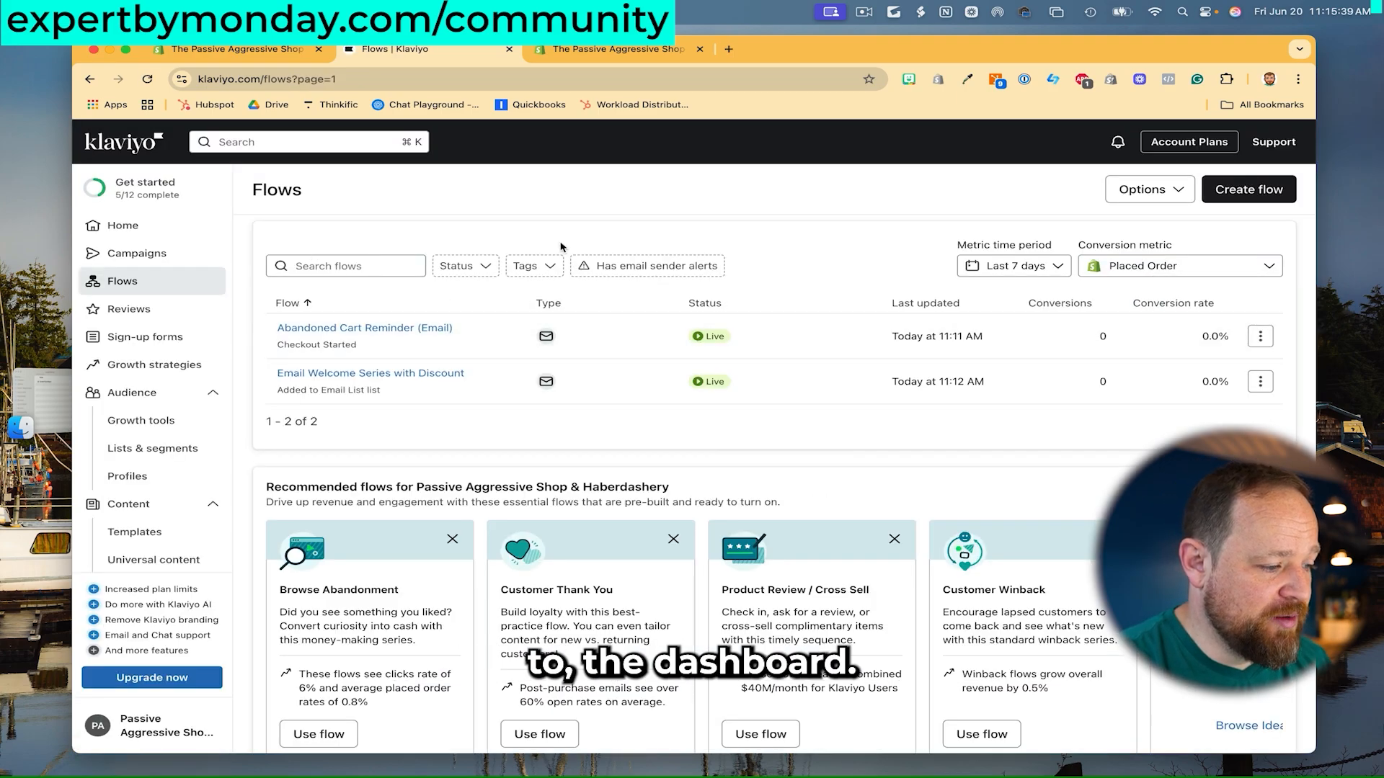
- Use the Browse Abandonment template from Recommended flows
scroll(577, 437, down, 2)
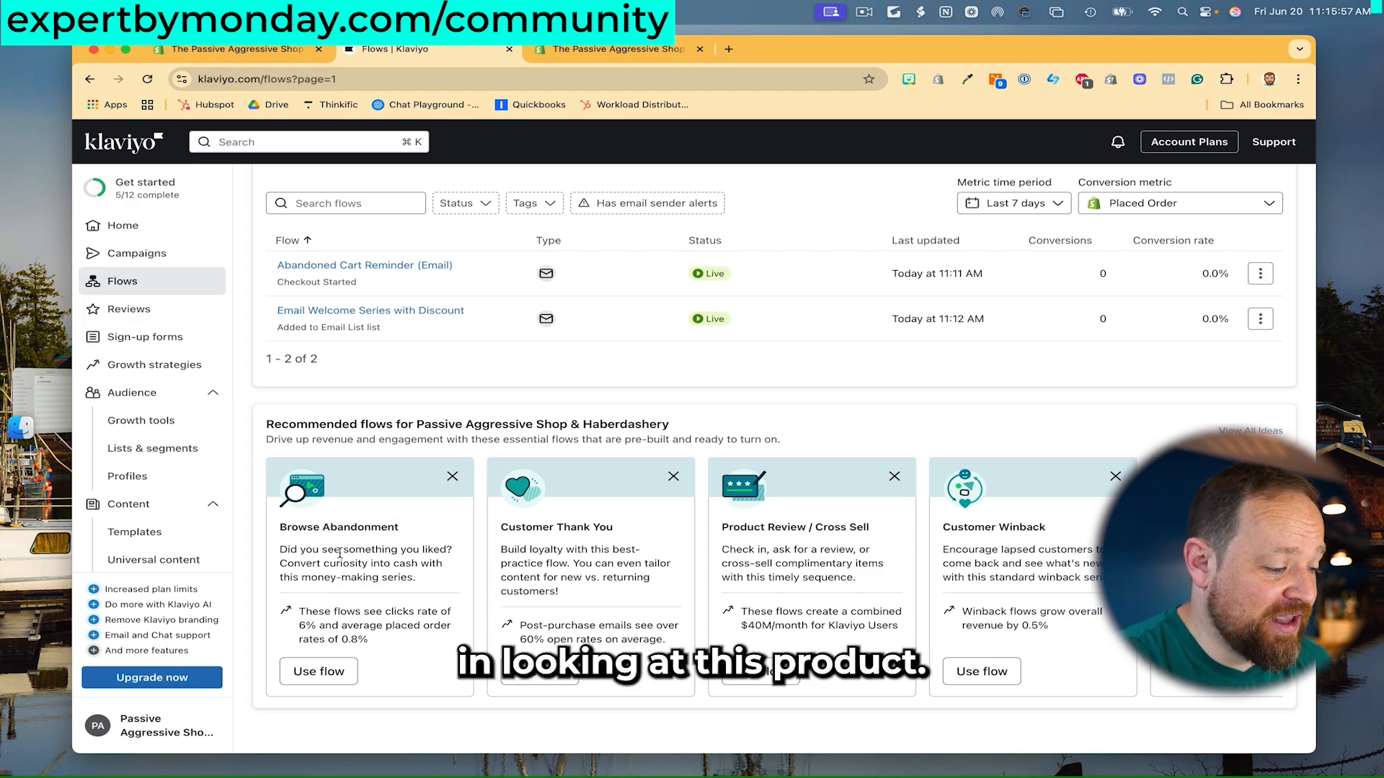
click(331, 672)
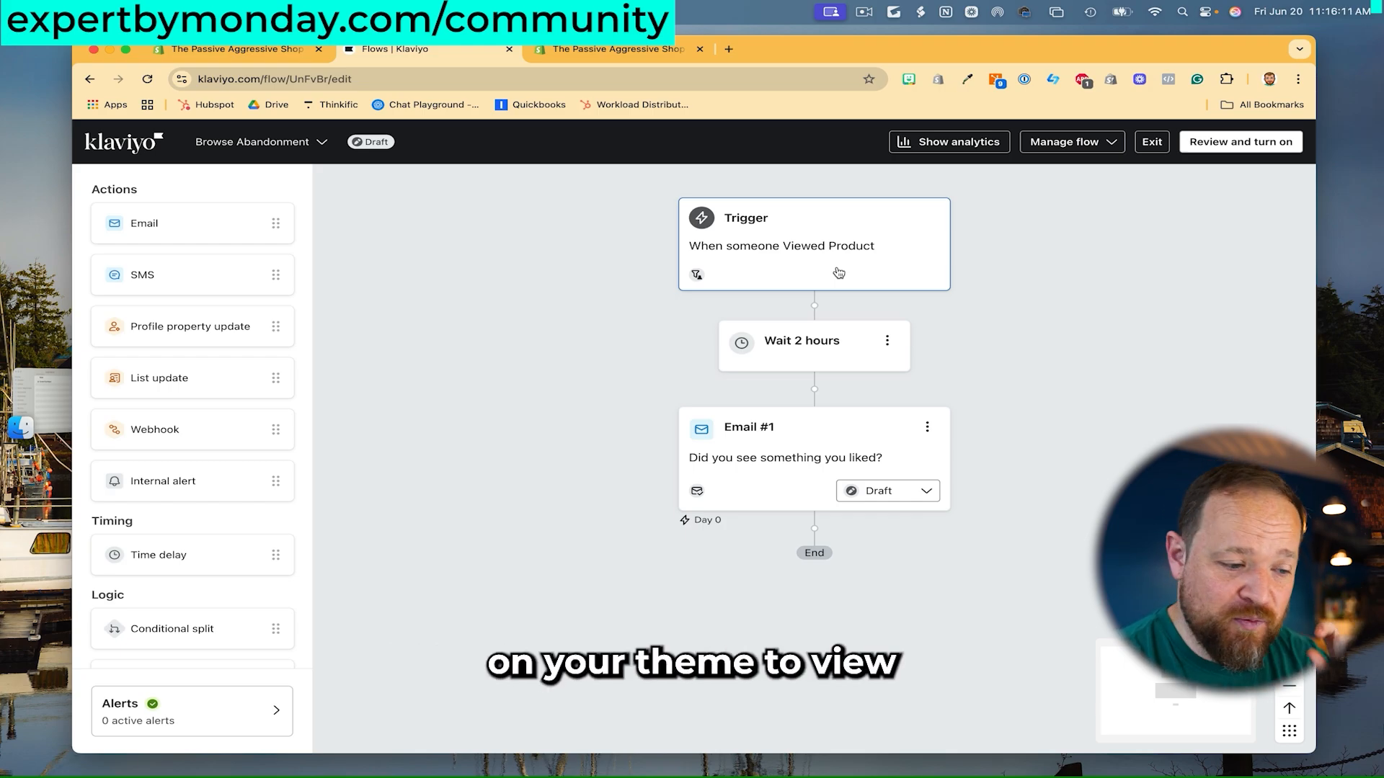
- Check the Viewed Product trigger and Email #1, then save Browse Abandonment as Live
click(839, 273)
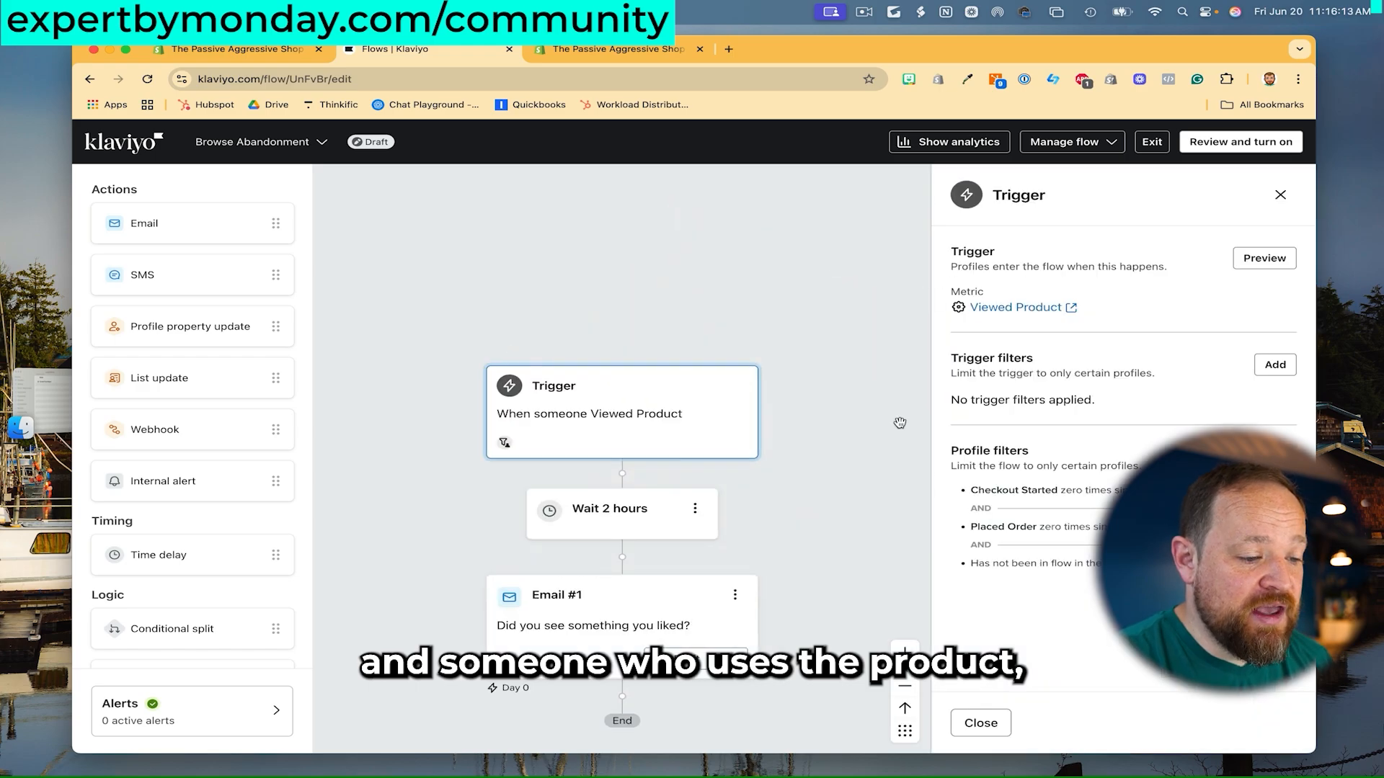
click(638, 610)
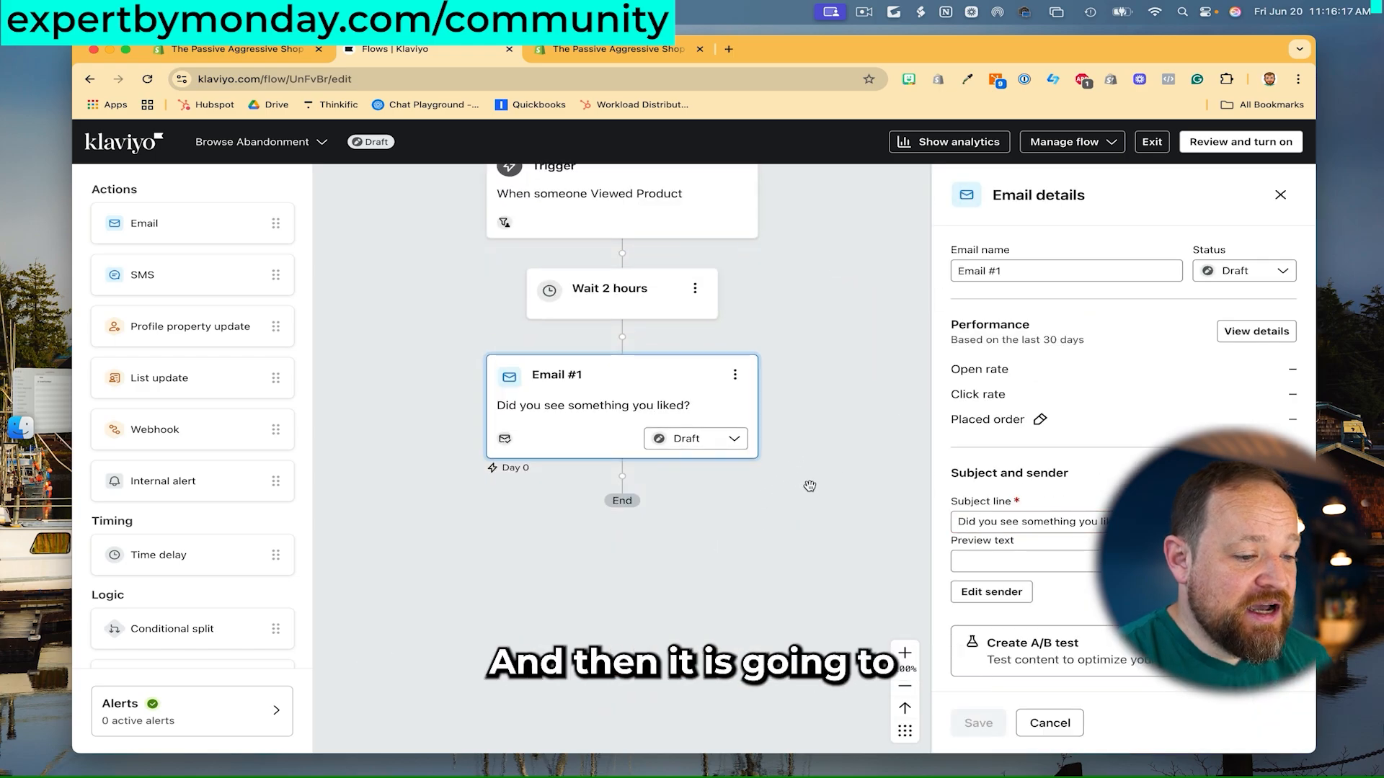
scroll(838, 410, up, 1)
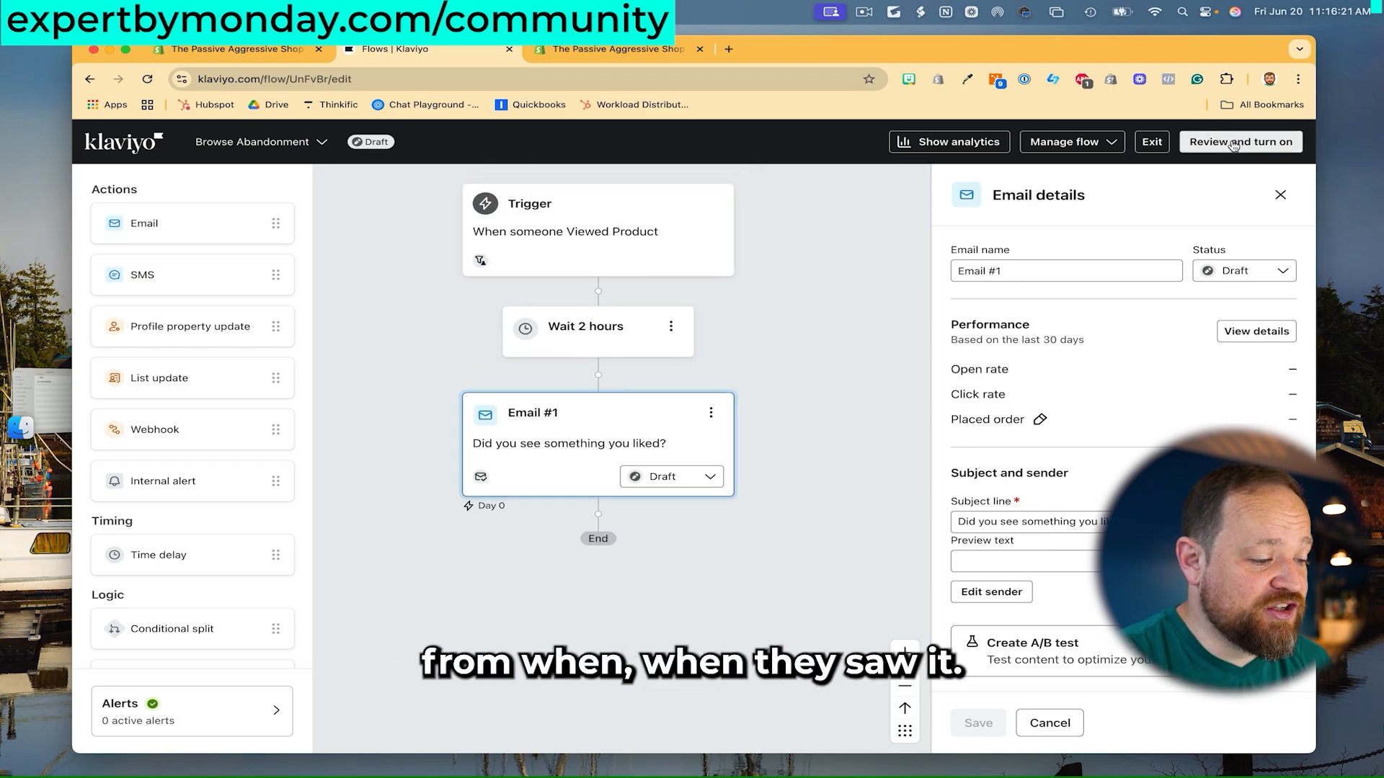
click(1234, 143)
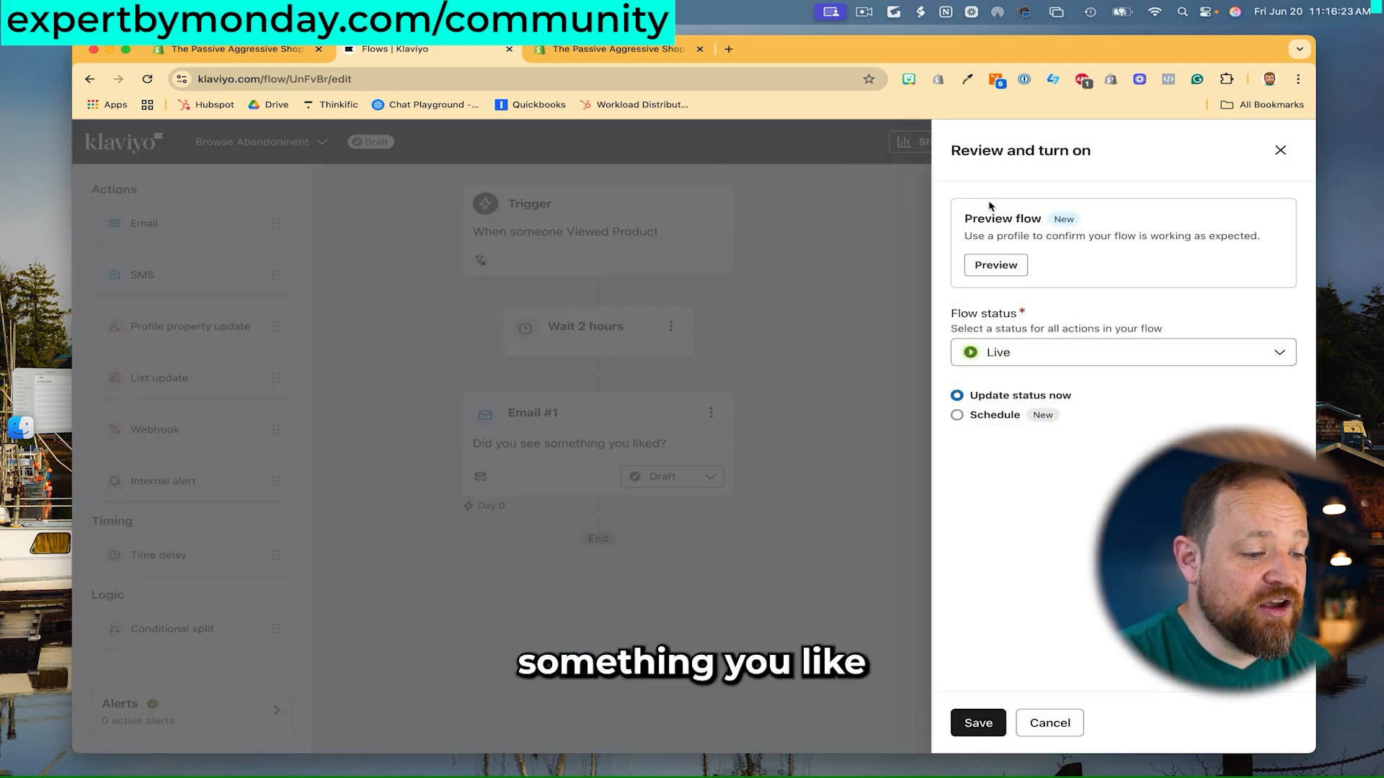
click(979, 730)
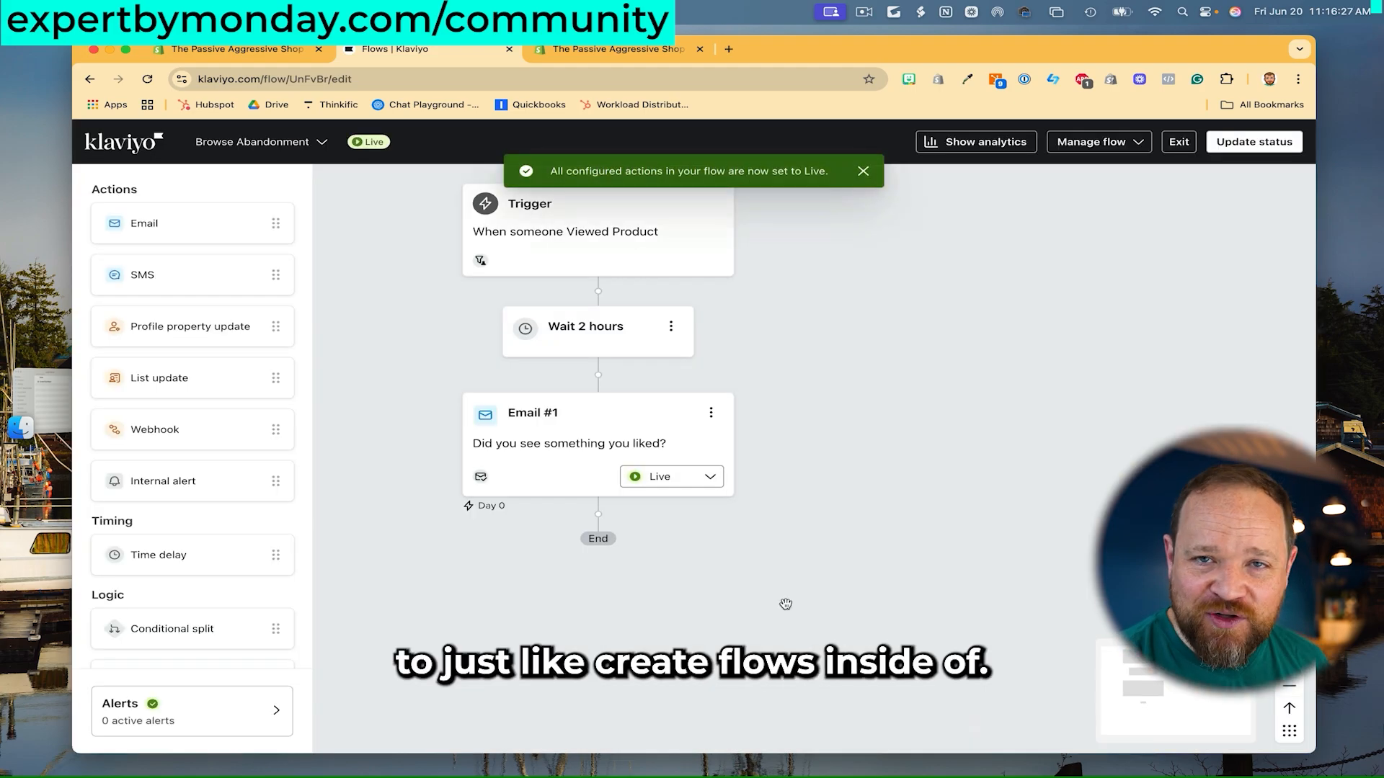
click(138, 148)
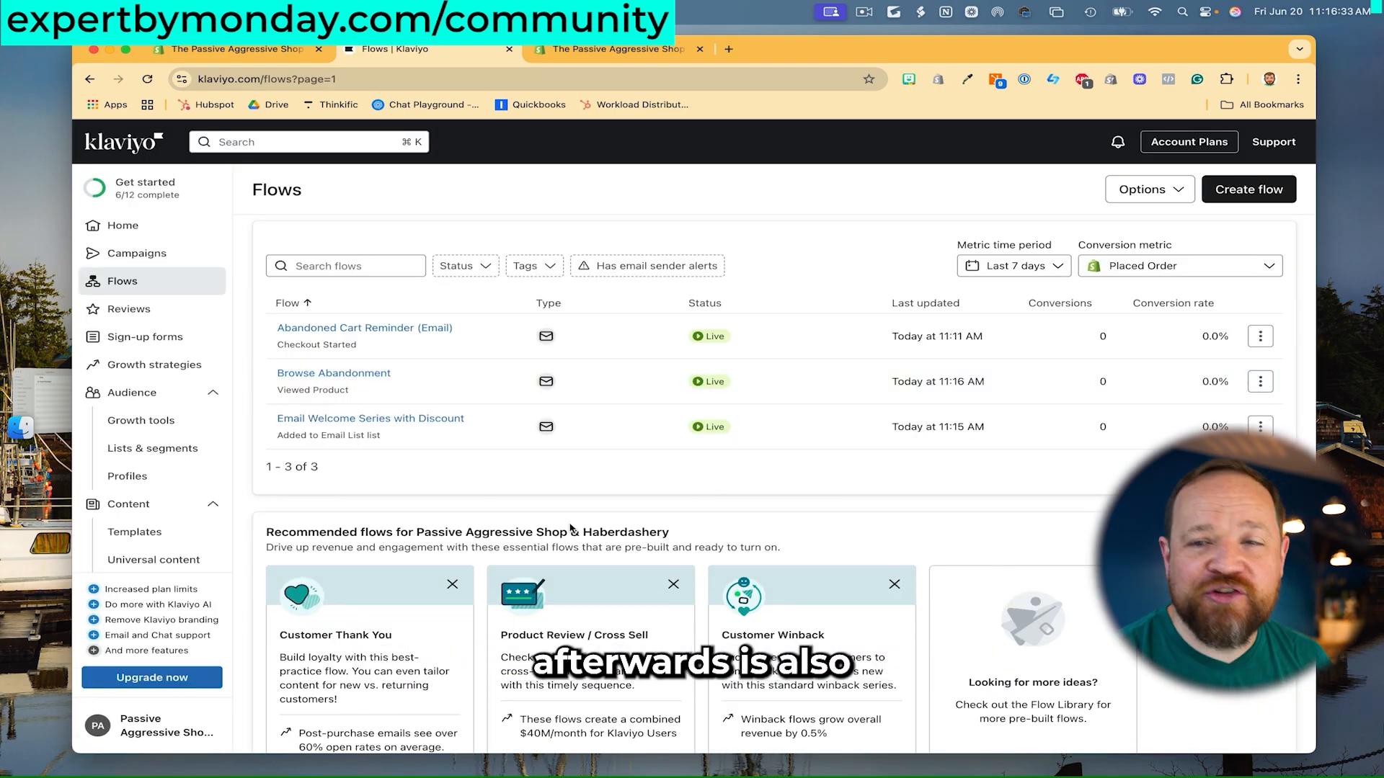
- Start a Customer Thank You flow from its template and review its Placed Order trigger
scroll(569, 530, down, 3)
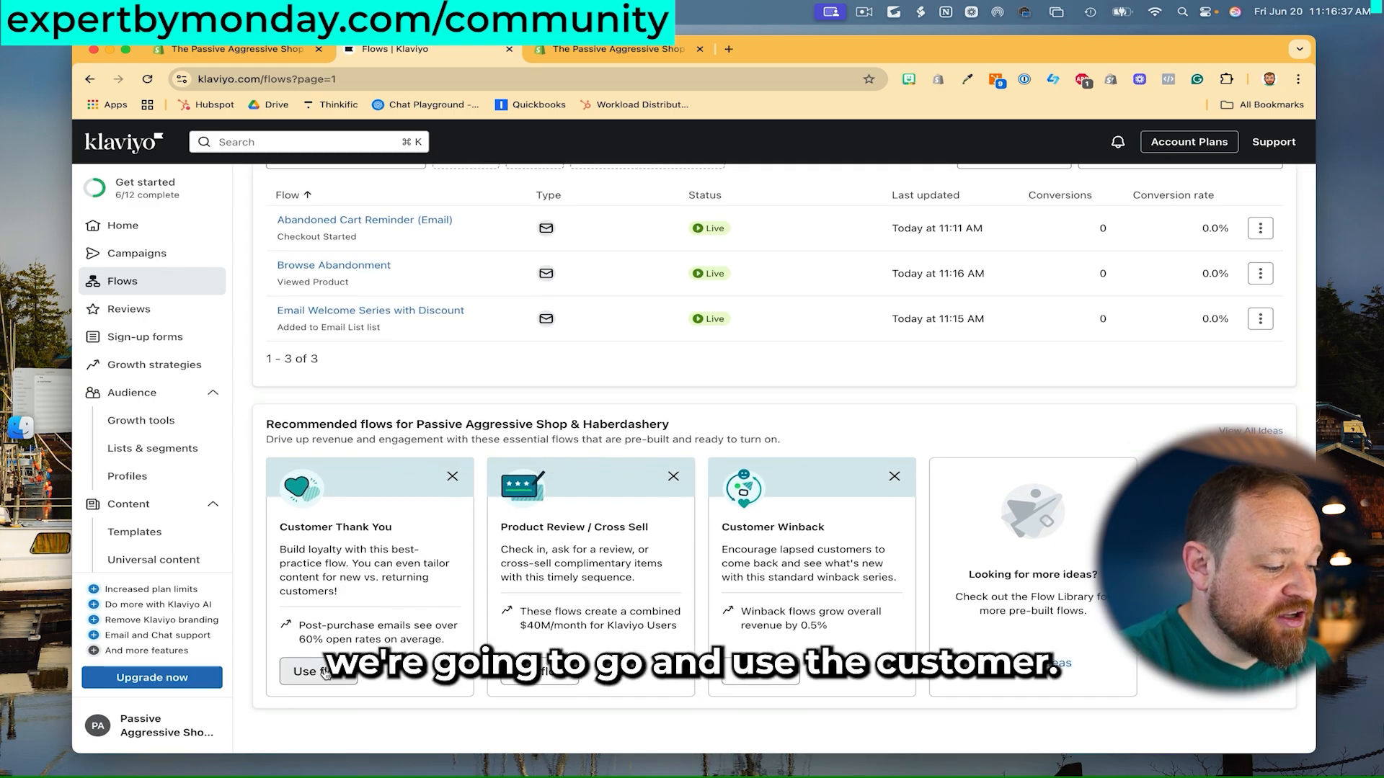
click(323, 673)
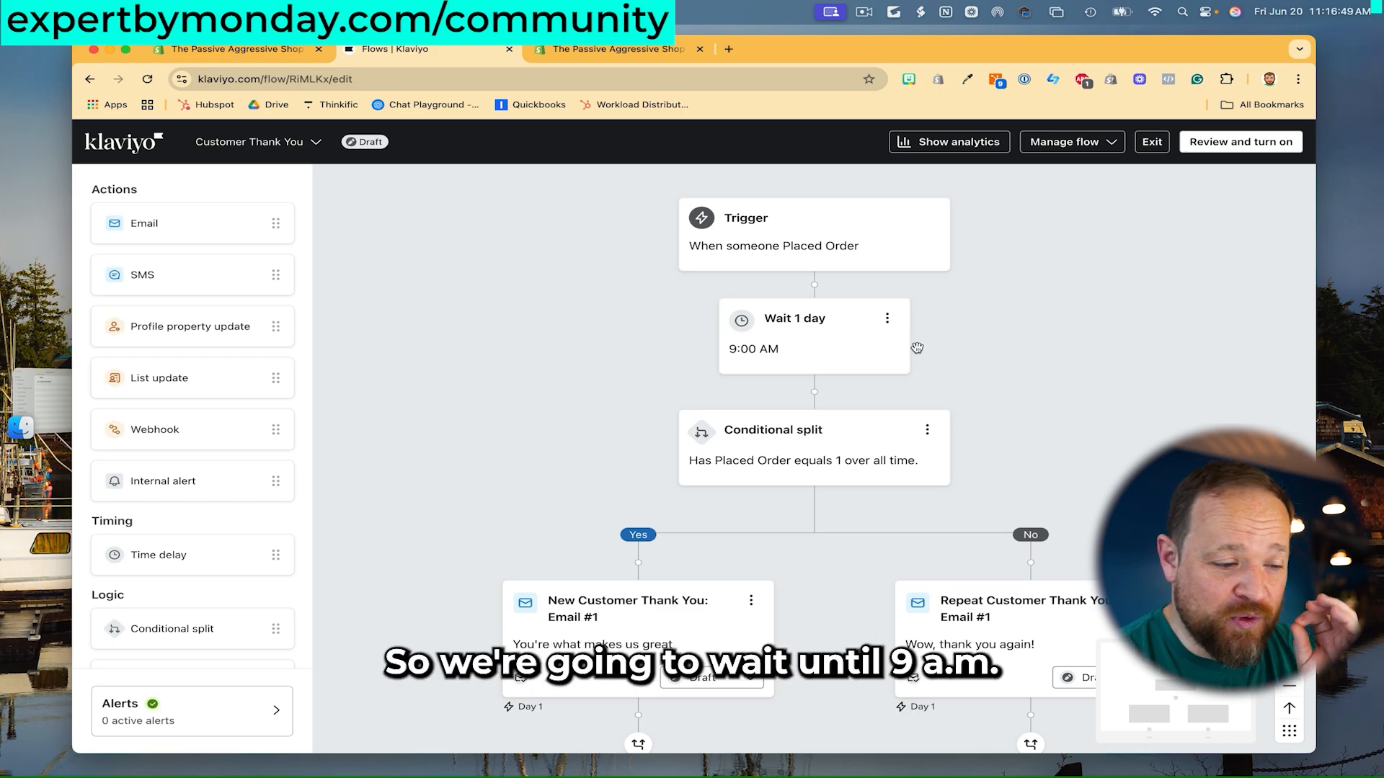
scroll(926, 349, down, 3)
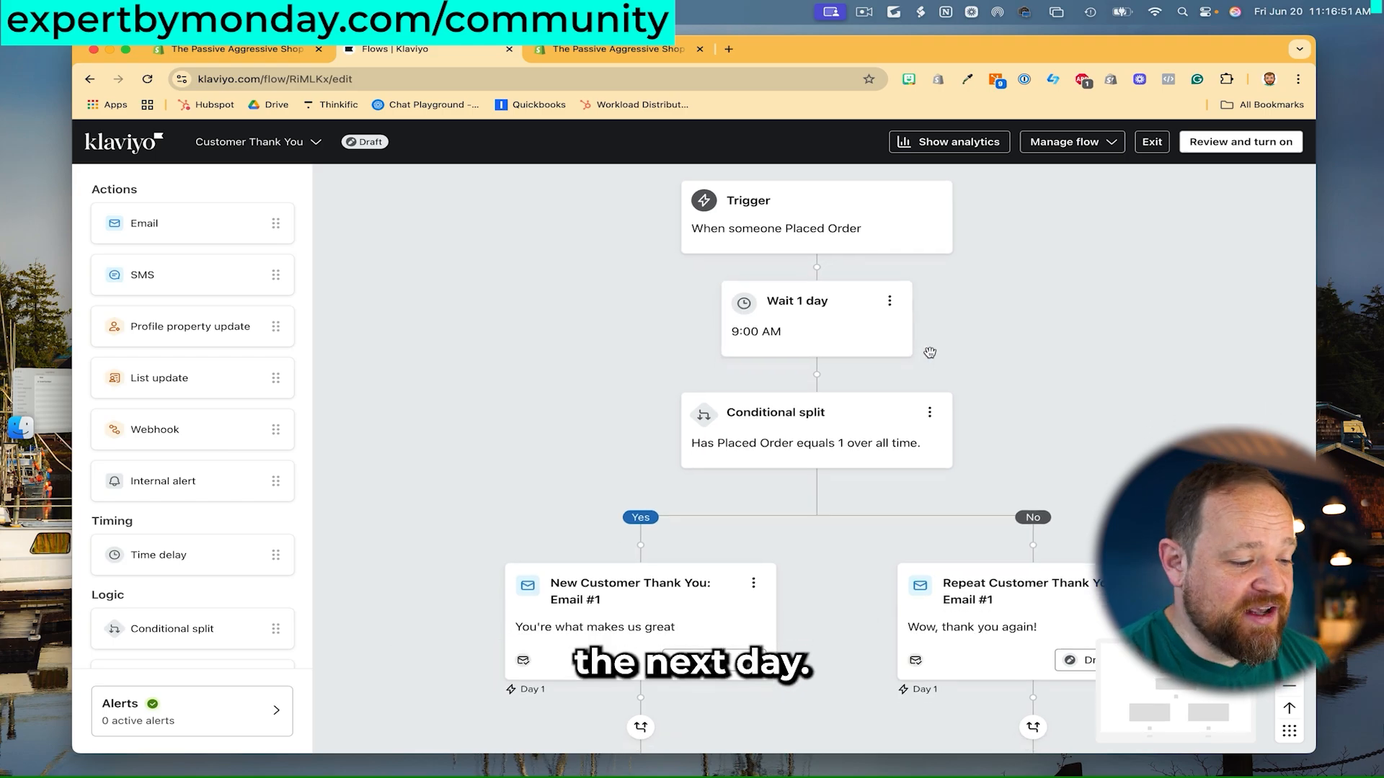
scroll(993, 376, down, 2)
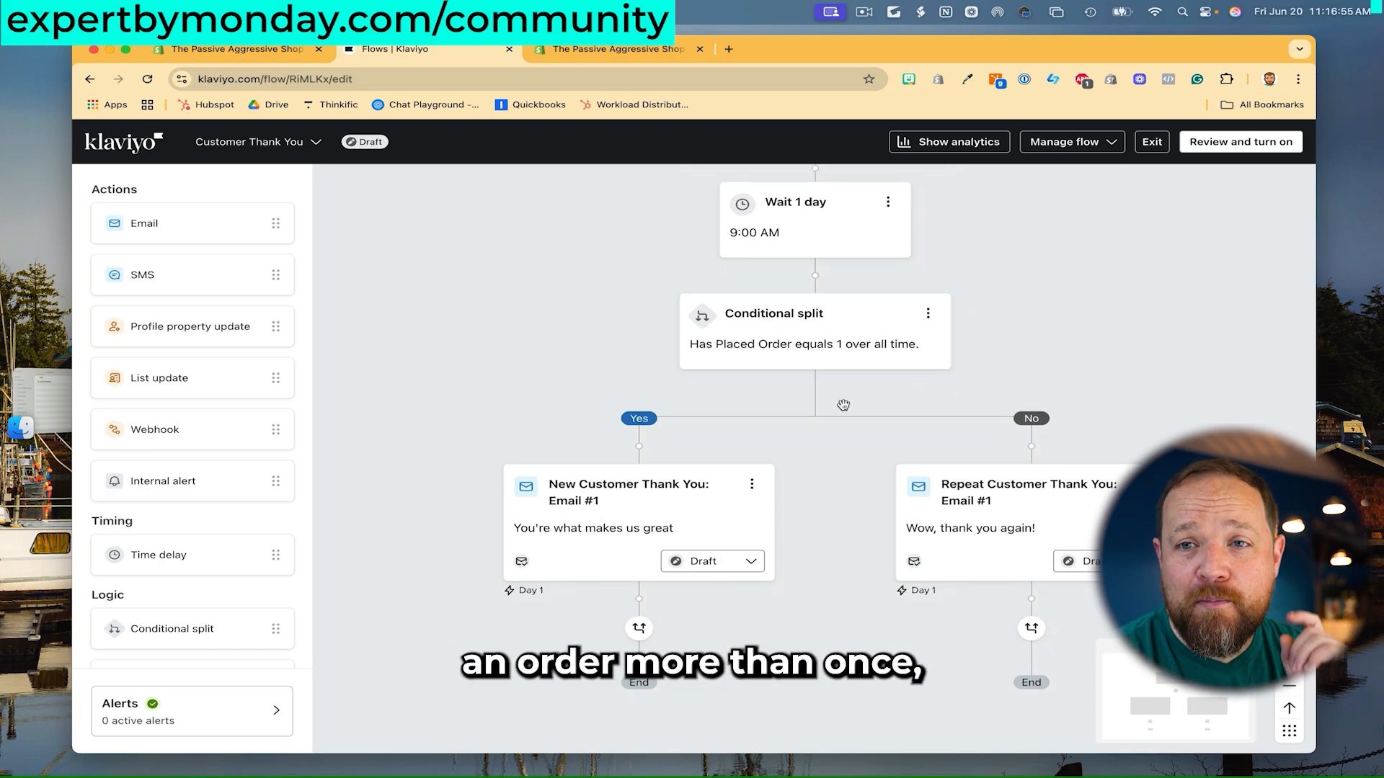
scroll(814, 404, down, 2)
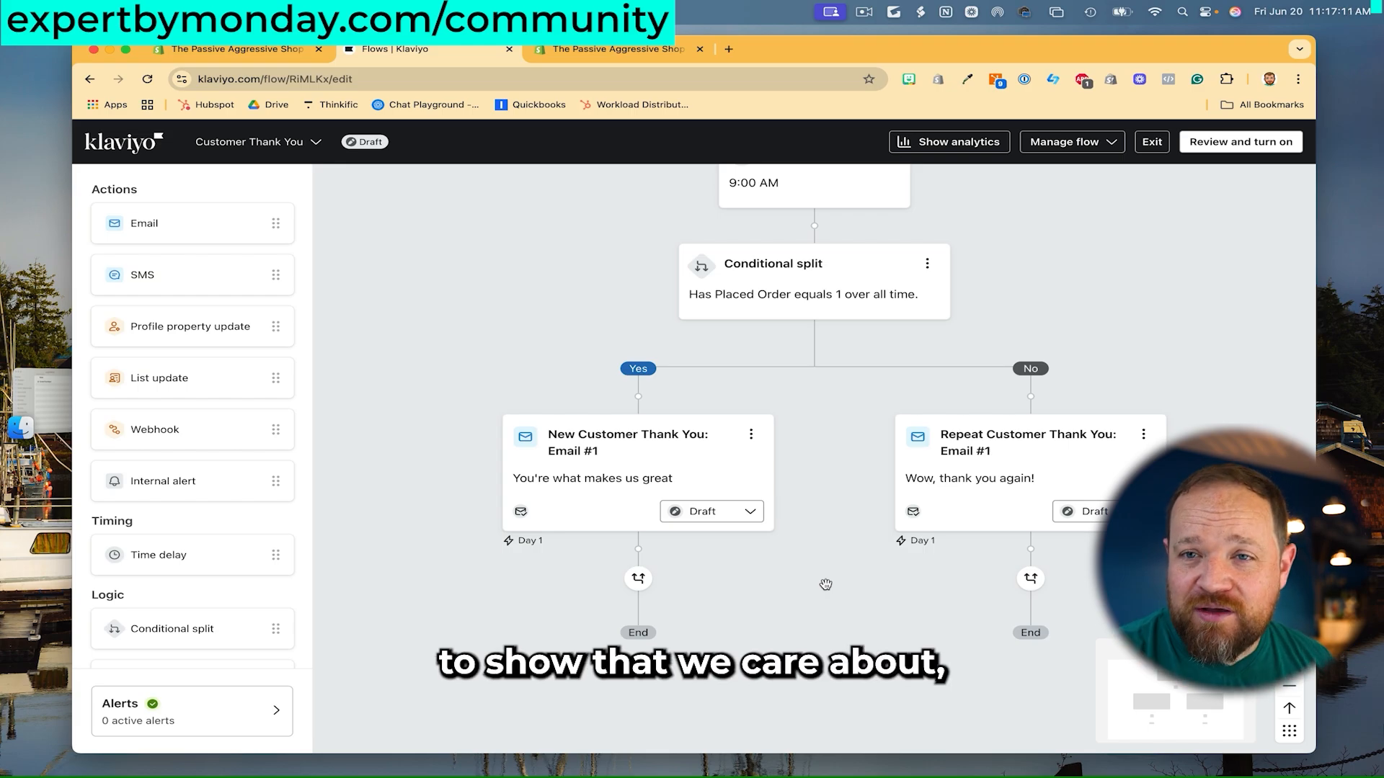
scroll(826, 584, right, 2)
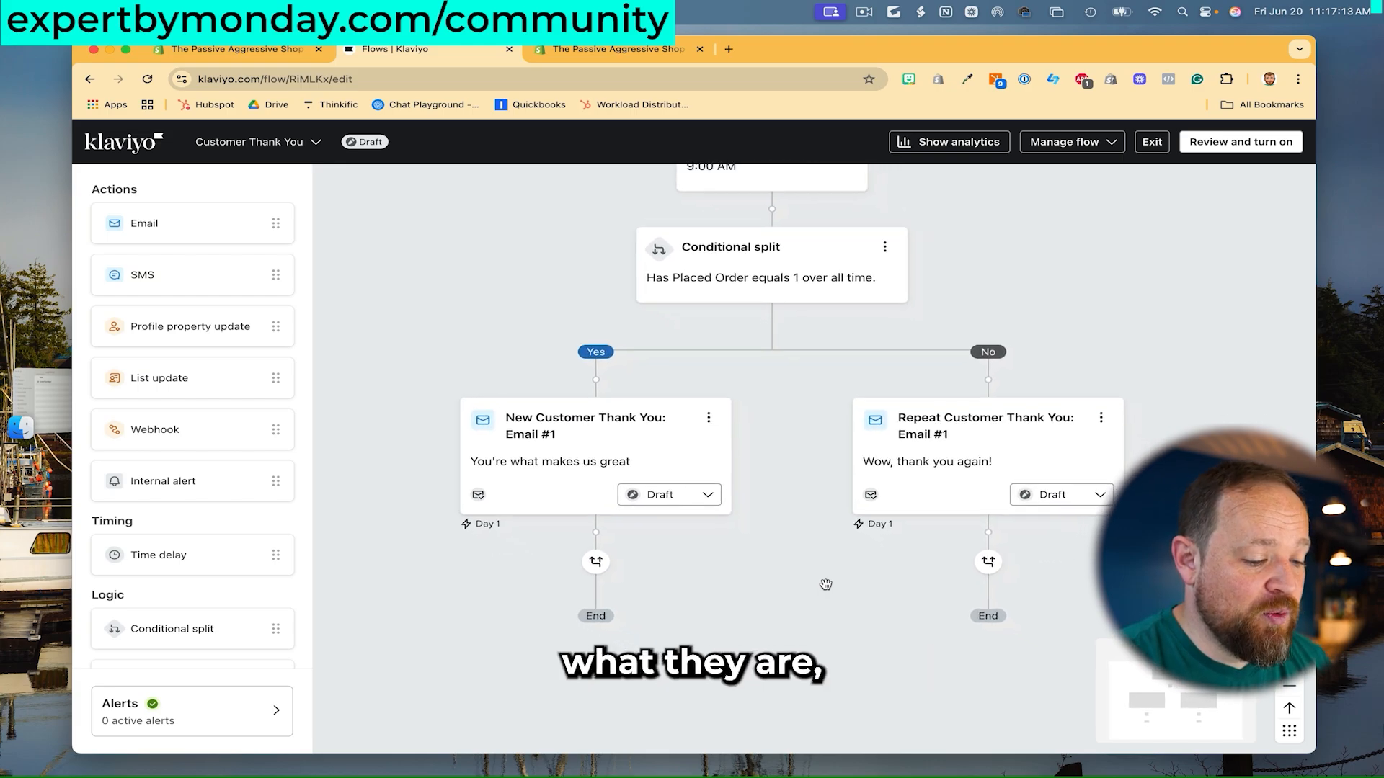
- Save the Customer Thank You flow with status Live and leave the flow editor
click(1241, 142)
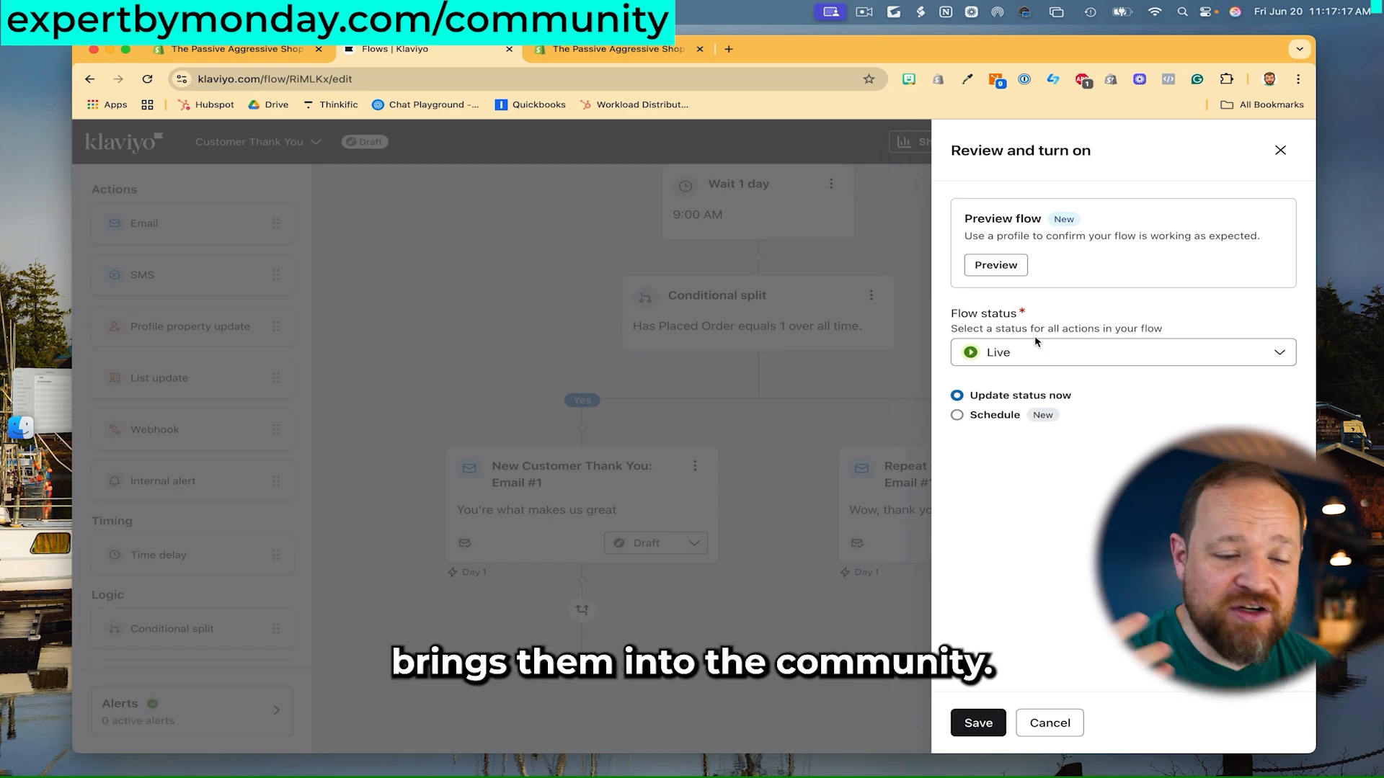
click(978, 723)
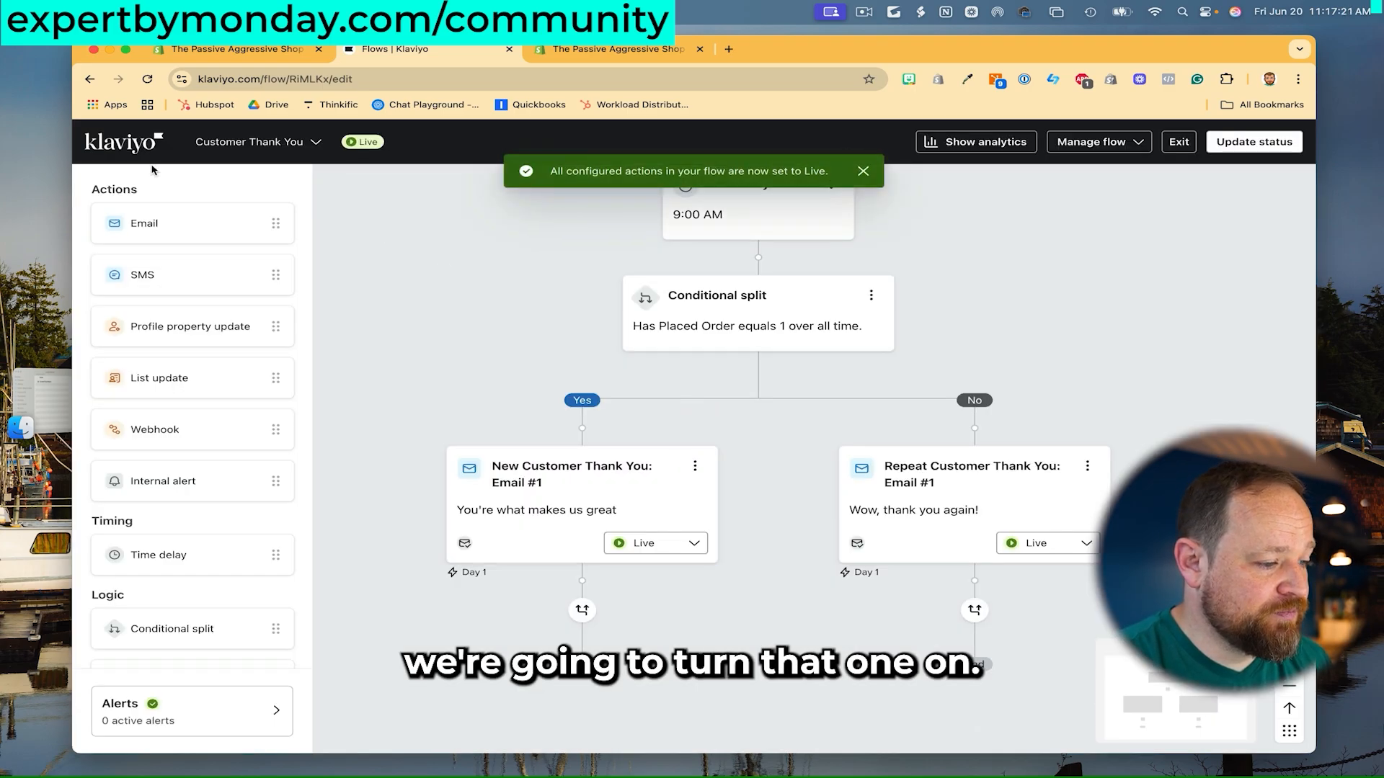
click(137, 157)
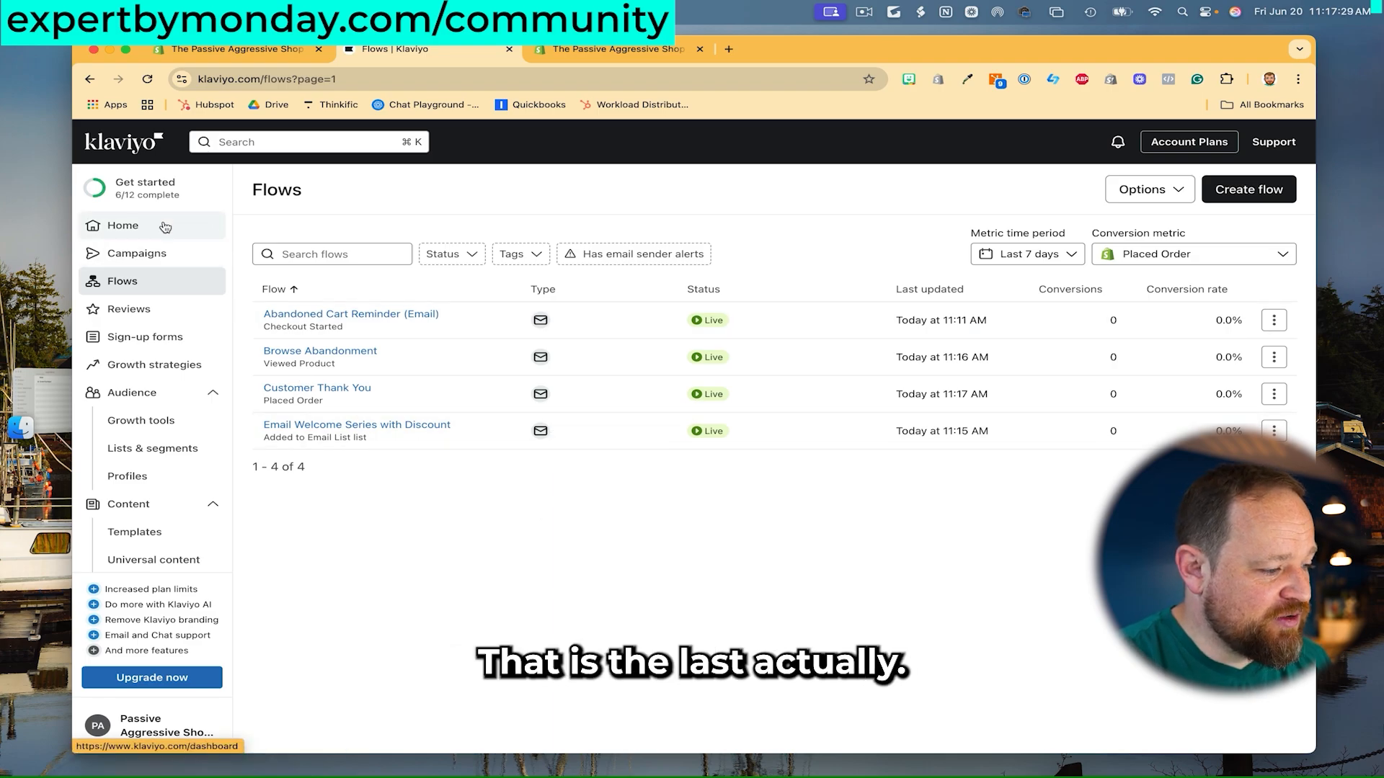
click(119, 225)
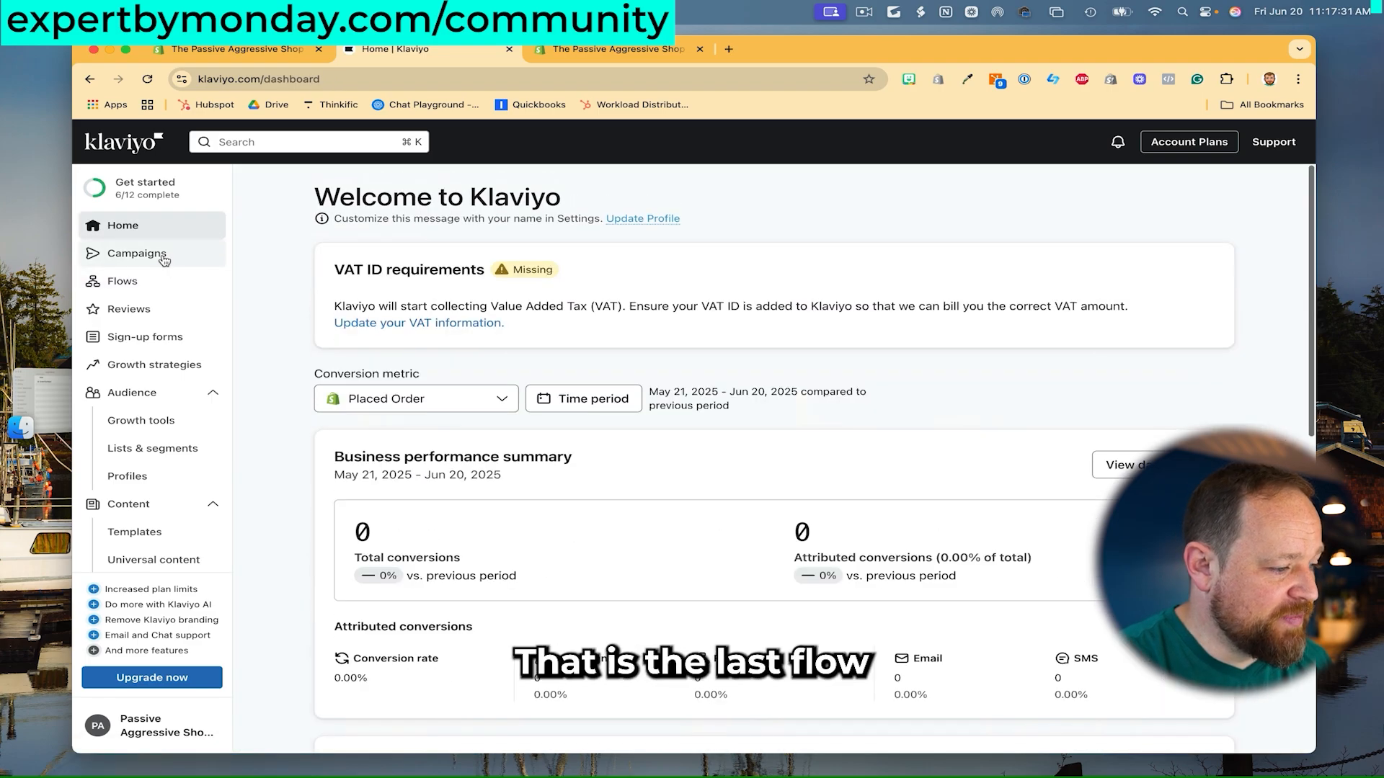
- Go back to Flows and reload the list showing the four Live flows
click(120, 282)
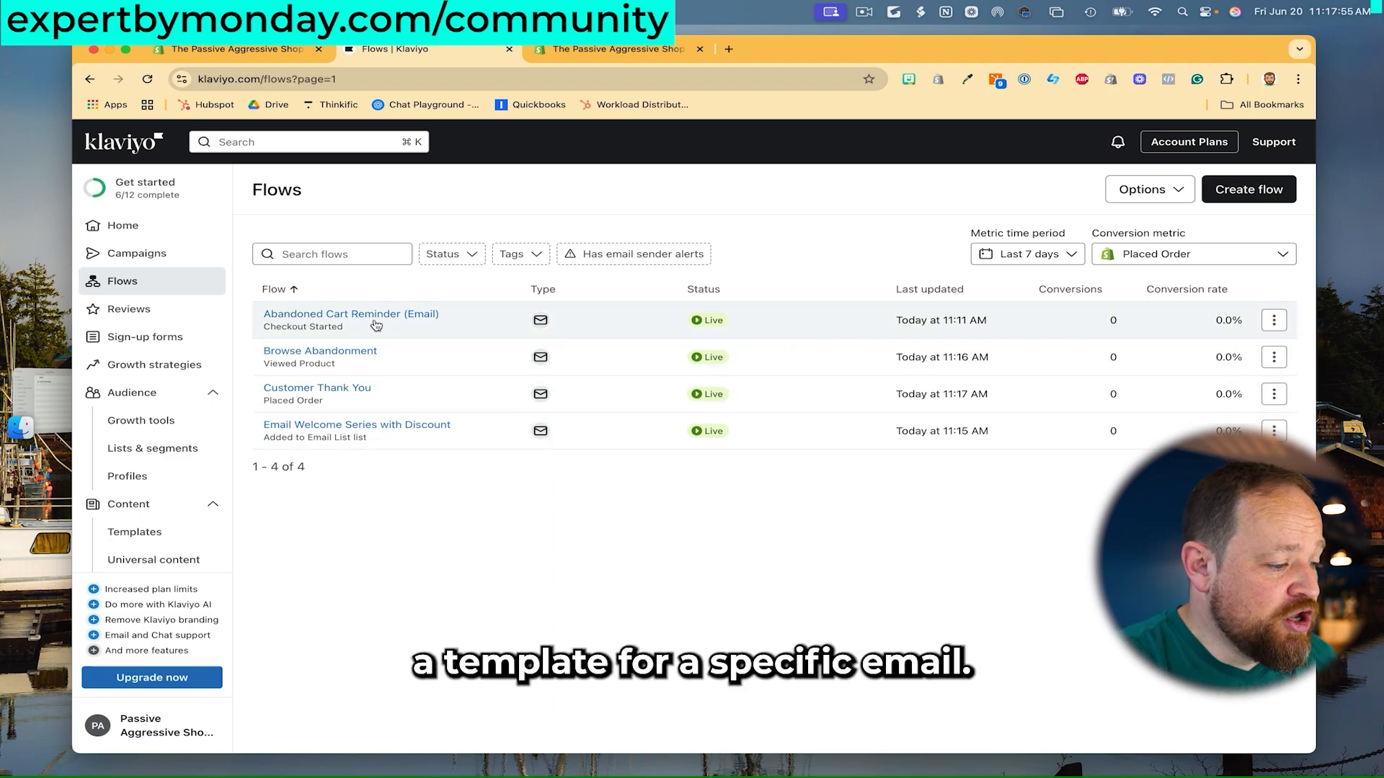
click(167, 282)
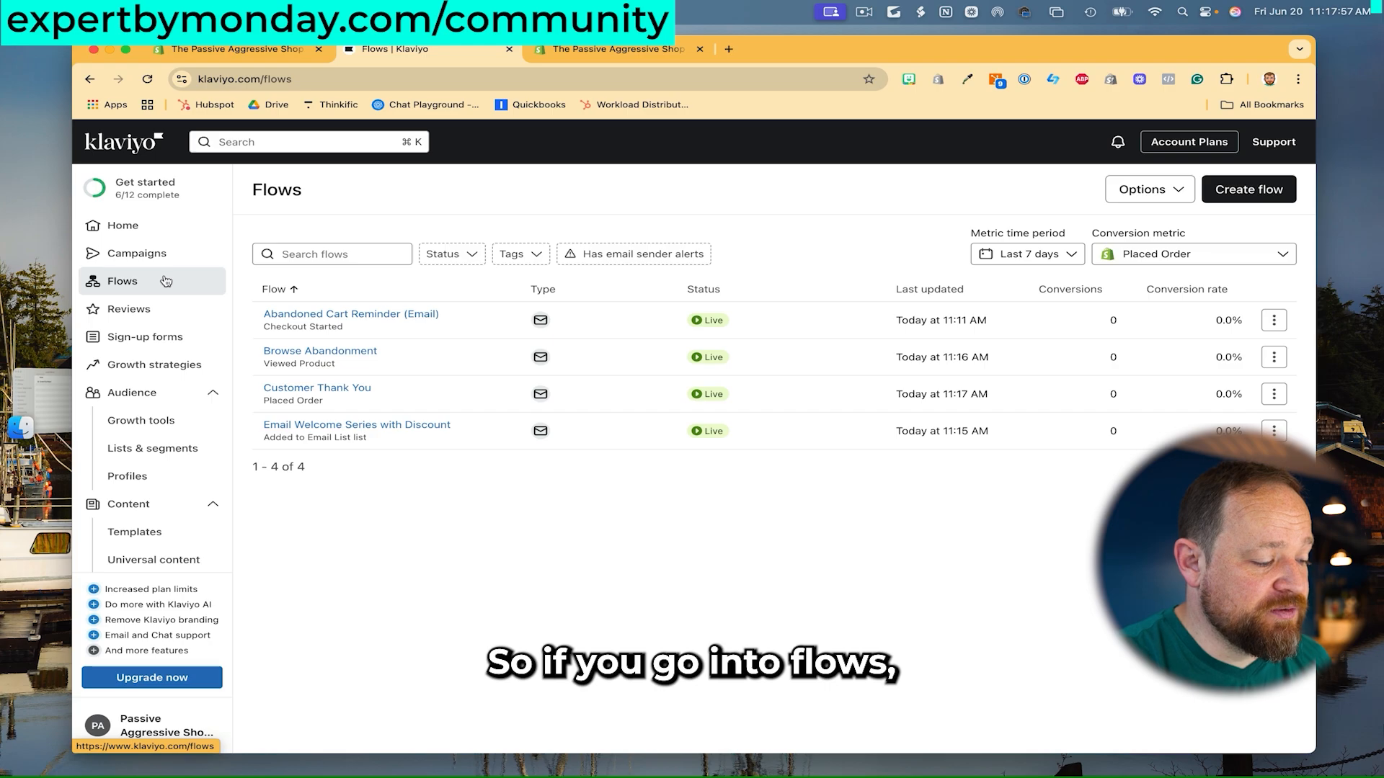
- Open Email #1 of the Abandoned Cart Reminder (Email) flow for editing
click(382, 315)
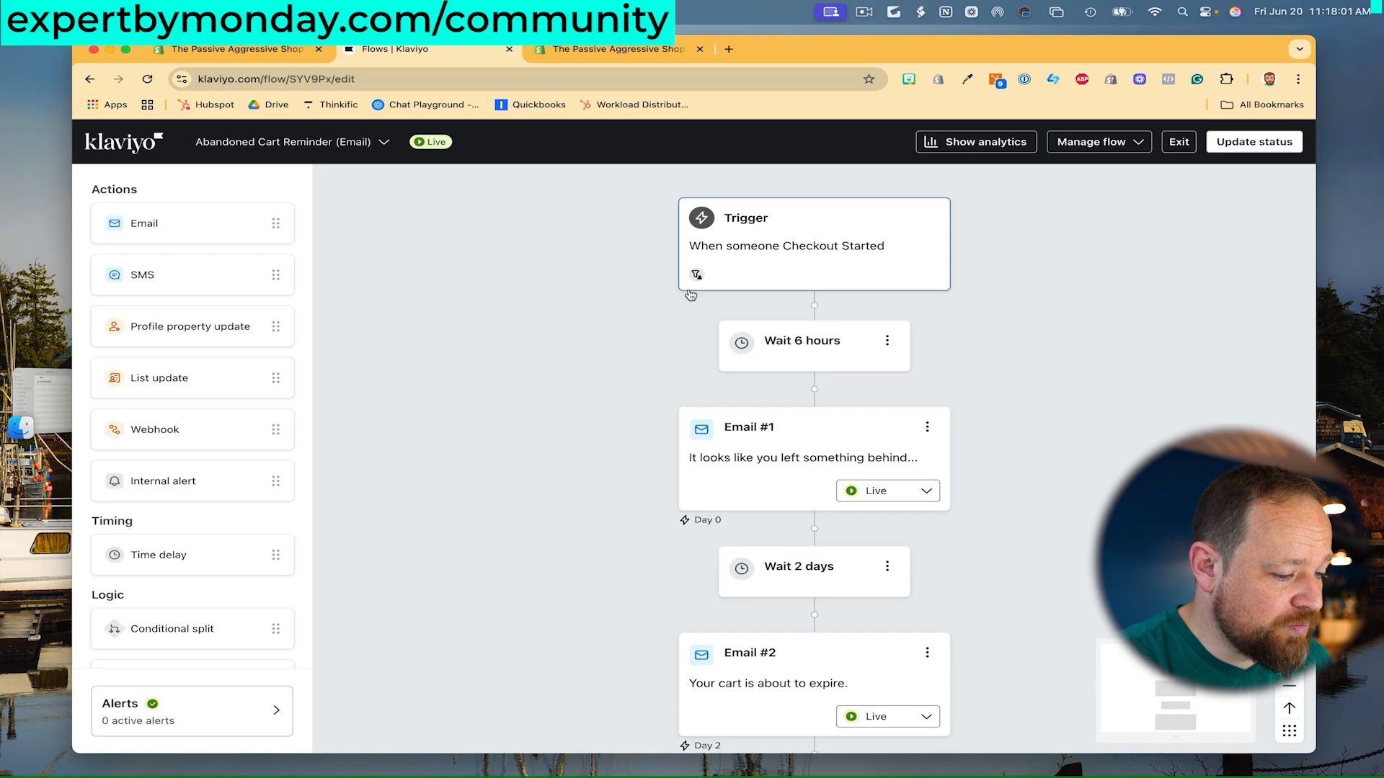
click(755, 437)
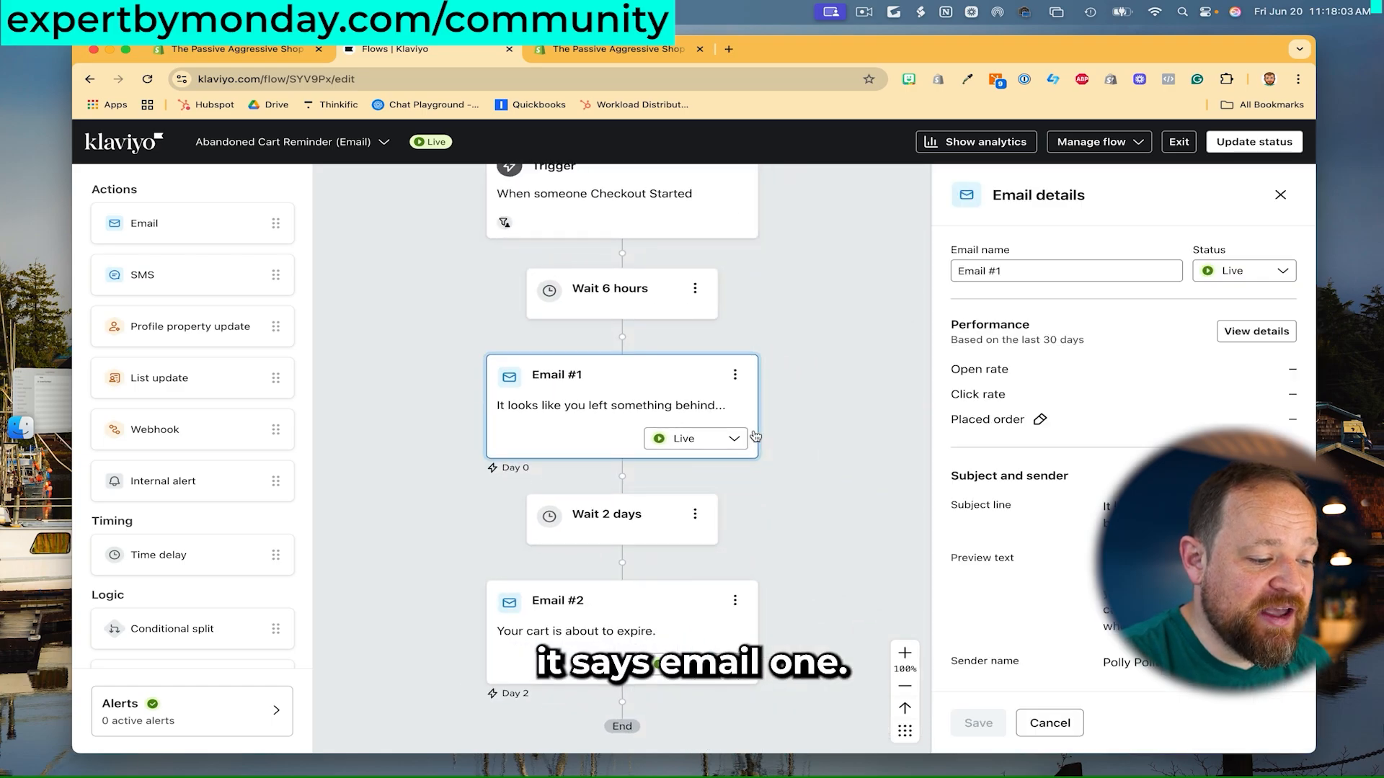
click(735, 376)
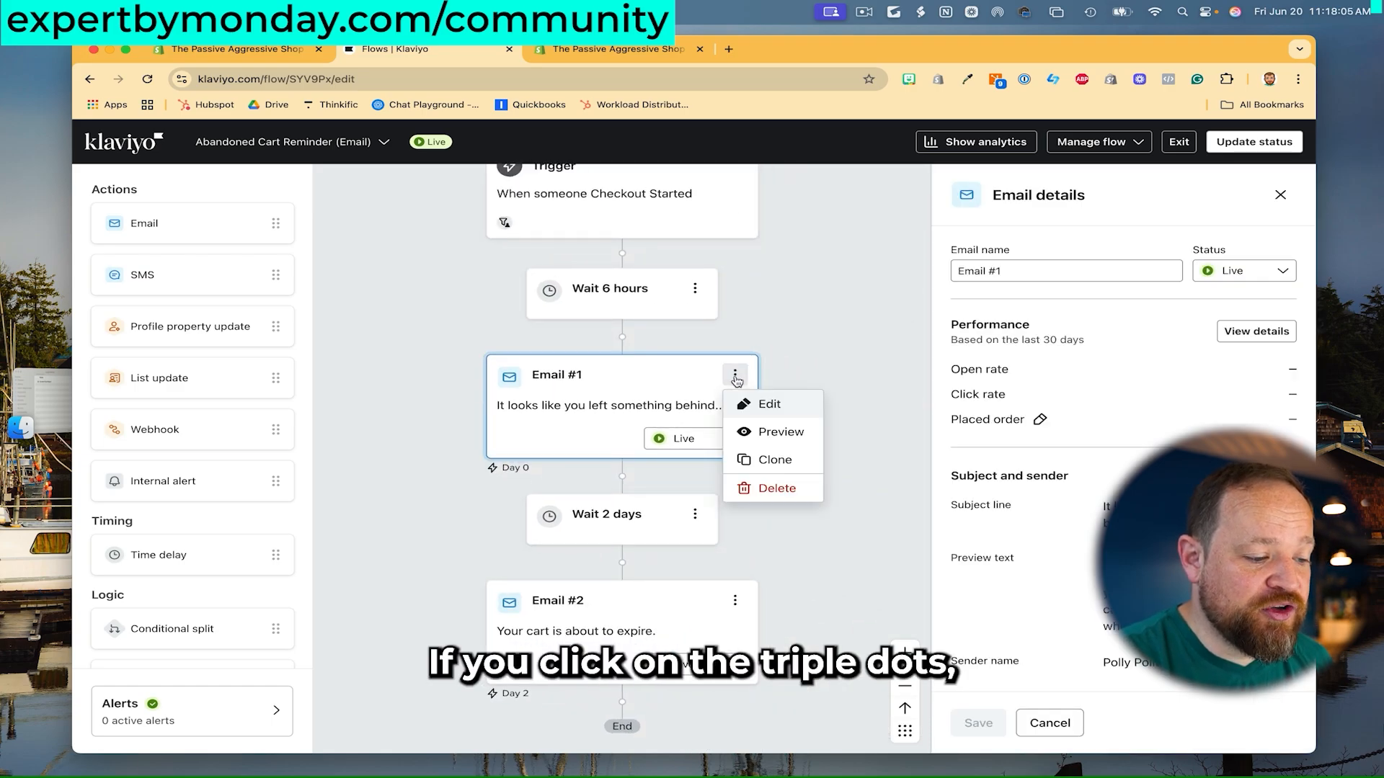
click(766, 403)
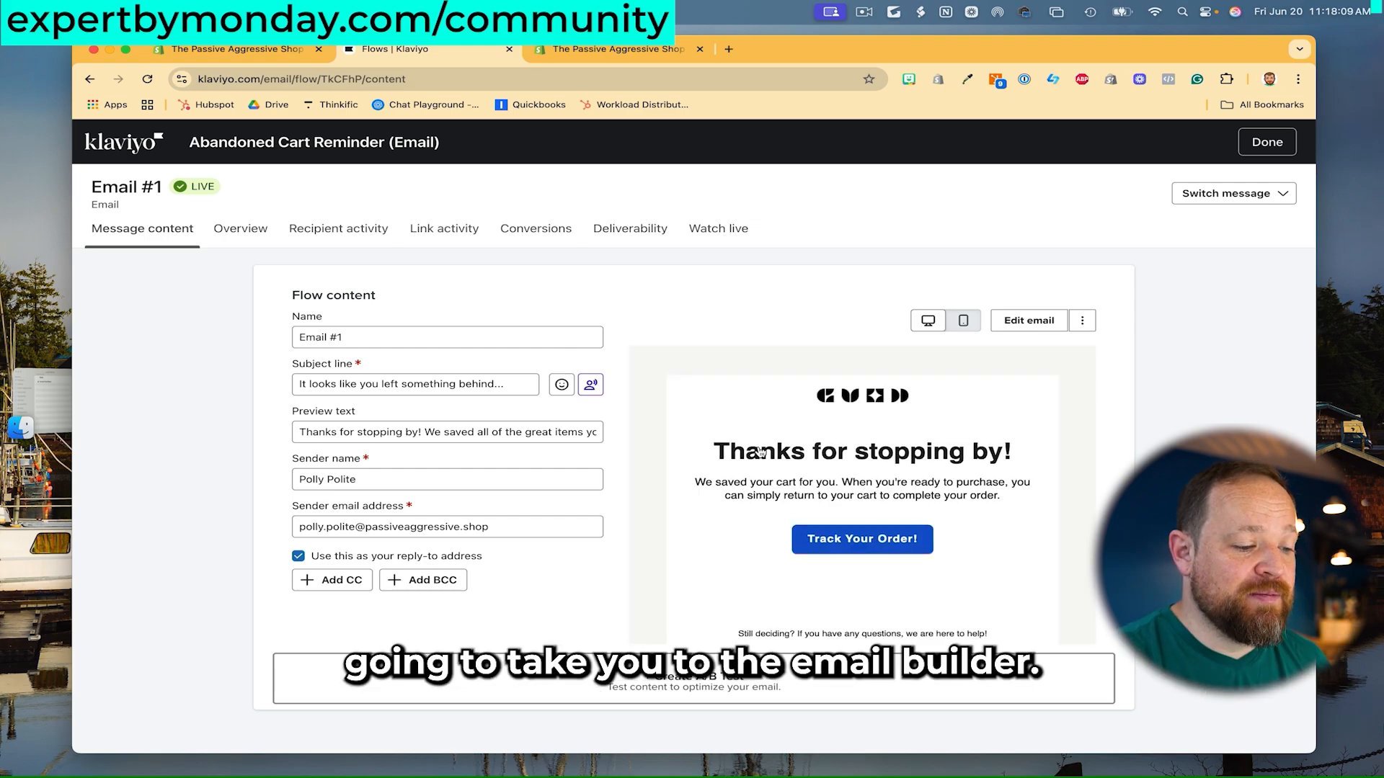
- Preview the Thanks for stopping by! email in mobile and desktop layouts, then open the template editor
scroll(982, 411, down, 4)
scroll(980, 414, up, 4)
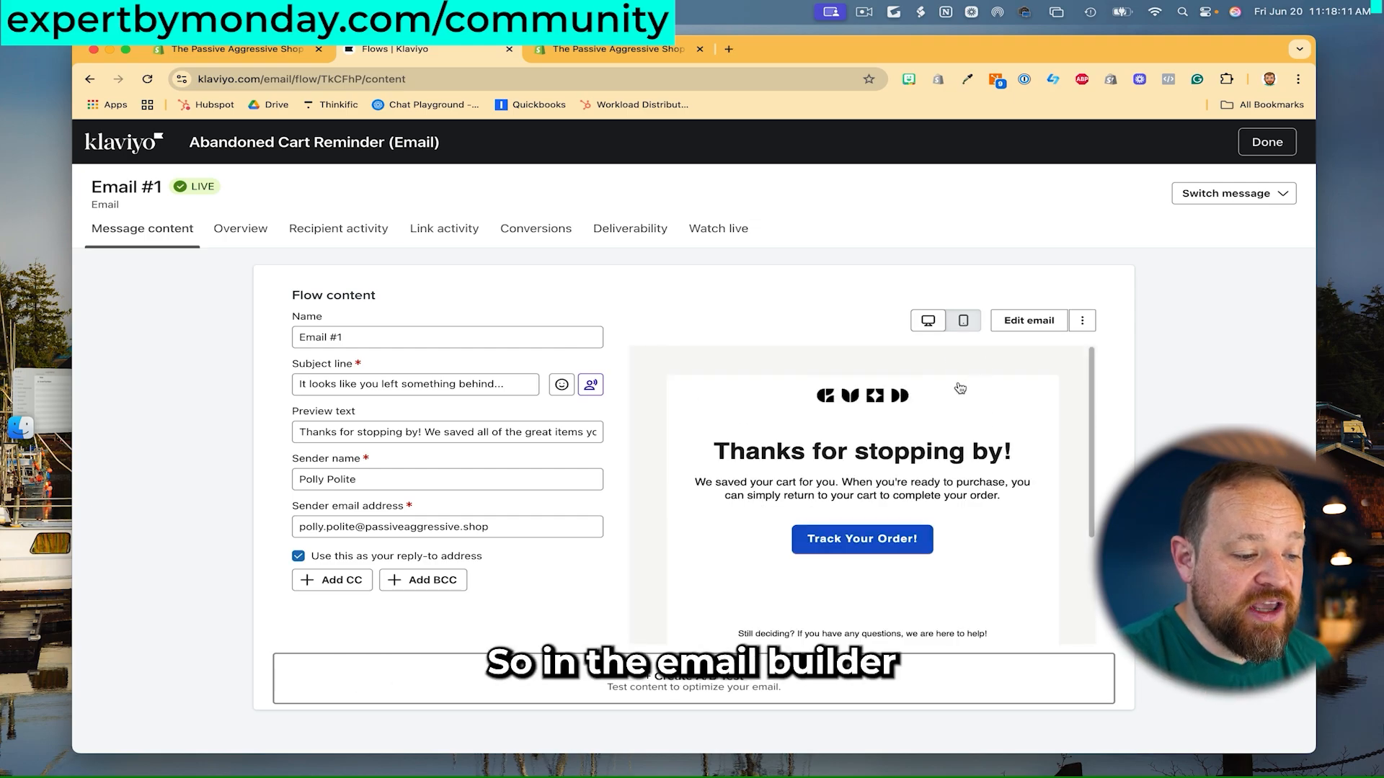
click(963, 320)
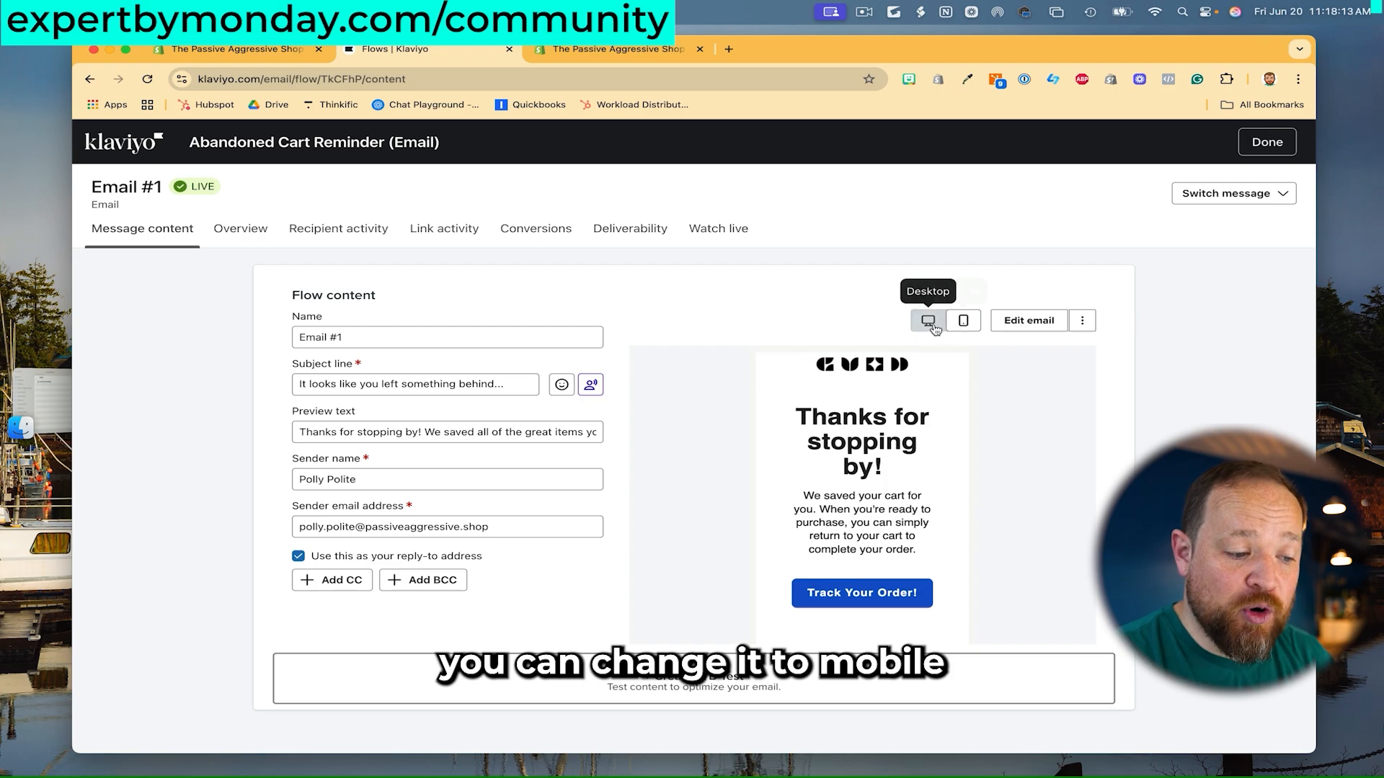
click(930, 323)
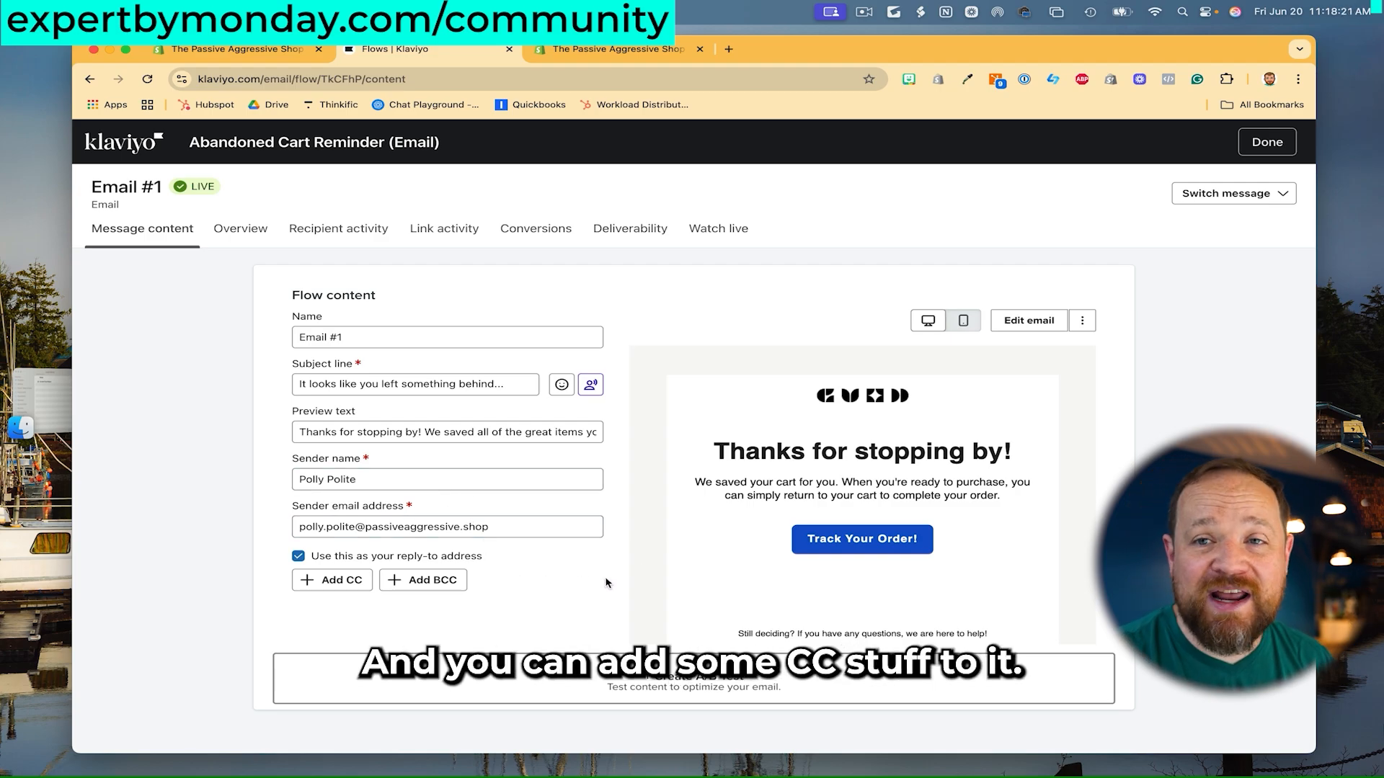
click(1031, 321)
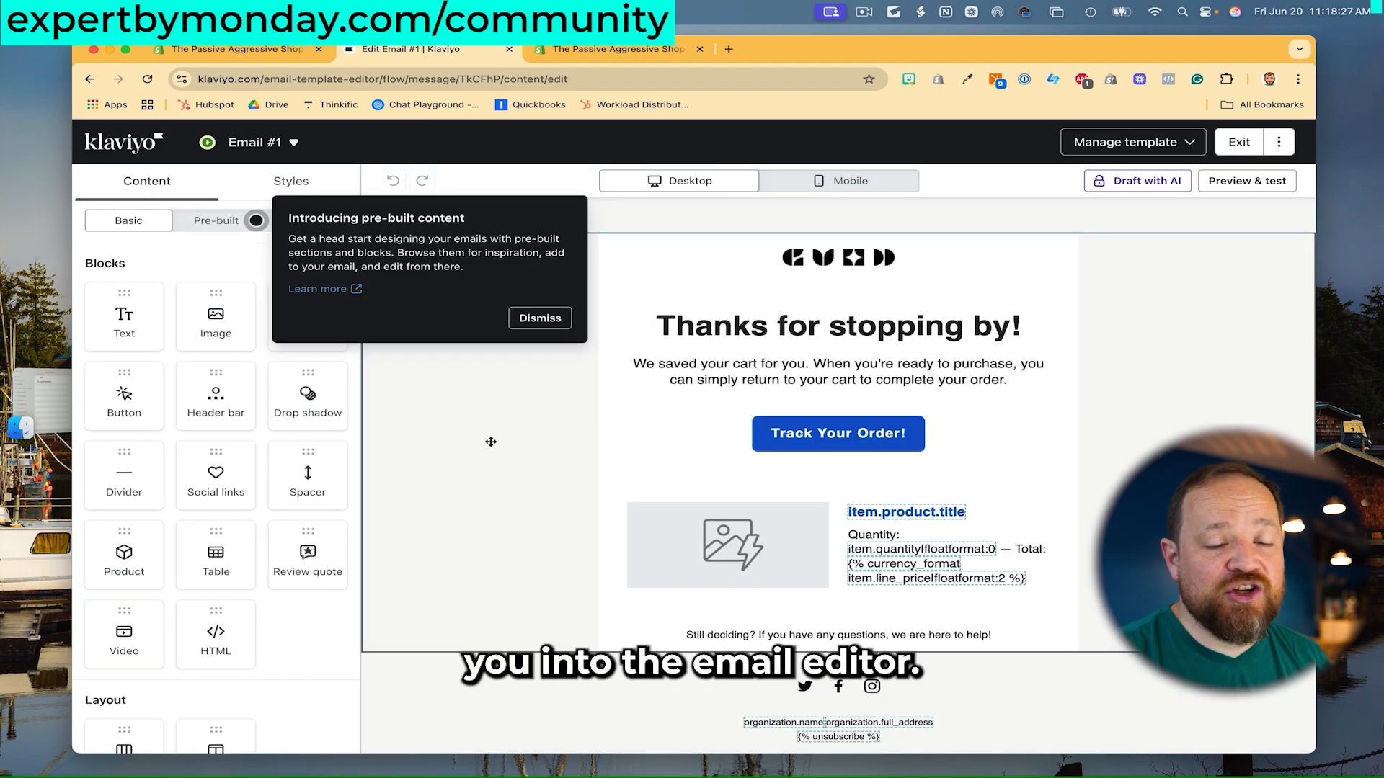
- Dismiss the pre-built content popup, select the headline blocks, try adding a text block, toggle previews
click(542, 315)
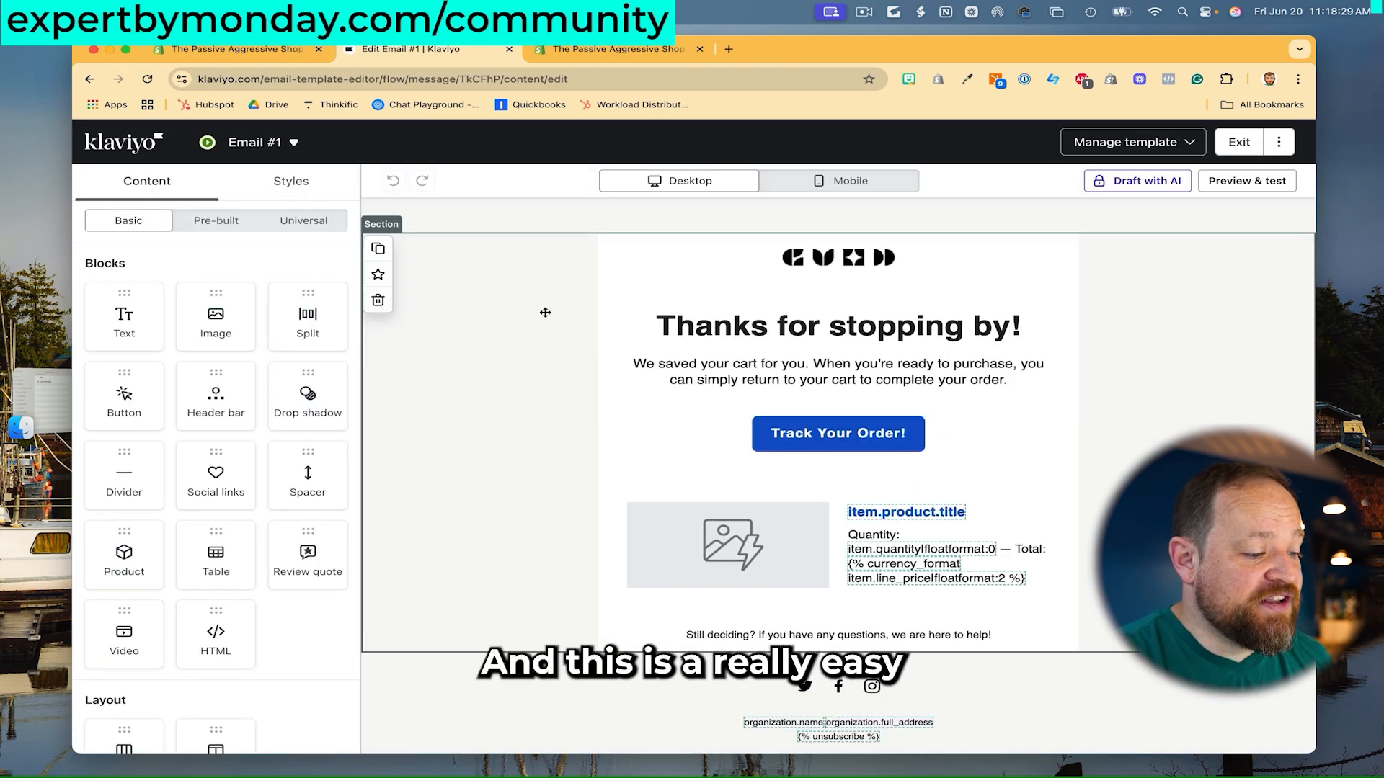
click(620, 317)
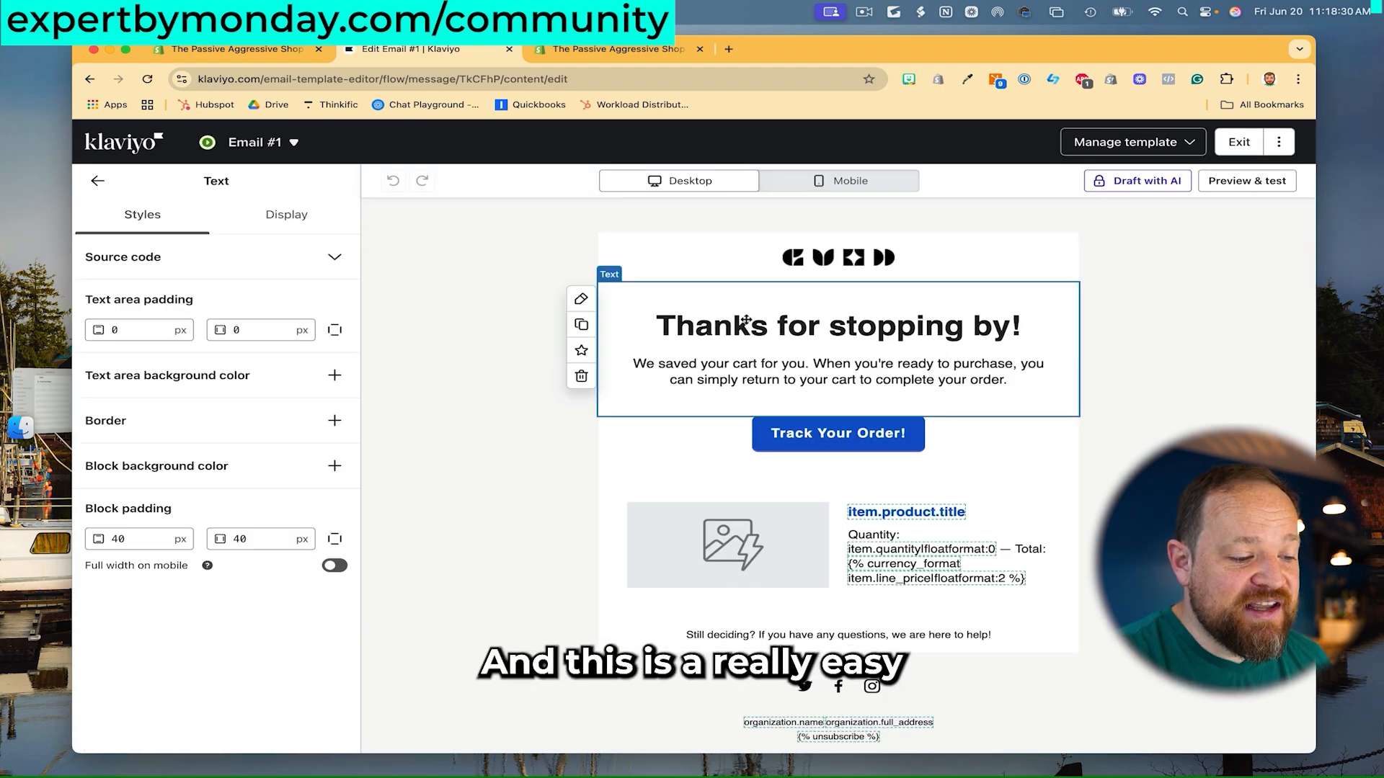
click(453, 290)
click(97, 181)
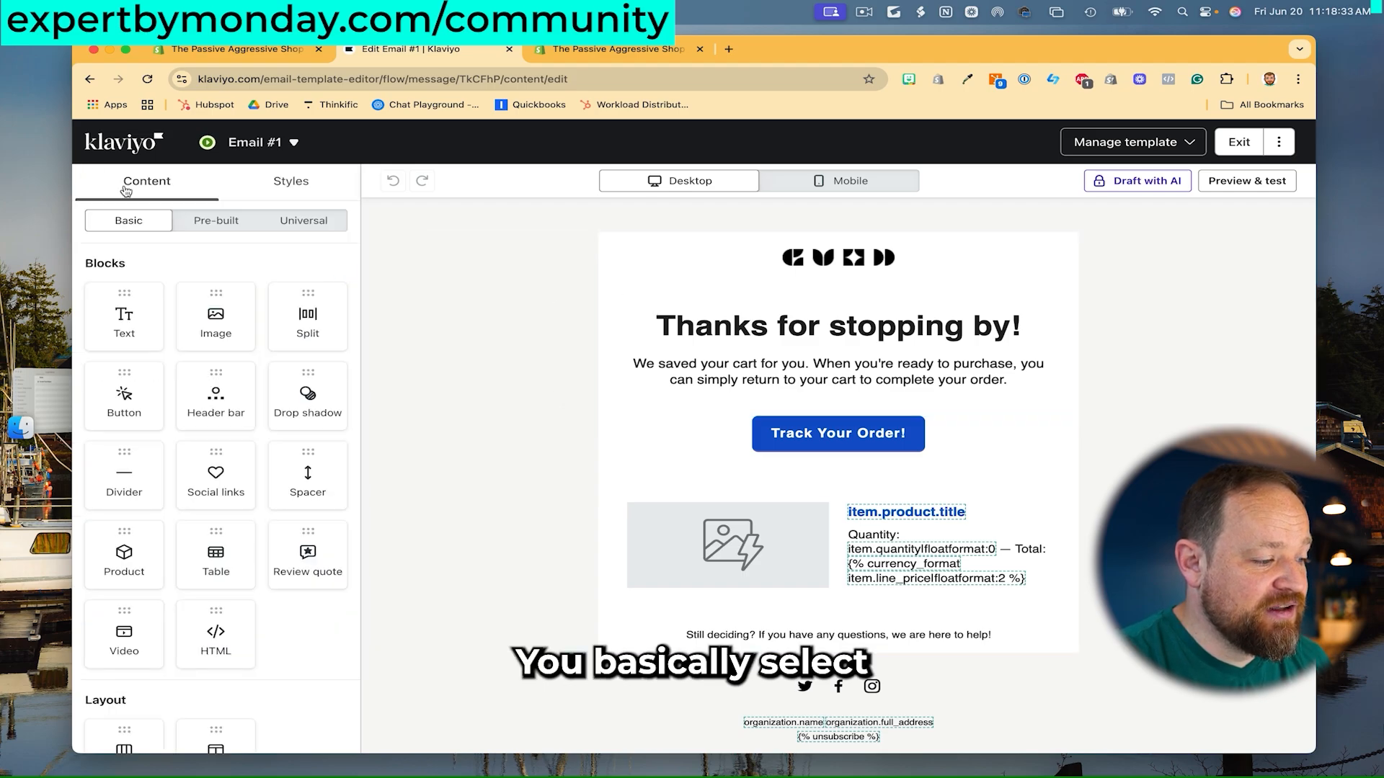
drag(124, 317, 164, 297)
click(846, 184)
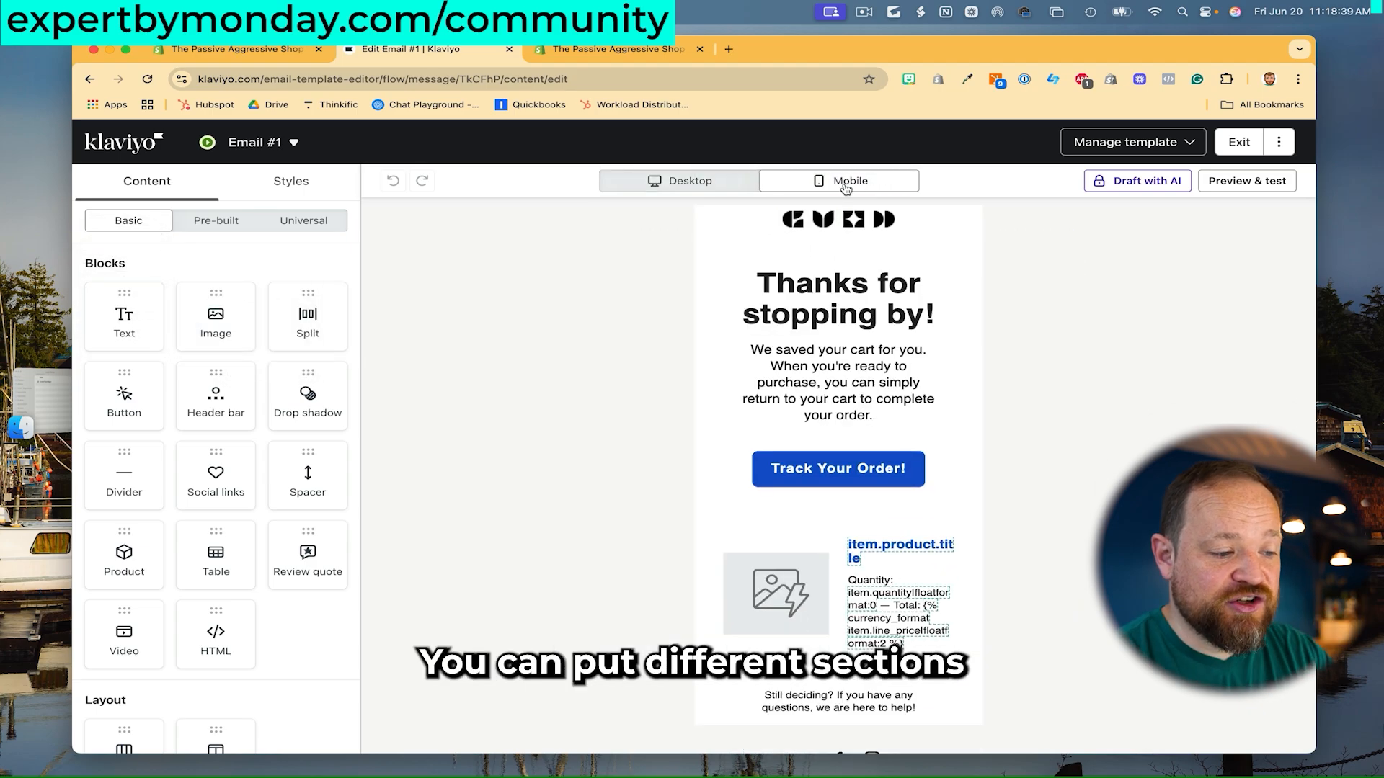
click(738, 182)
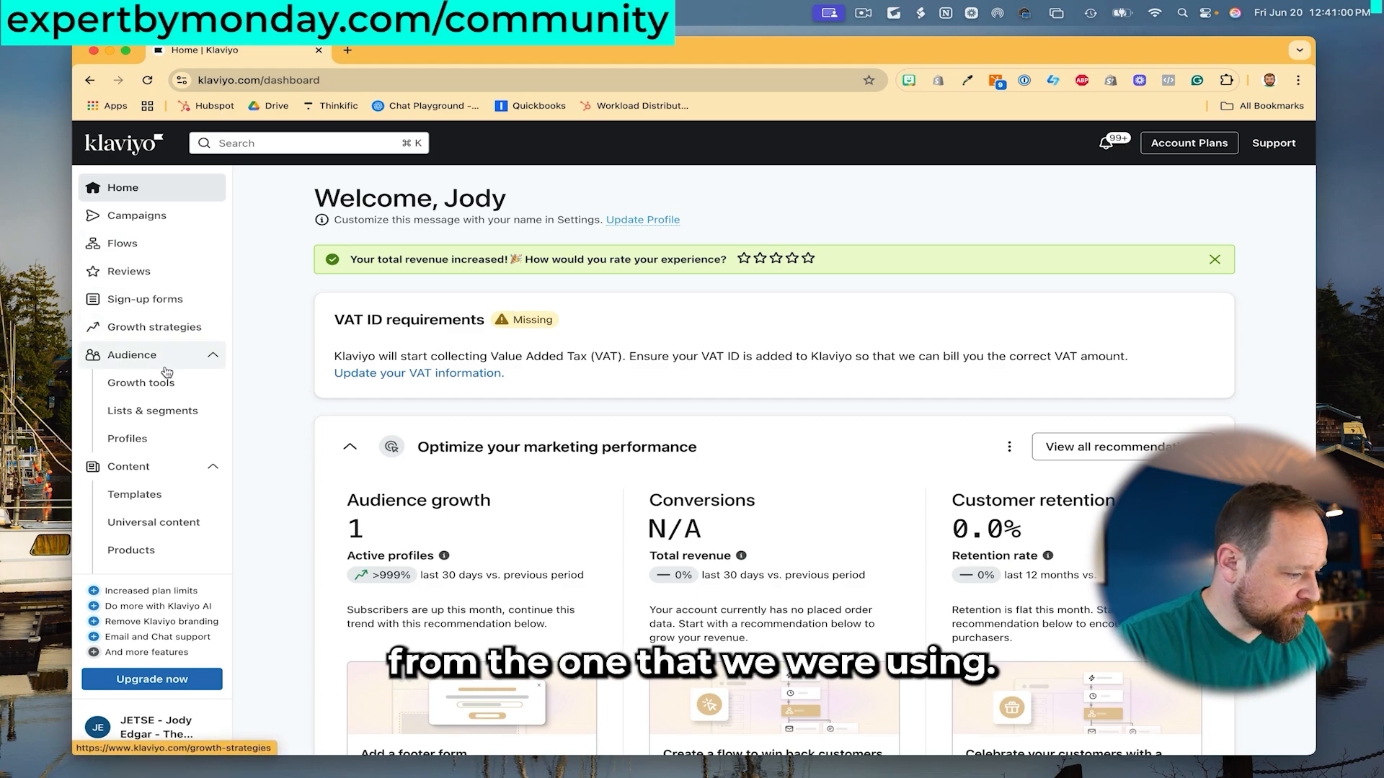
- Open Klaviyo's Lists & Segments page from the Audience sidebar
click(164, 409)
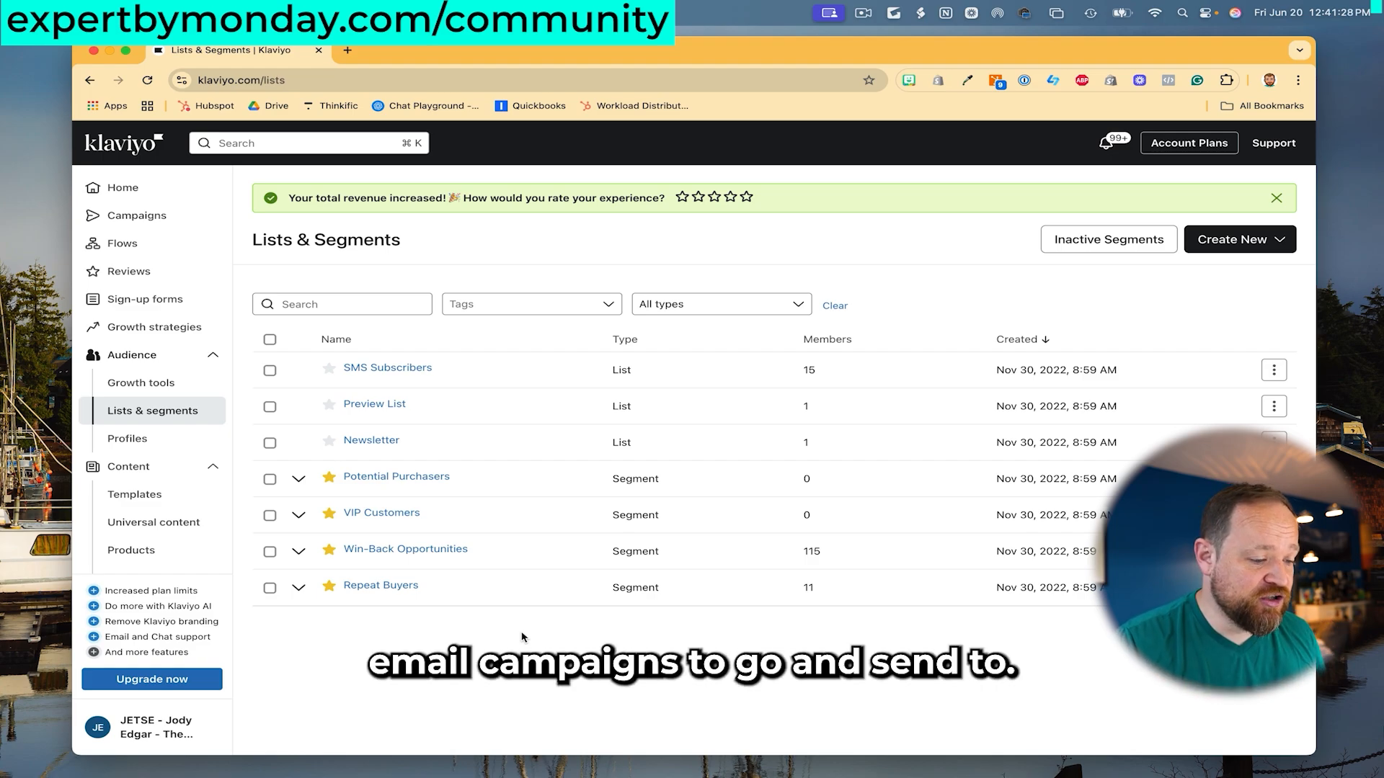
- Start a new segment named 'Canadian Customers'
click(1228, 243)
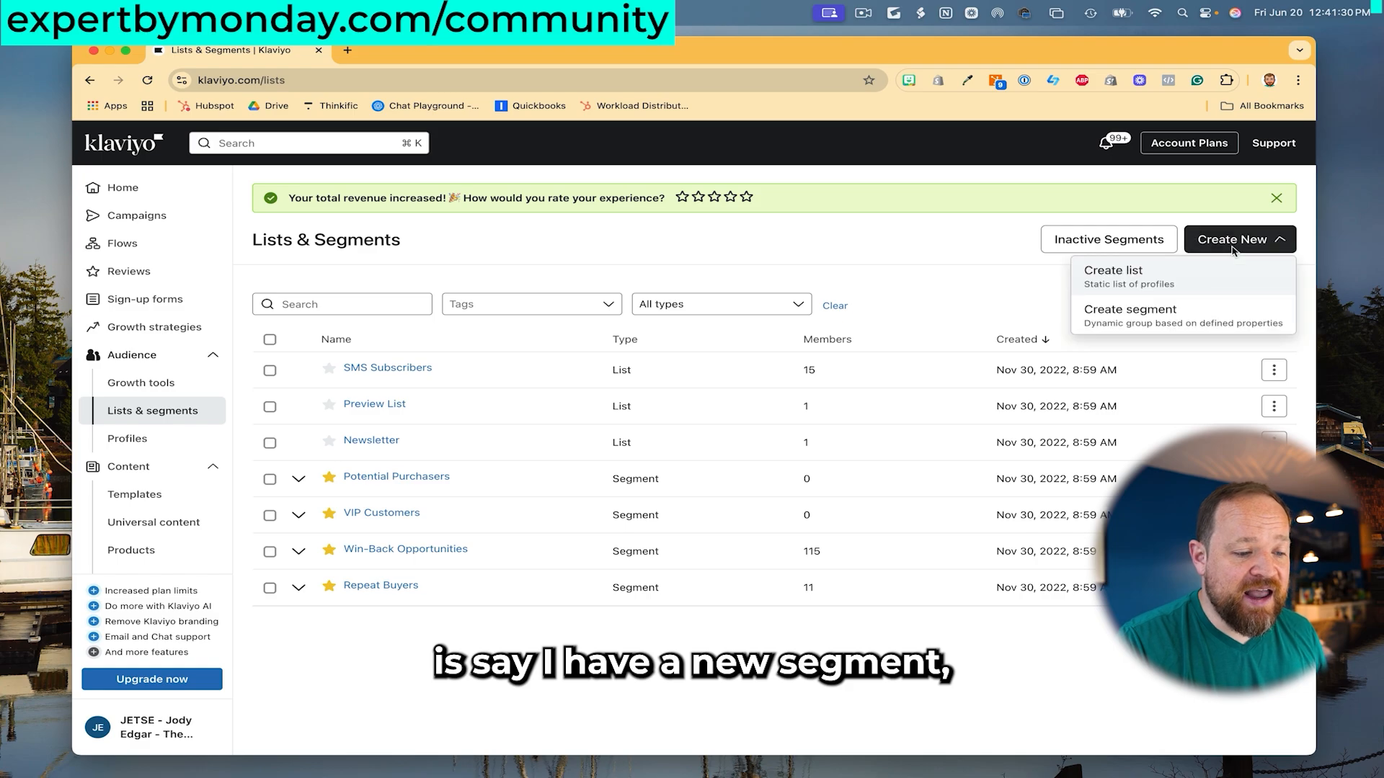
click(1160, 314)
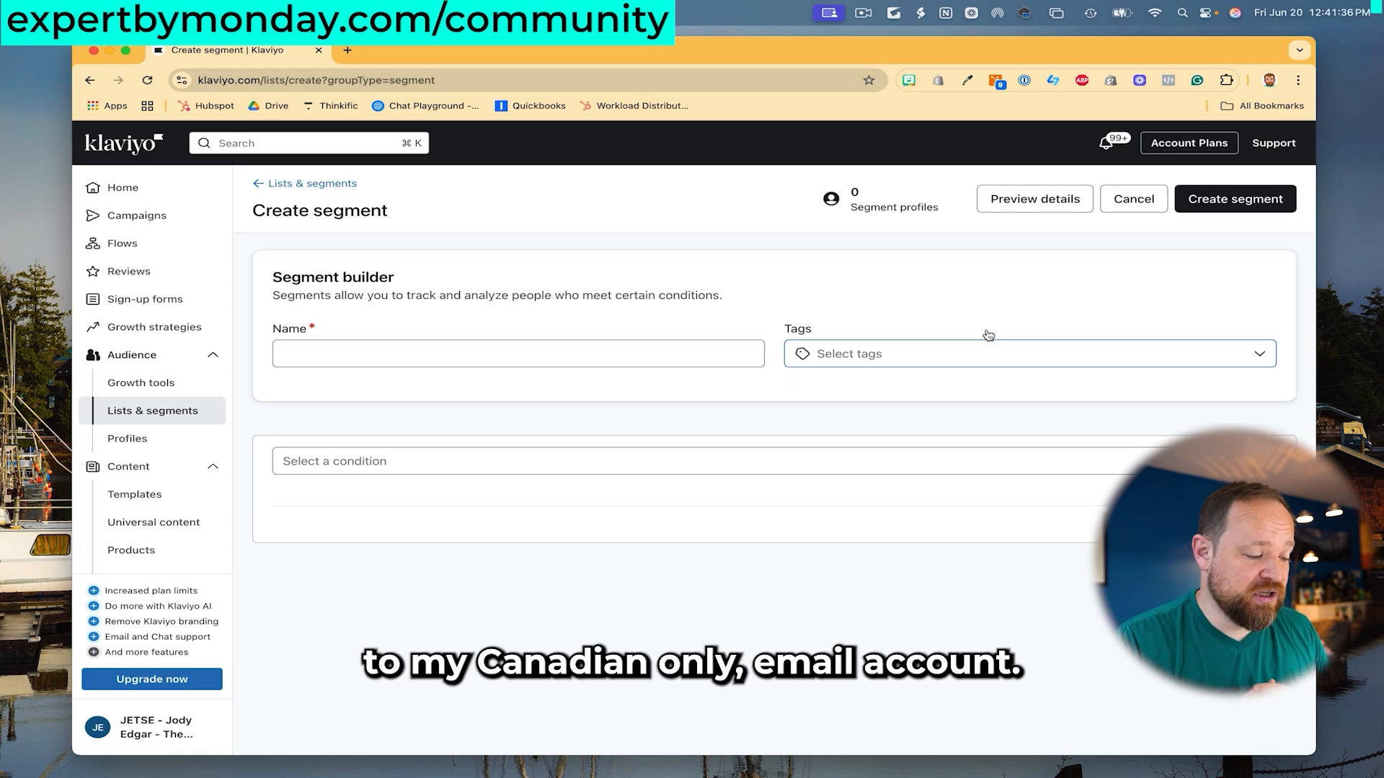
click(556, 357)
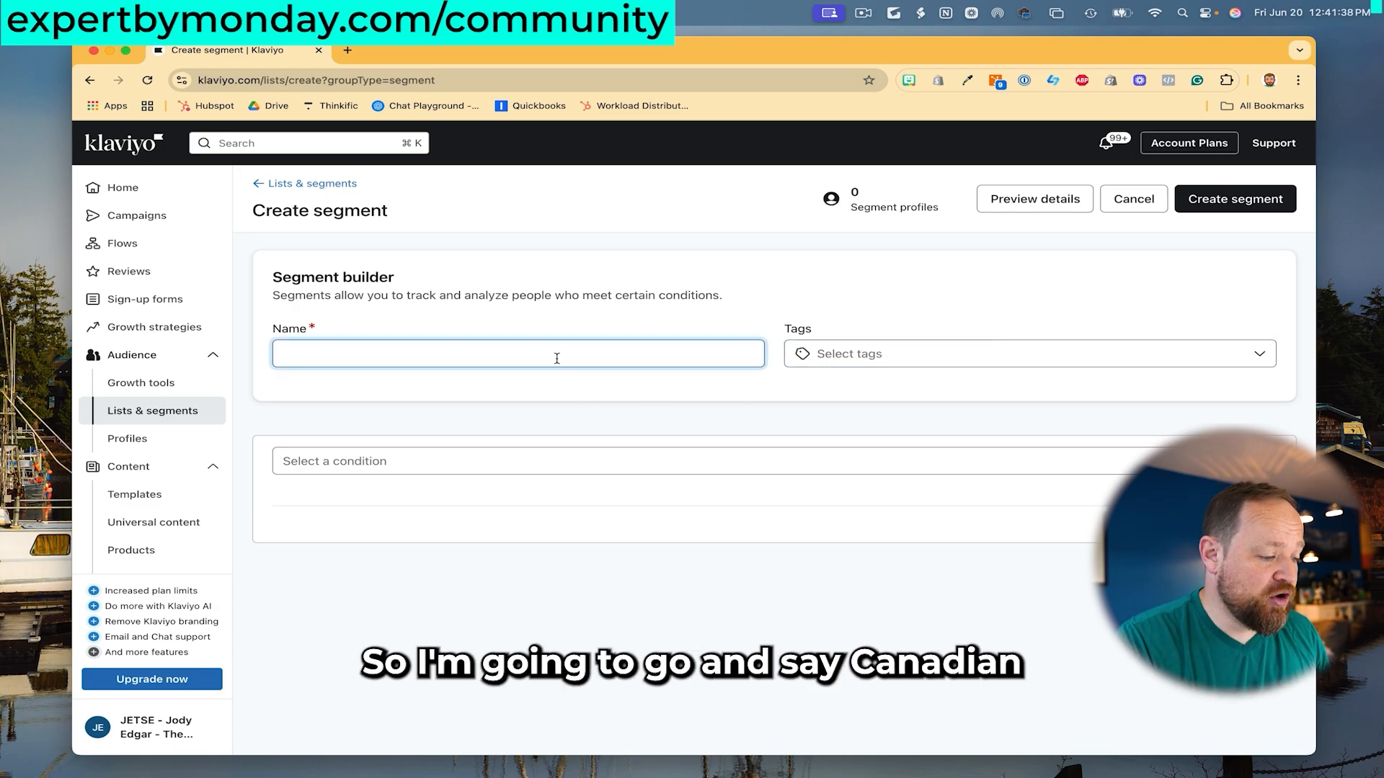
text(Canadian Customers)
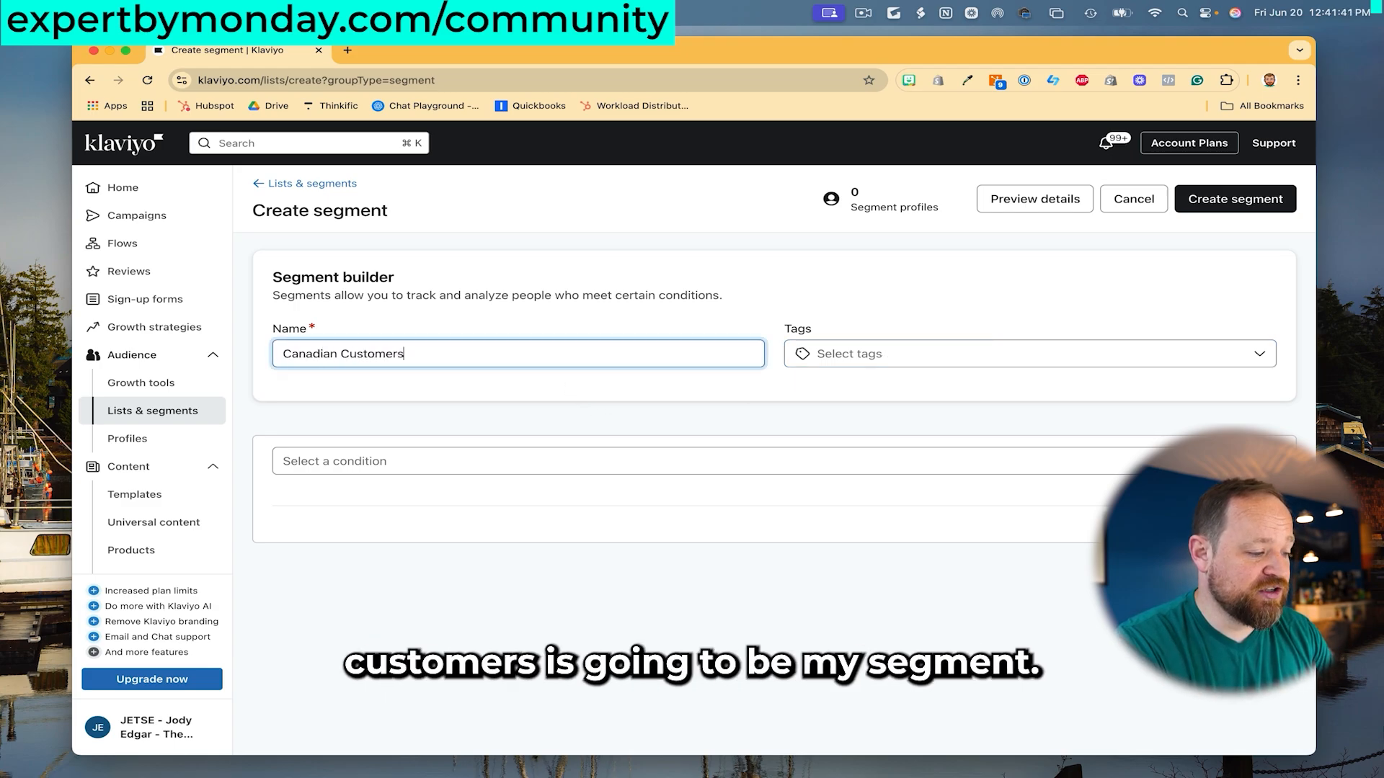
click(829, 315)
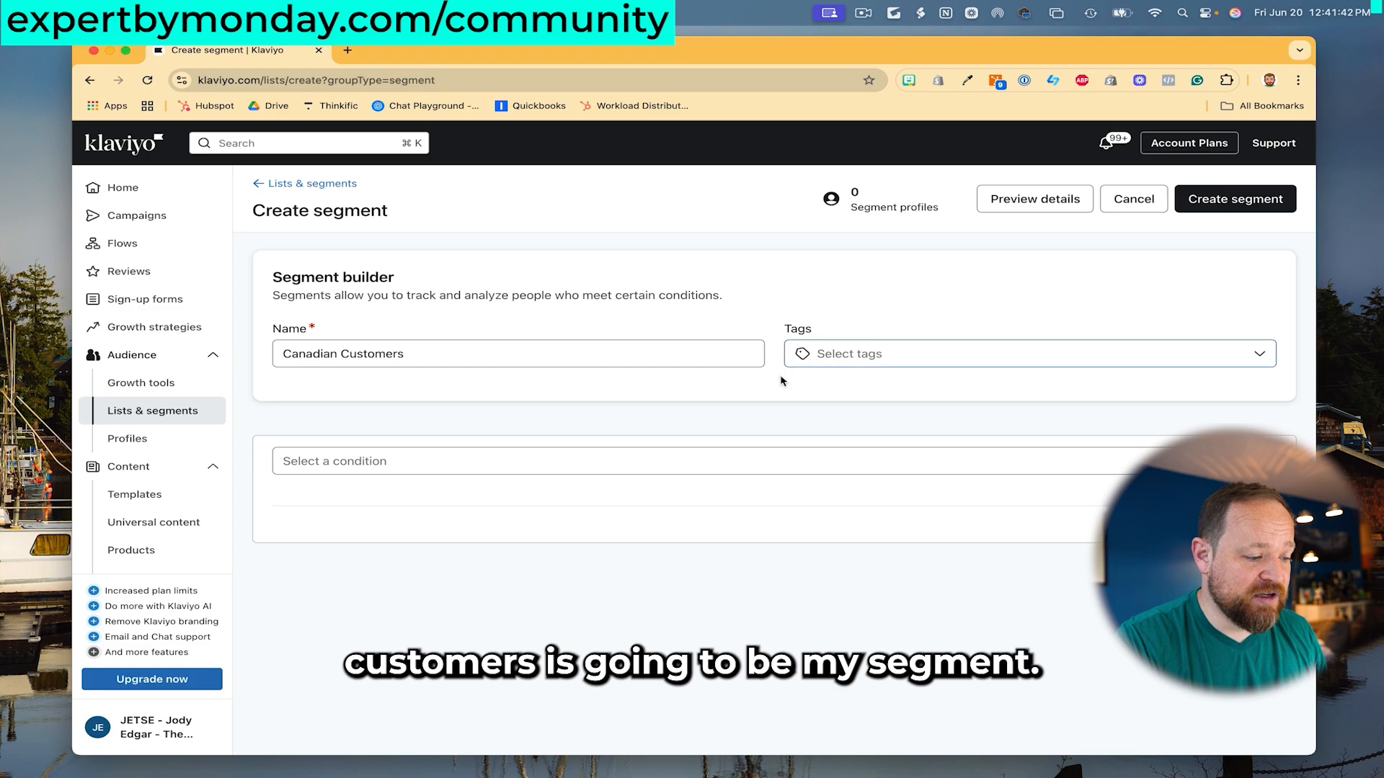
- Add a profile property condition Country equals Canada and preview the 18 matching profiles
click(614, 475)
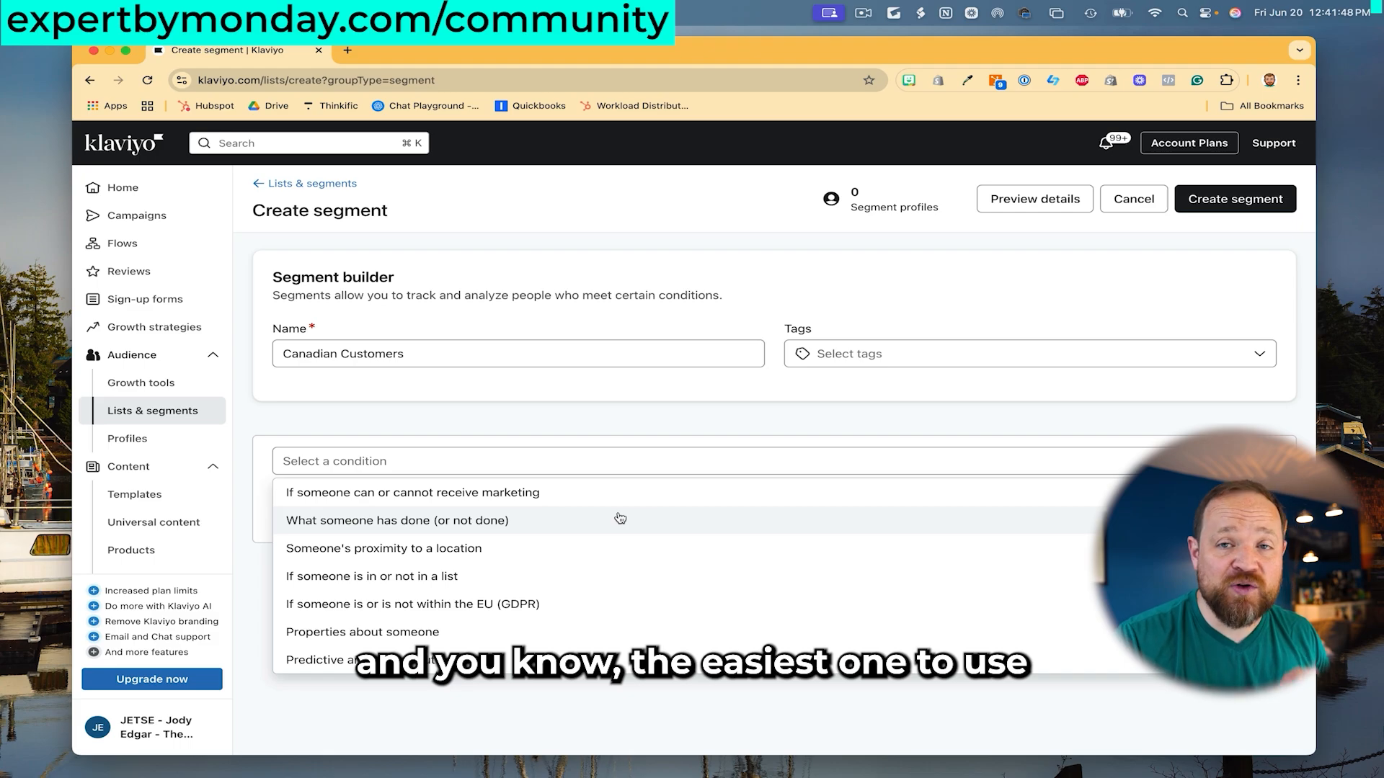
click(544, 632)
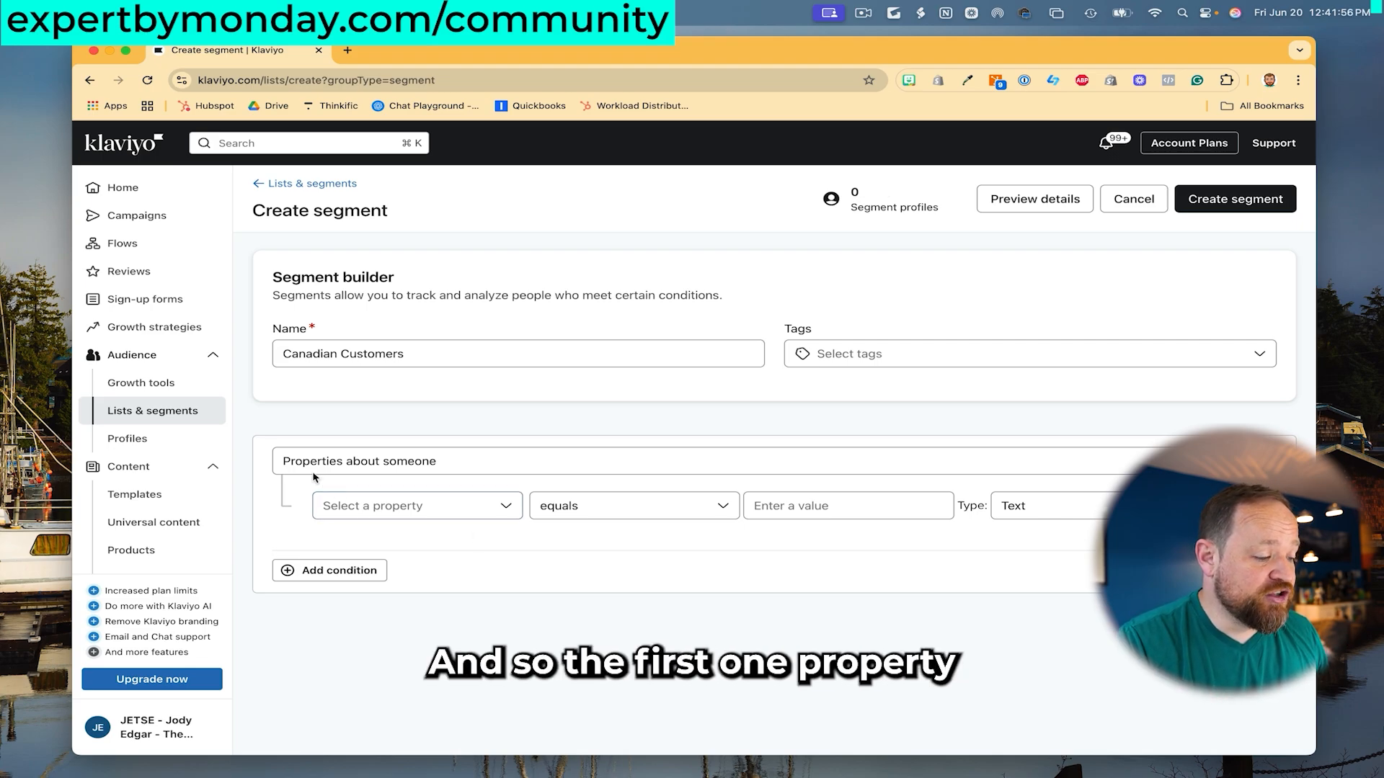
click(506, 506)
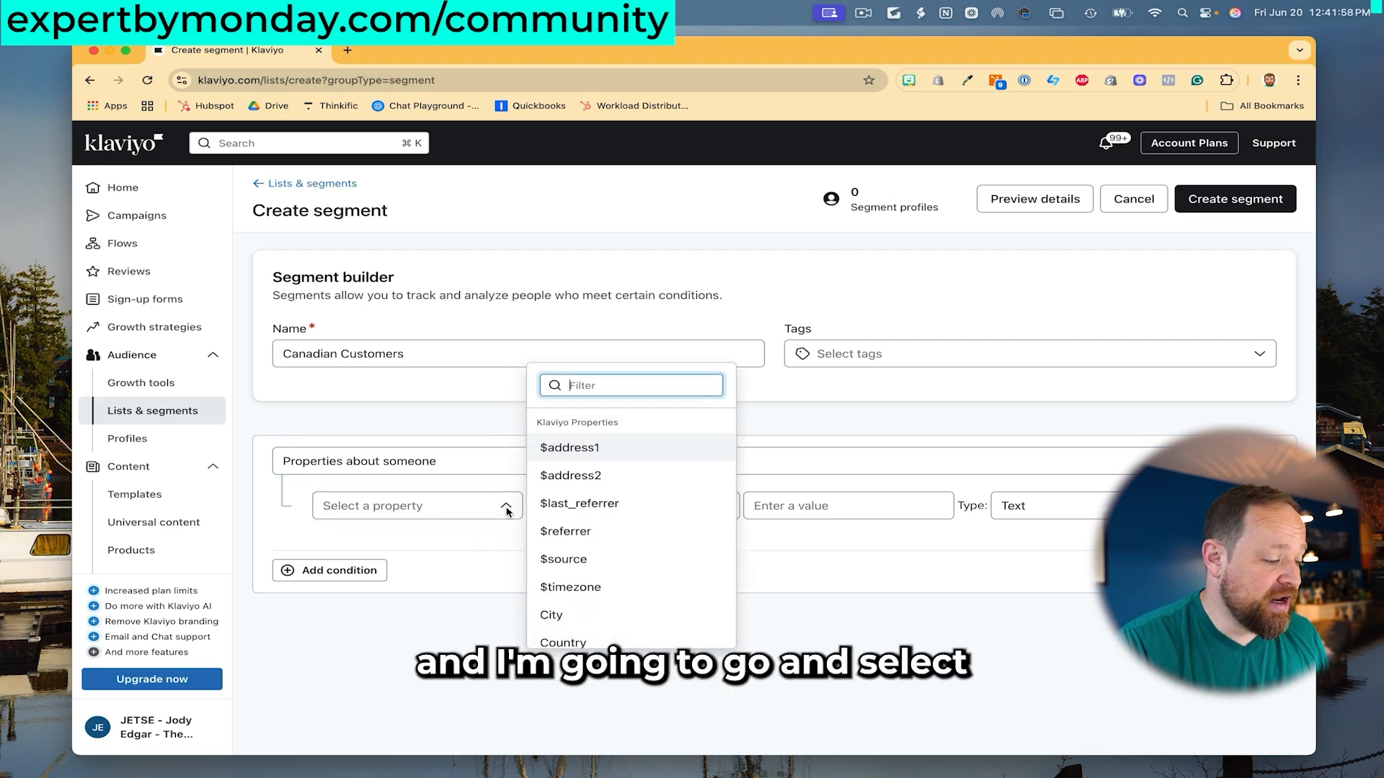
scroll(602, 514, down, 2)
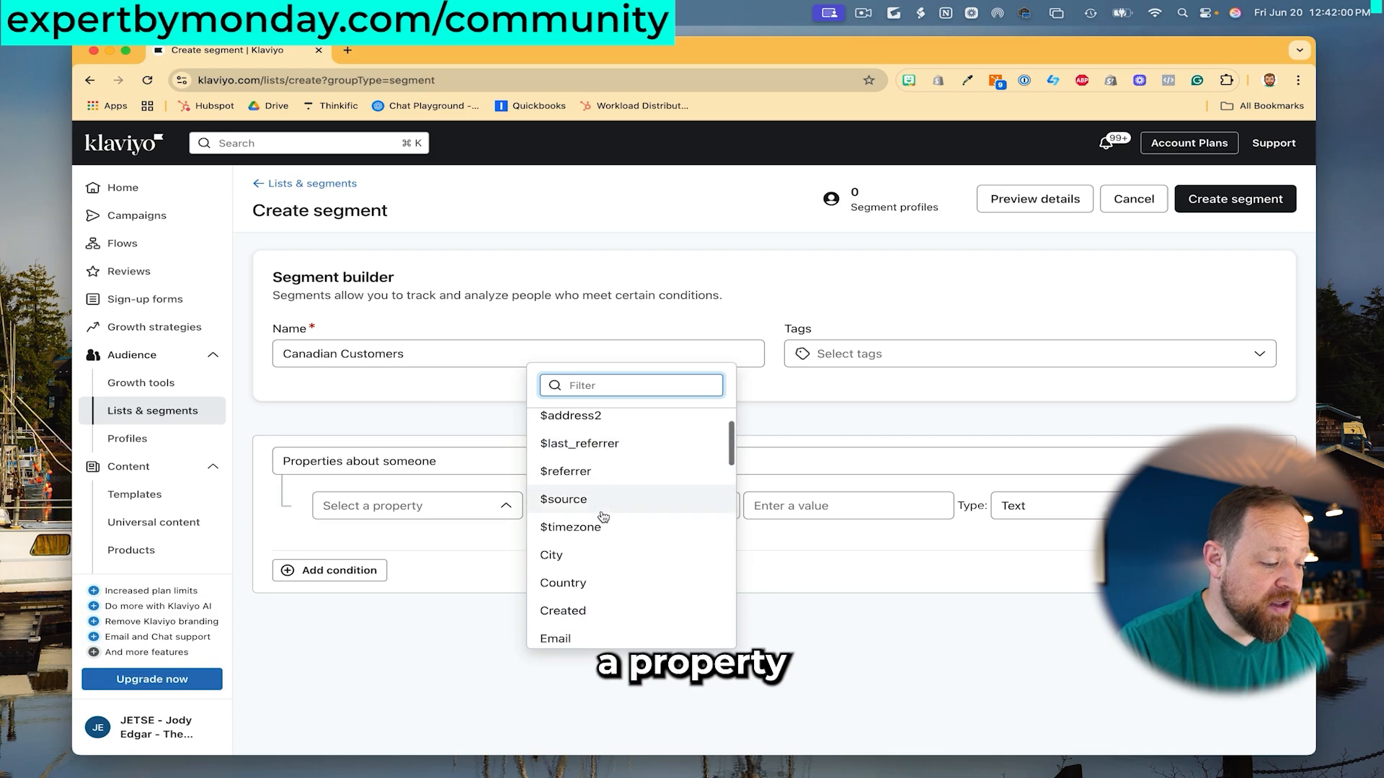
click(611, 586)
click(792, 506)
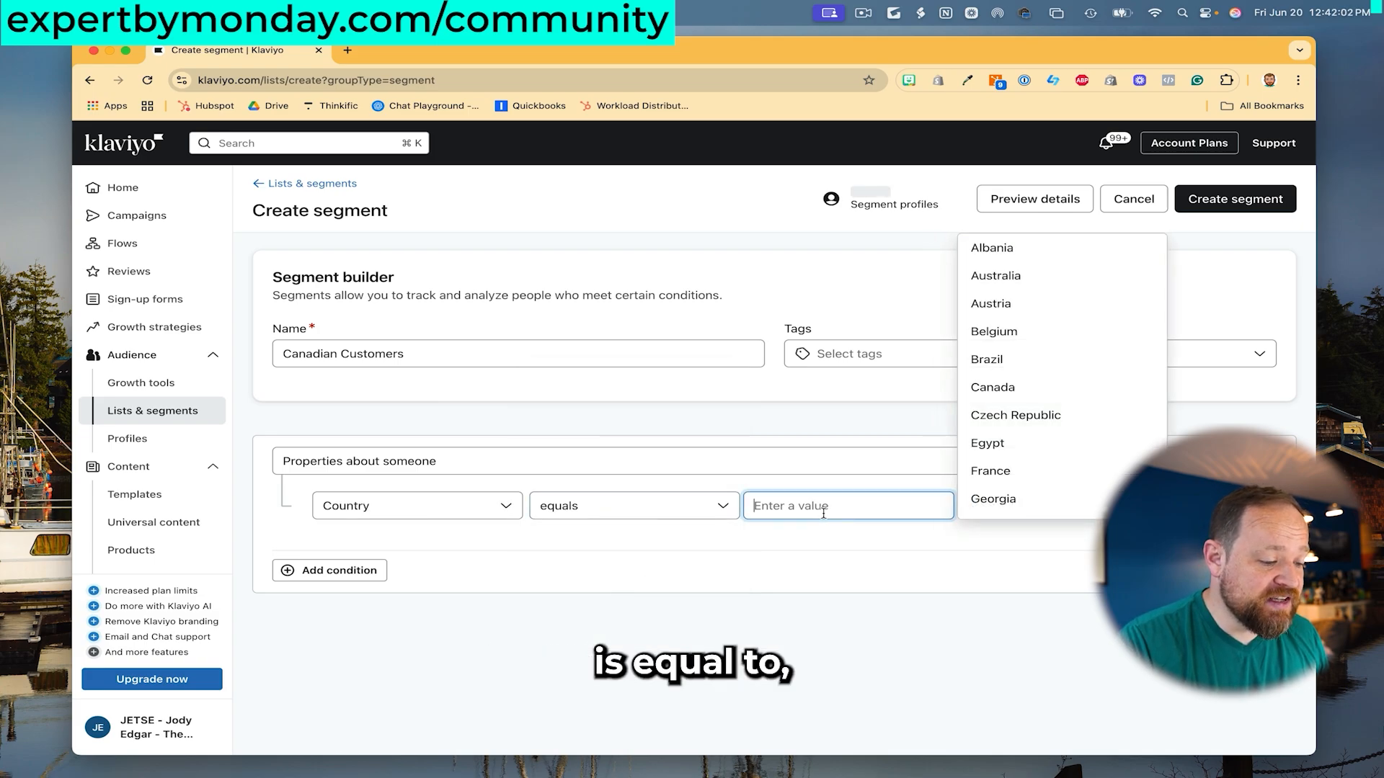
click(1002, 399)
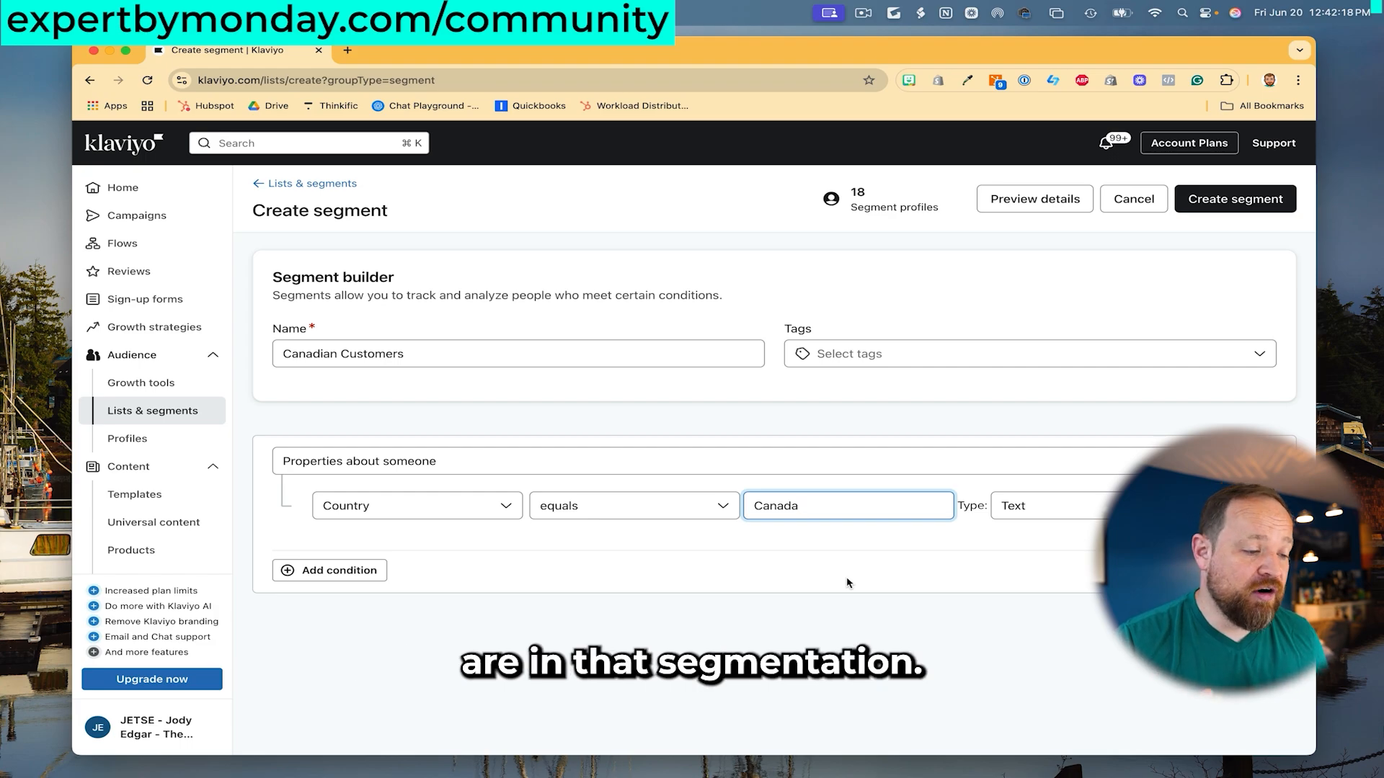
click(865, 200)
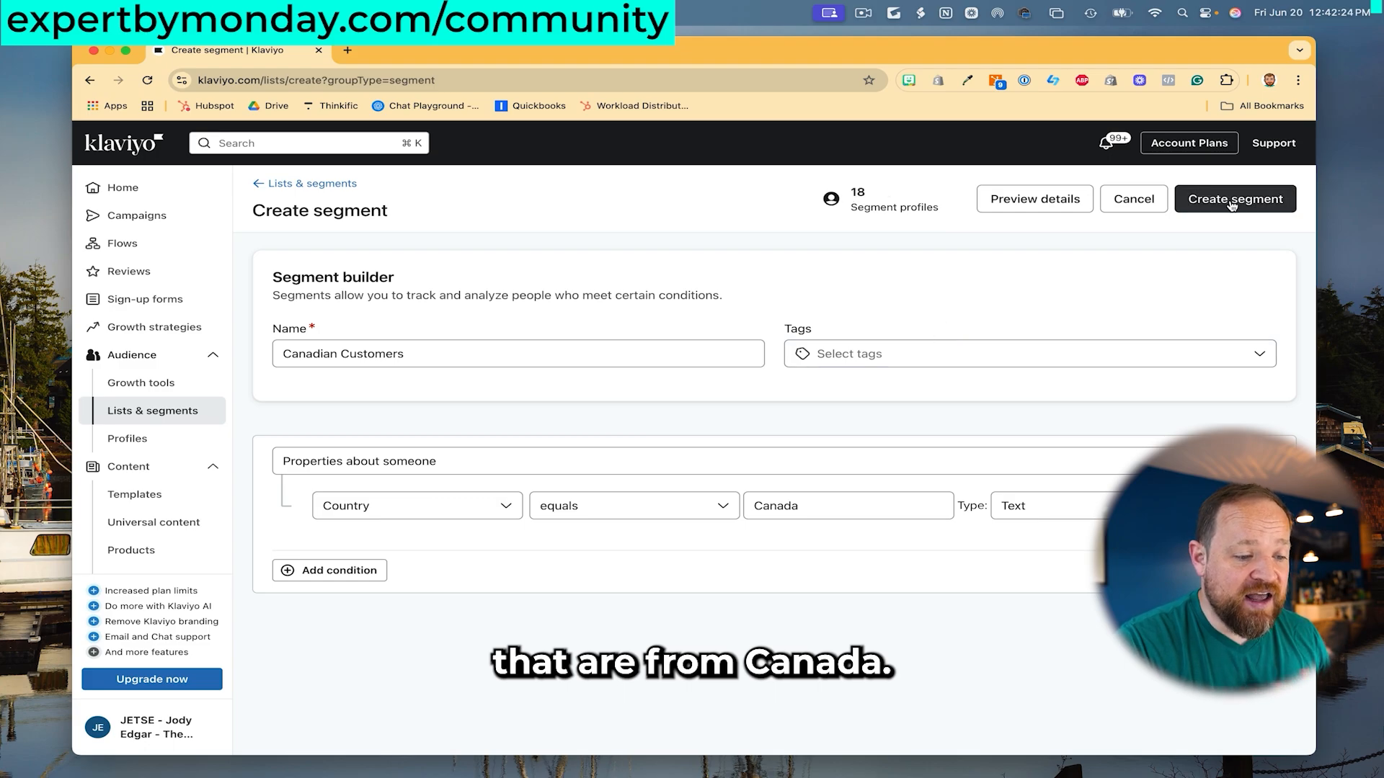
click(1055, 200)
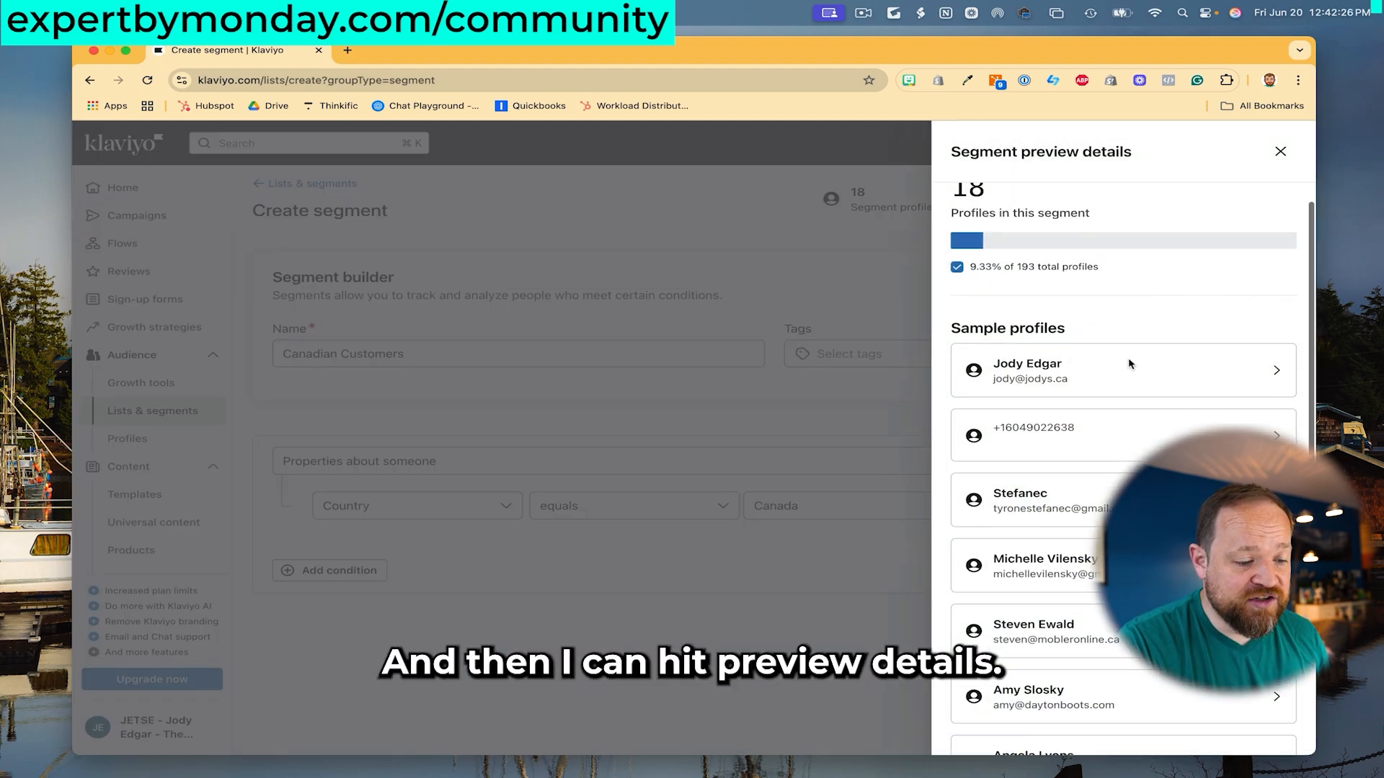
- Close the segment preview, finish the Abandoned Cart Reminder email, and switch to Shopify admin
scroll(1128, 362, down, 5)
scroll(1130, 364, up, 5)
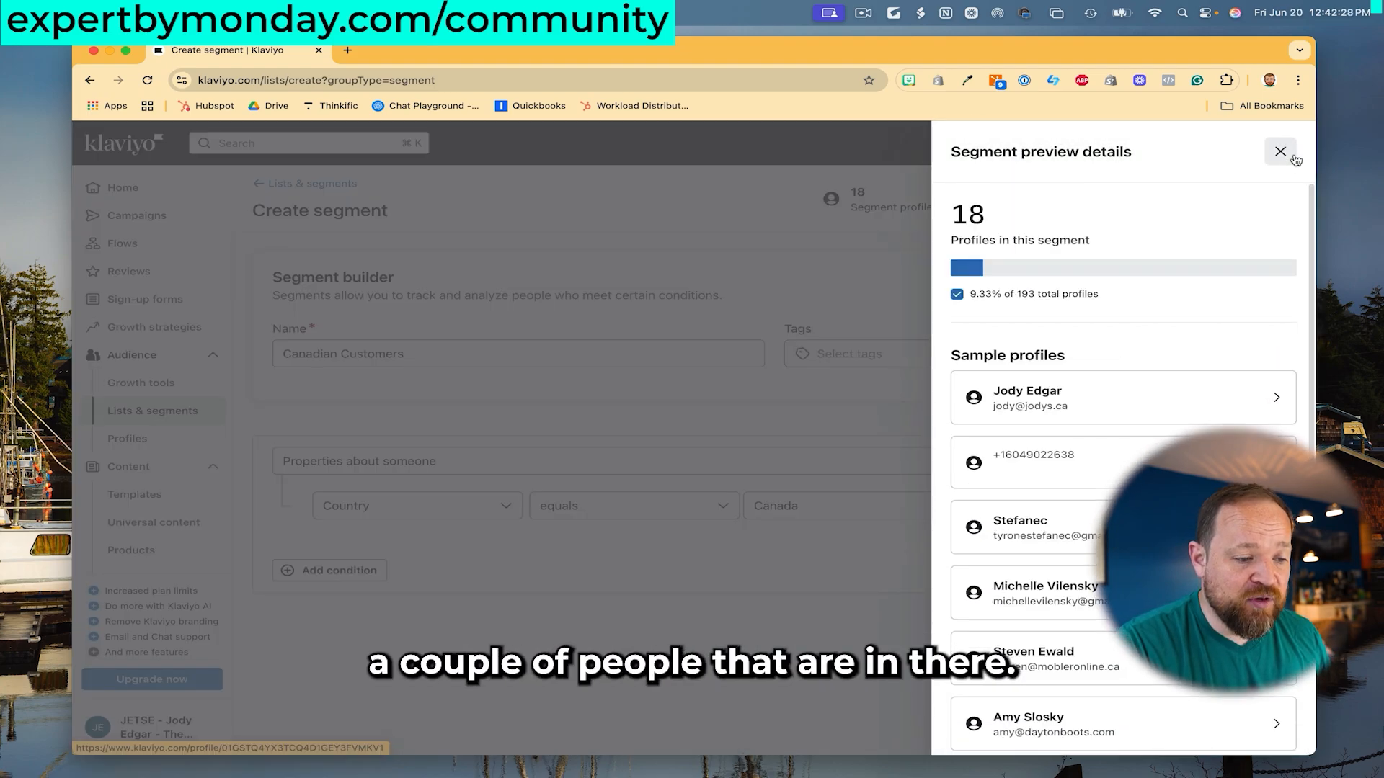
scroll(1165, 418, down, 4)
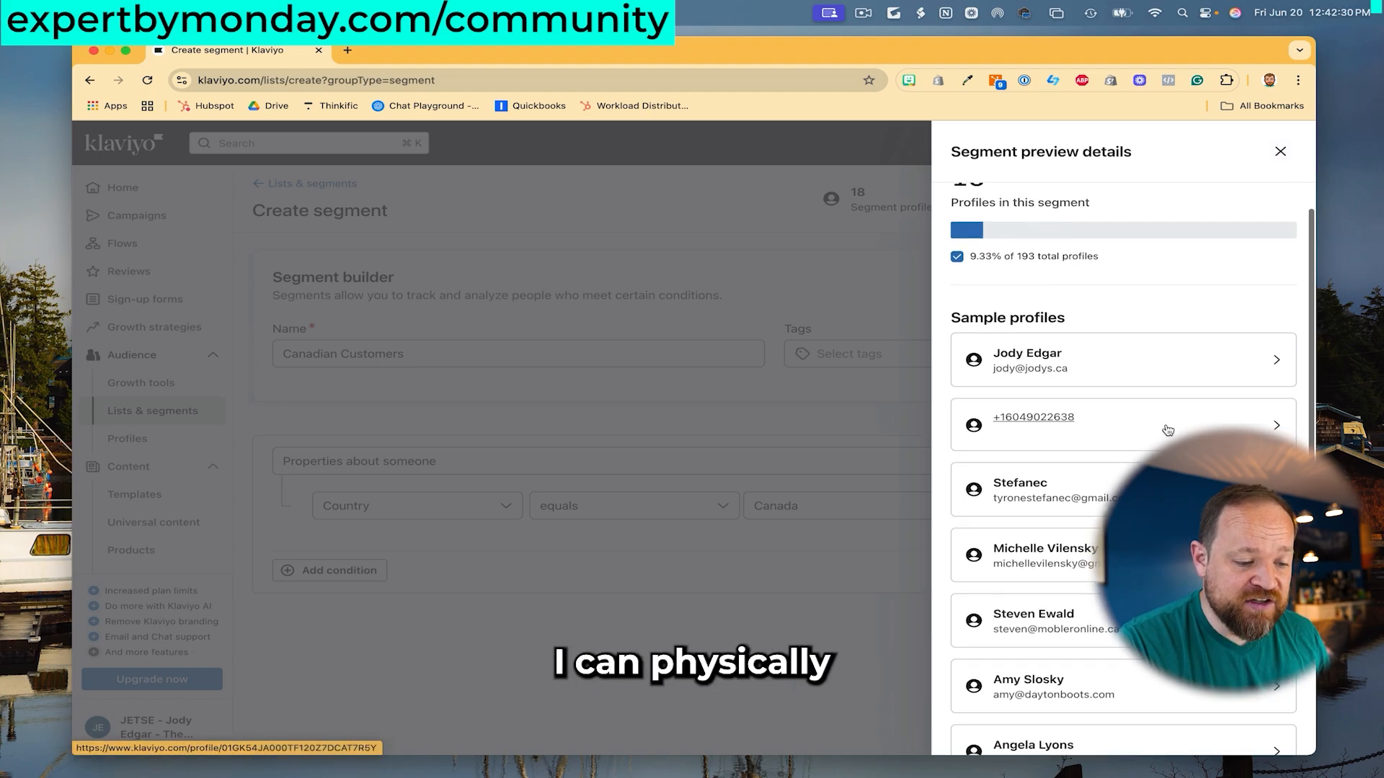
scroll(1167, 431, up, 4)
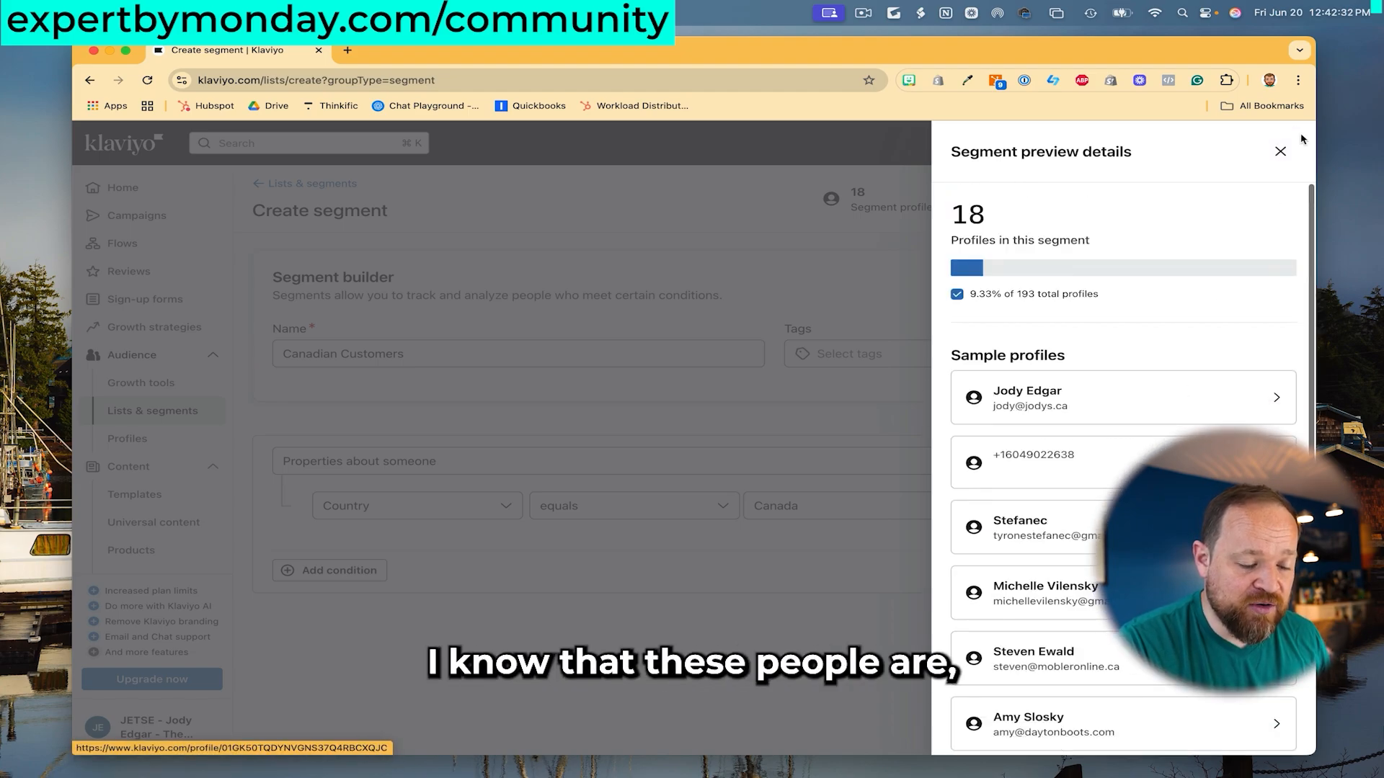
click(1270, 158)
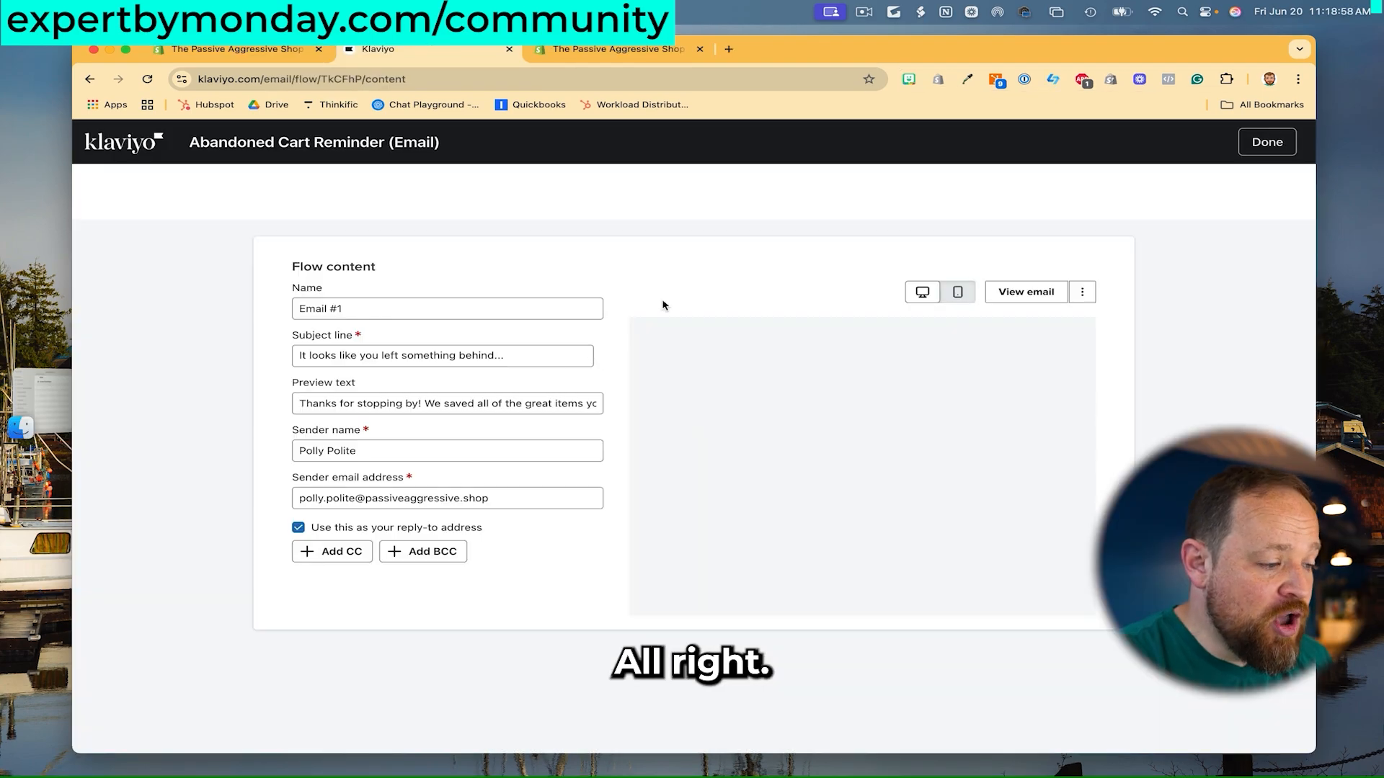
click(1263, 151)
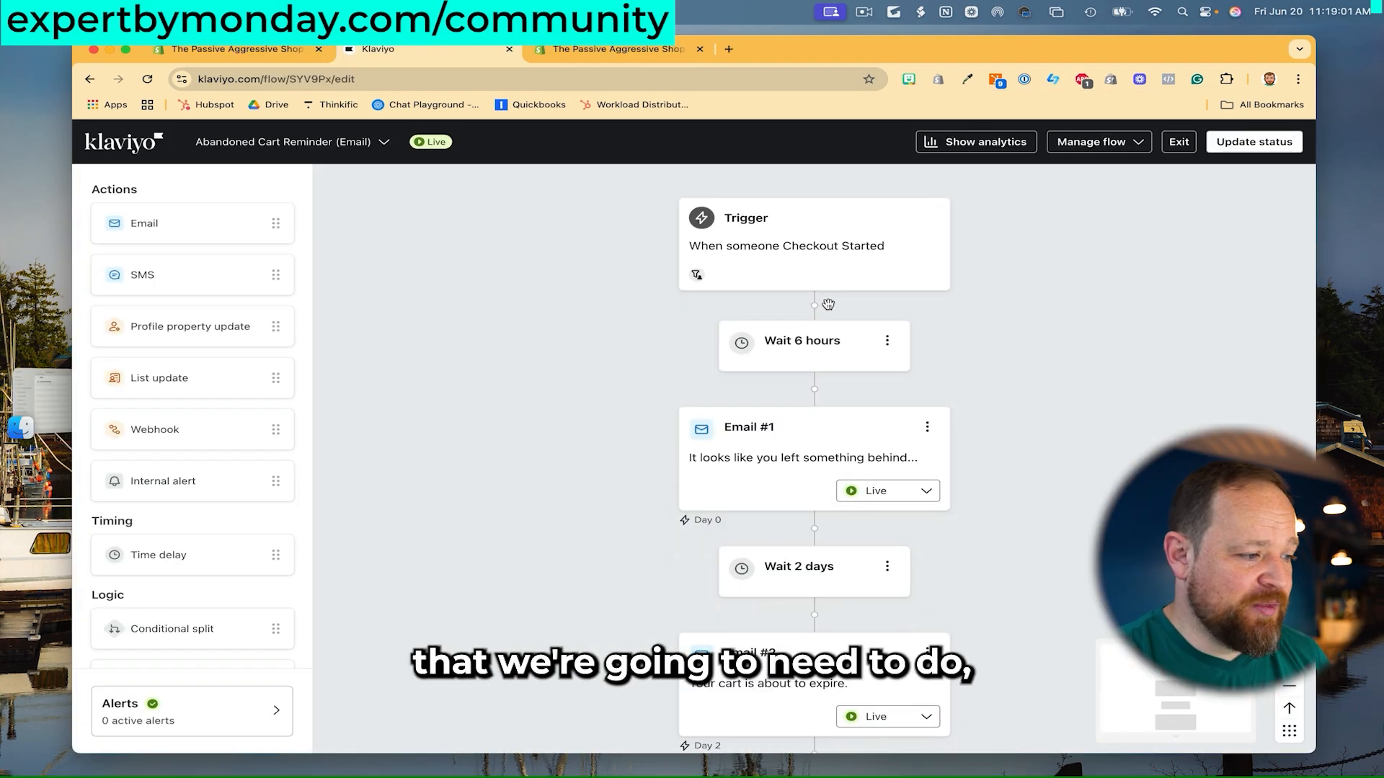
click(265, 51)
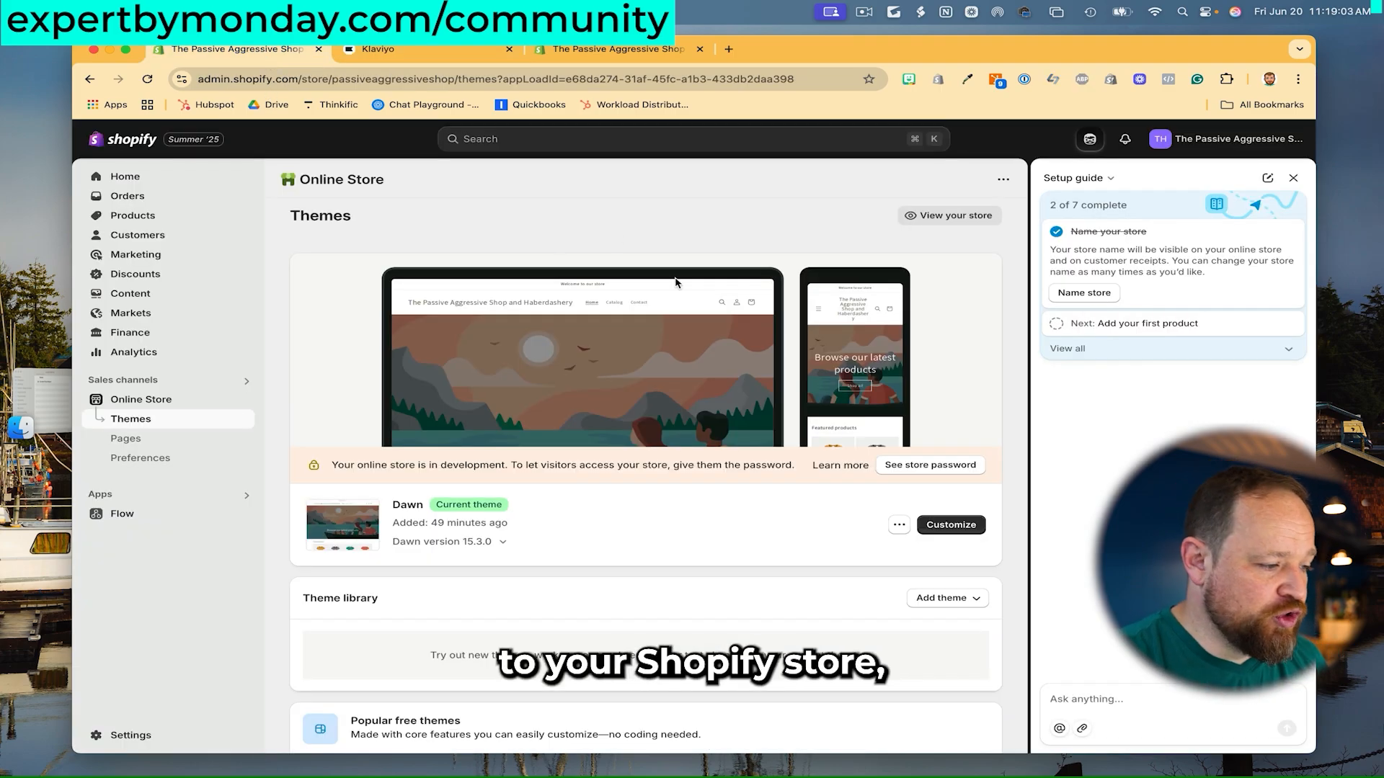
- Open the settings of the abandoned checkout emails automation under Marketing > Automations
click(189, 256)
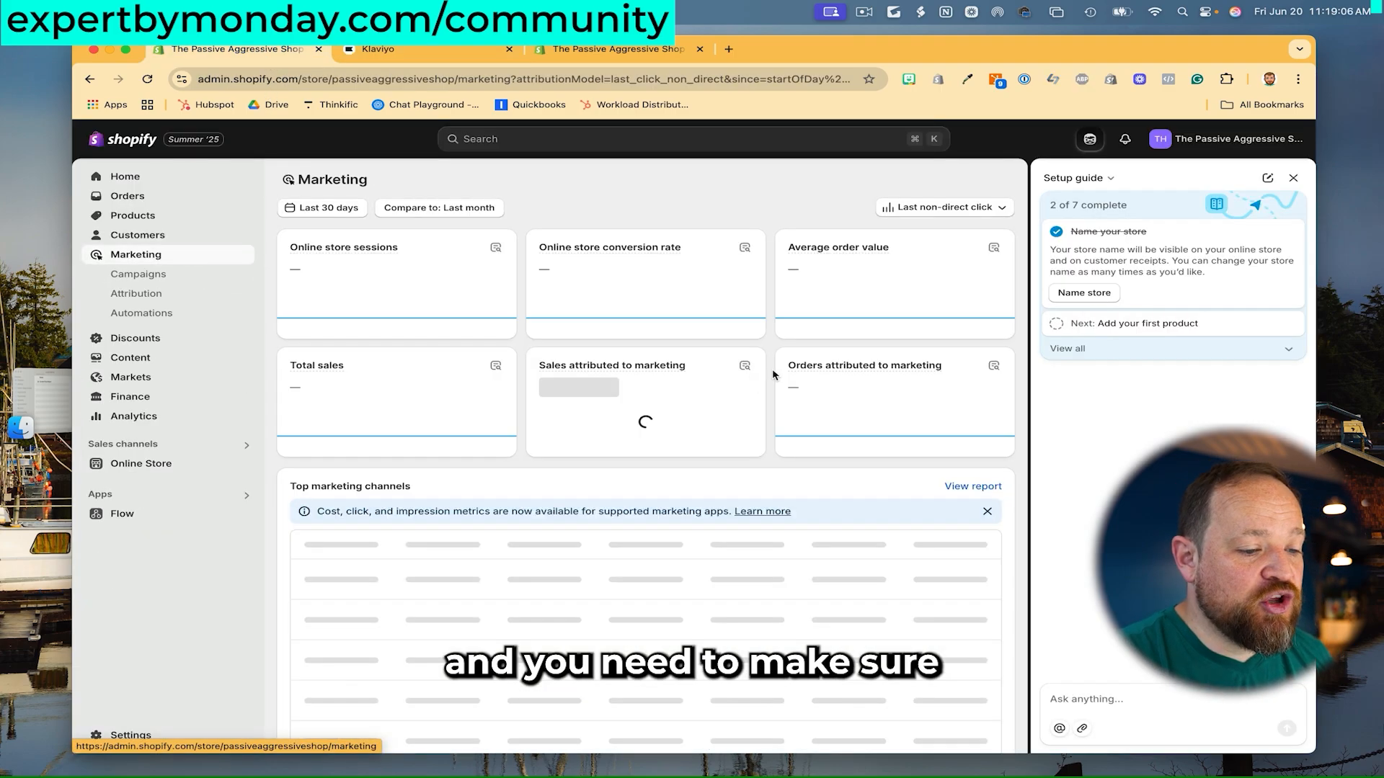
scroll(735, 363, down, 3)
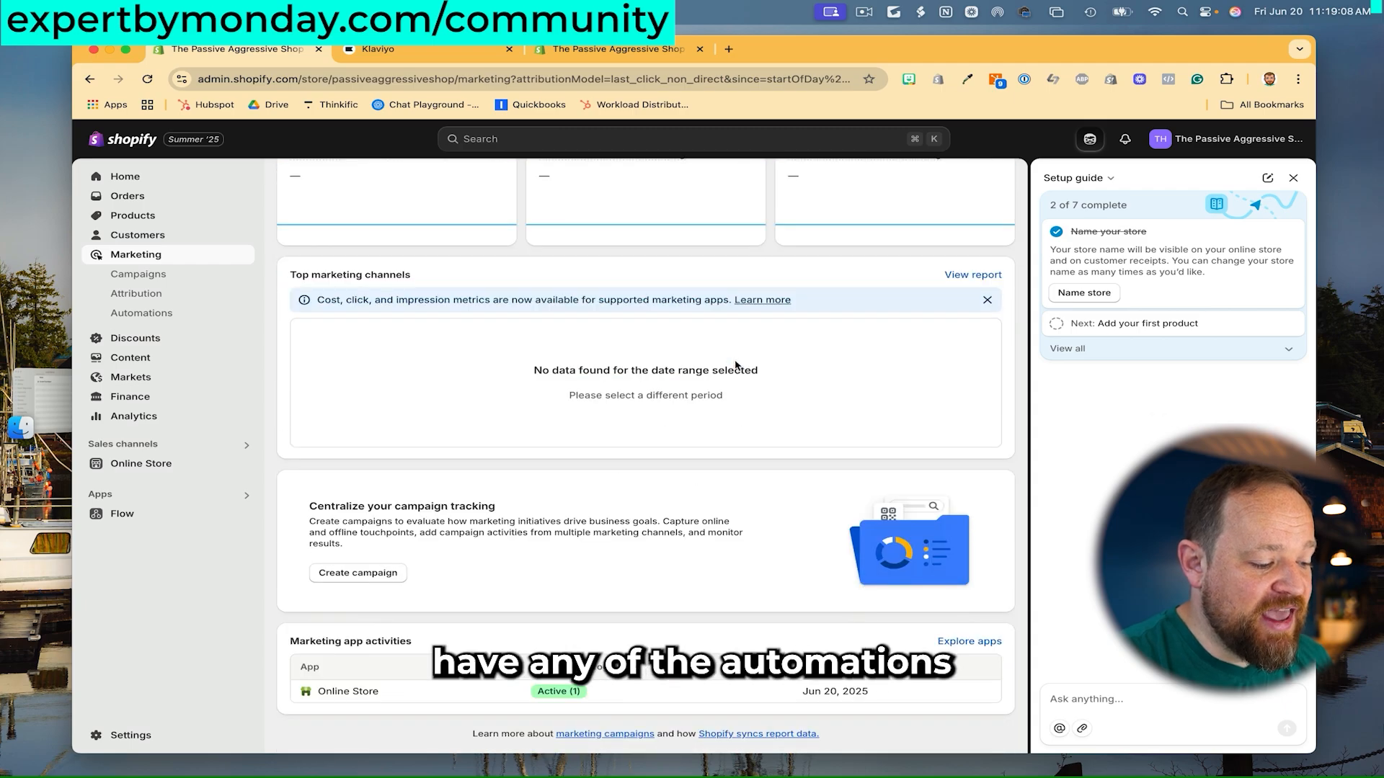
scroll(736, 362, up, 3)
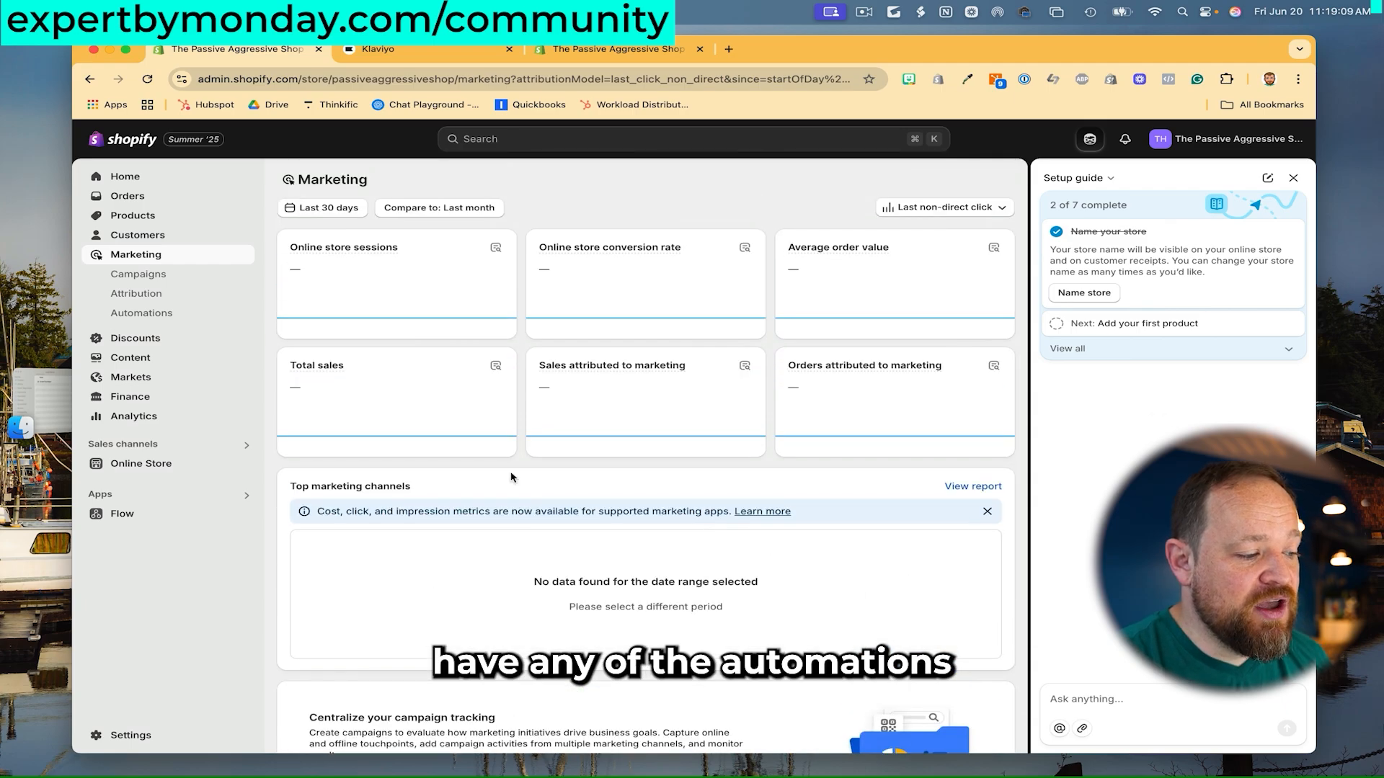
click(180, 313)
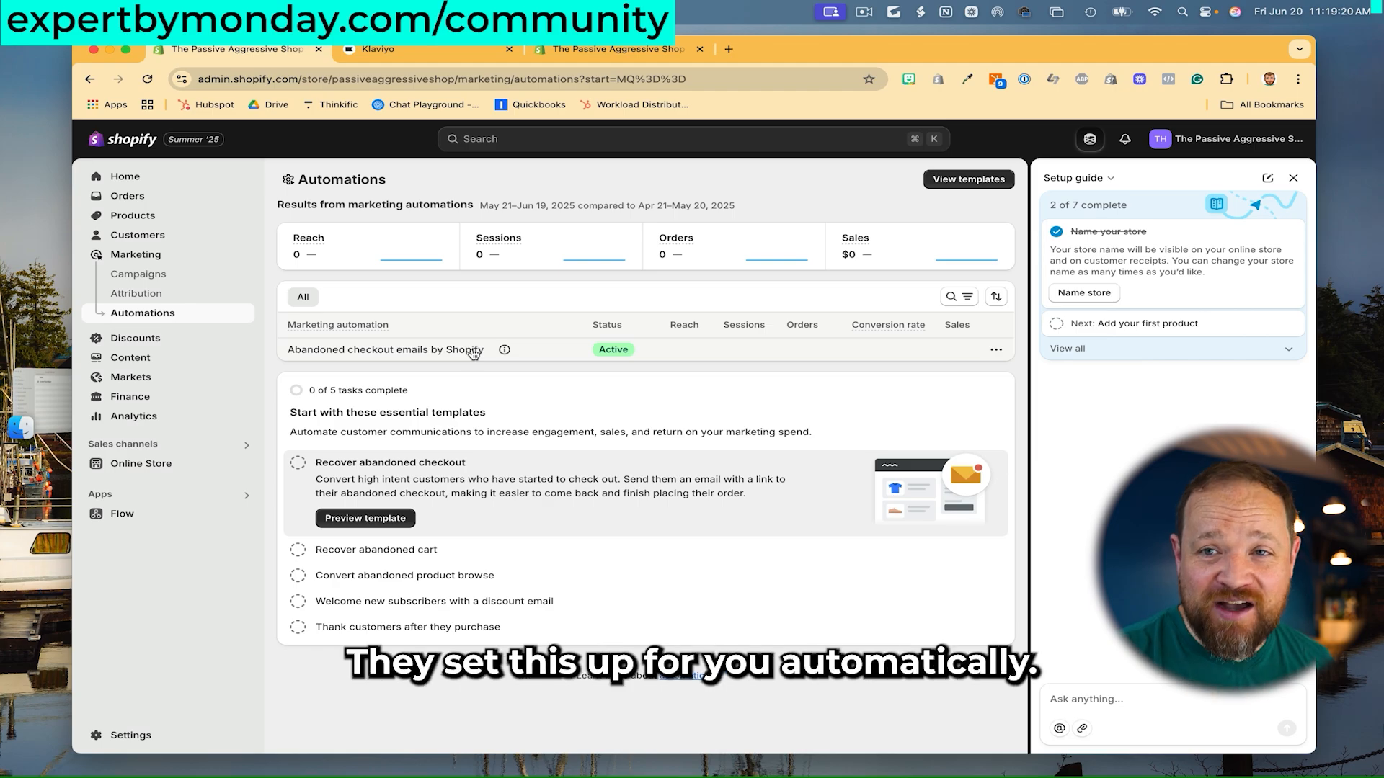
click(994, 354)
click(987, 376)
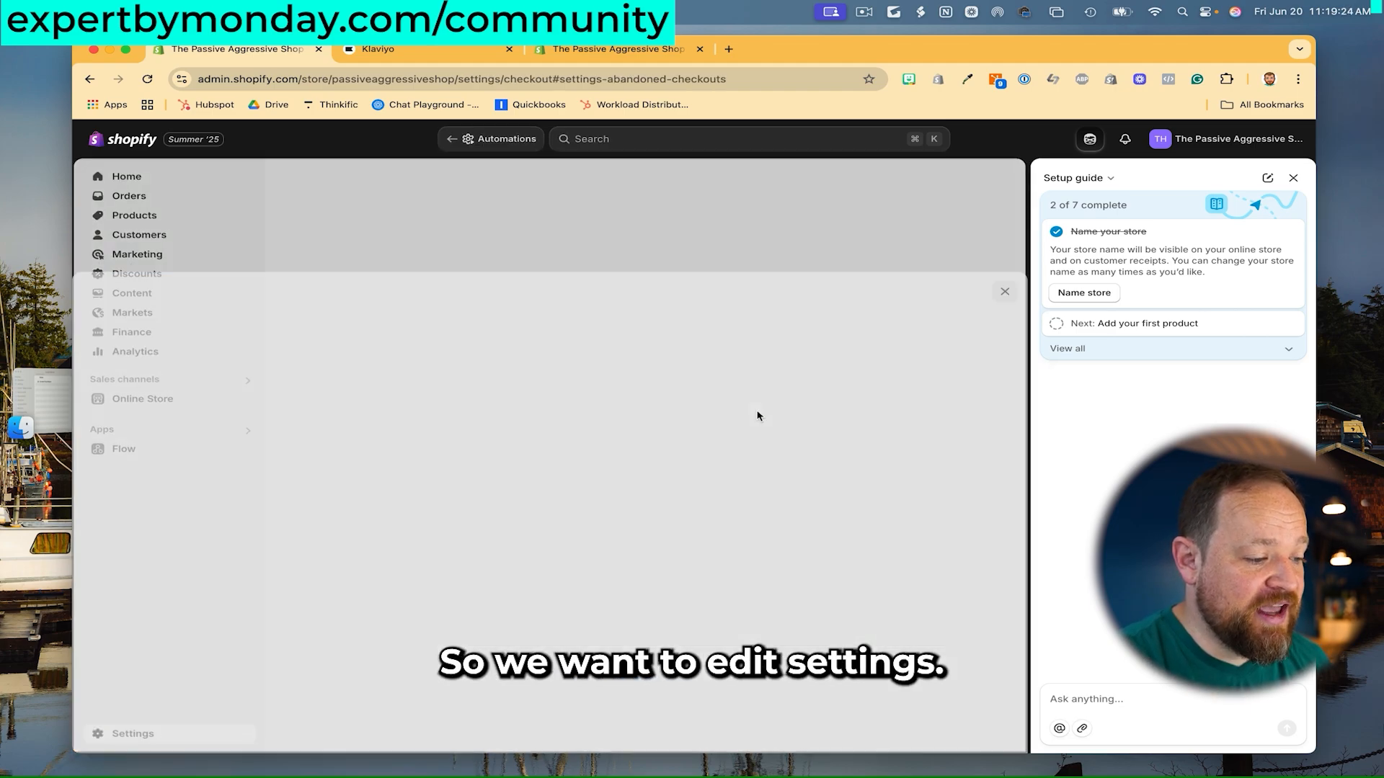
- Turn off 'Send abandoned checkout emails automatically', save the checkout settings, and close the overlay
scroll(692, 548, down, 4)
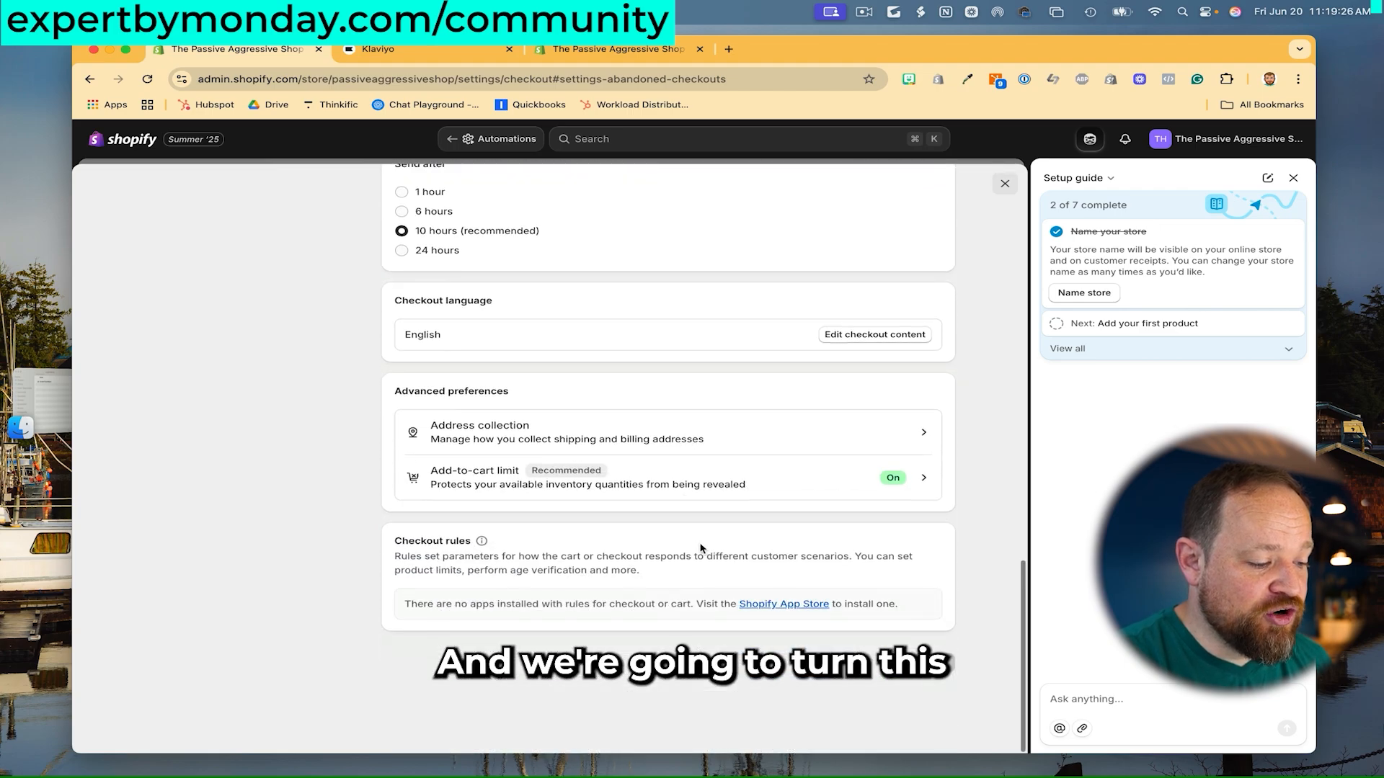
scroll(764, 609, up, 20)
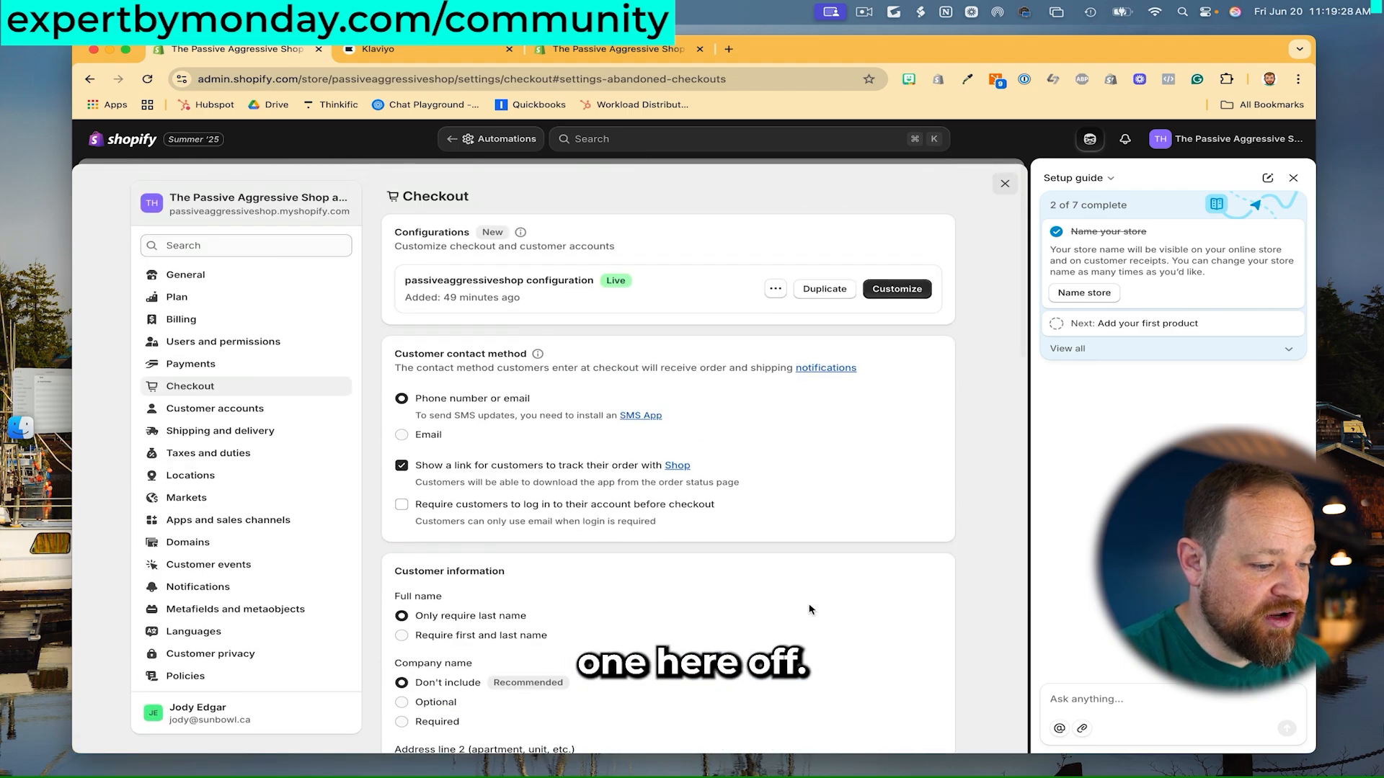
scroll(807, 436, down, 15)
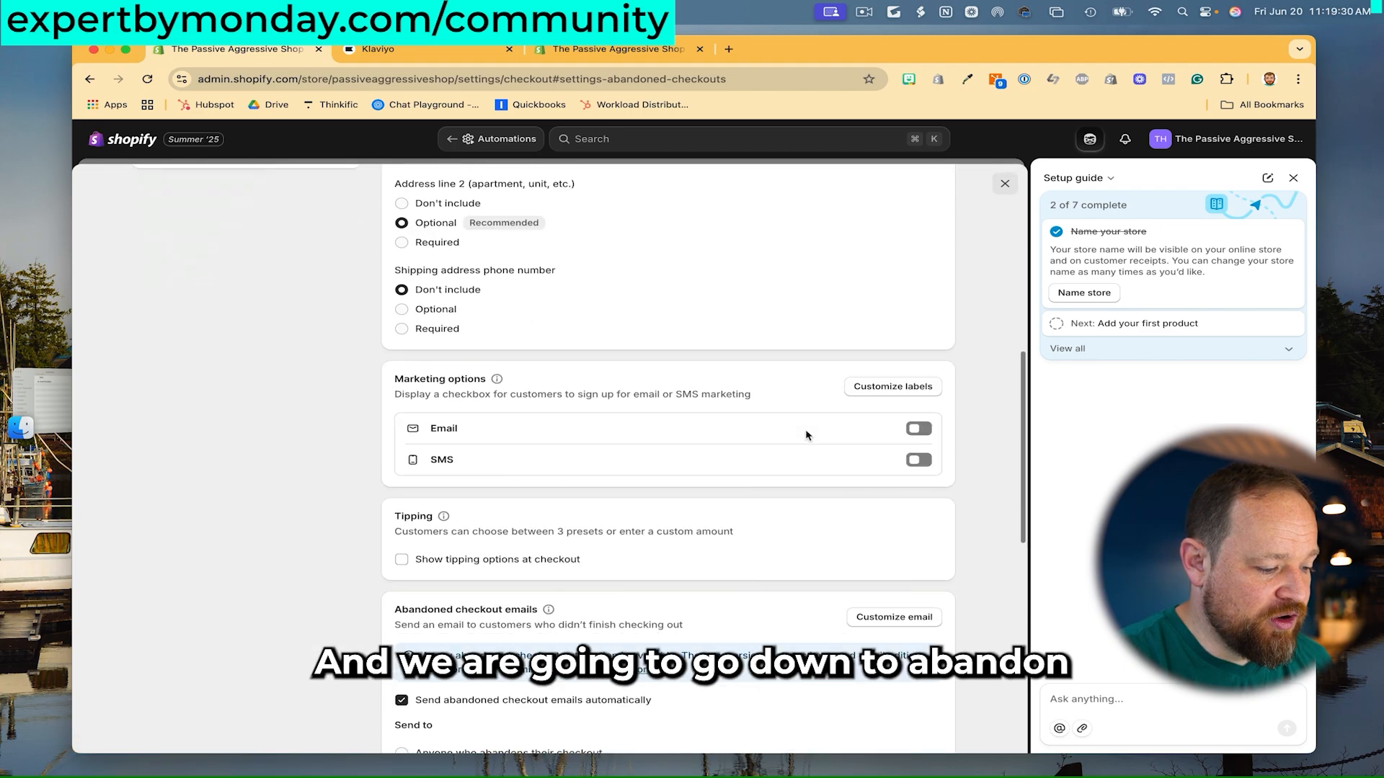
scroll(807, 436, down, 2)
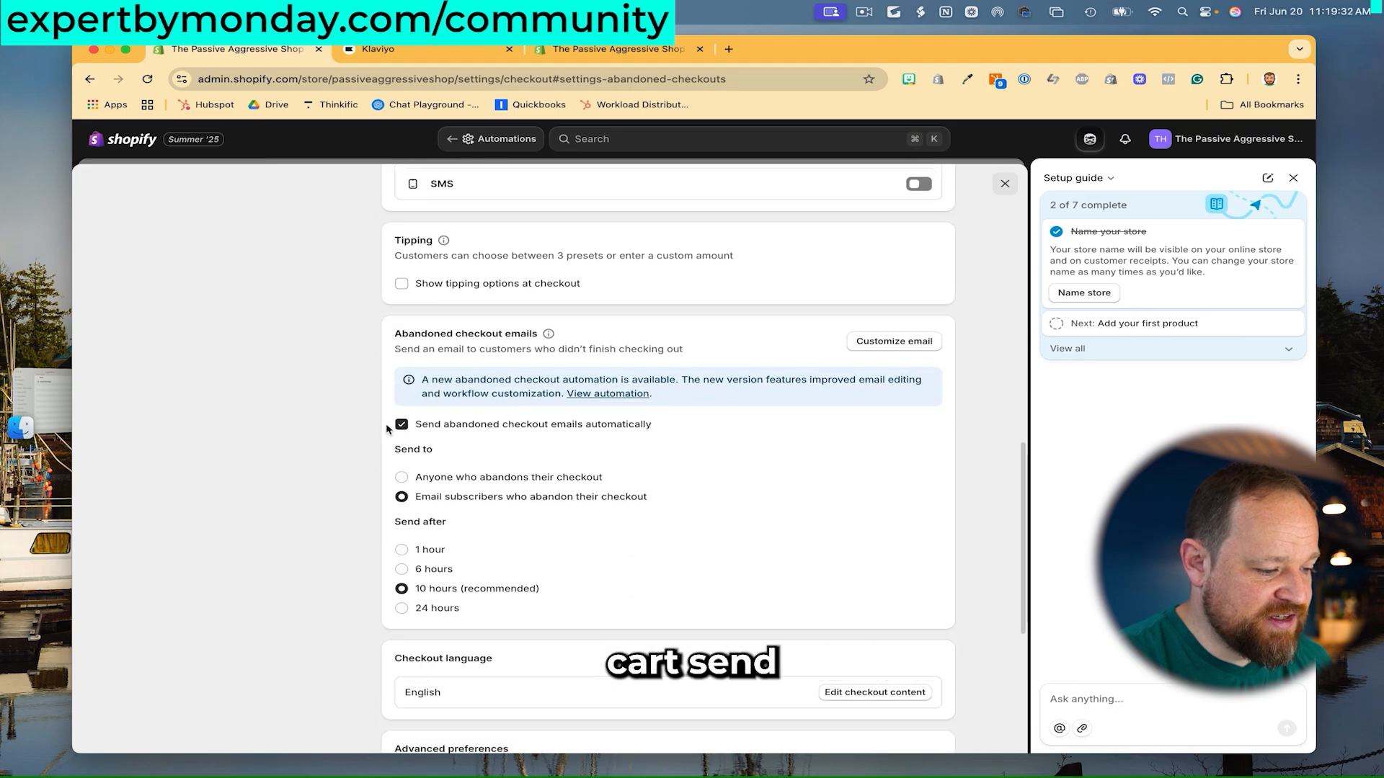
click(401, 424)
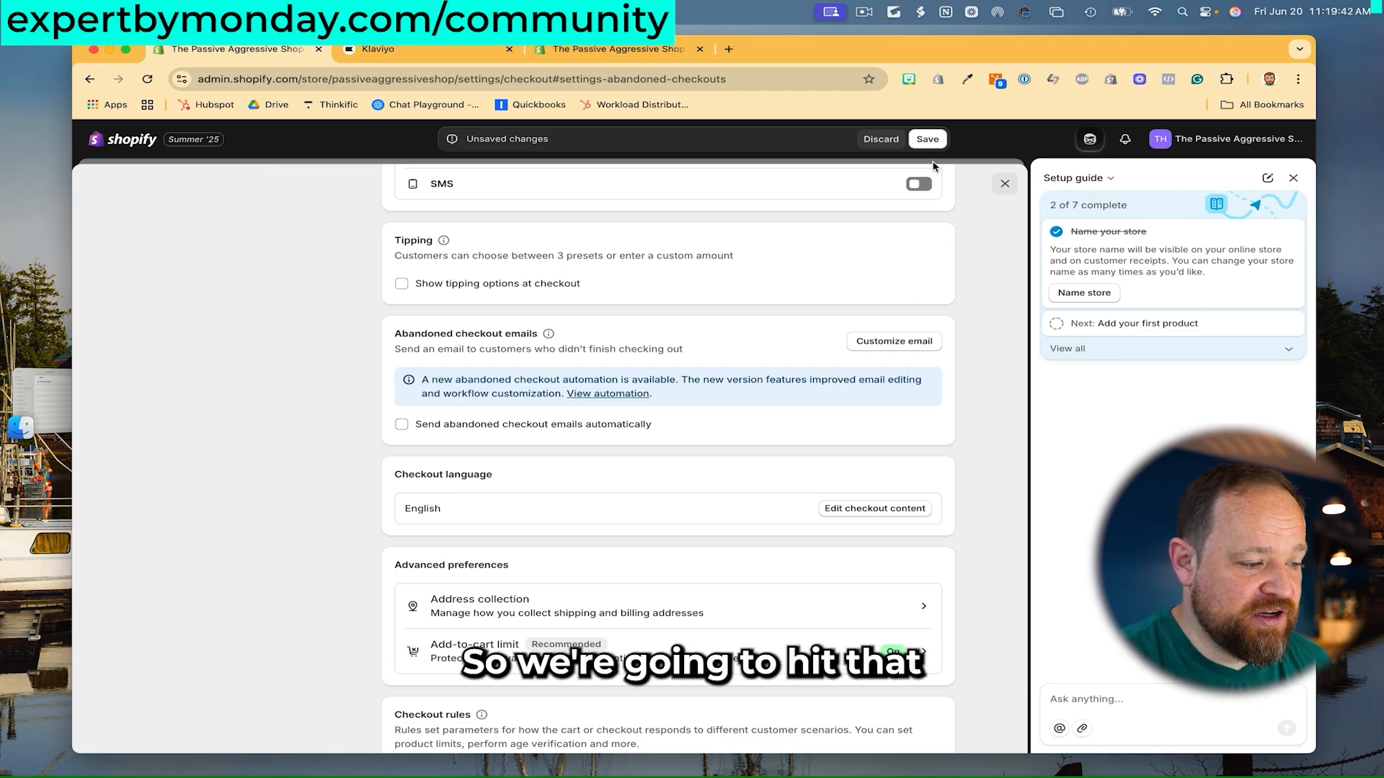
scroll(952, 433, down, 5)
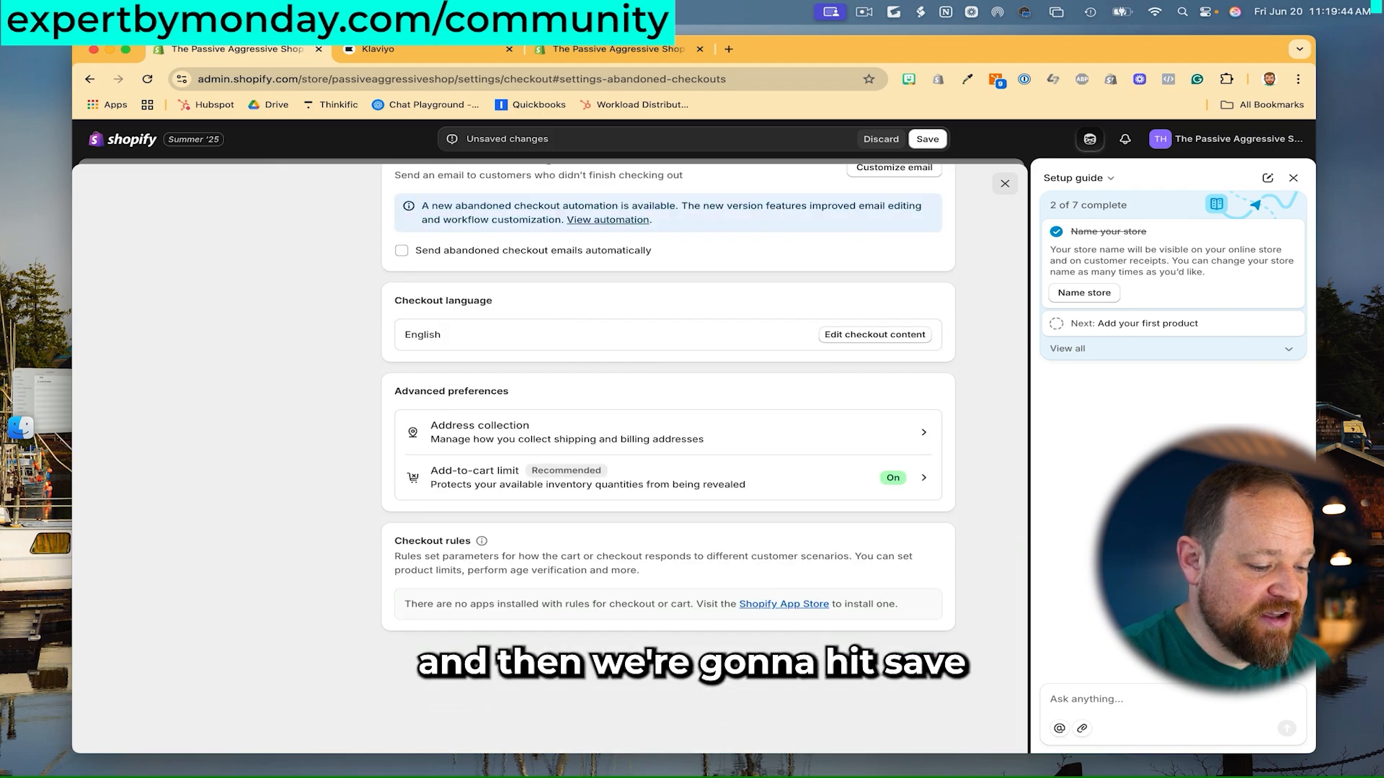
click(933, 663)
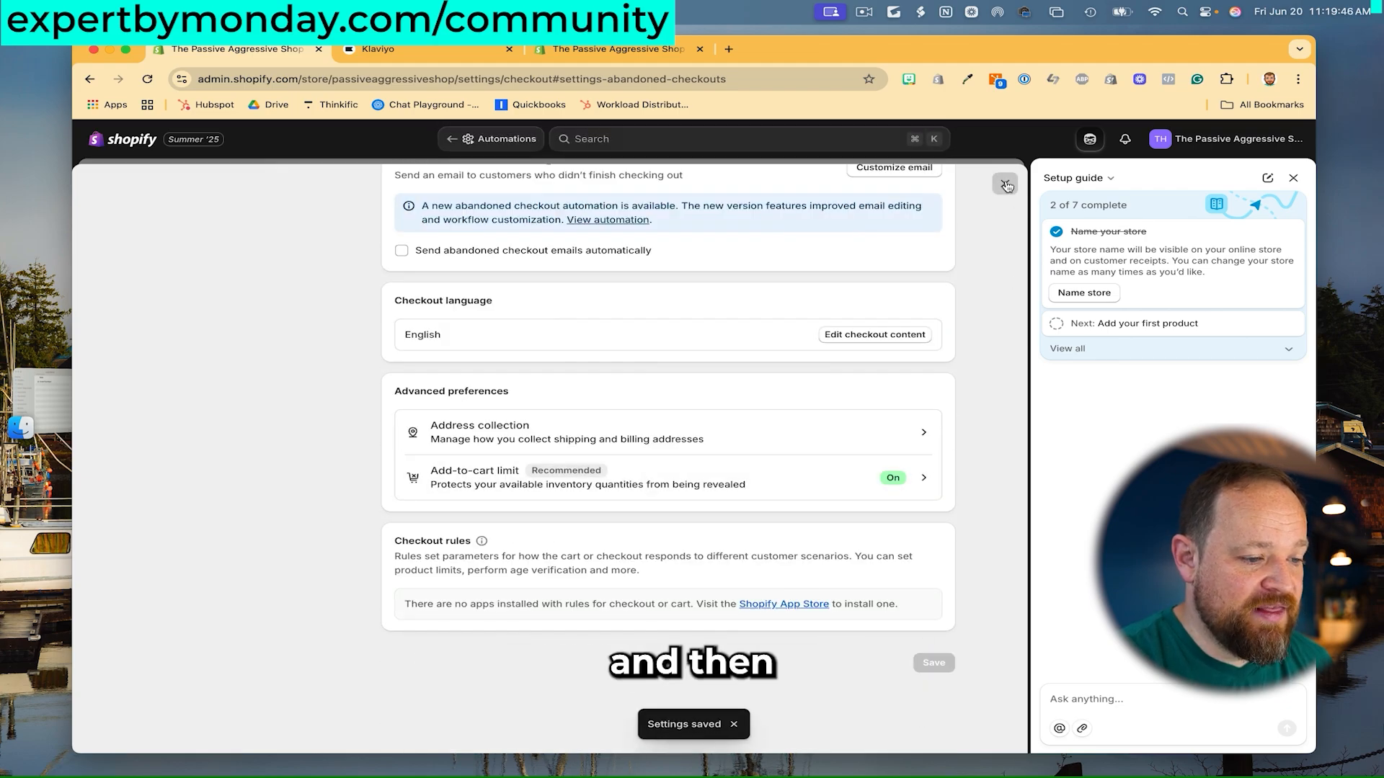
click(1004, 183)
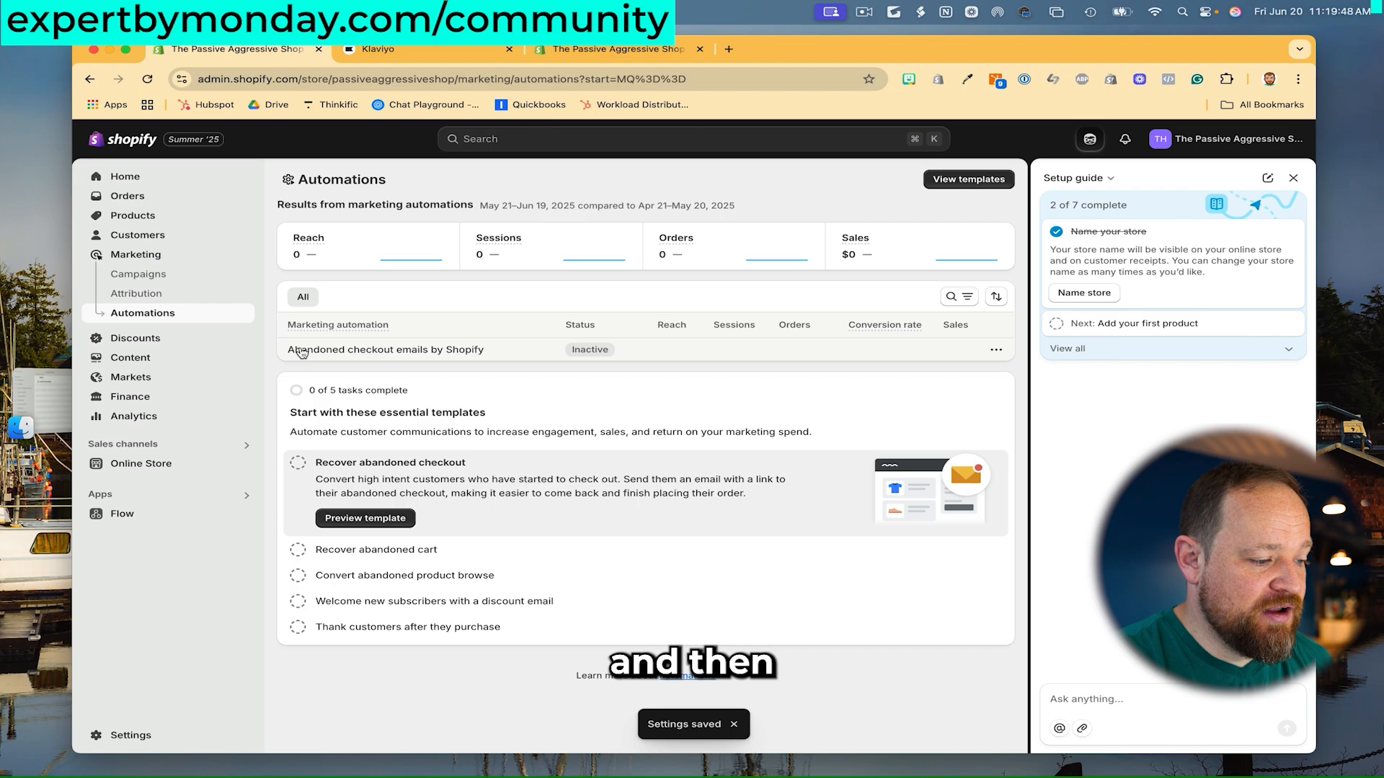